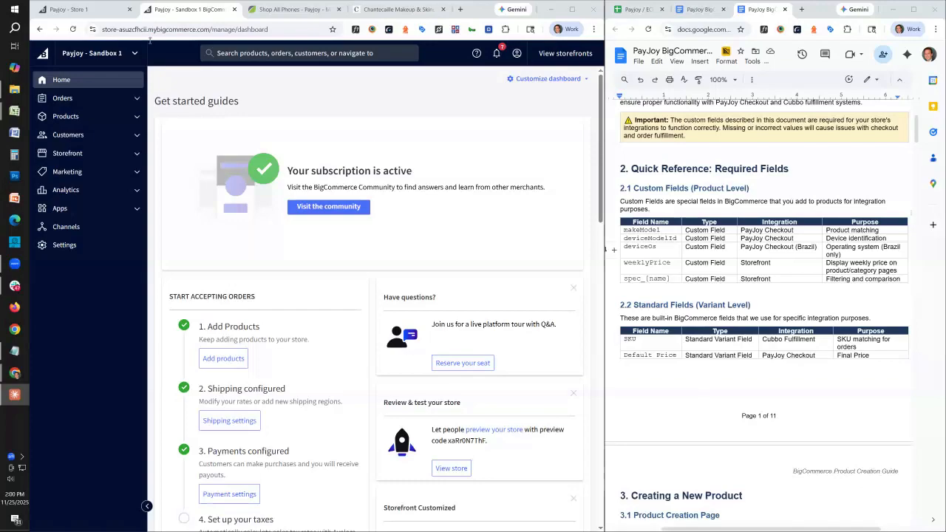
# Check the available stores in the store switcher, keep Payjoy - Sandbox 1, and open the list of all products.
pyautogui.click(113, 62)
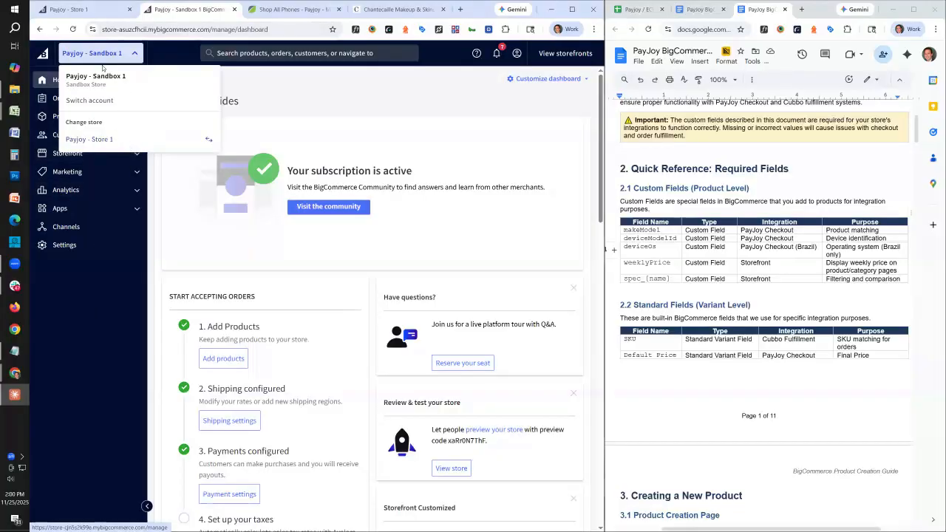
pyautogui.click(110, 296)
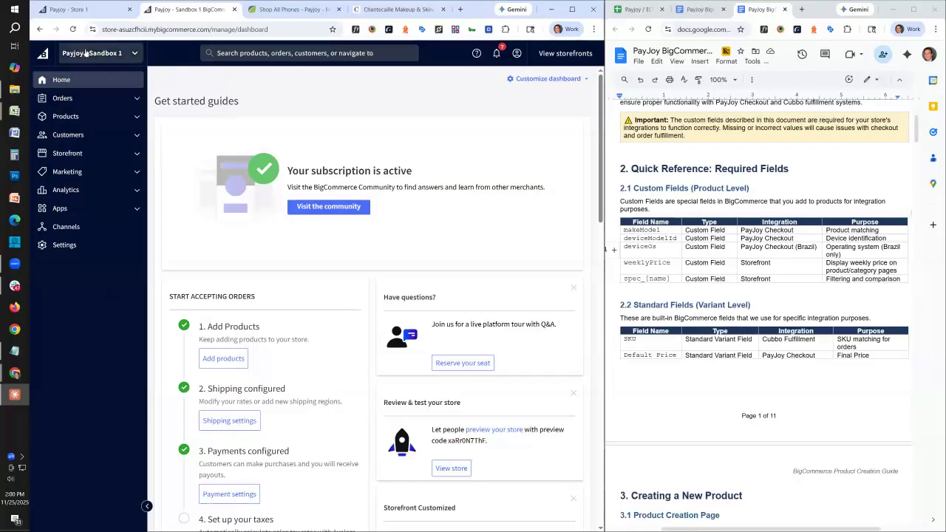
pyautogui.click(74, 119)
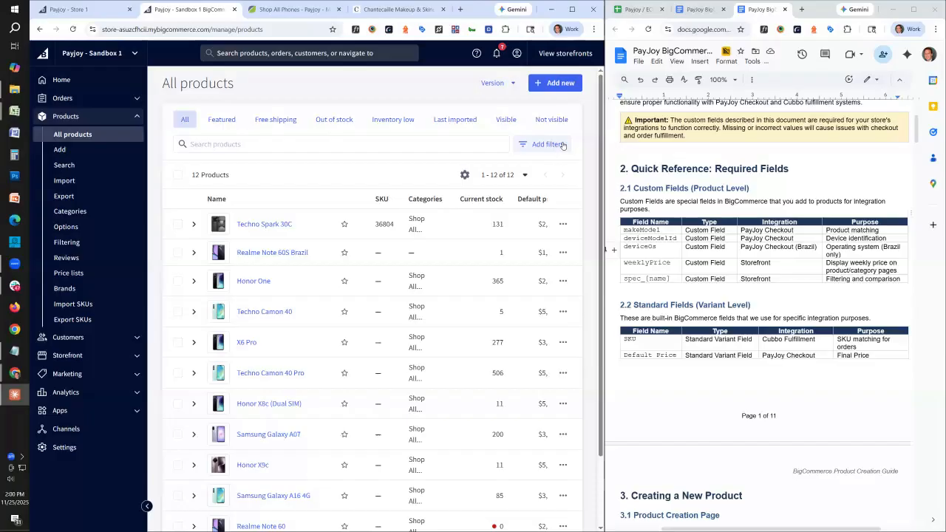
pyautogui.click(562, 145)
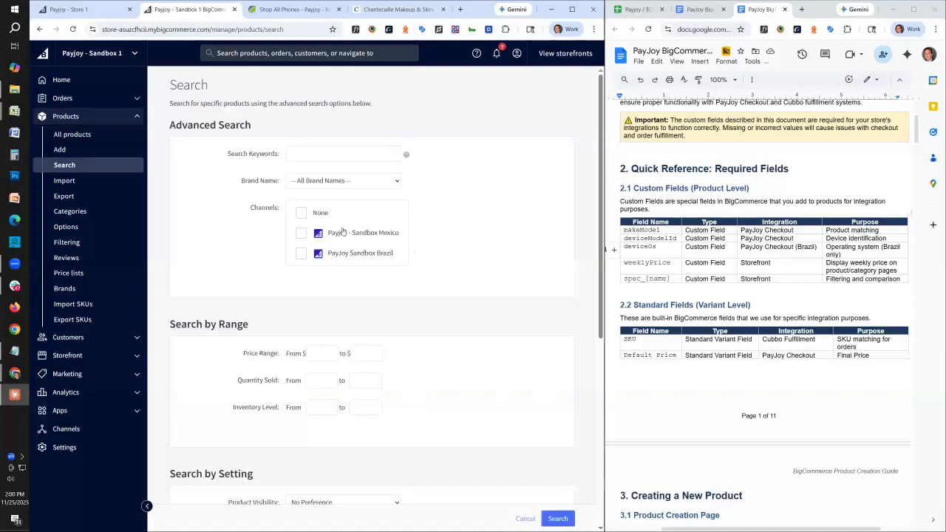
pyautogui.click(302, 255)
pyautogui.click(529, 519)
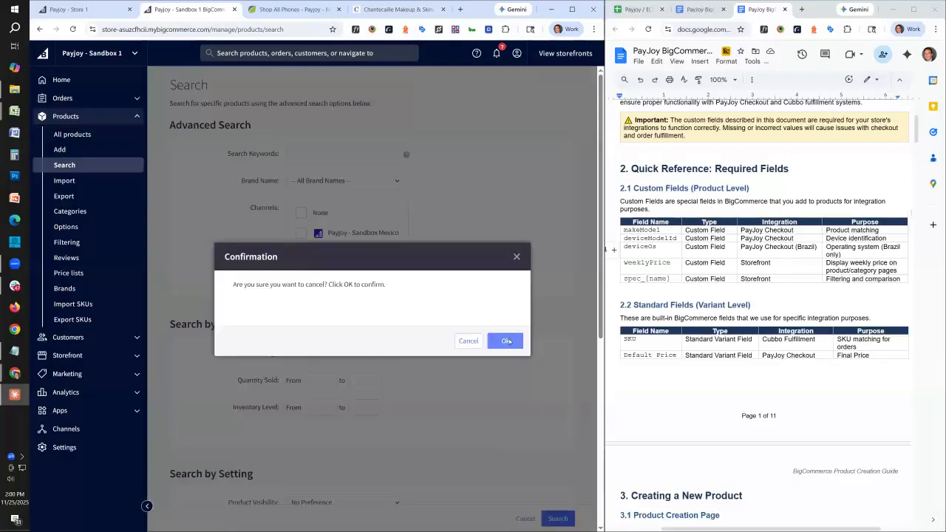
pyautogui.click(507, 340)
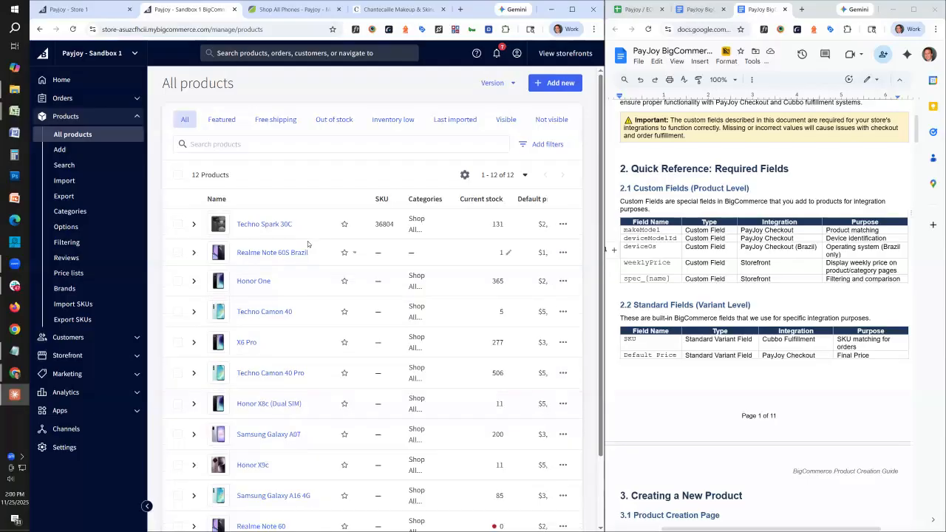
# Start a new product and review the guide's Creating a New Product section, including the Basic Information required fields.
pyautogui.click(563, 83)
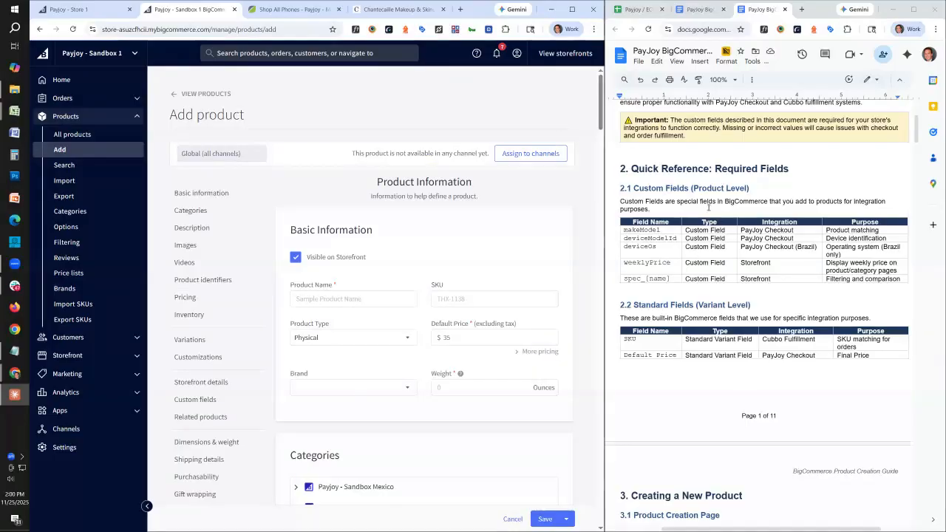
pyautogui.scroll(-5, 708, 207)
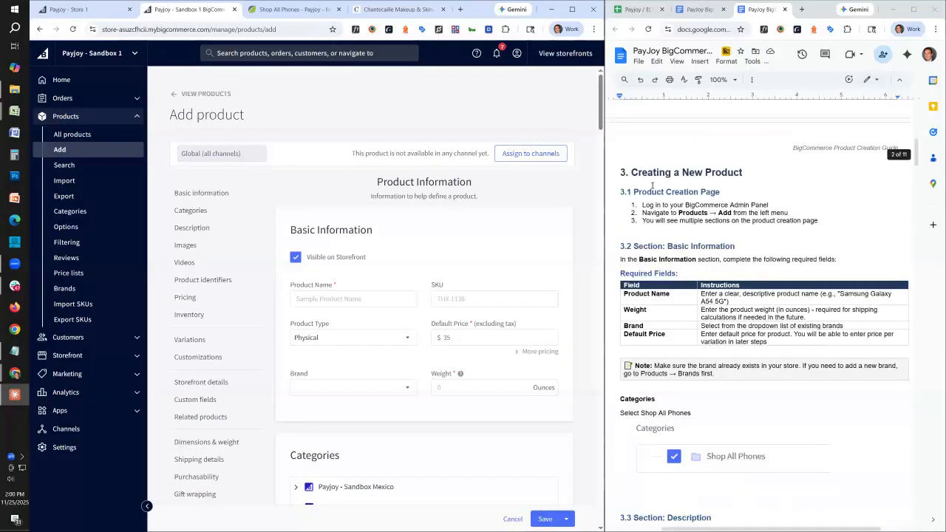
pyautogui.moveTo(637, 173); pyautogui.dragTo(743, 176)
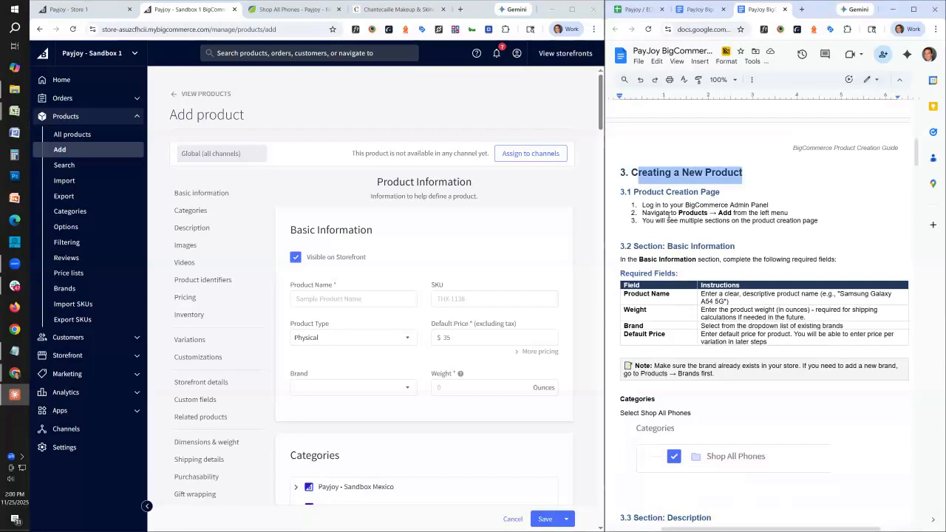
pyautogui.moveTo(670, 213); pyautogui.dragTo(751, 221)
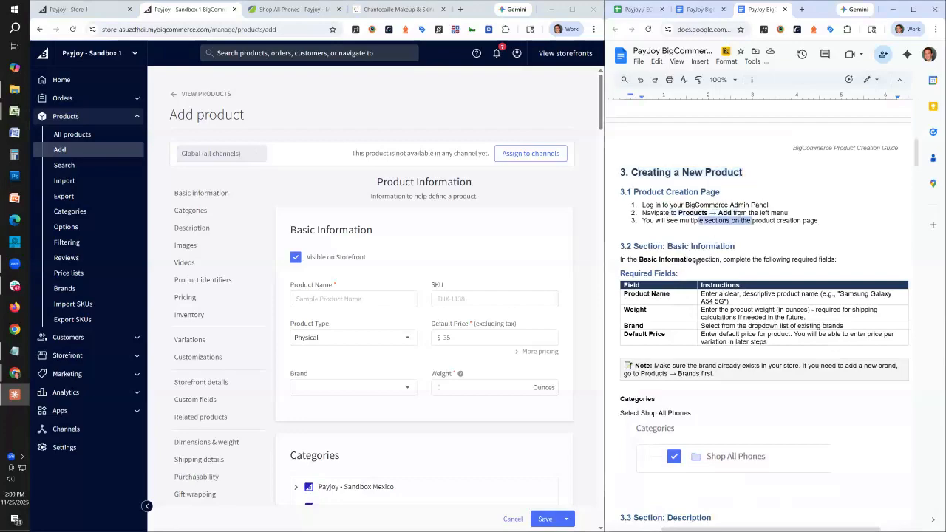
pyautogui.scroll(-3, 696, 263)
pyautogui.click(378, 297)
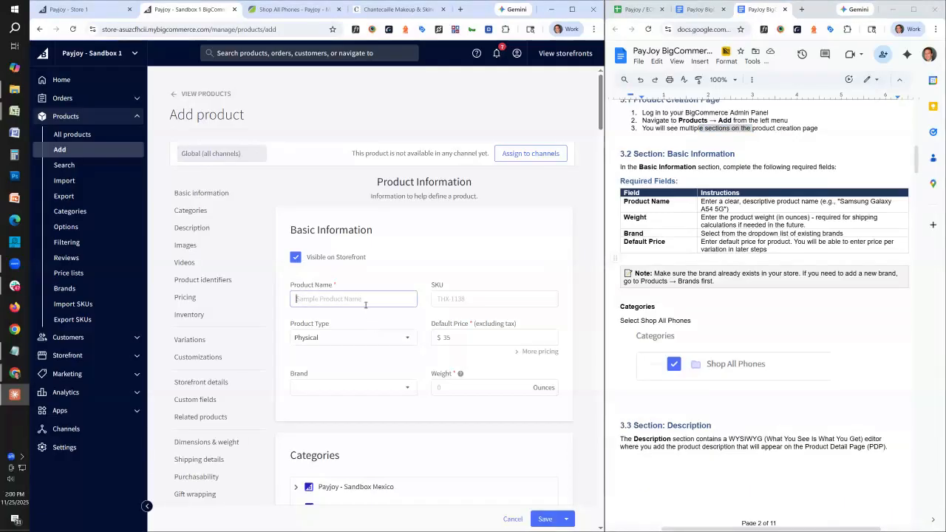
pyautogui.click(366, 305)
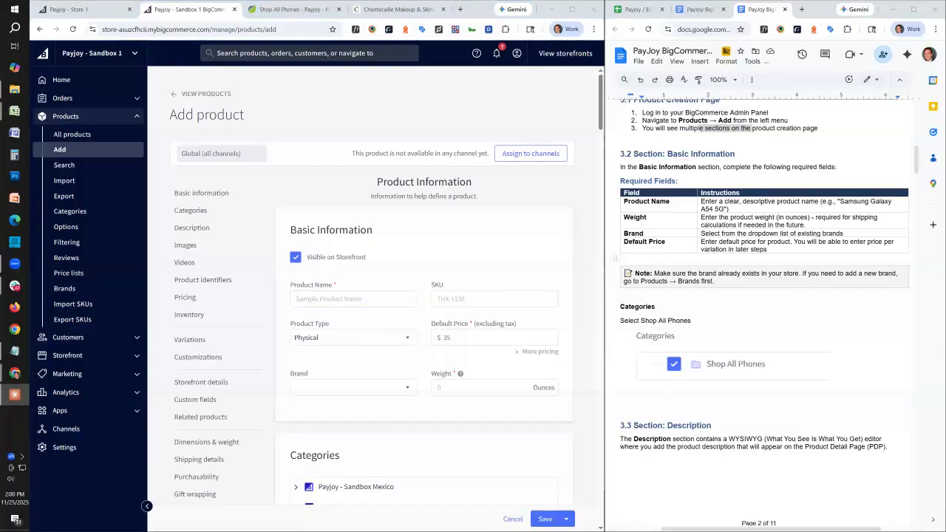
# Switch to Variant info.csv in Excel, widen its window and examine the column L codes, including the first Moto G15 row.
pyautogui.hotkey('alt', 'Tab')
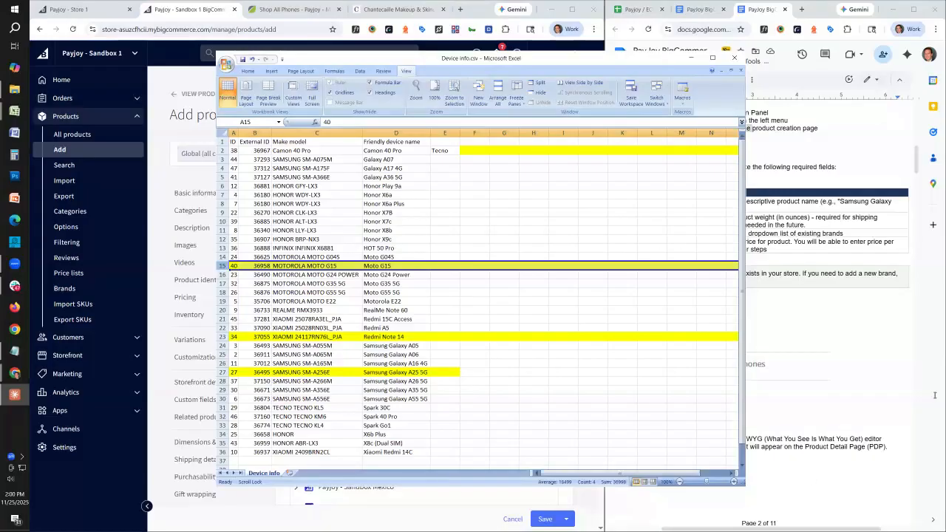
pyautogui.hotkey('alt', 'Tab')
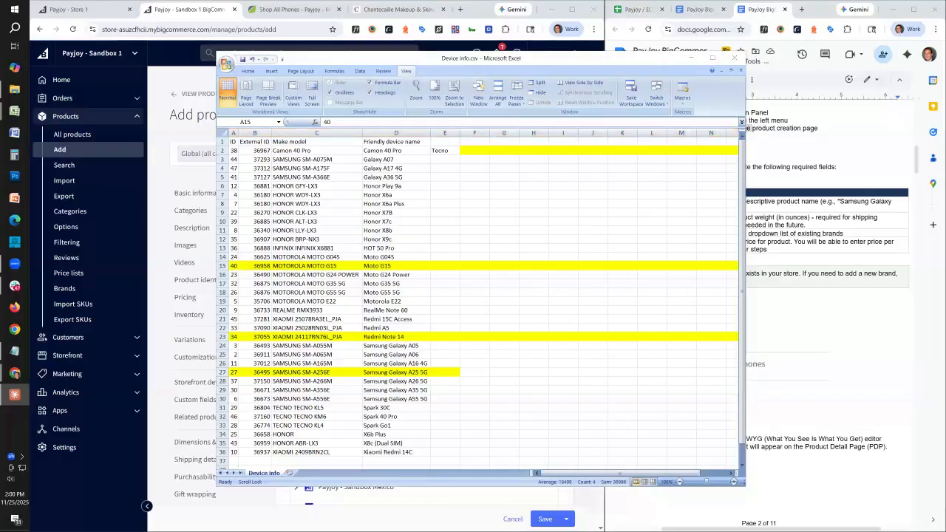
pyautogui.hotkey('alt', 'Tab')
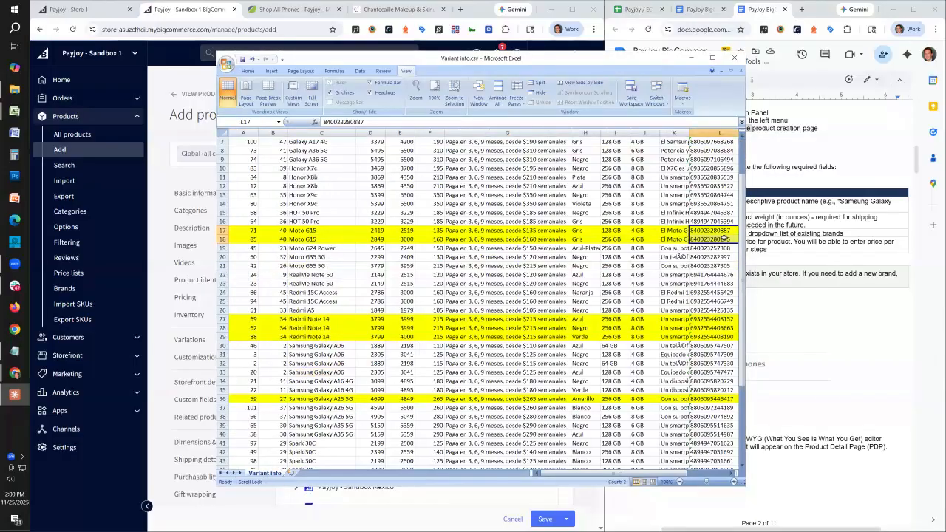
pyautogui.click(721, 230)
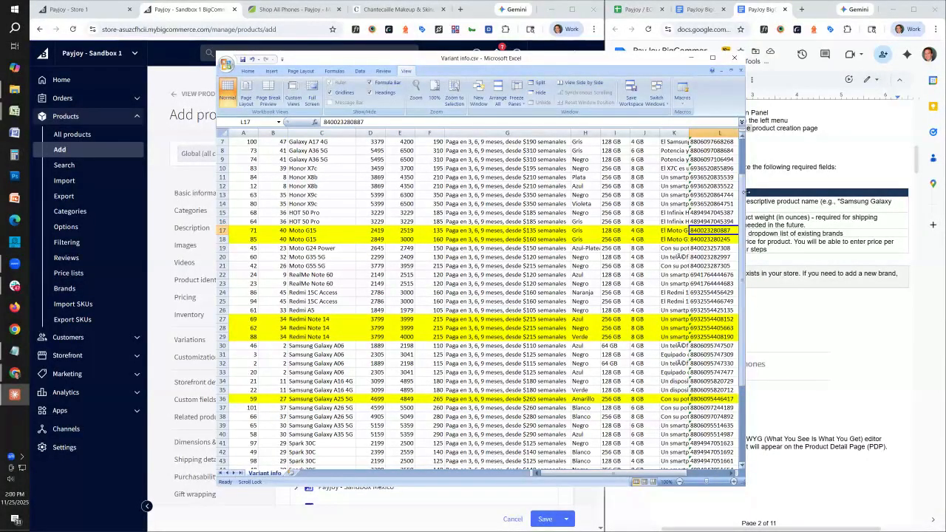
pyautogui.moveTo(744, 192); pyautogui.dragTo(841, 214)
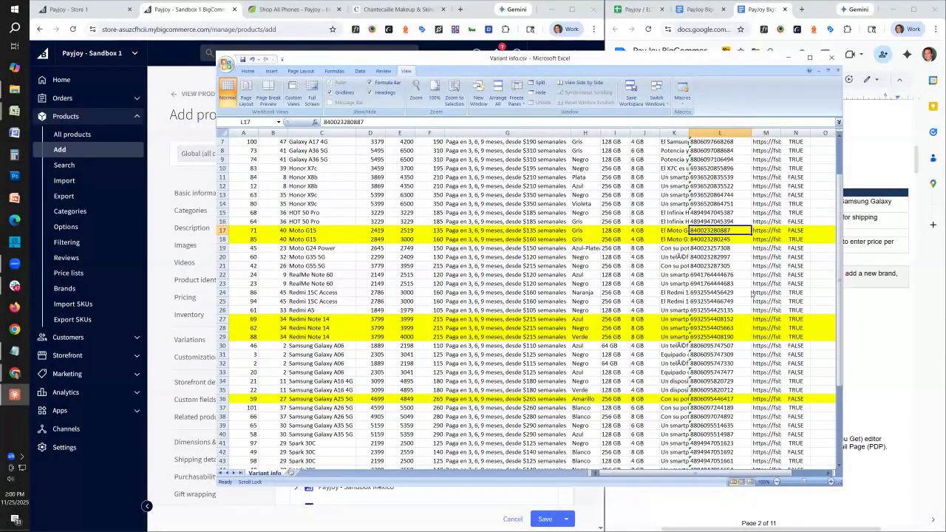
pyautogui.click(718, 196)
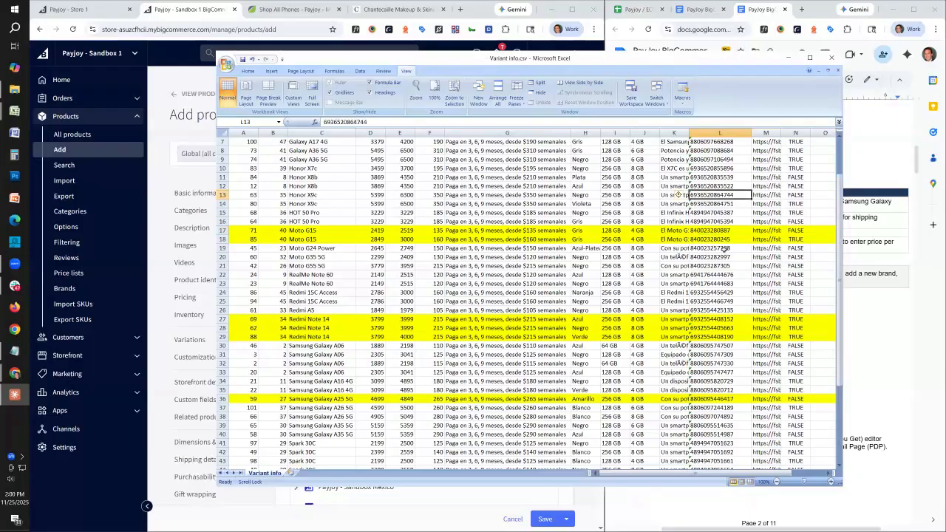
pyautogui.click(722, 161)
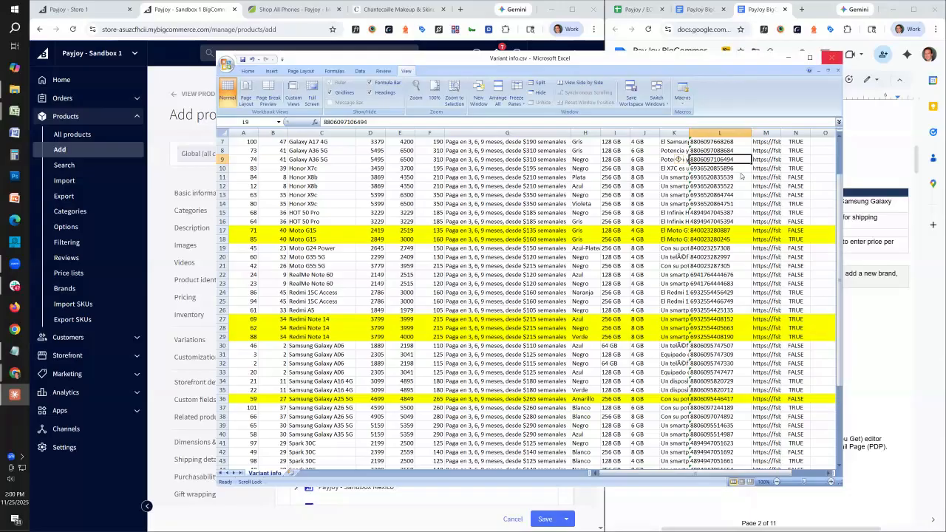
pyautogui.click(725, 230)
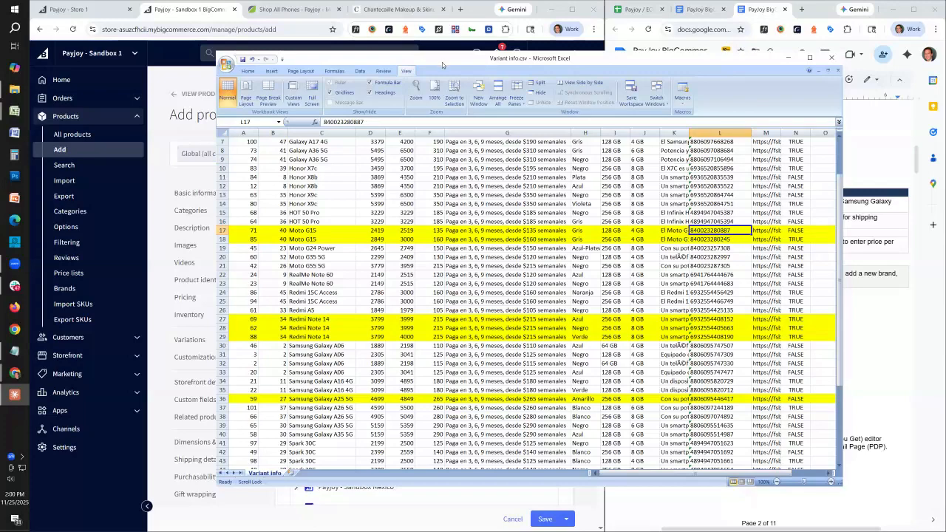
# Place the Variant info.csv window beside the product form and locate the Moto G15 rows with their column headers.
pyautogui.moveTo(442, 62); pyautogui.dragTo(473, 92)
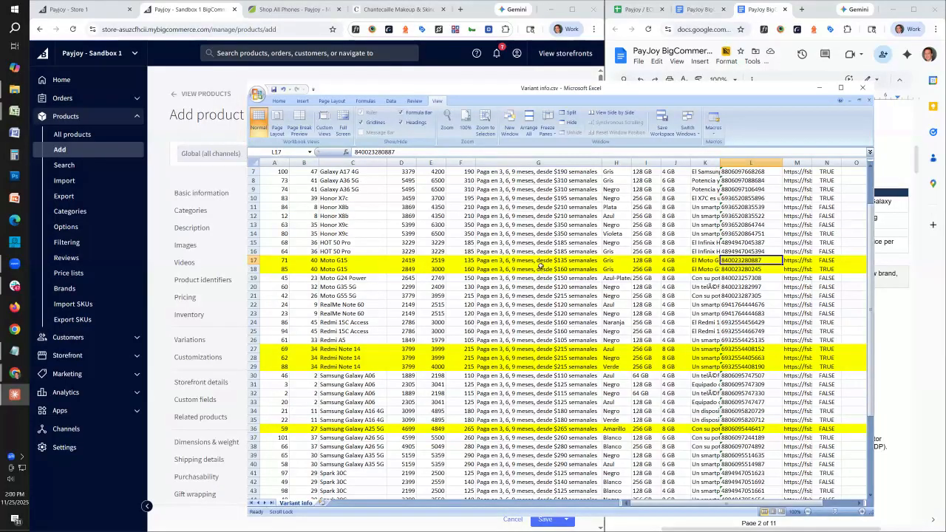
pyautogui.moveTo(381, 90); pyautogui.dragTo(383, 90)
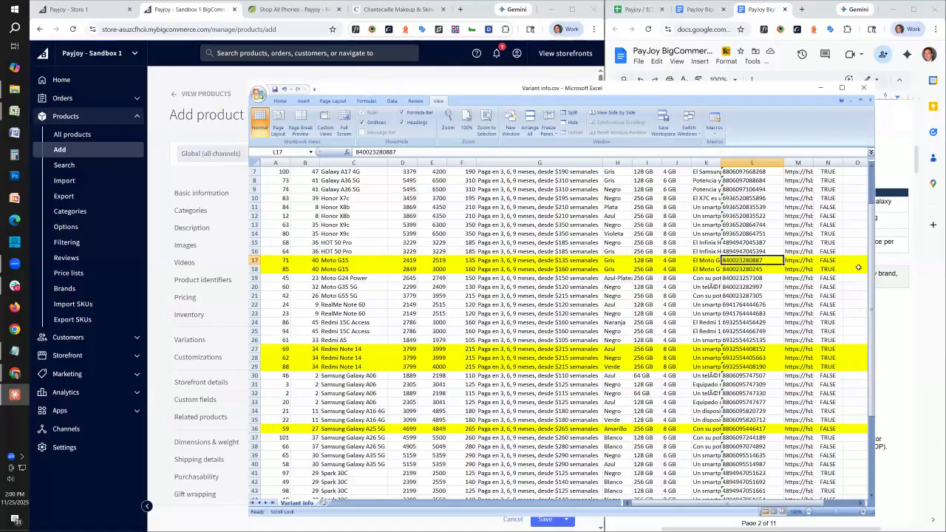
pyautogui.click(755, 270)
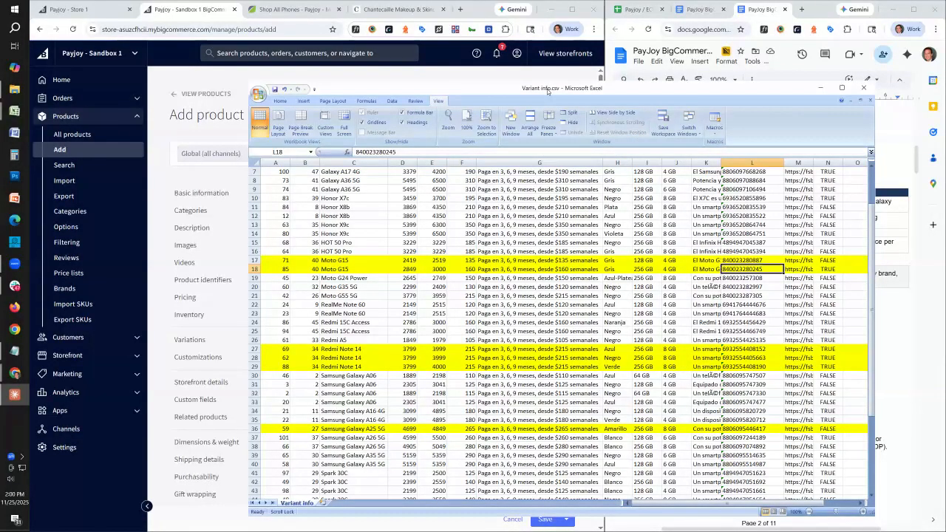
pyautogui.moveTo(486, 88); pyautogui.dragTo(860, 64)
pyautogui.click(789, 238)
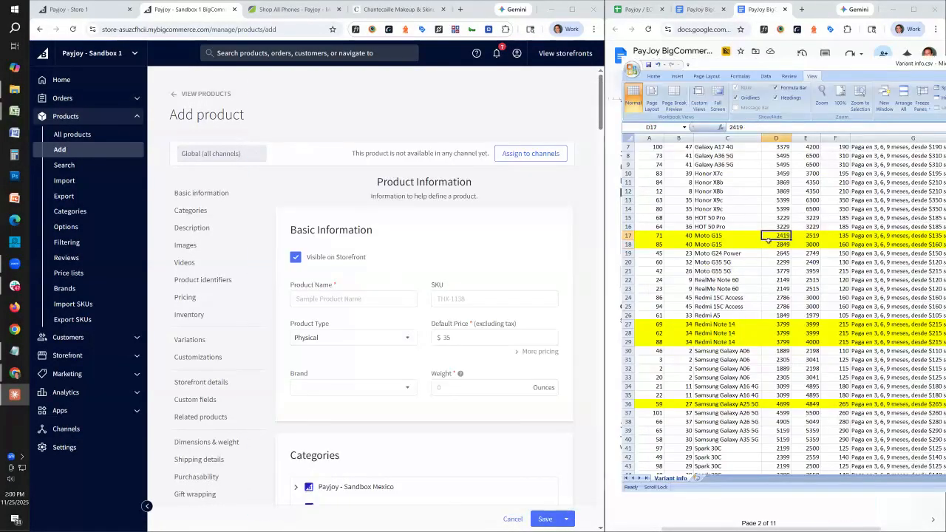
pyautogui.press('Left')
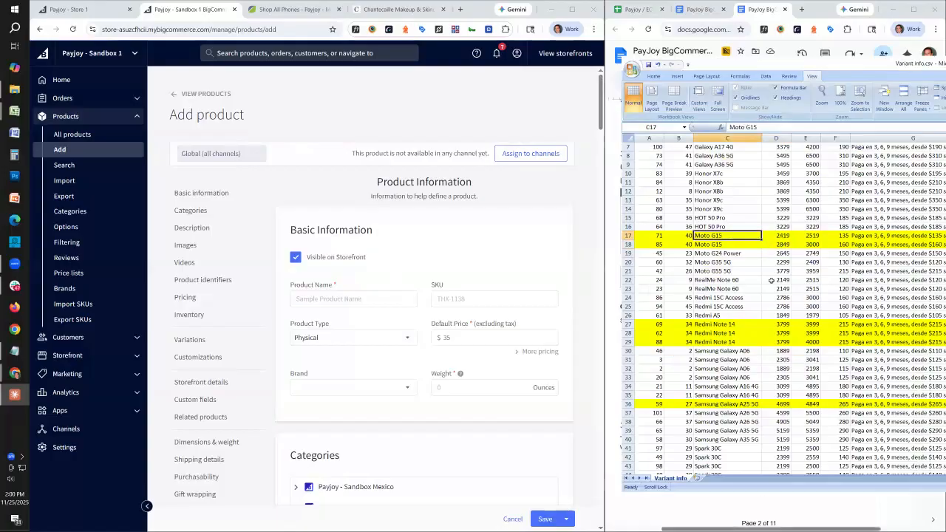
pyautogui.scroll(2, 787, 257)
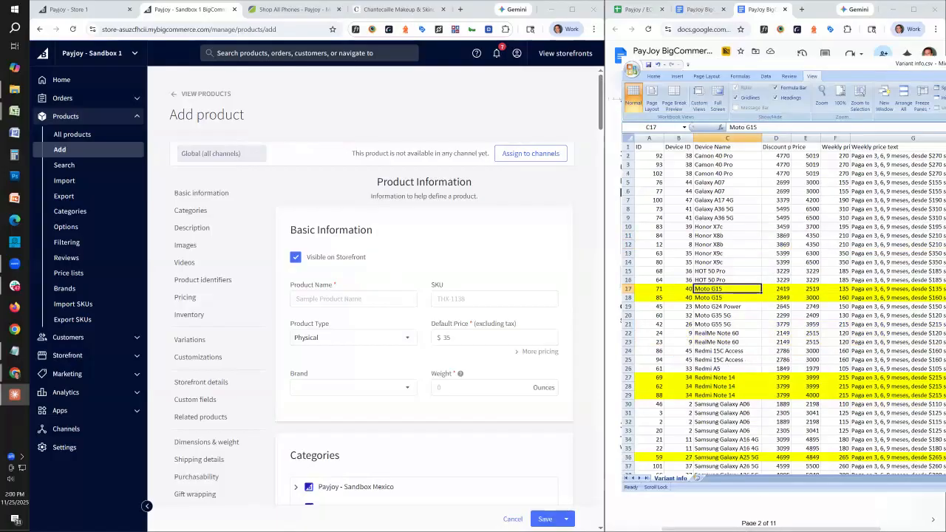
# Copy the friendly device name Moto G15 from Device info.csv and enter it as the new product's name.
pyautogui.click(353, 298)
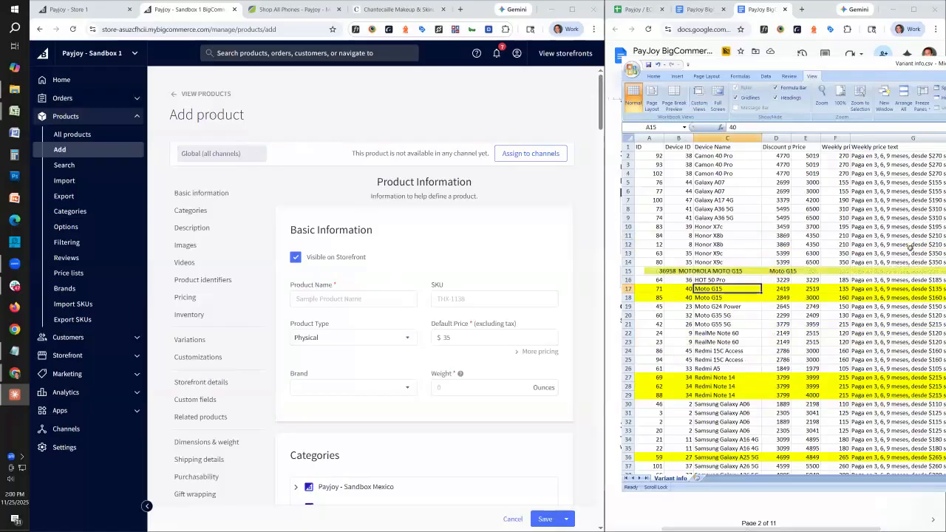
pyautogui.hotkey('alt', 'Tab')
pyautogui.click(789, 154)
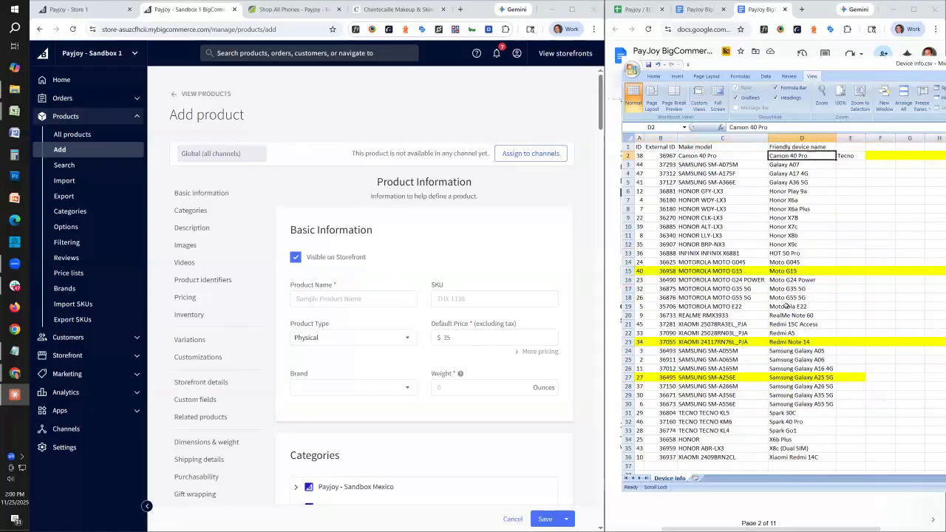
pyautogui.click(801, 272)
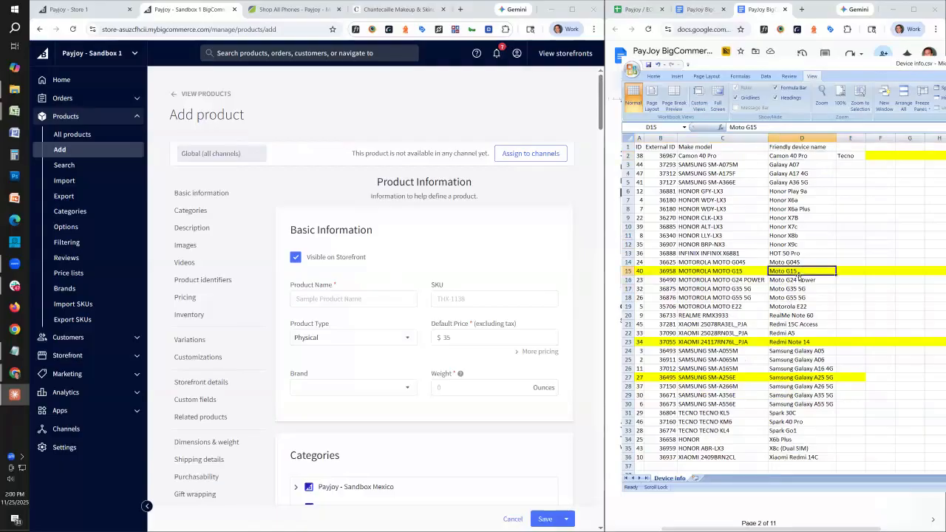
pyautogui.hotkey('ctrl', 'c')
pyautogui.click(374, 298)
pyautogui.hotkey('ctrl', 'v')
pyautogui.moveTo(357, 302); pyautogui.dragTo(260, 300)
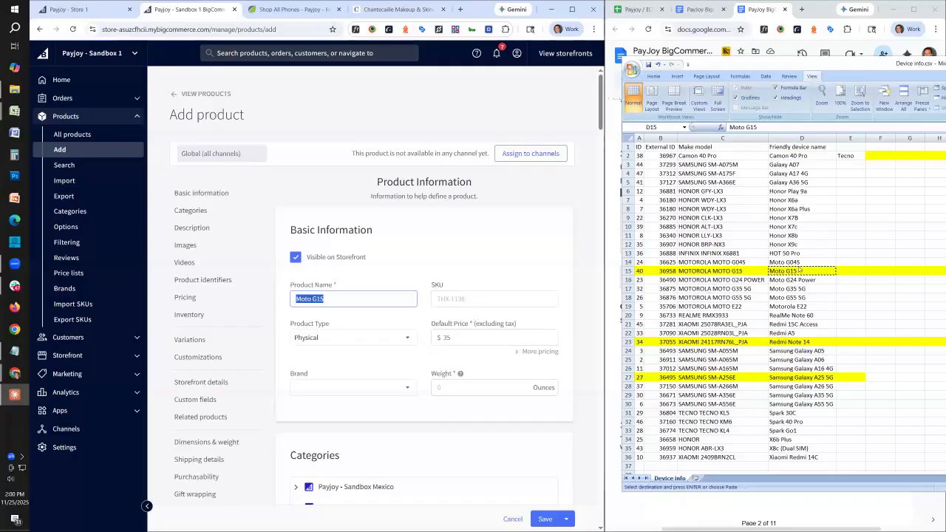
pyautogui.click(797, 272)
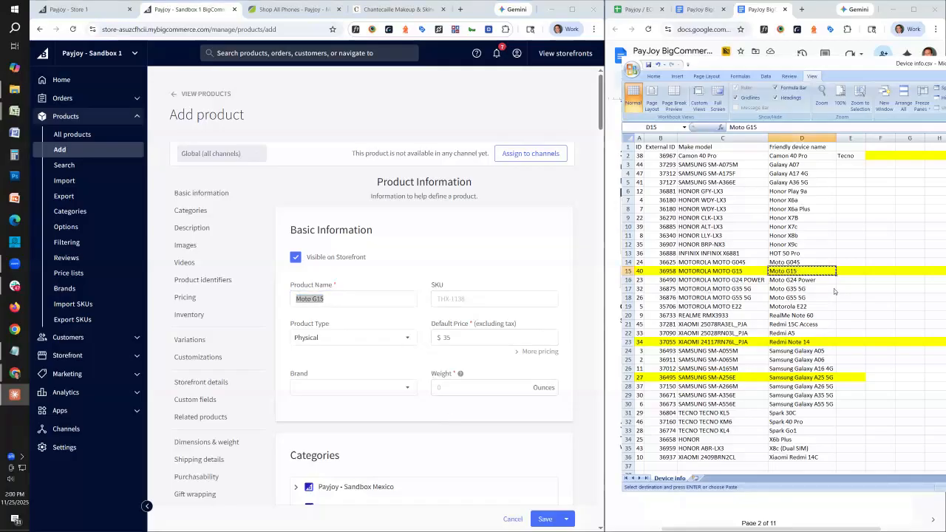
# Switch to Variant info.csv, locate the first Moto G15 row's discount price and widen the Discount price column to fit its header.
pyautogui.click(452, 338)
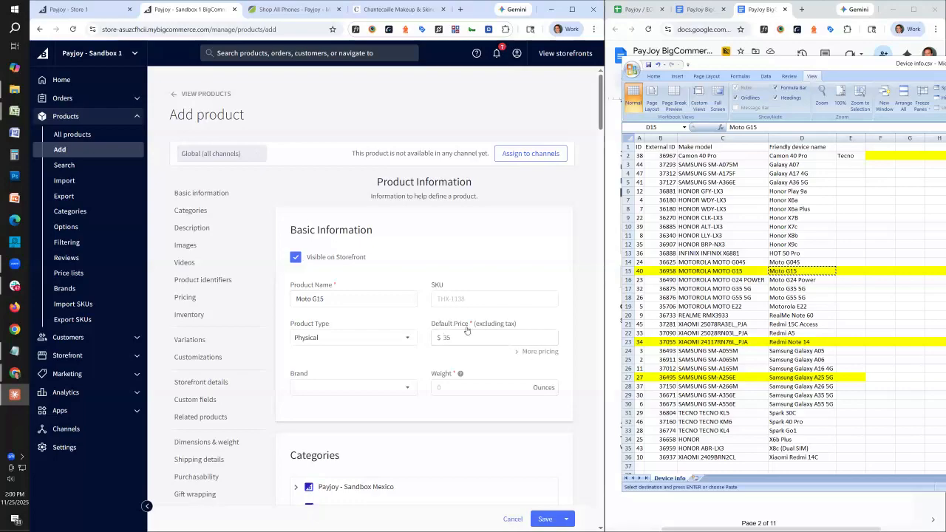
pyautogui.click(432, 337)
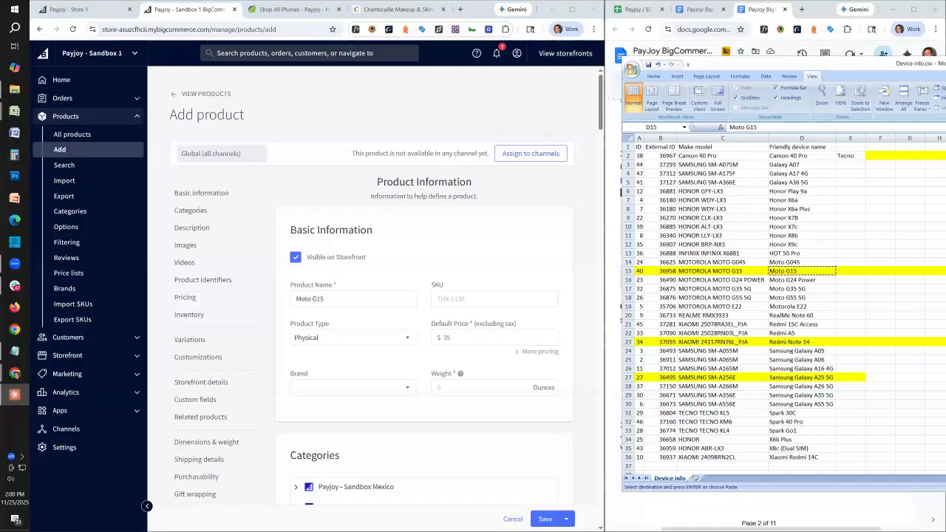
pyautogui.click(802, 272)
pyautogui.hotkey('ctrl', 'Tab')
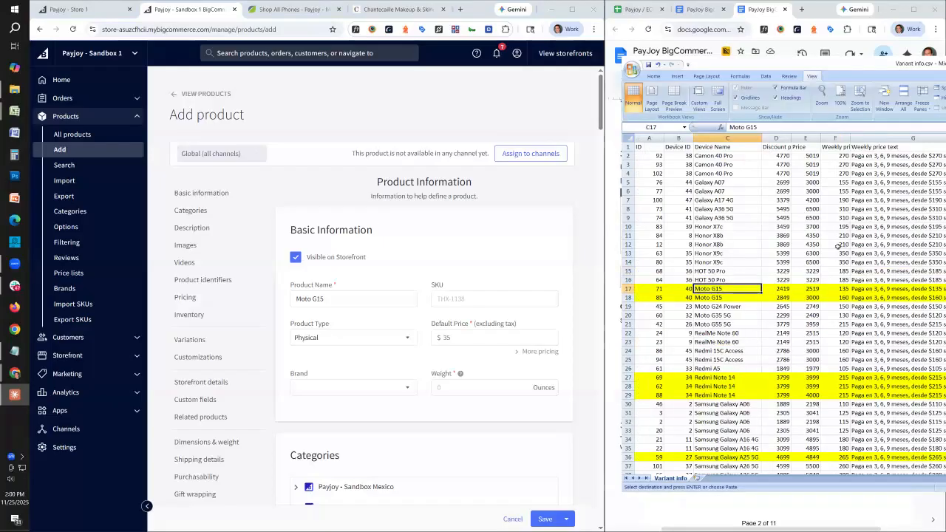
pyautogui.click(787, 288)
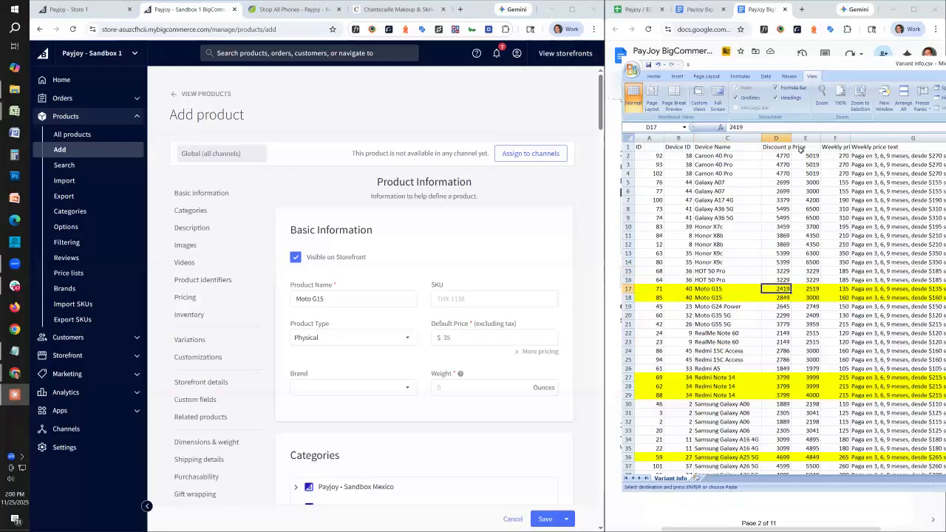
pyautogui.doubleClick(791, 137)
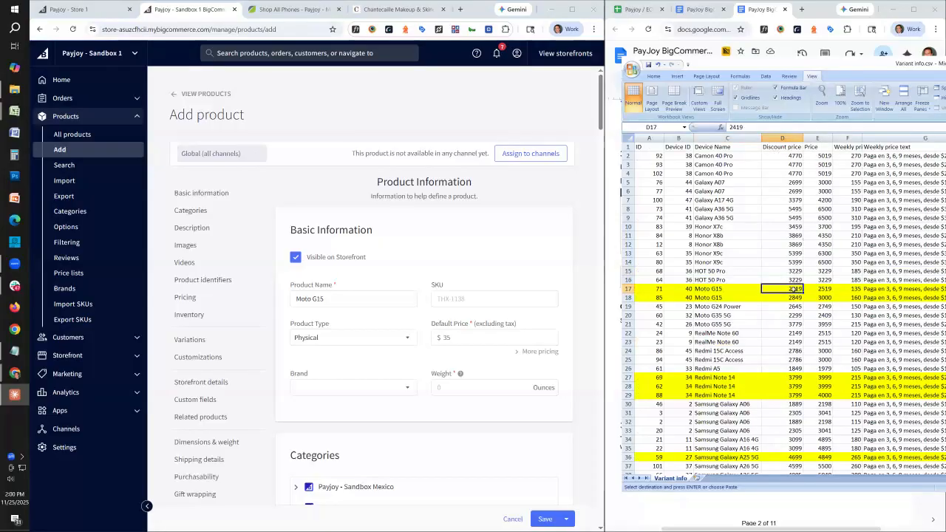
# Copy the regular price 2519 from the first Moto G15 row and enter it as the product's default price.
pyautogui.hotkey('ctrl', 'c')
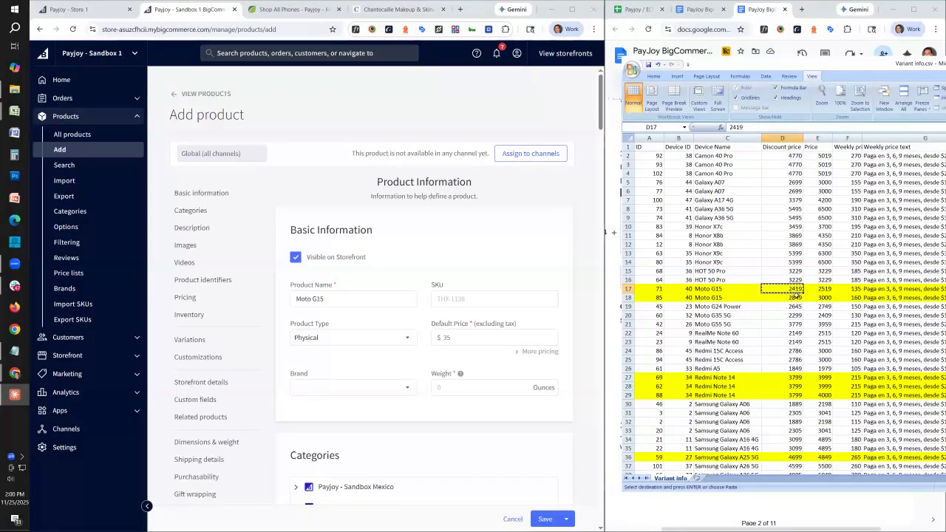
pyautogui.click(464, 340)
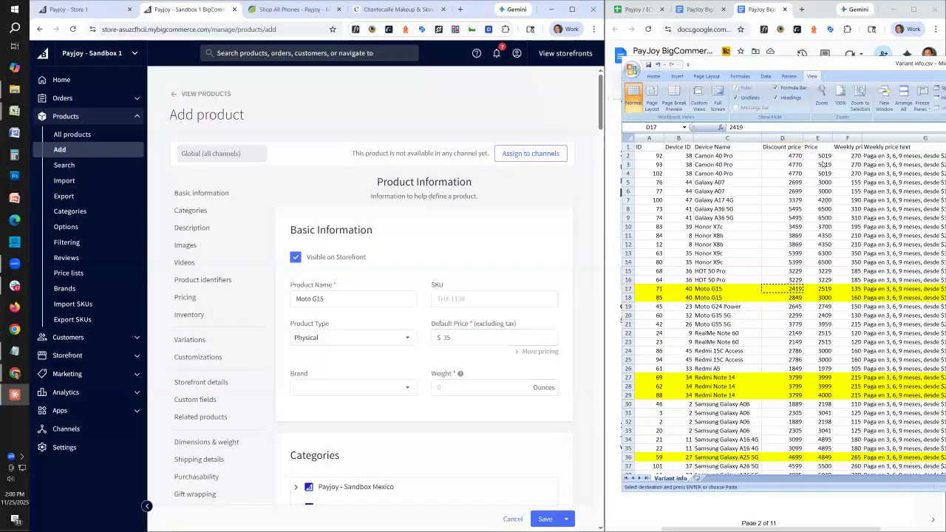
pyautogui.click(822, 289)
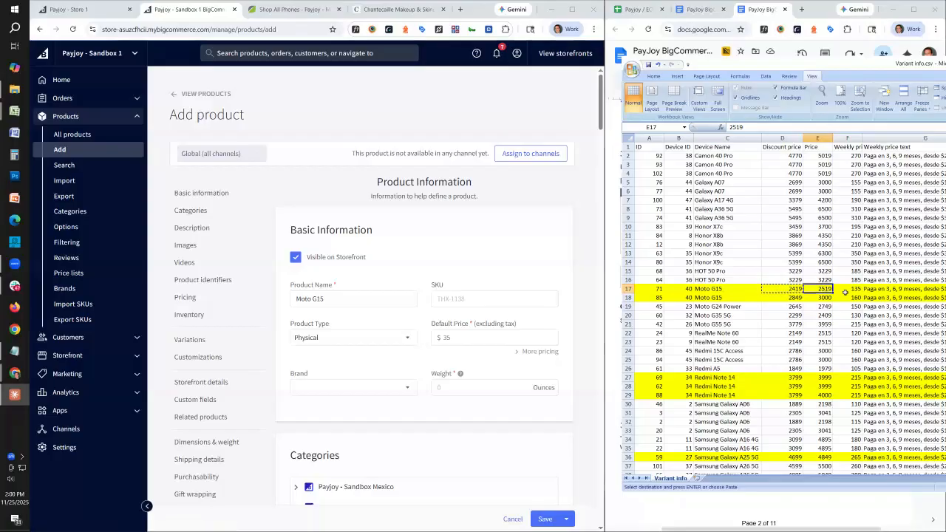
pyautogui.hotkey('ctrl', 'c')
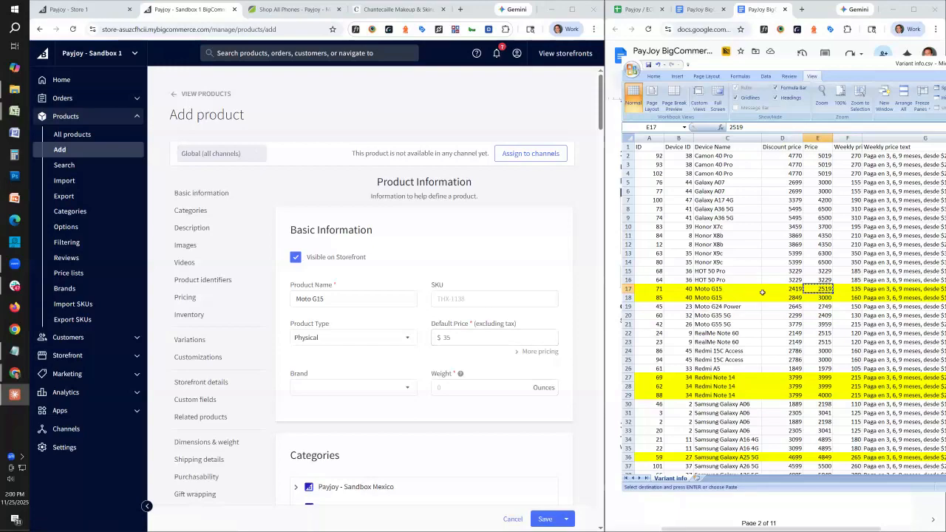
pyautogui.click(540, 337)
pyautogui.click(821, 289)
pyautogui.click(462, 337)
pyautogui.hotkey('ctrl', 'v')
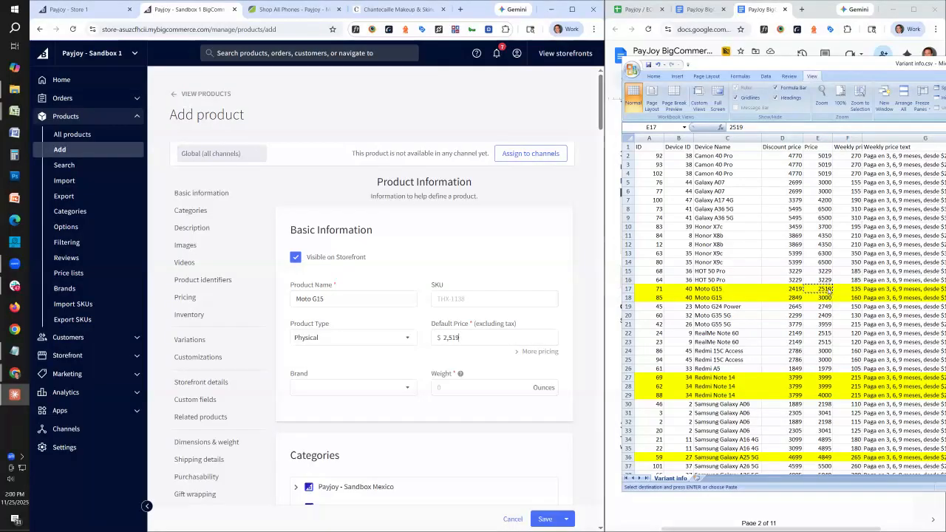
# Copy the discount price 2419 from the same Moto G15 row and enter it as the sale price in the product's advanced pricing.
pyautogui.moveTo(469, 334); pyautogui.dragTo(420, 339)
pyautogui.click(785, 289)
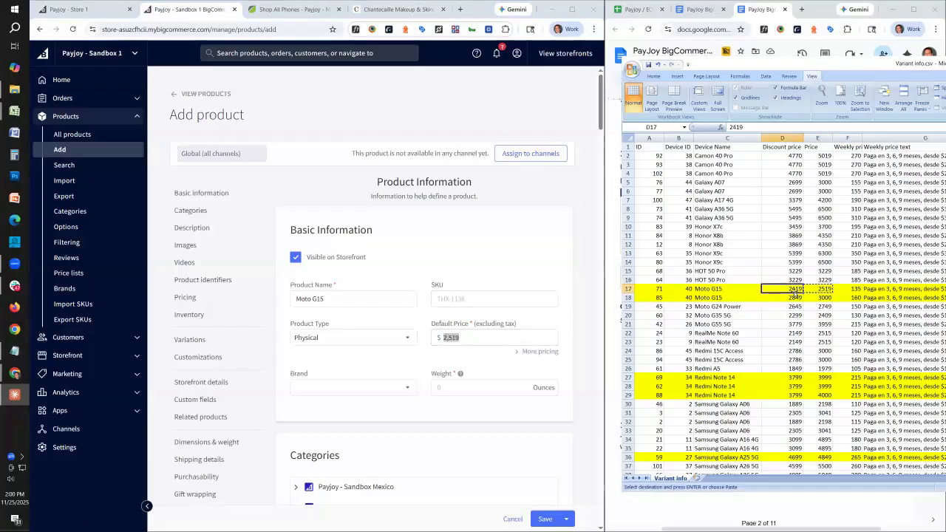
pyautogui.hotkey('ctrl', 'c')
pyautogui.click(540, 352)
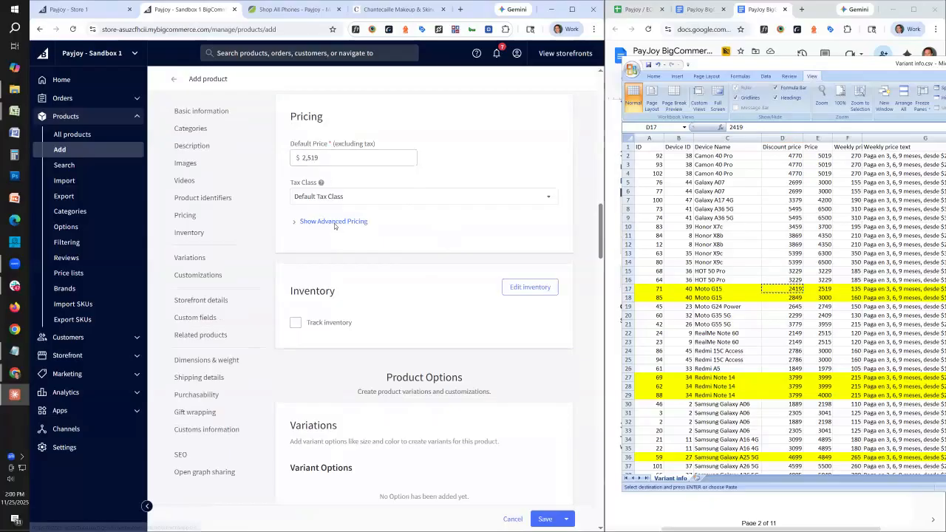
pyautogui.click(326, 224)
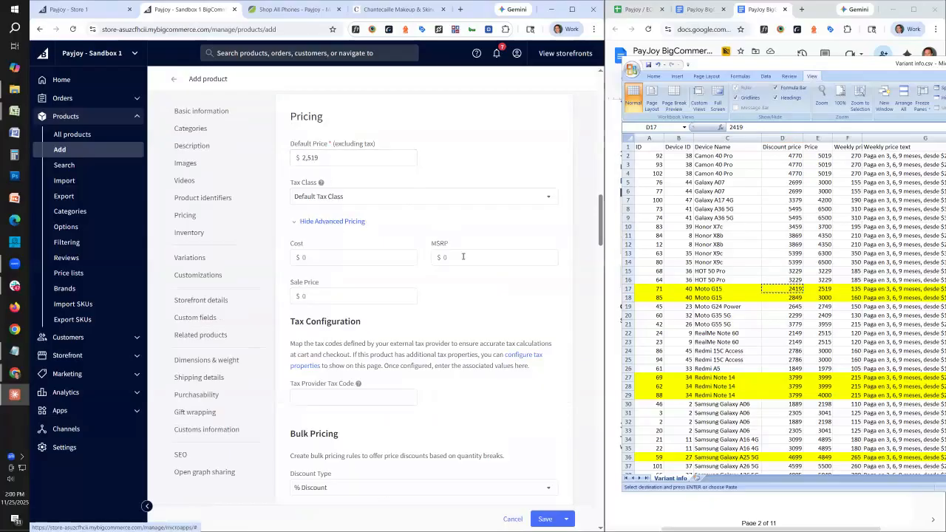
pyautogui.hotkey('ctrl', 'v')
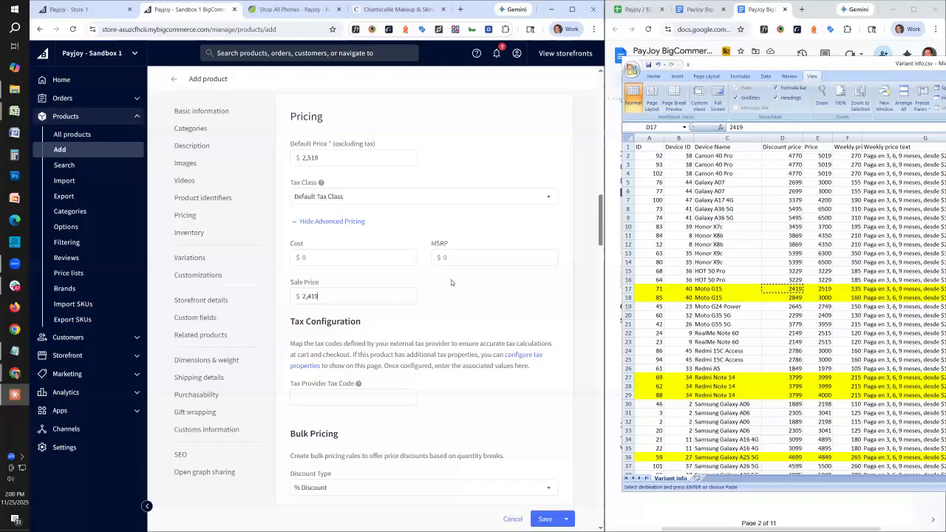
# Return to Basic Information, bring the product creation guide back into view and check the available brands for the product.
pyautogui.scroll(10, 459, 283)
pyautogui.scroll(-1, 468, 288)
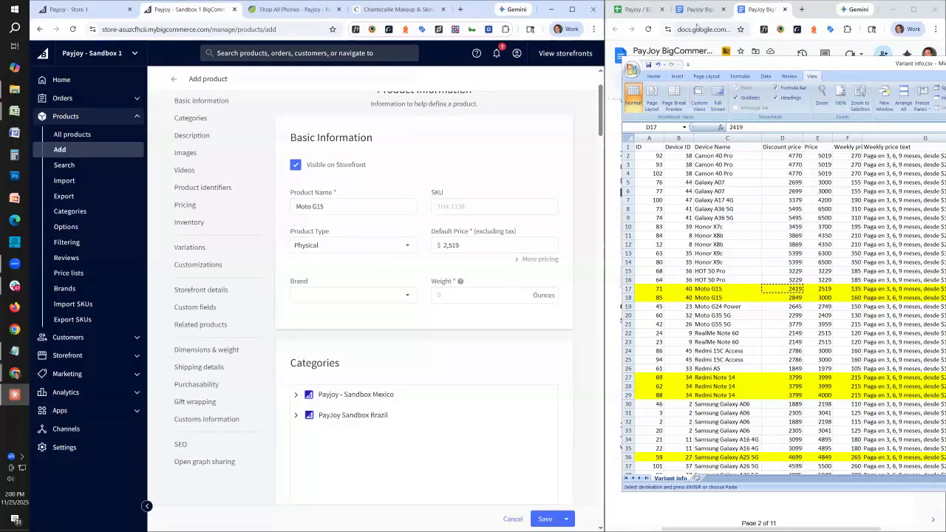
pyautogui.click(767, 15)
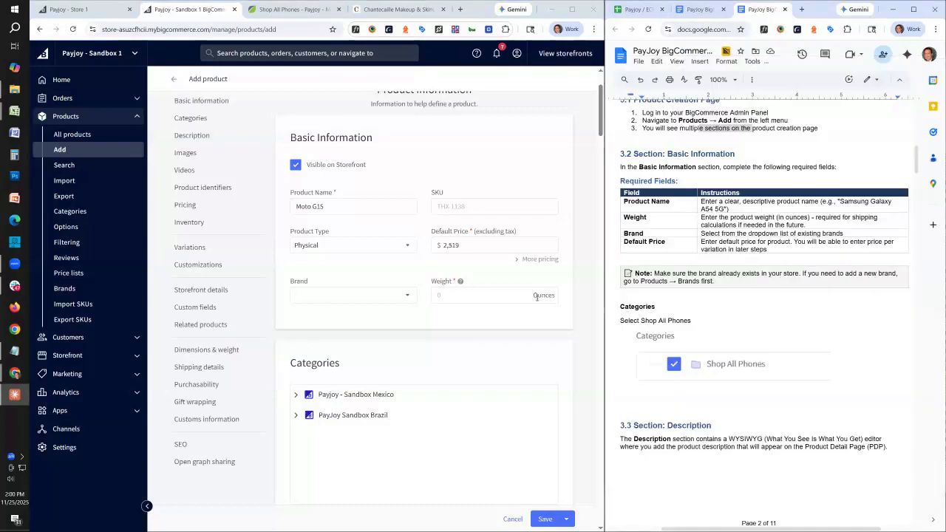
pyautogui.click(366, 297)
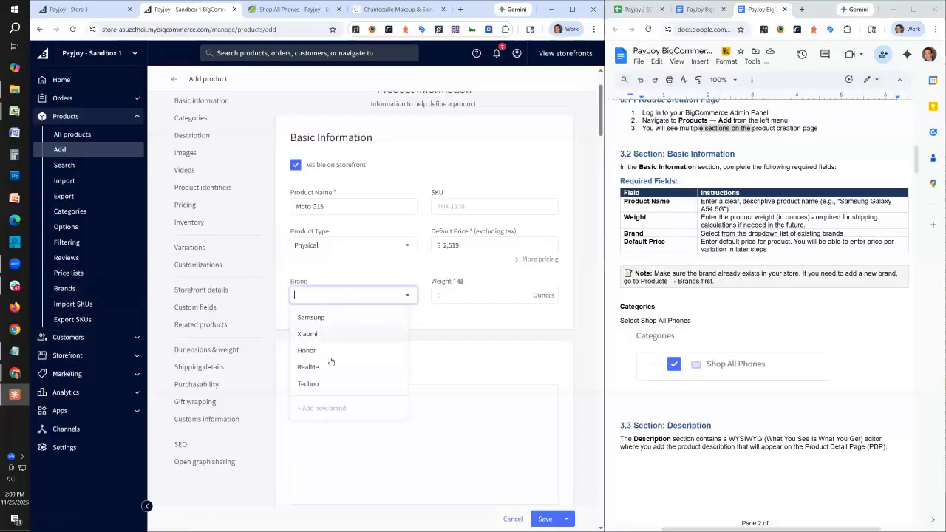
pyautogui.rightClick(64, 297)
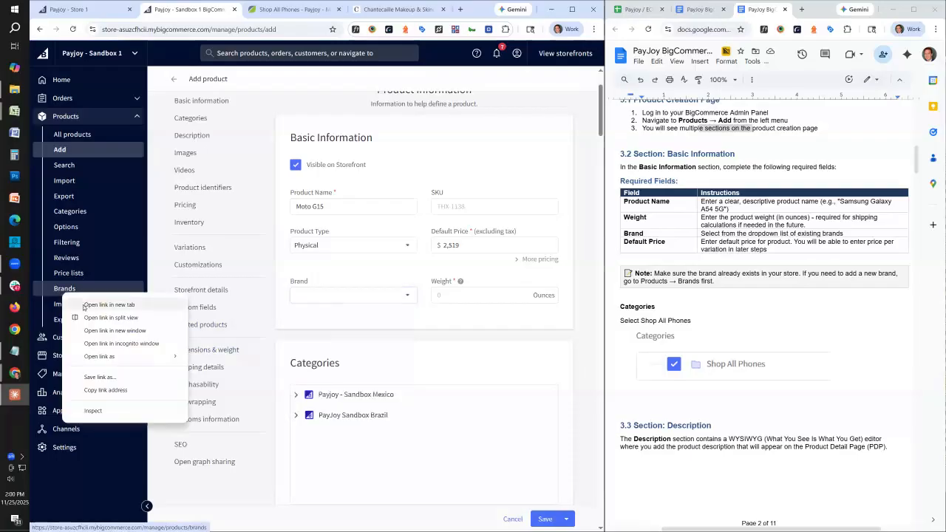
pyautogui.click(296, 295)
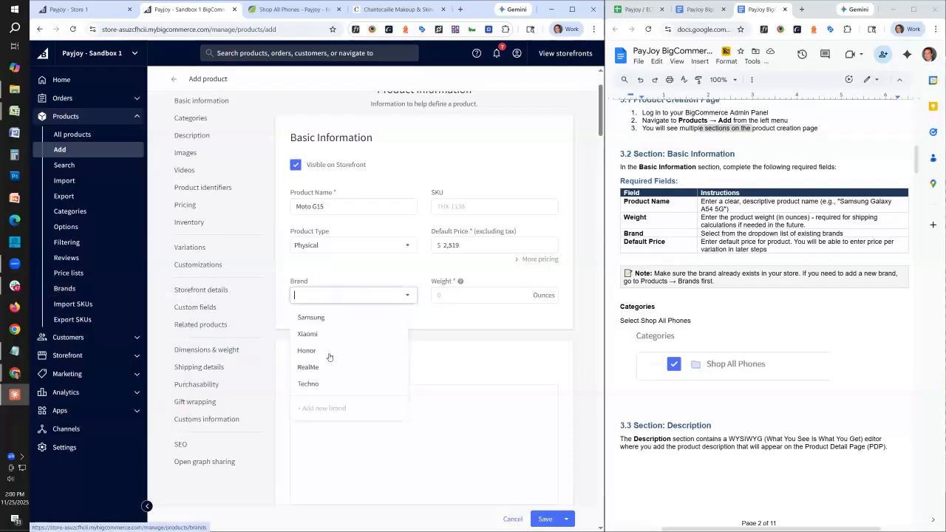
# Open the store's Brands page in a separate tab, add a brand named Motorola and save it.
pyautogui.rightClick(74, 291)
pyautogui.click(96, 297)
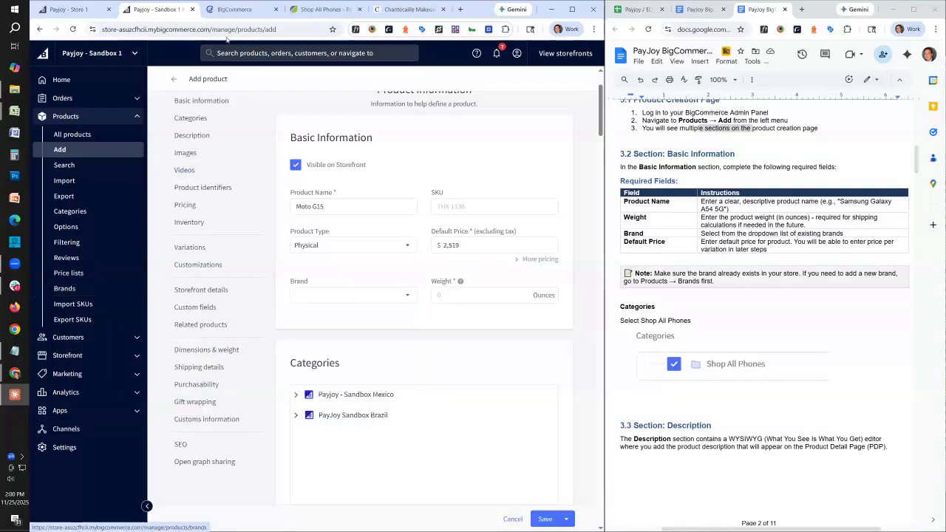
pyautogui.click(231, 10)
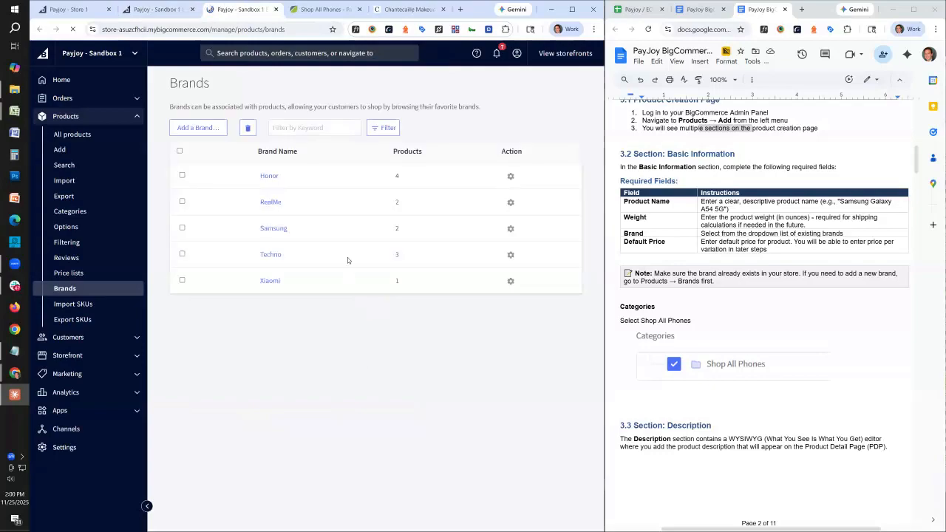
pyautogui.click(197, 127)
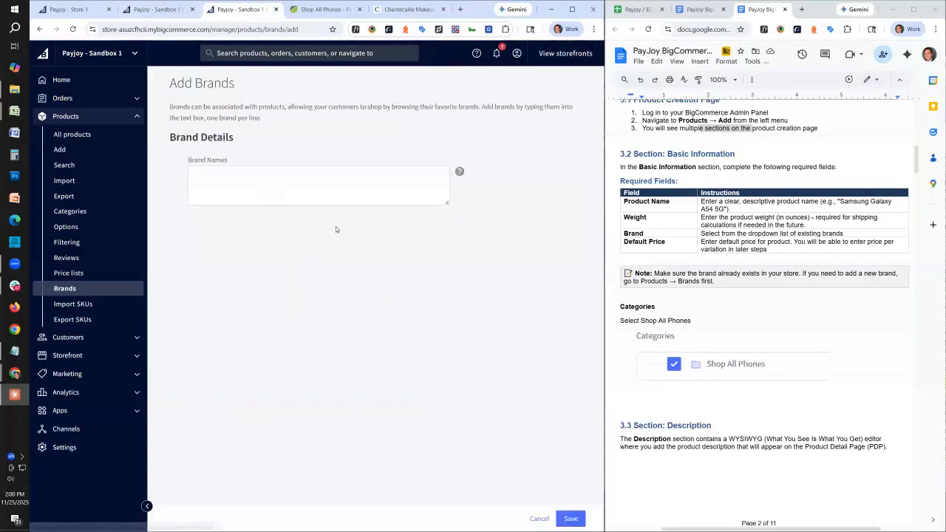
pyautogui.write('Motorolla')
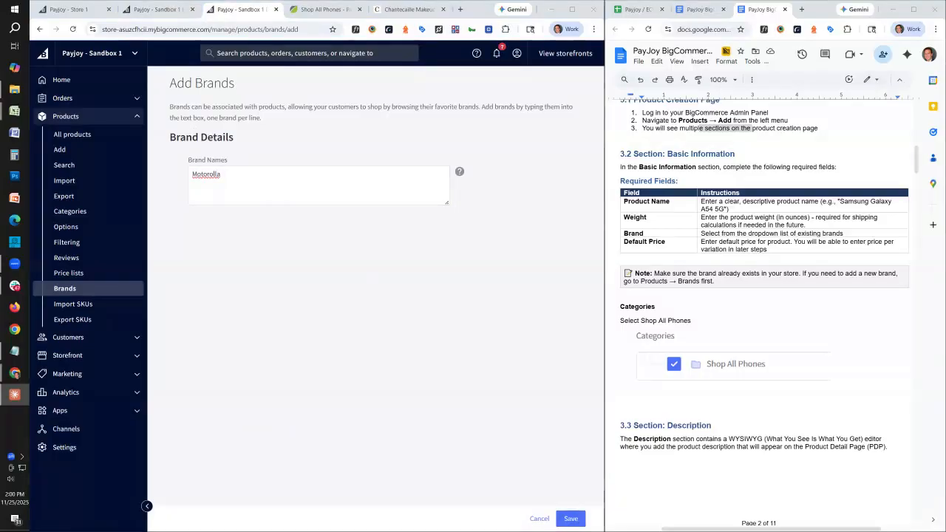
pyautogui.click(216, 168)
pyautogui.rightClick(213, 181)
pyautogui.click(234, 188)
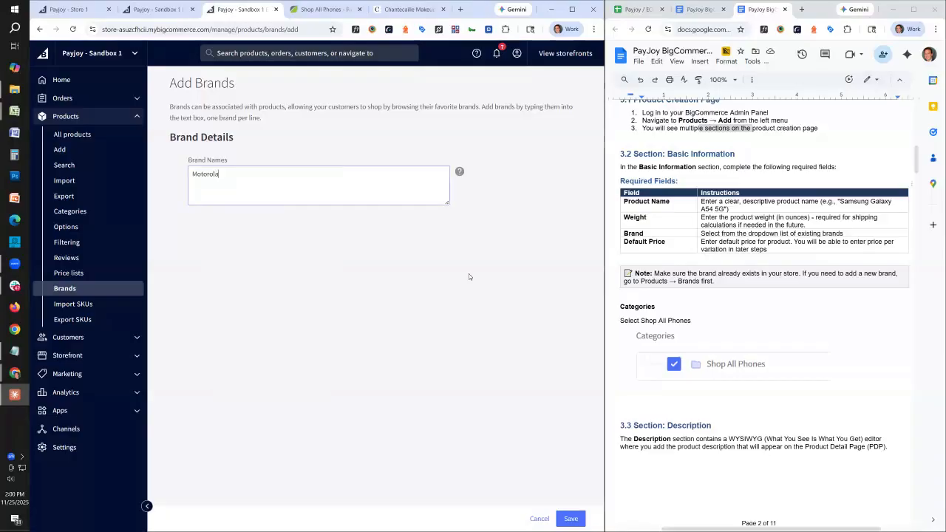
pyautogui.click(571, 518)
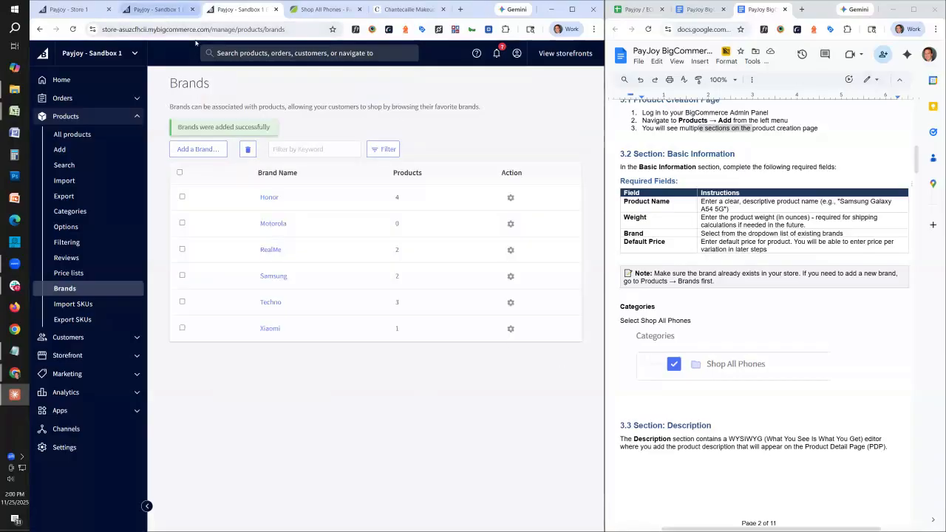
# Return to the Moto G15 product form and set the product's weight to 6.95 ounces.
pyautogui.click(155, 9)
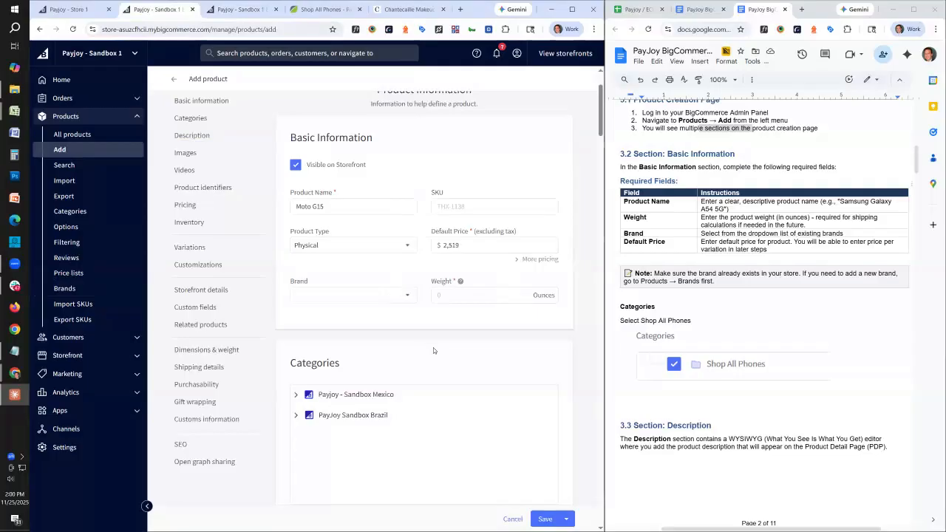
pyautogui.click(473, 300)
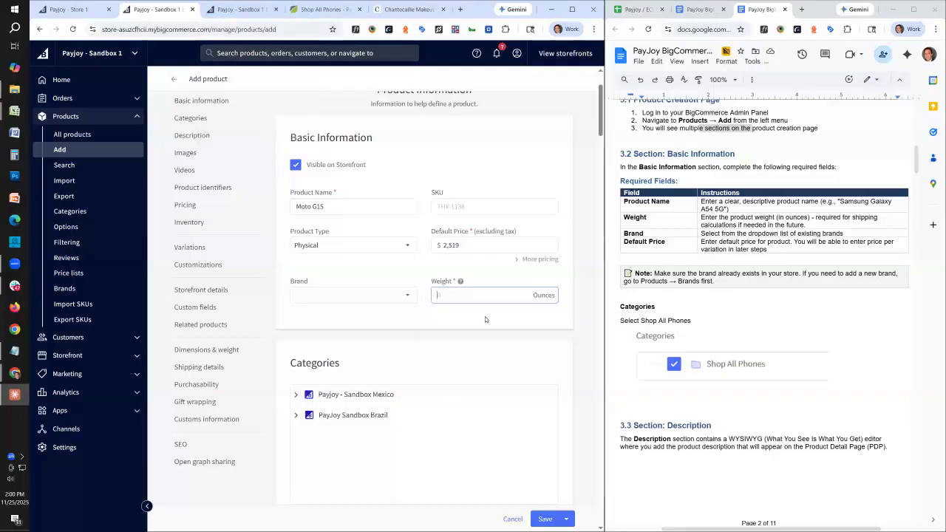
pyautogui.write('60')
pyautogui.press('BackSpace')
pyautogui.write('.67')
pyautogui.moveTo(445, 294); pyautogui.dragTo(459, 295)
pyautogui.press('BackSpace')
pyautogui.press('BackSpace')
pyautogui.write('95')
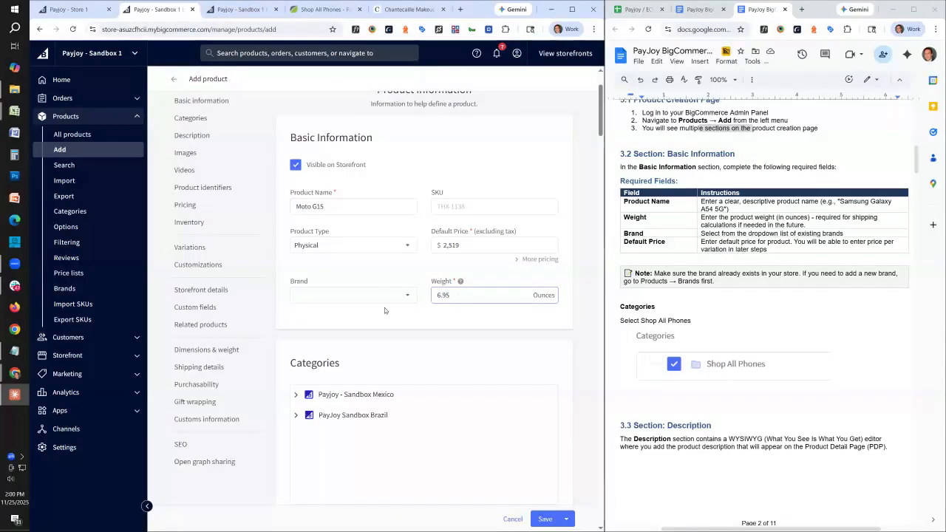
# Assign the product to the Shop All Phones category under Payjoy - Sandbox Mexico.
pyautogui.click(411, 354)
pyautogui.scroll(-3, 350, 214)
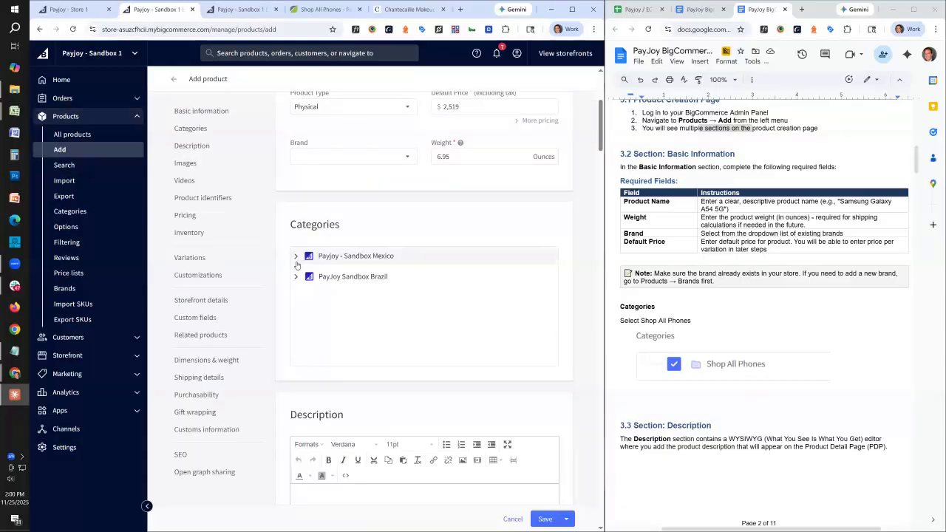
pyautogui.click(296, 258)
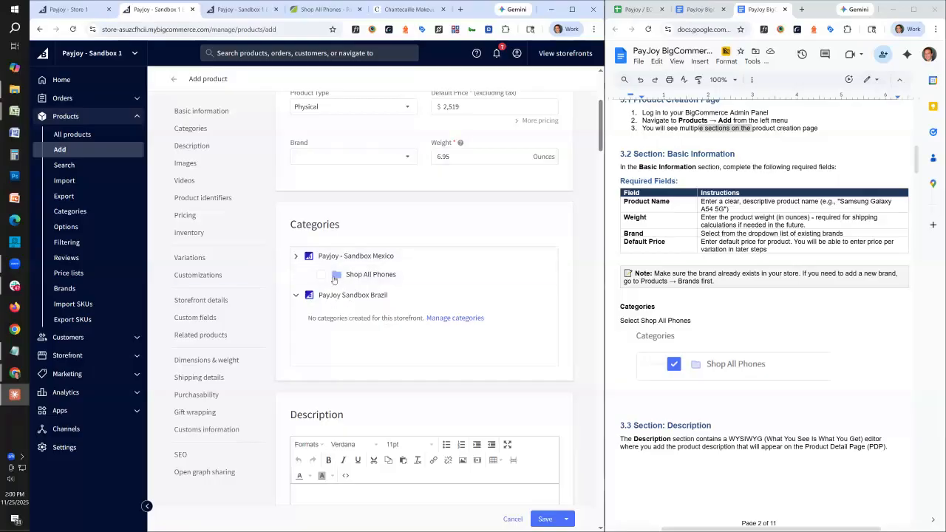
pyautogui.click(320, 276)
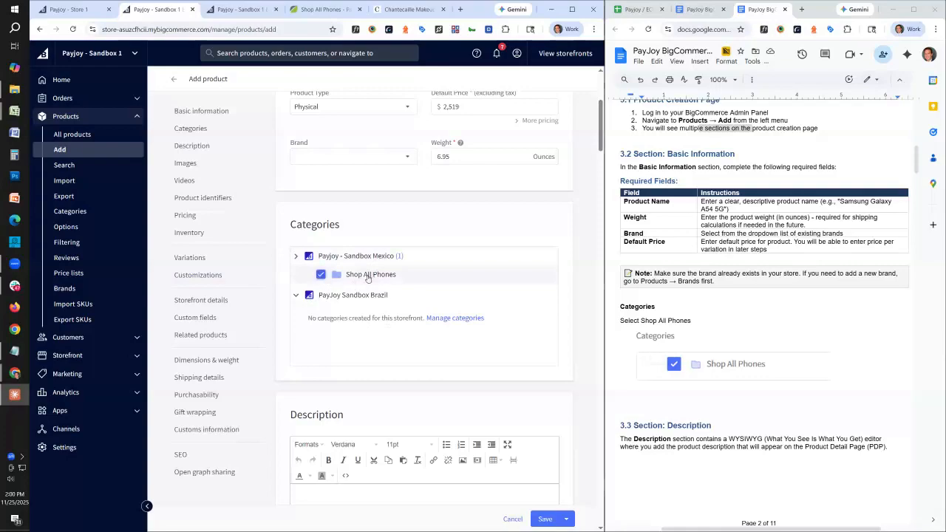
# Go to the product's Description editor and open the live store tienda.payjoy.com in a new tab.
pyautogui.scroll(-5, 492, 290)
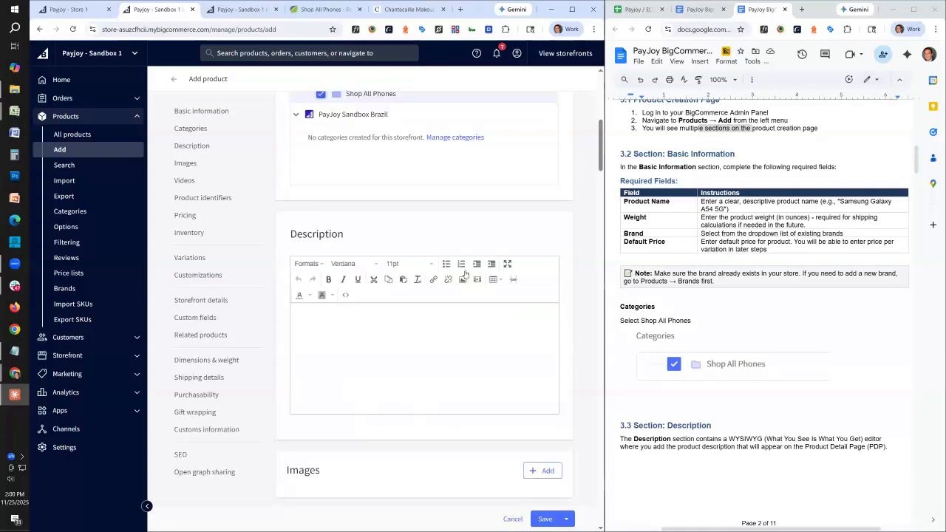
pyautogui.click(446, 234)
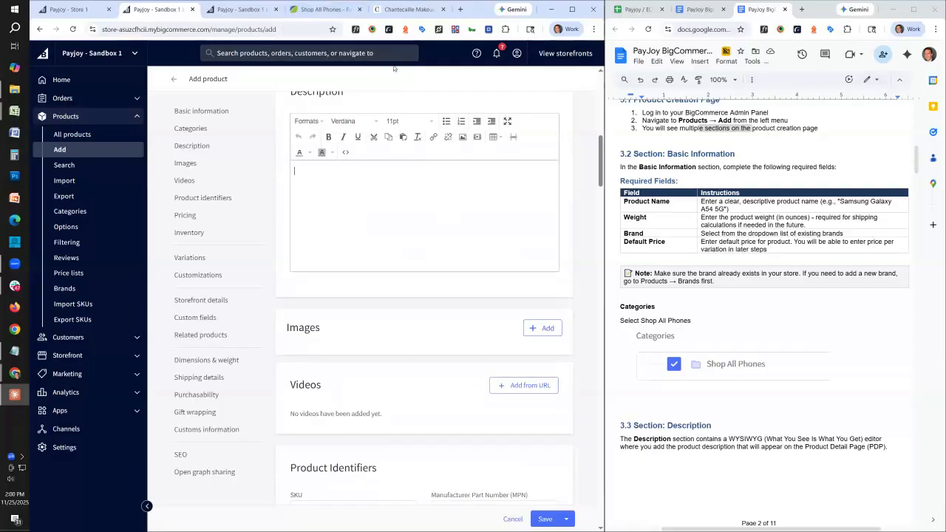
pyautogui.click(460, 10)
pyautogui.write('tie')
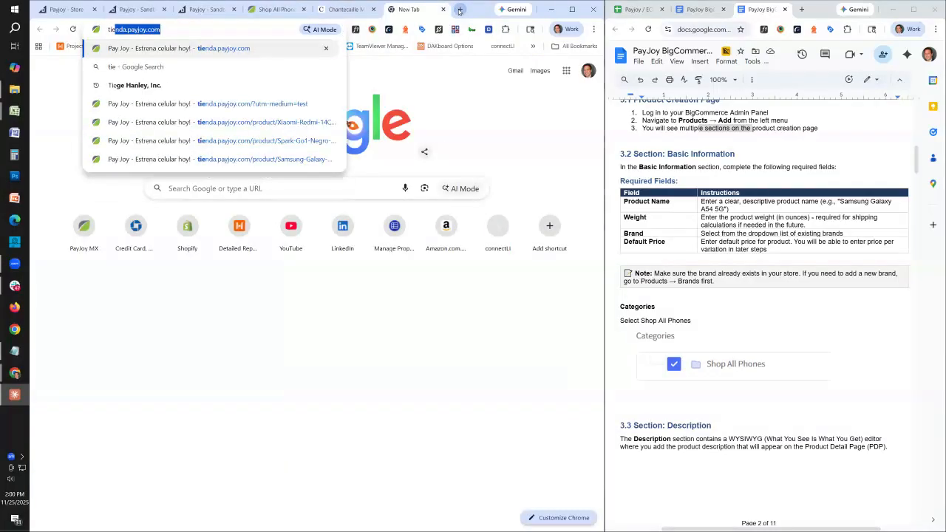
pyautogui.press('Return')
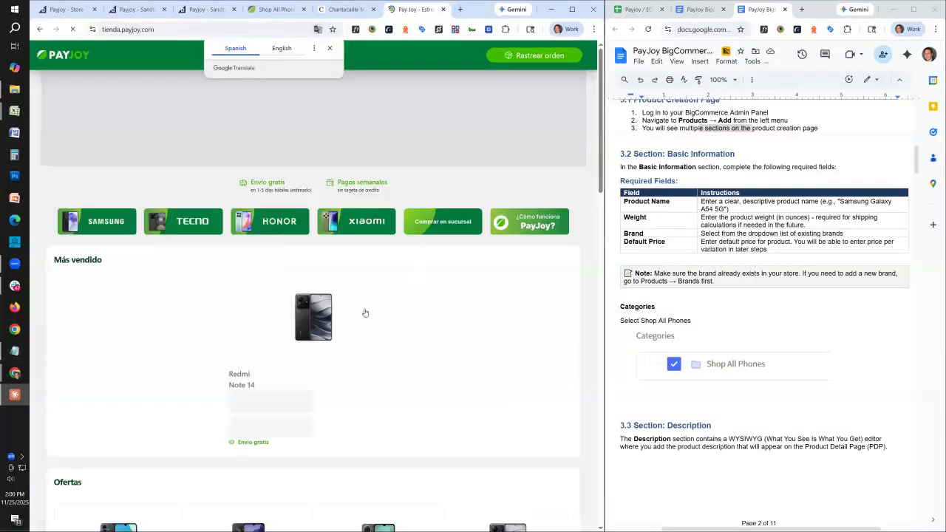
# Open the Moto G15 product page on the live store for online purchase and copy its full Detalles description text.
pyautogui.scroll(-5, 366, 312)
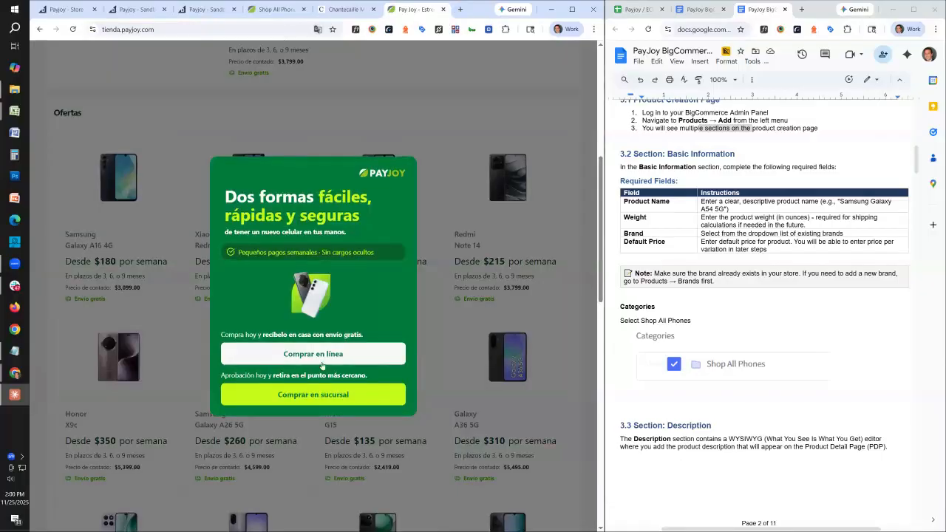
pyautogui.click(321, 363)
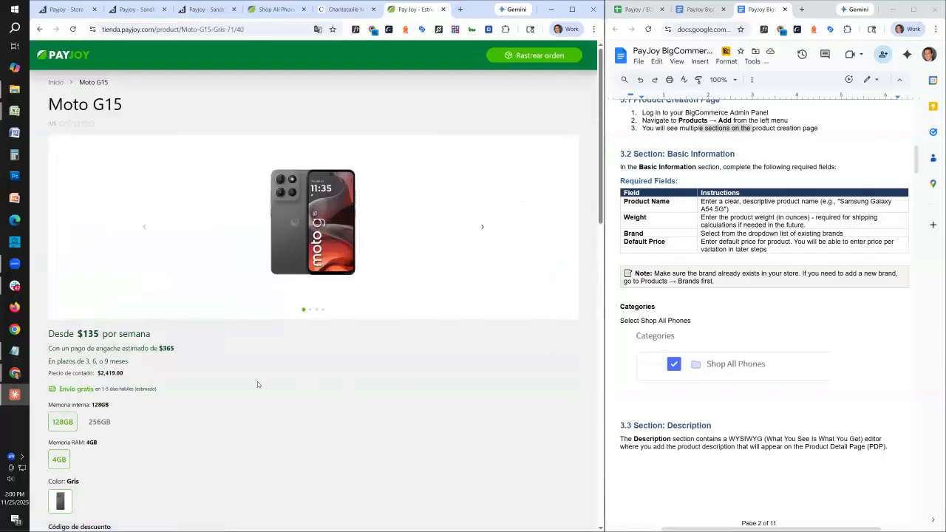
pyautogui.scroll(-5, 257, 381)
pyautogui.click(62, 279)
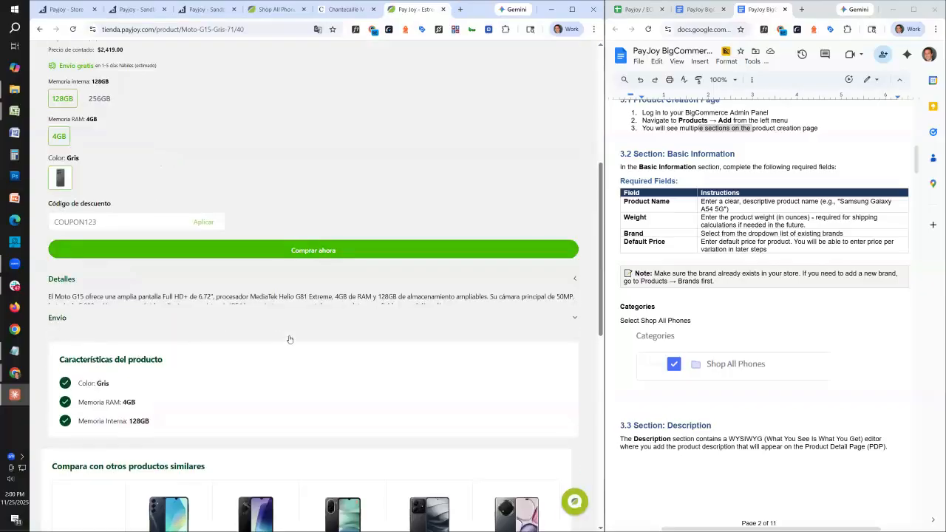
pyautogui.moveTo(235, 297); pyautogui.dragTo(45, 296)
pyautogui.hotkey('ctrl', 'c')
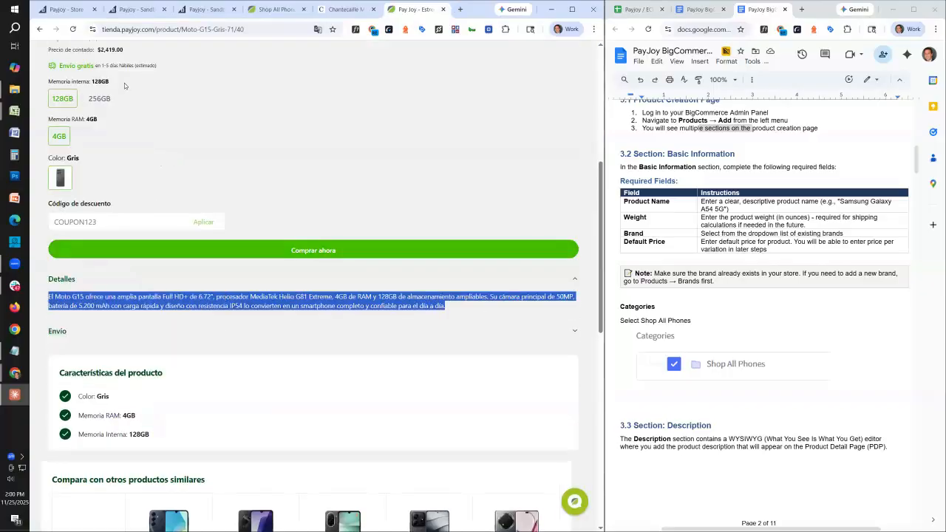
# Close the Chantecaille tab, return to the Add product form and paste the copied Moto G15 text into the Description editor.
pyautogui.click(373, 9)
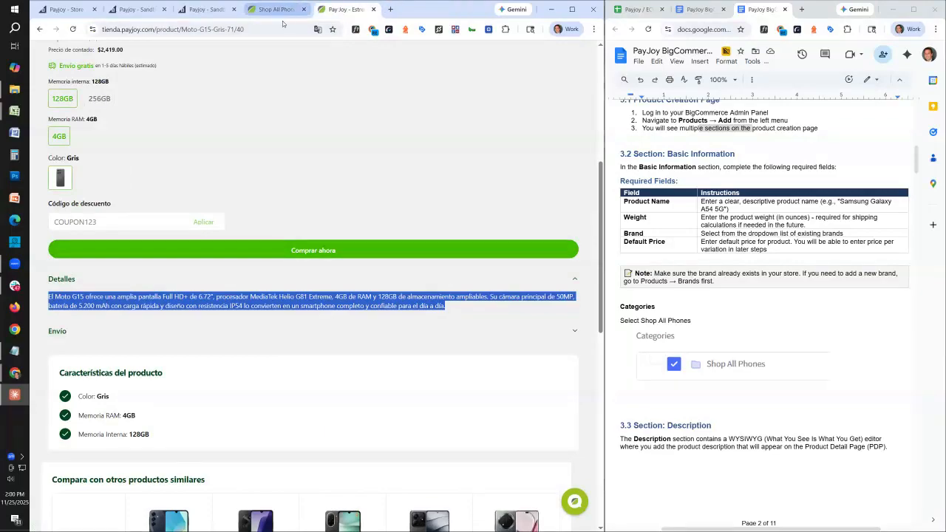
pyautogui.click(278, 10)
pyautogui.click(207, 9)
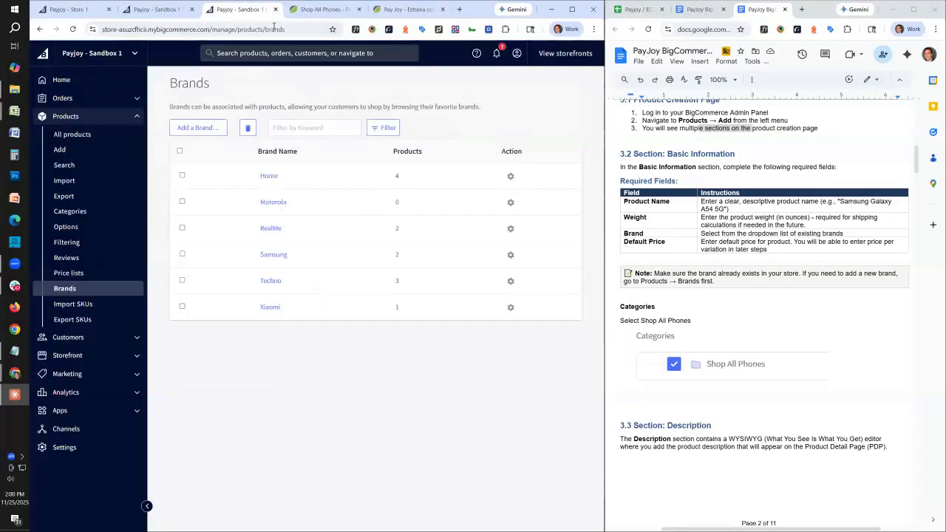
pyautogui.click(151, 10)
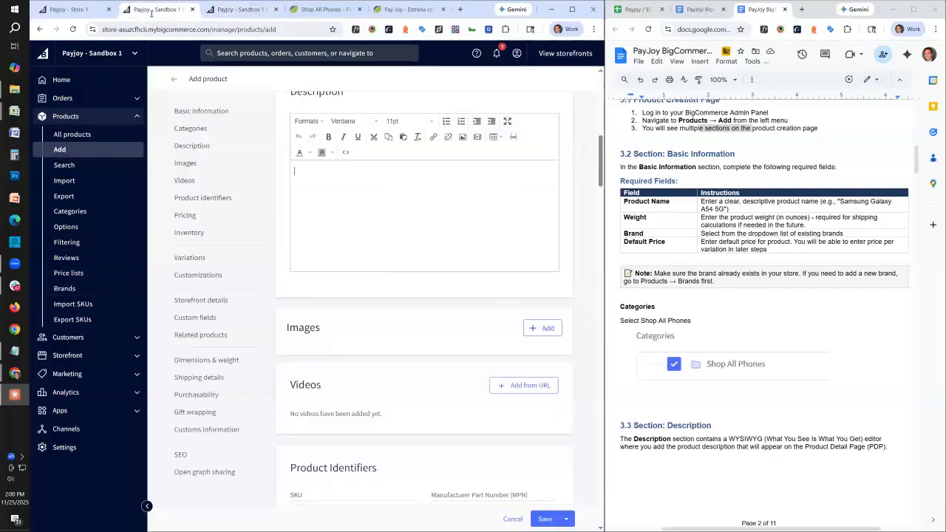
pyautogui.click(341, 223)
pyautogui.hotkey('ctrl', 'v')
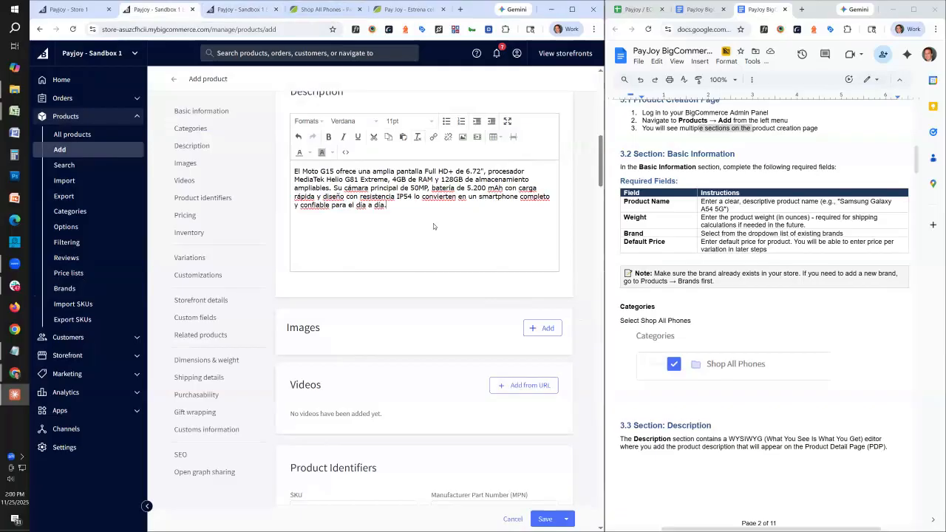
pyautogui.moveTo(400, 205); pyautogui.dragTo(346, 181)
pyautogui.click(467, 205)
# Review the guide's instructions on default price, categories and the Description section.
pyautogui.moveTo(649, 201); pyautogui.dragTo(663, 242)
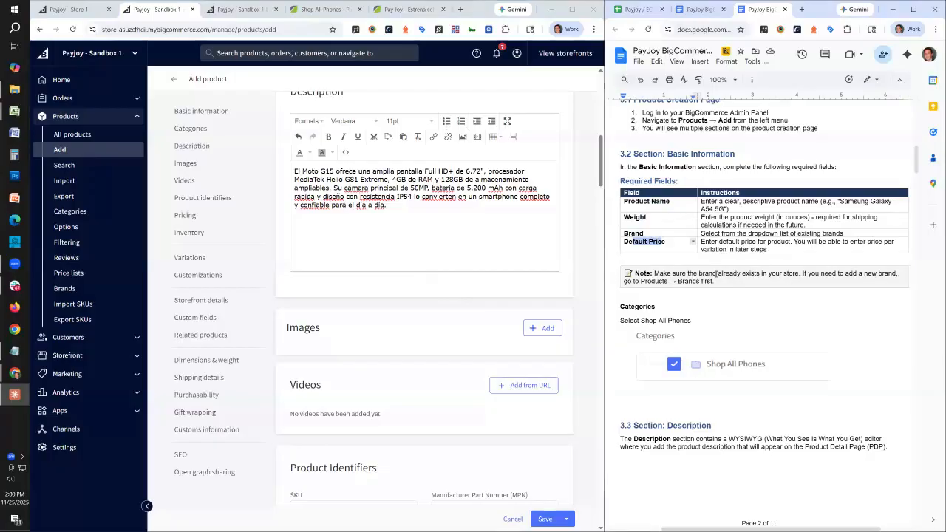
pyautogui.scroll(-4, 715, 273)
pyautogui.moveTo(642, 169); pyautogui.dragTo(722, 228)
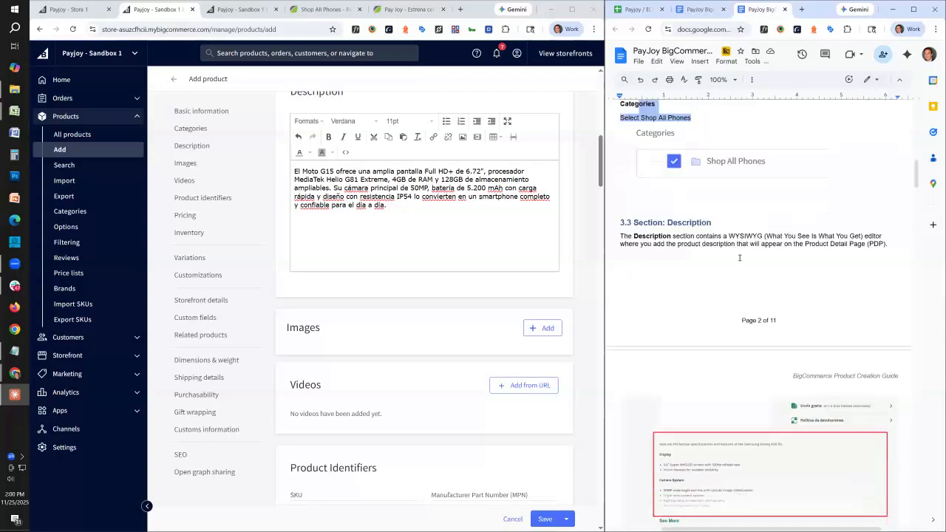
pyautogui.scroll(-3, 746, 255)
pyautogui.scroll(-3, 762, 255)
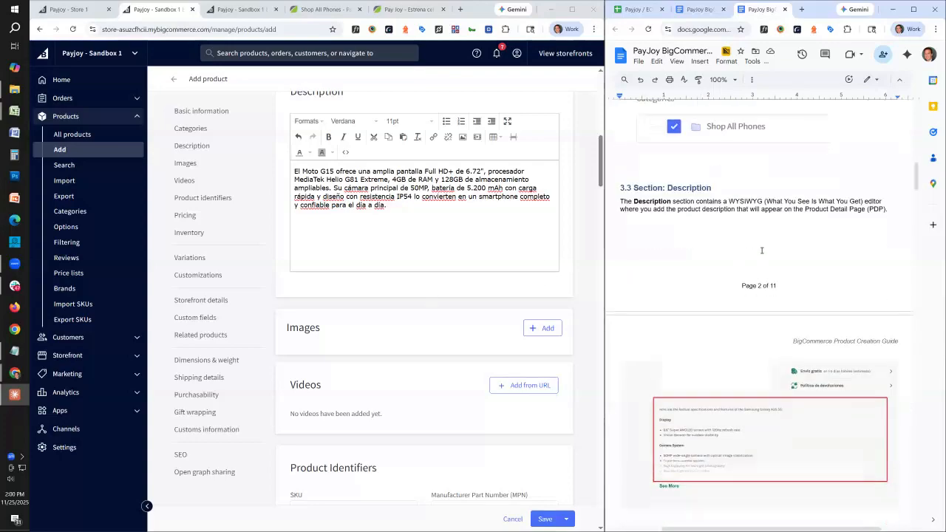
pyautogui.tripleClick(734, 130)
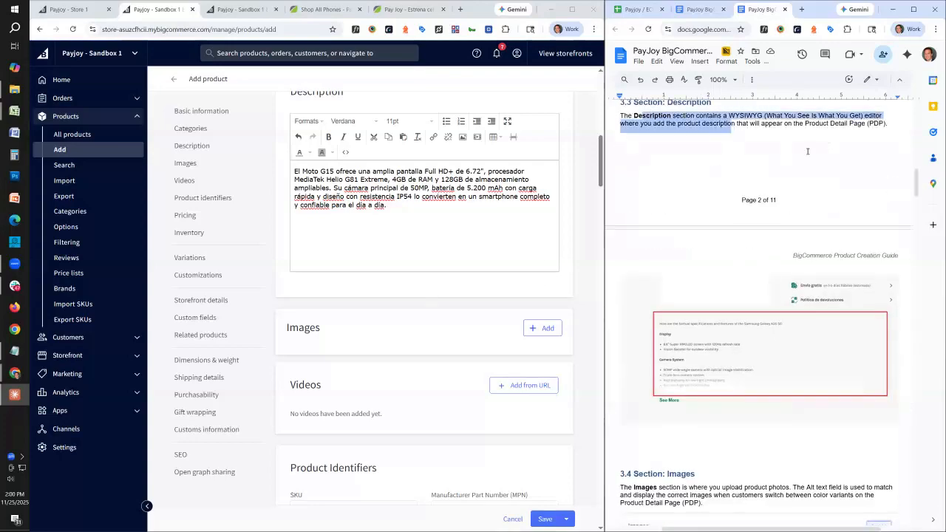
pyautogui.scroll(-5, 743, 506)
pyautogui.scroll(-4, 797, 156)
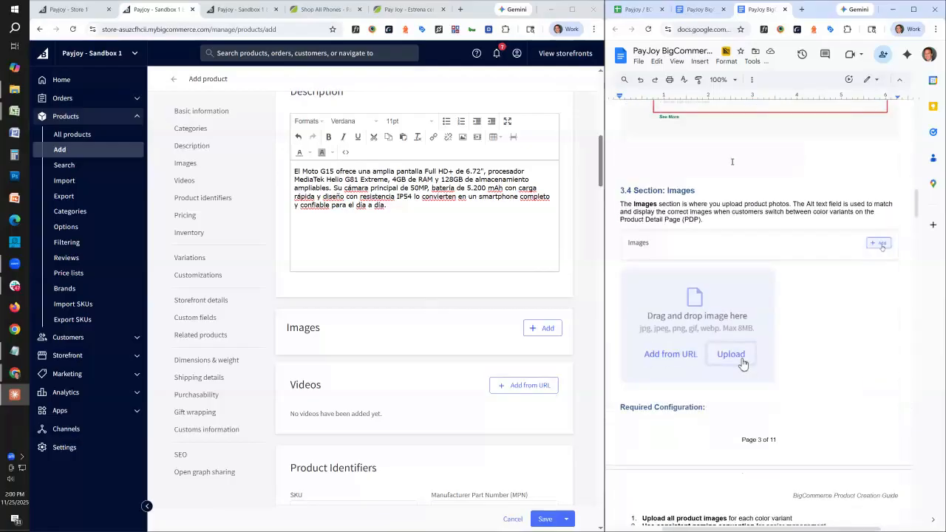
# Read the guide's Images section, including the naming convention and alt text configuration, through to the Pricing section.
pyautogui.moveTo(690, 165); pyautogui.dragTo(694, 201)
pyautogui.scroll(-1, 443, 305)
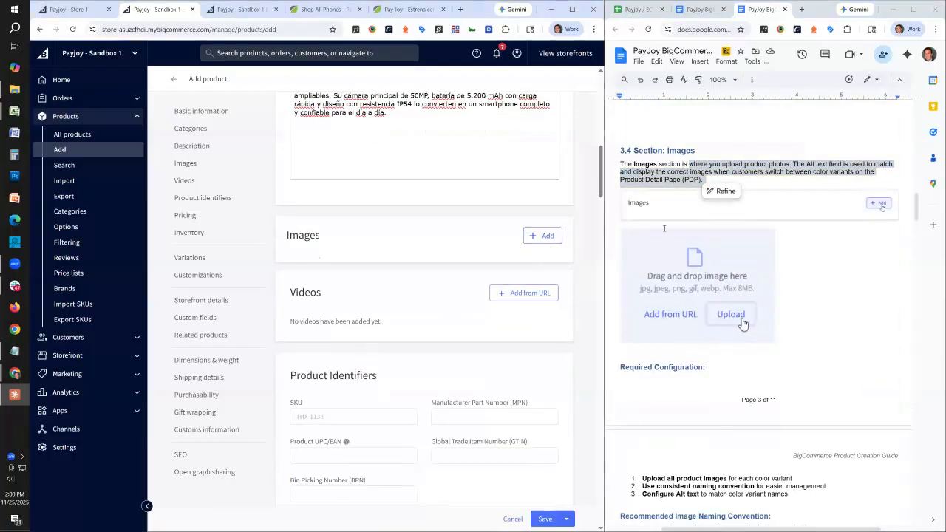
pyautogui.click(742, 171)
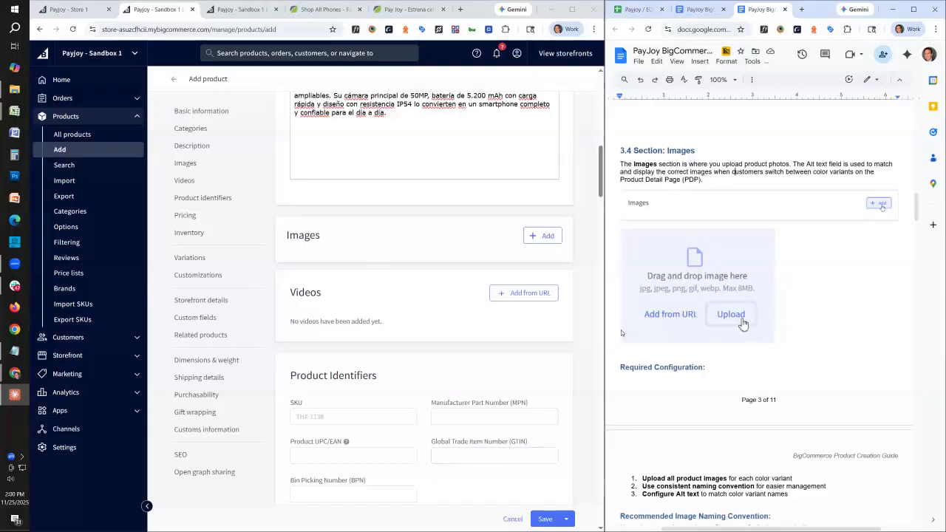
pyautogui.scroll(-1, 531, 343)
pyautogui.scroll(-3, 531, 343)
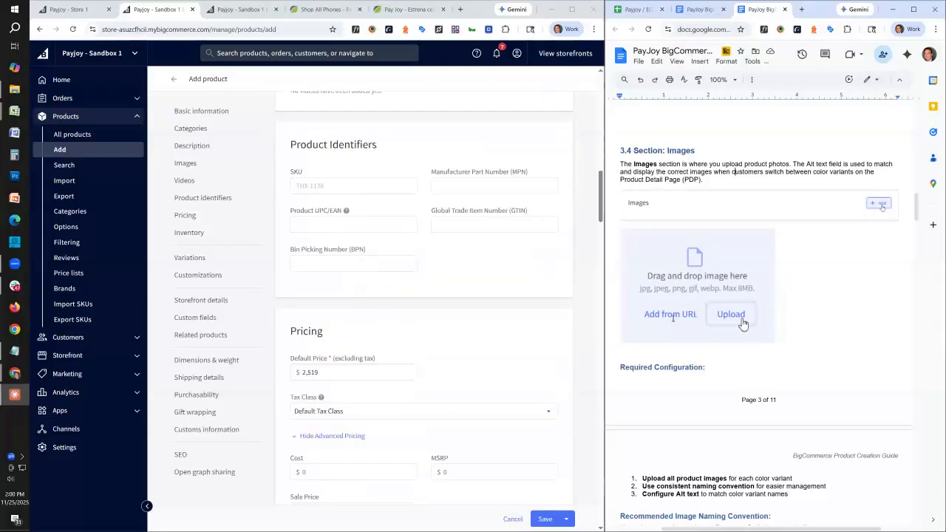
pyautogui.scroll(-4, 680, 309)
pyautogui.scroll(-10, 679, 308)
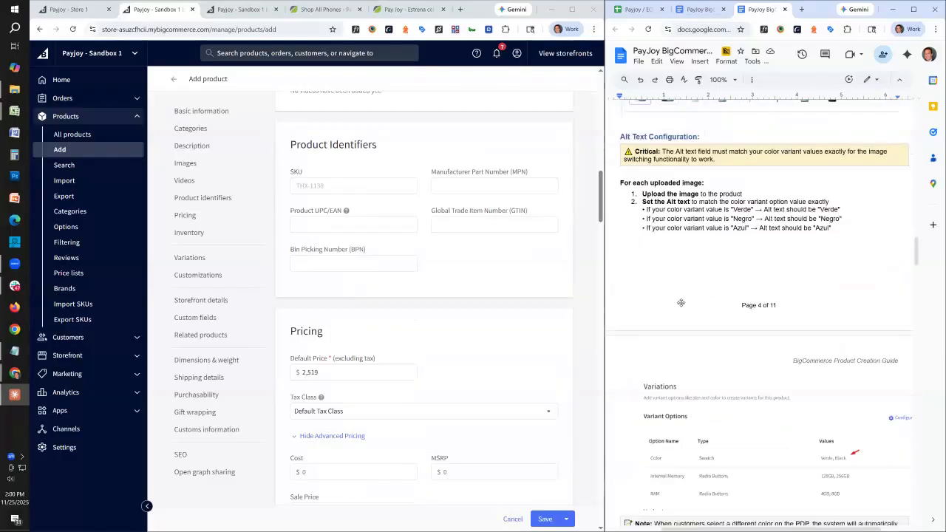
pyautogui.scroll(-1, 534, 328)
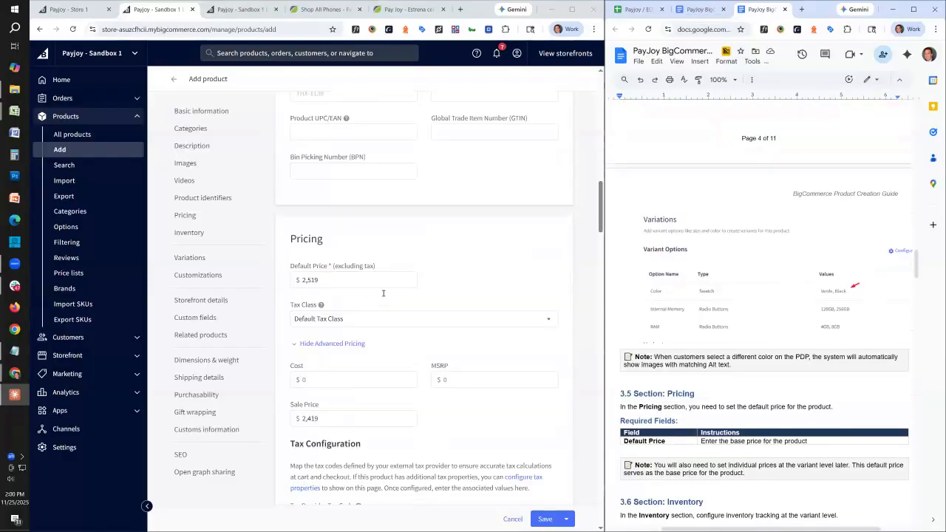
pyautogui.click(191, 257)
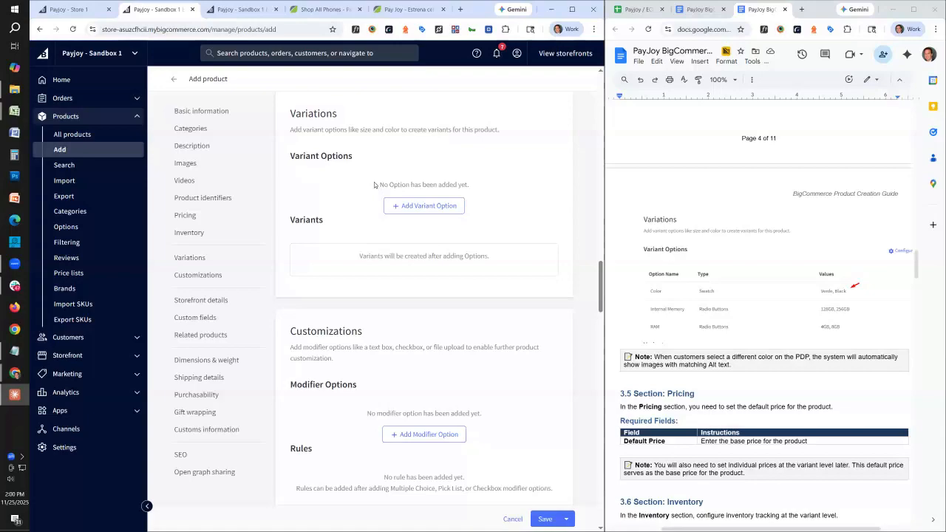
pyautogui.click(425, 206)
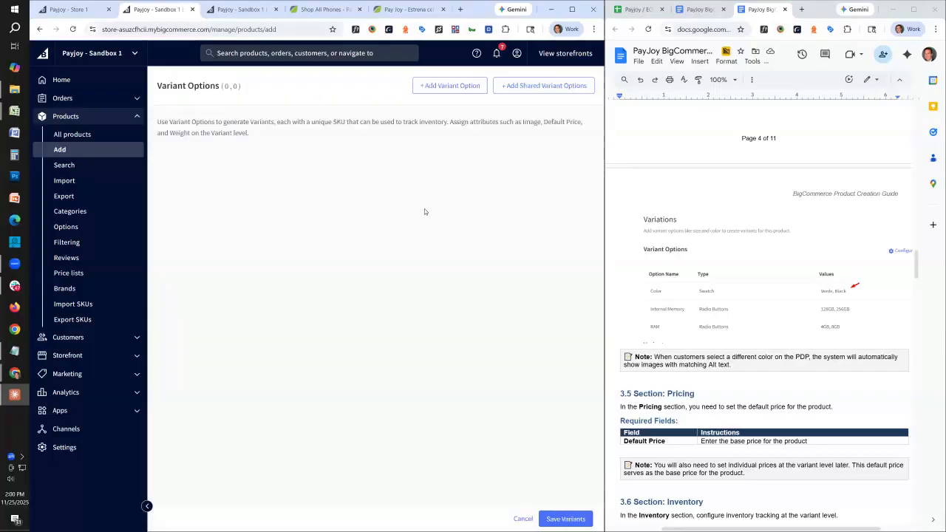
pyautogui.click(468, 88)
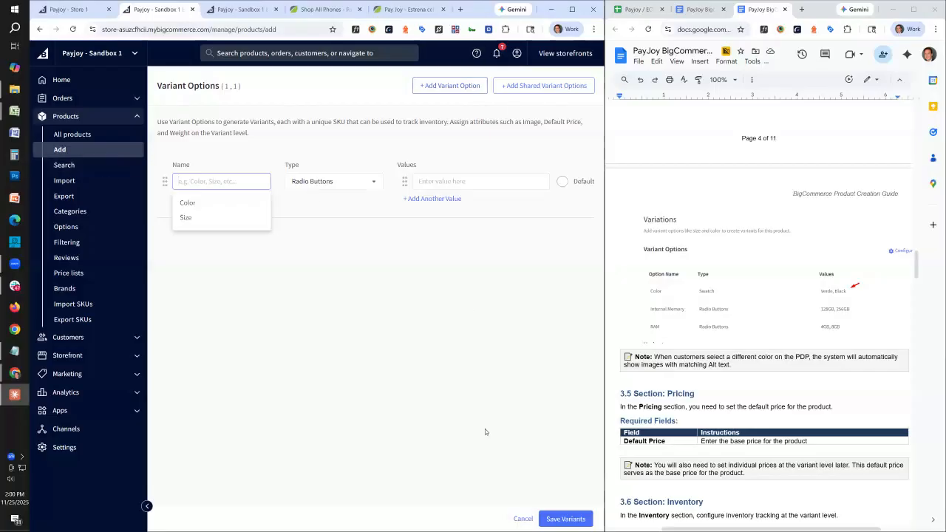
pyautogui.click(523, 519)
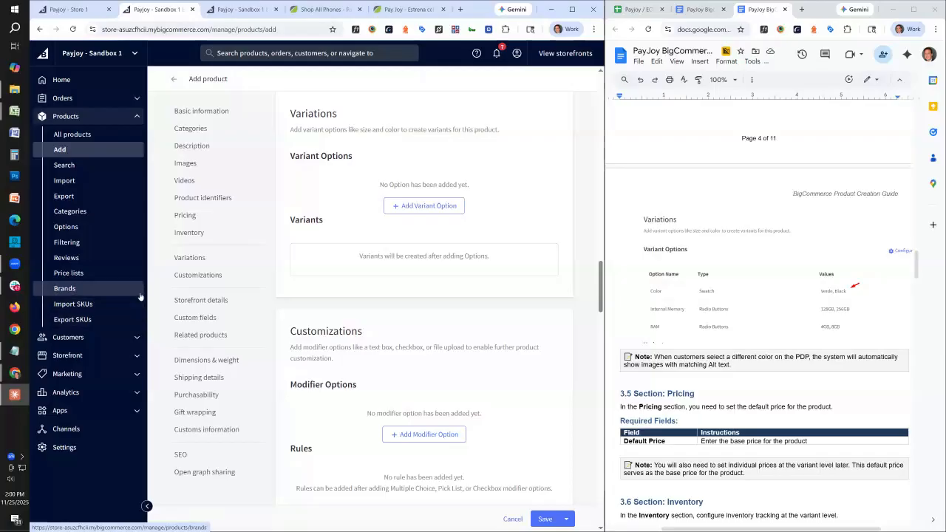
# Return to the product's Images section and open the file chooser for uploading images.
pyautogui.scroll(2, 396, 264)
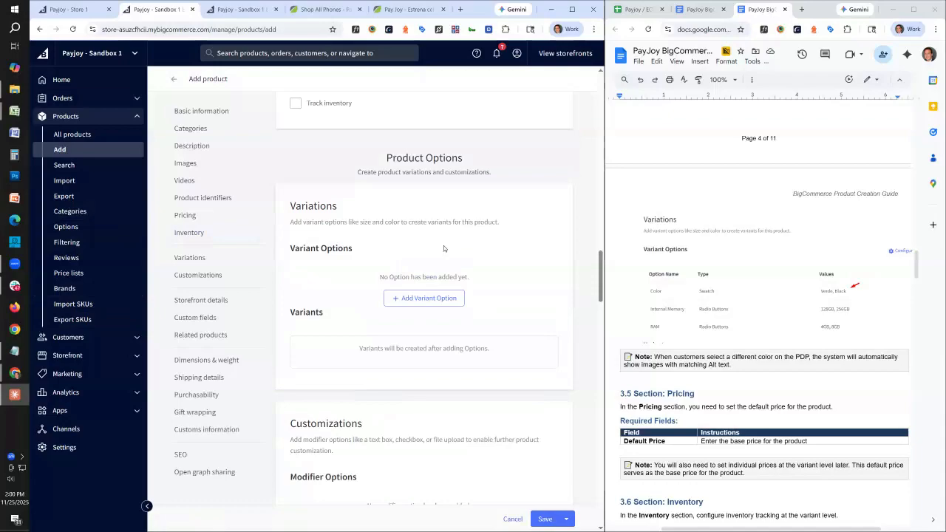
pyautogui.scroll(7, 442, 253)
pyautogui.scroll(-3, 441, 254)
pyautogui.scroll(5, 439, 251)
pyautogui.scroll(5, 437, 254)
pyautogui.scroll(-2, 485, 330)
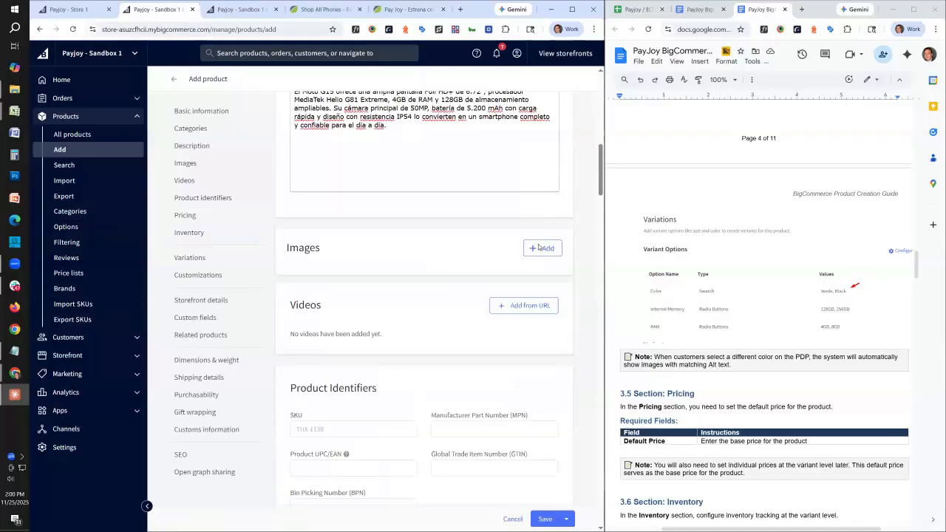
pyautogui.click(541, 248)
pyautogui.click(405, 303)
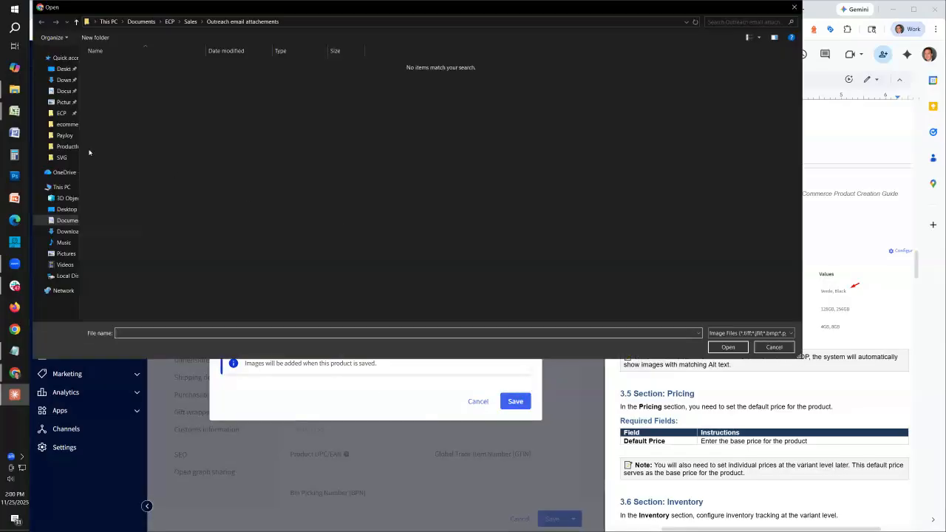
# Look through the PayJoy folder and its ProductImages subfolder for how the product image files are named.
pyautogui.click(65, 136)
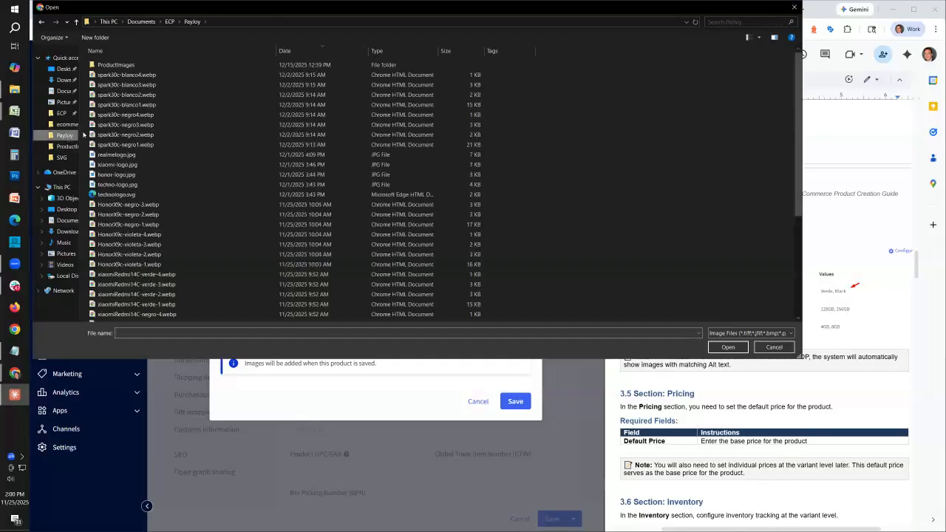
pyautogui.scroll(-5, 127, 192)
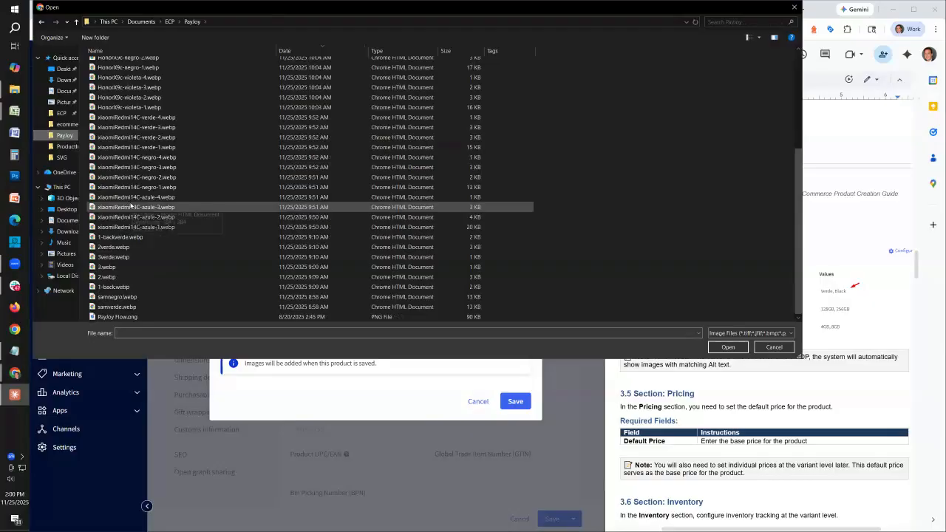
pyautogui.scroll(5, 130, 207)
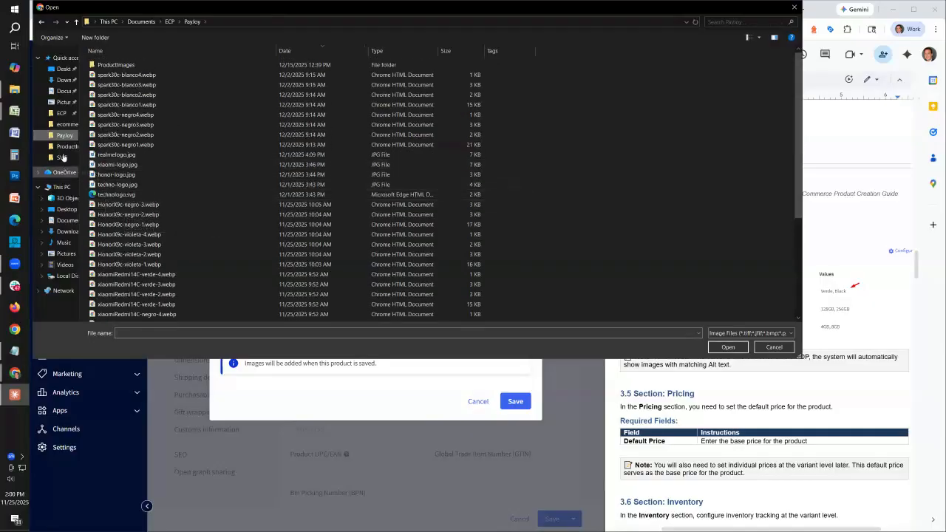
pyautogui.doubleClick(107, 68)
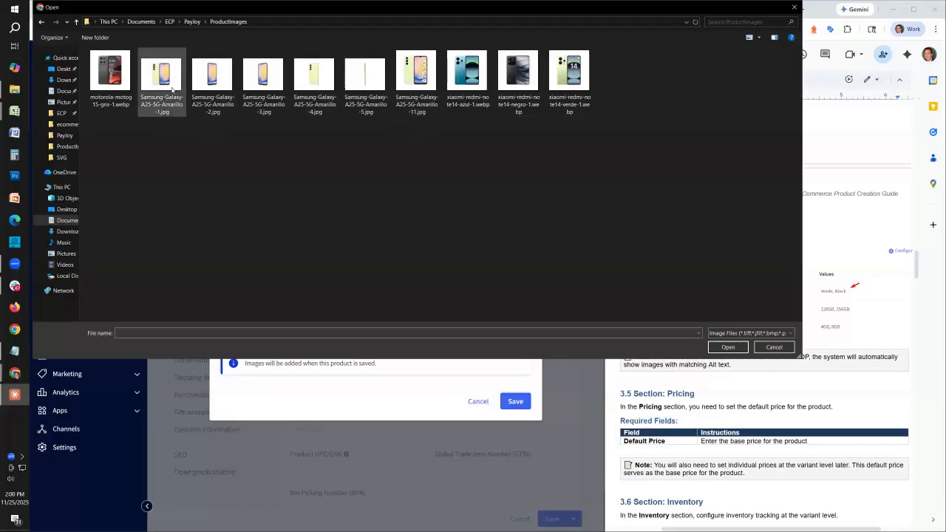
# Upload the twelve xiaomiRedmi14C images in verde, negro and azule from the PayJoy folder, assign them all to the product and save.
pyautogui.click(62, 136)
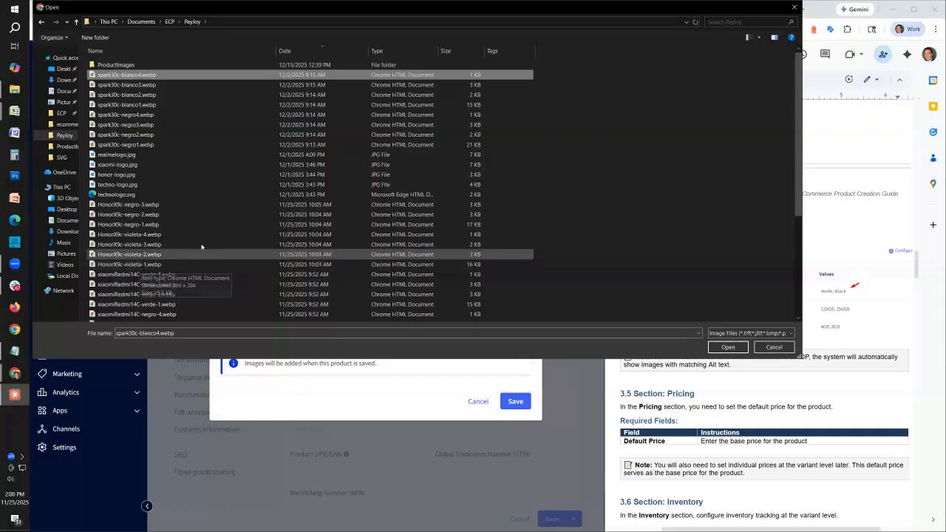
pyautogui.scroll(-3, 202, 240)
pyautogui.click(173, 190)
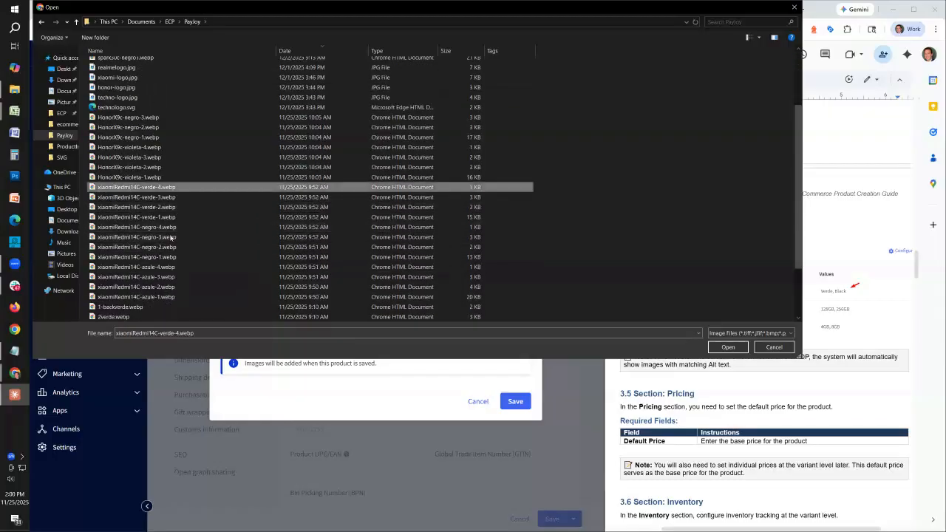
pyautogui.keyDown('shift'); pyautogui.click(179, 297); pyautogui.keyUp('shift')
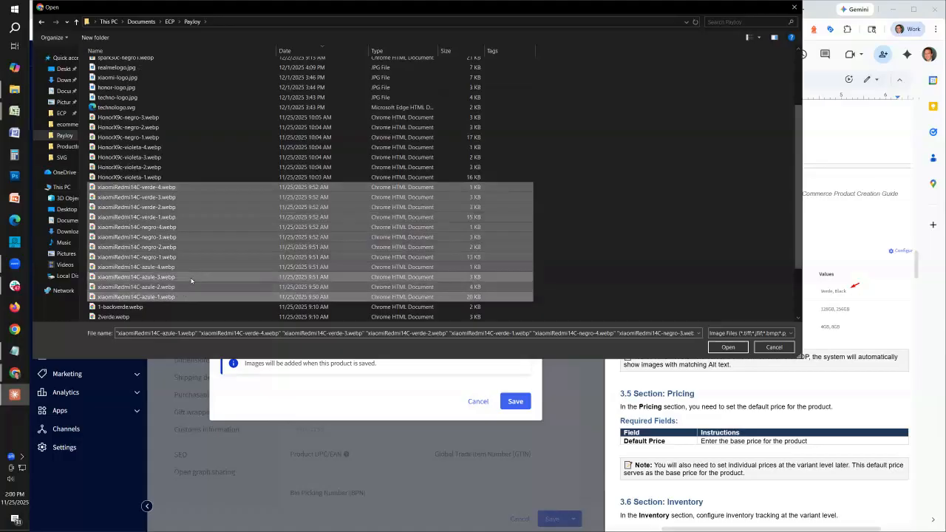
pyautogui.click(732, 348)
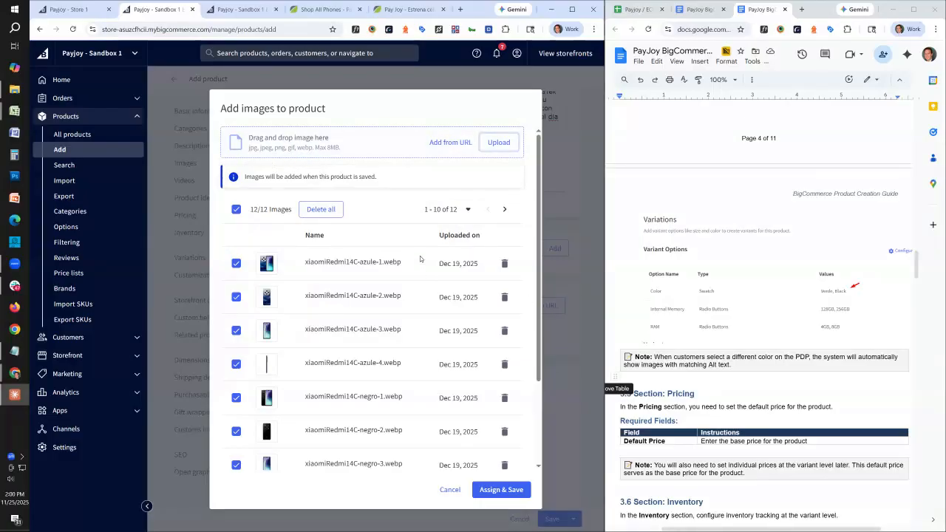
pyautogui.scroll(-3, 436, 221)
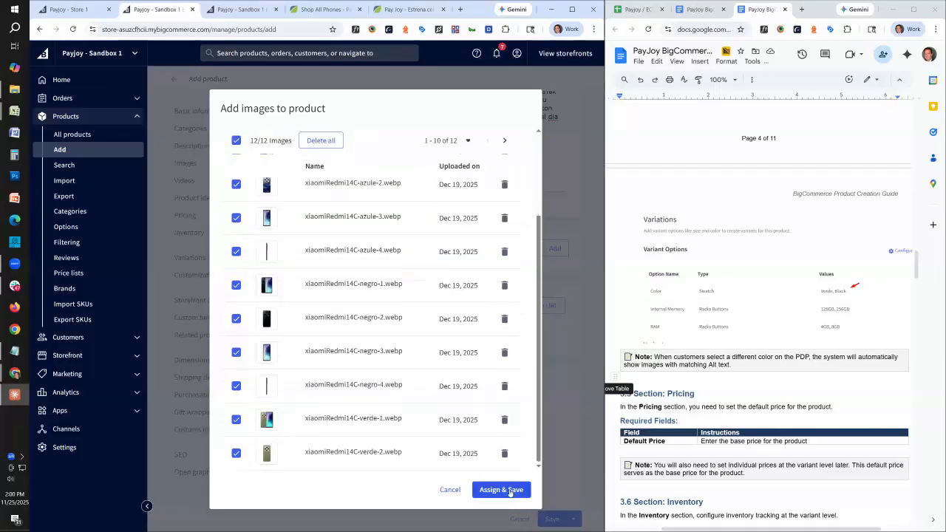
pyautogui.click(501, 490)
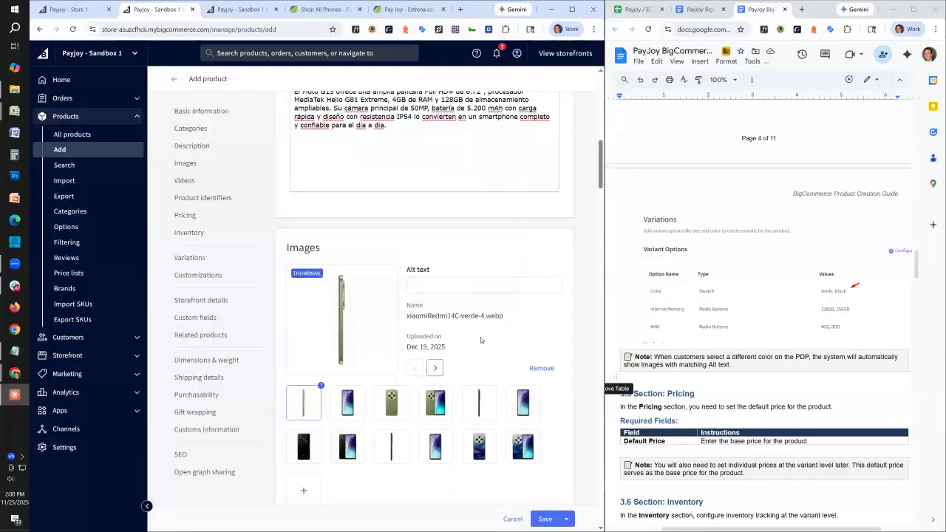
# Move the two blue xiaomiRedmi14C-azule-1 and azule-2 images to the front of the product's image gallery.
pyautogui.scroll(-15, 573, 285)
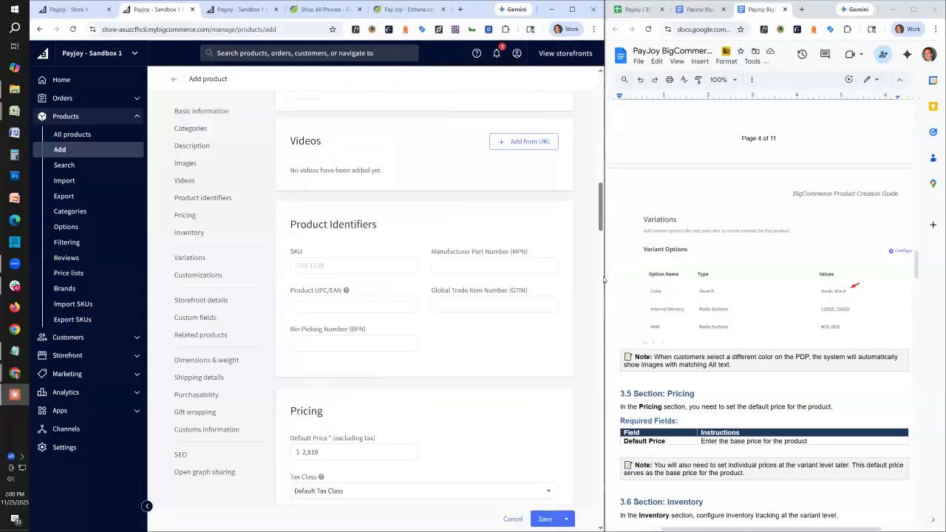
pyautogui.scroll(12, 563, 302)
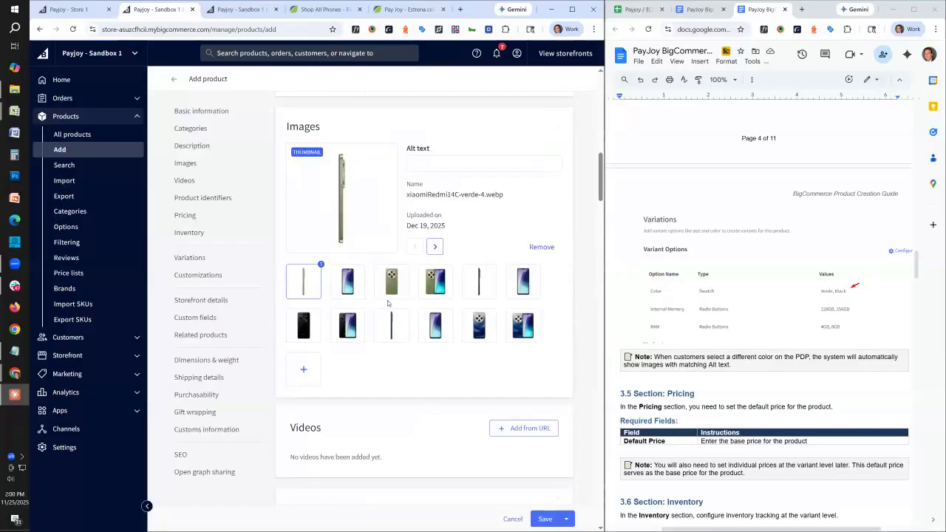
pyautogui.click(357, 289)
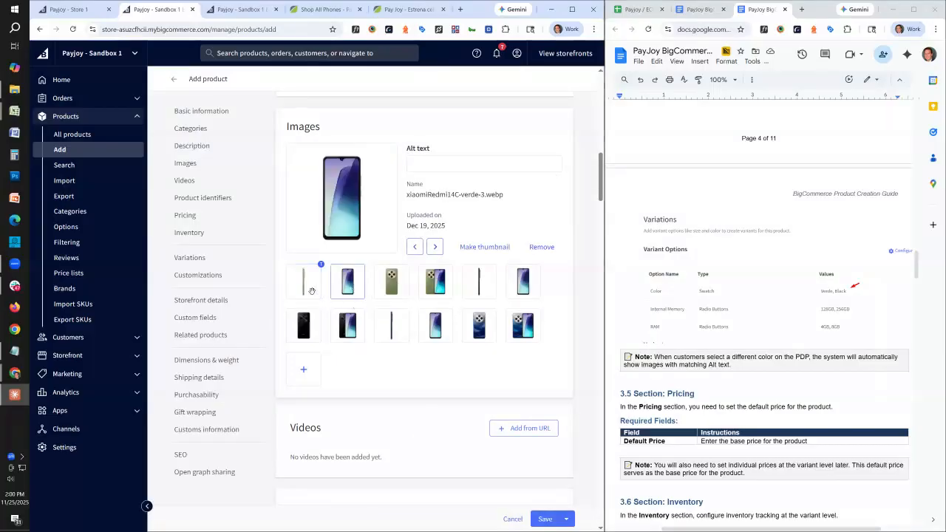
pyautogui.click(310, 291)
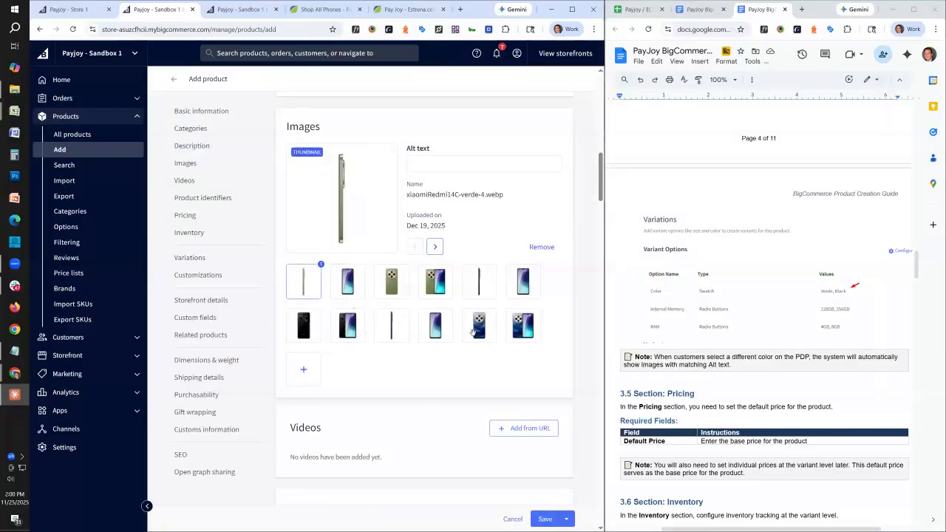
pyautogui.moveTo(474, 325); pyautogui.dragTo(298, 292)
pyautogui.moveTo(517, 335); pyautogui.dragTo(413, 322)
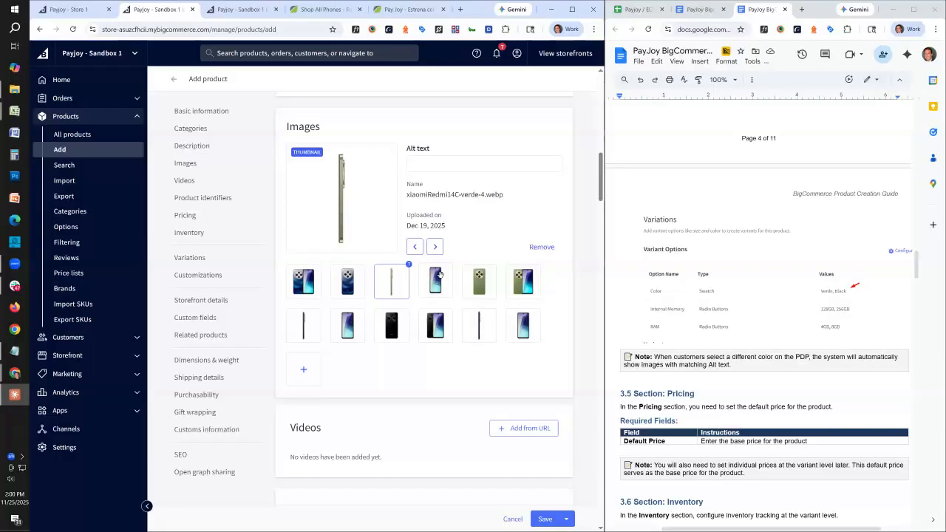
# Find the remaining azule-4 side and azule-3 front images by file name and place them directly after the first two blue images.
pyautogui.click(434, 284)
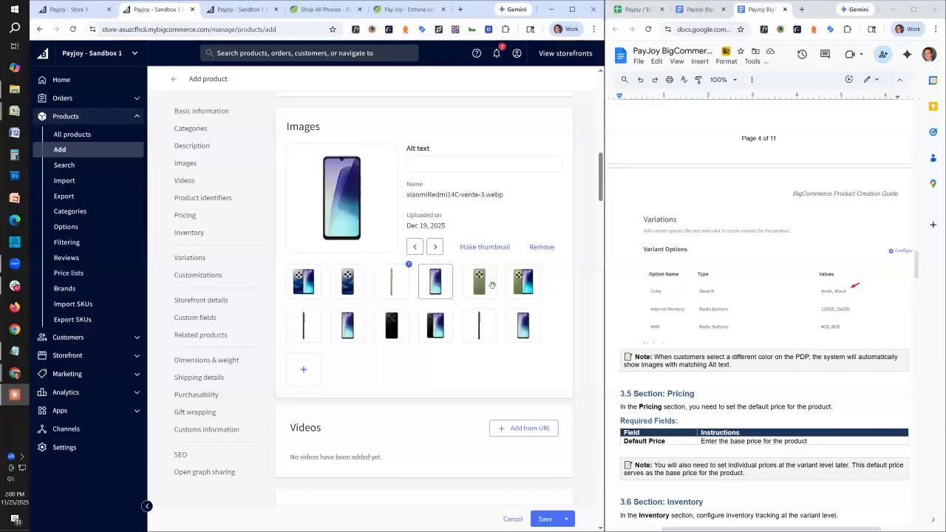
pyautogui.click(342, 330)
pyautogui.click(389, 324)
pyautogui.click(428, 326)
pyautogui.click(477, 326)
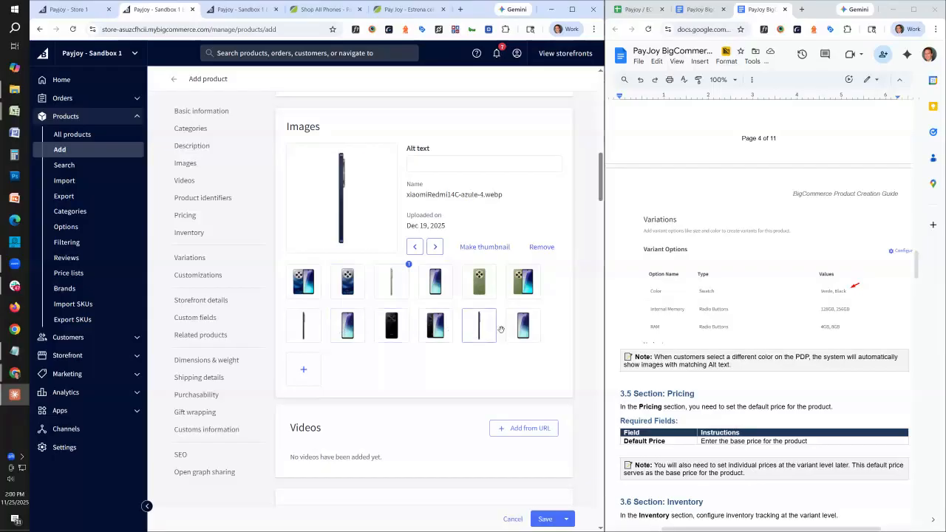
pyautogui.moveTo(477, 328); pyautogui.dragTo(392, 286)
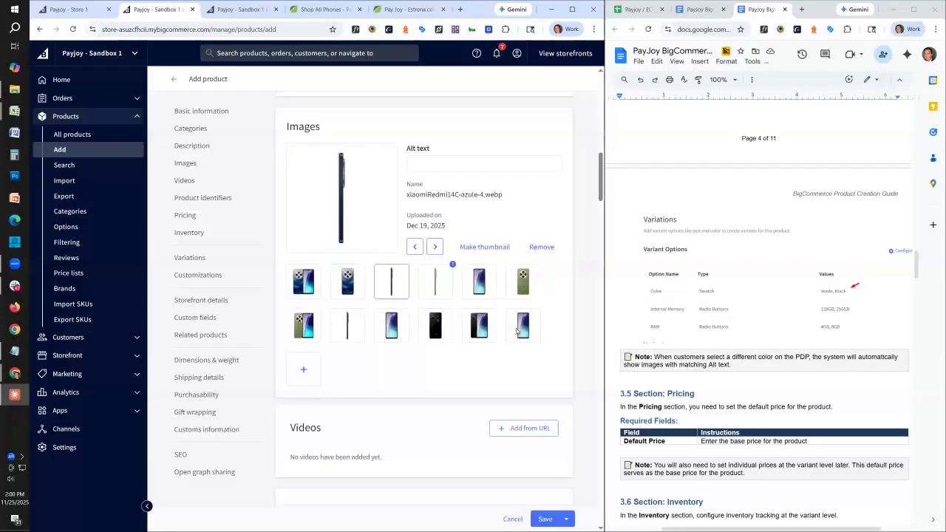
pyautogui.click(524, 325)
pyautogui.moveTo(527, 326); pyautogui.dragTo(393, 278)
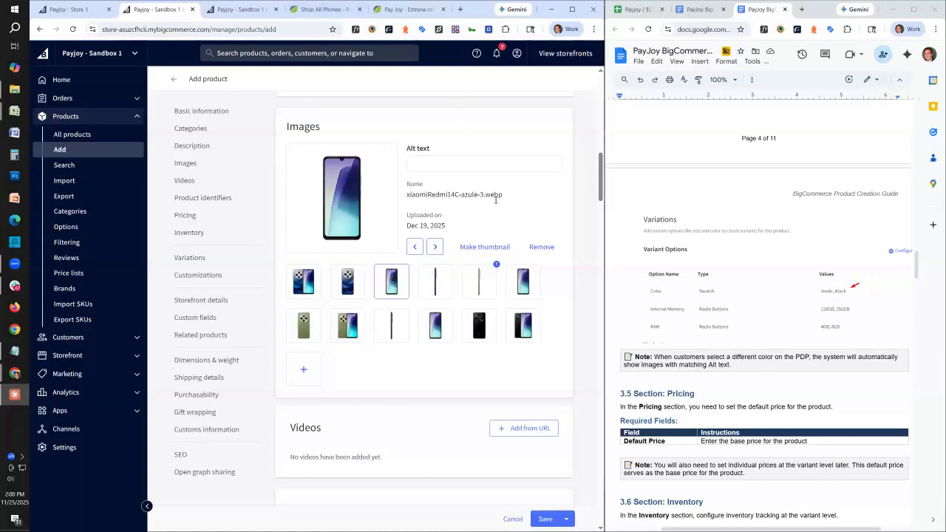
# Check the Xiaomi Redmi Note 14 page on the storefront, switching its color to Verde and Azule to compare the gallery images.
pyautogui.click(474, 164)
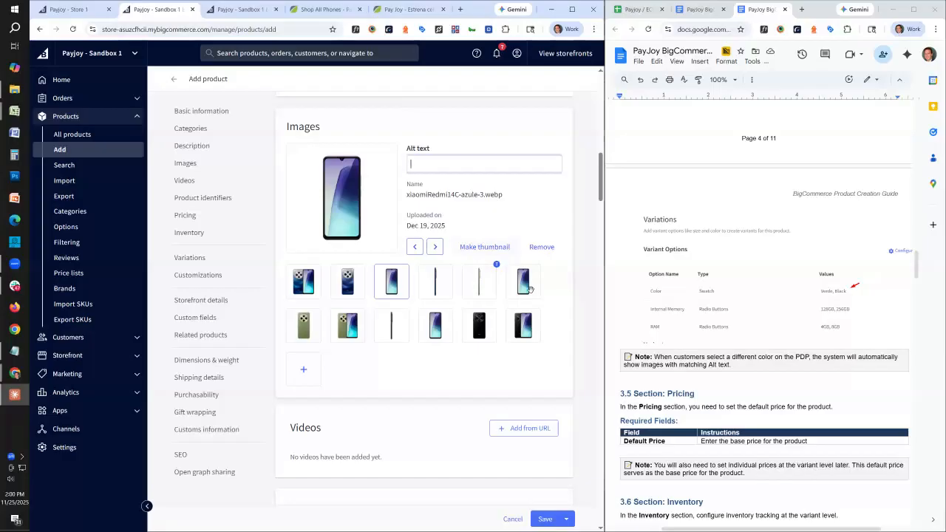
pyautogui.scroll(2, 529, 288)
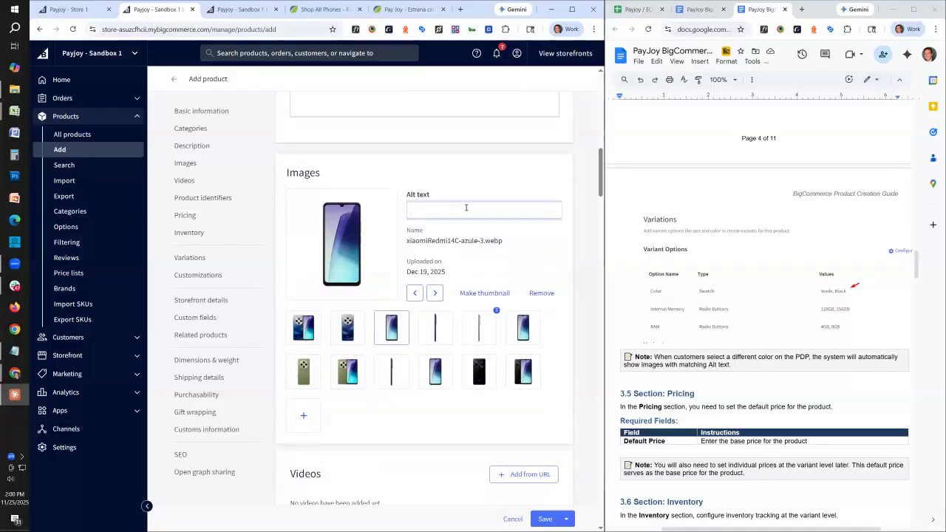
pyautogui.click(325, 8)
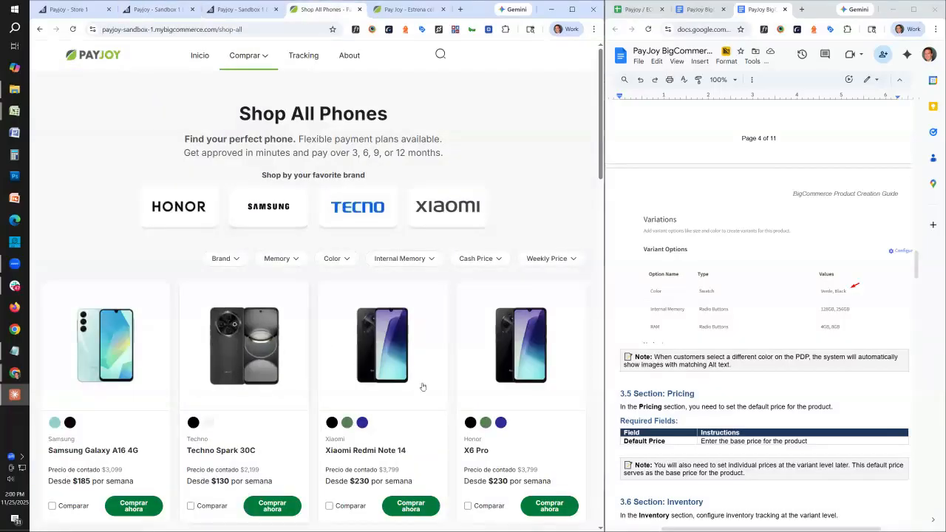
pyautogui.scroll(-3, 459, 359)
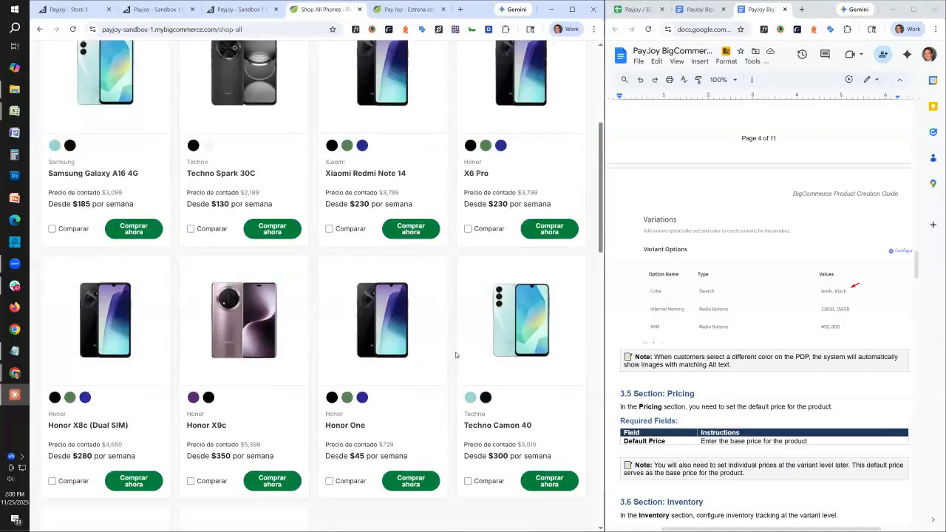
pyautogui.scroll(2, 407, 225)
pyautogui.click(407, 195)
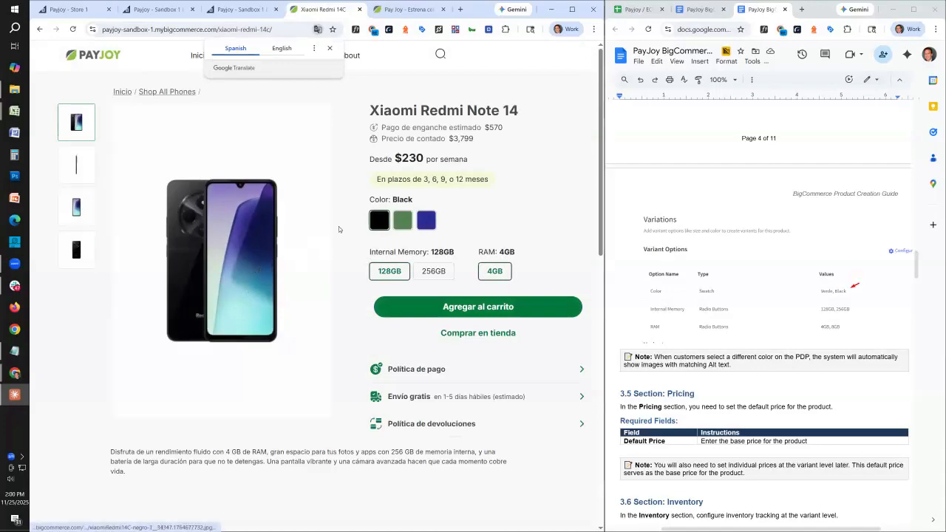
pyautogui.click(401, 222)
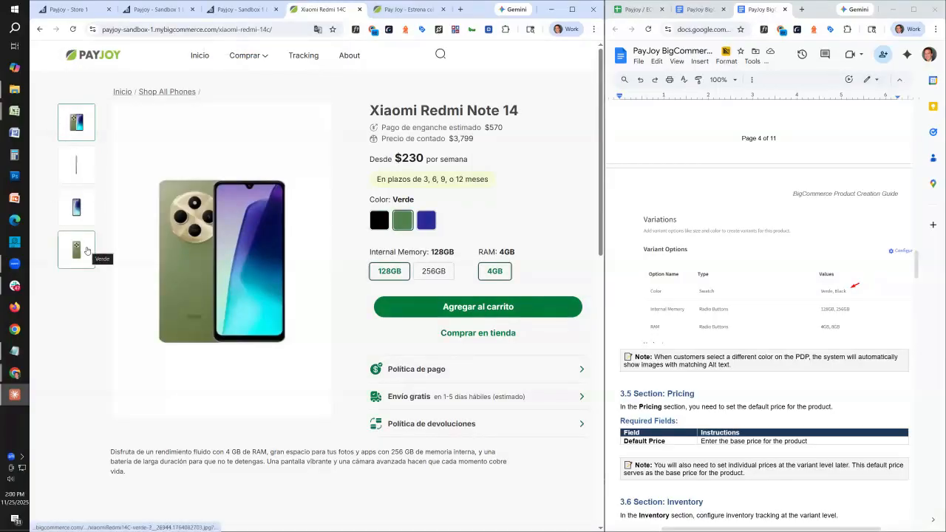
pyautogui.click(426, 220)
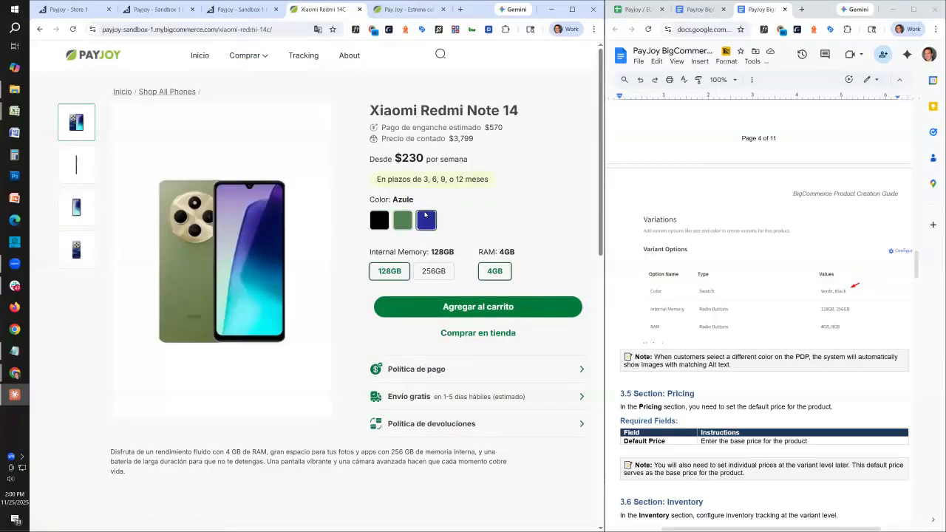
pyautogui.moveTo(246, 55)
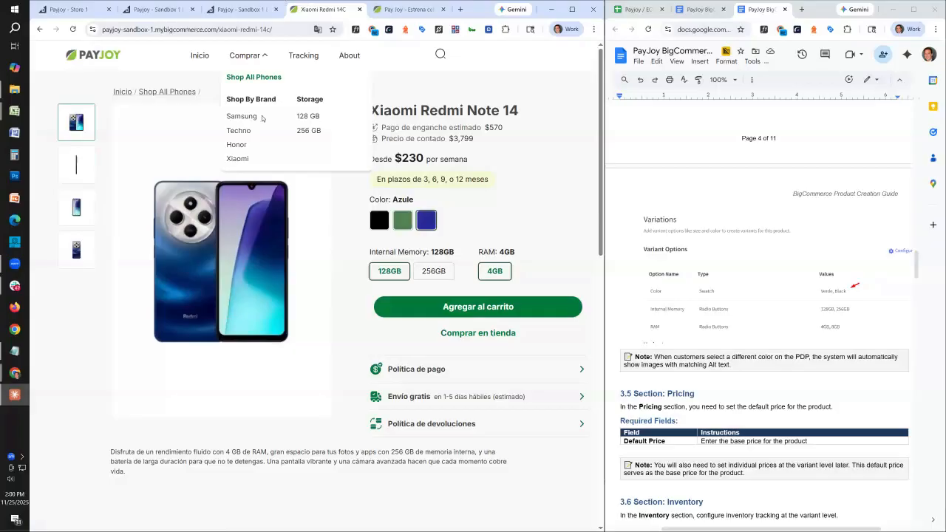
# Return to the new product and set the alt text of the azule-3 and azule-2 images to "Azul".
pyautogui.click(256, 10)
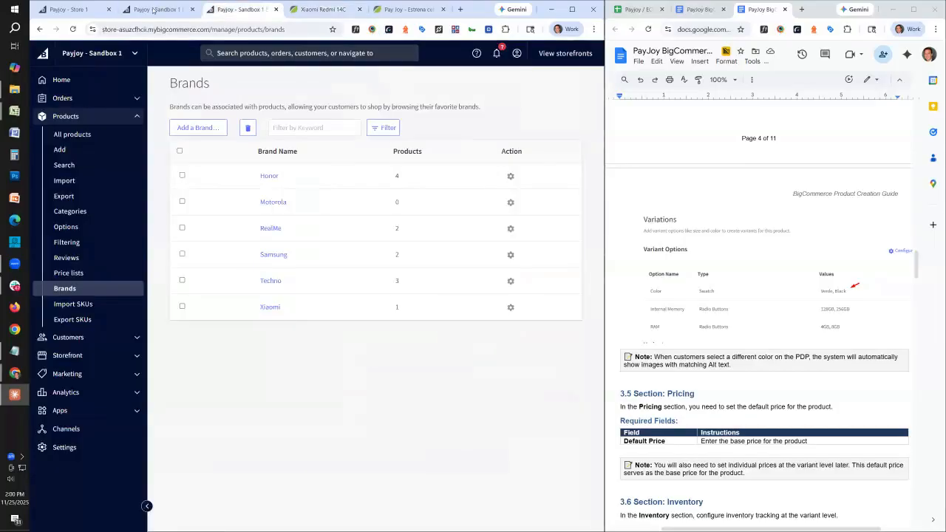
pyautogui.click(155, 10)
pyautogui.click(470, 218)
pyautogui.write('Azul')
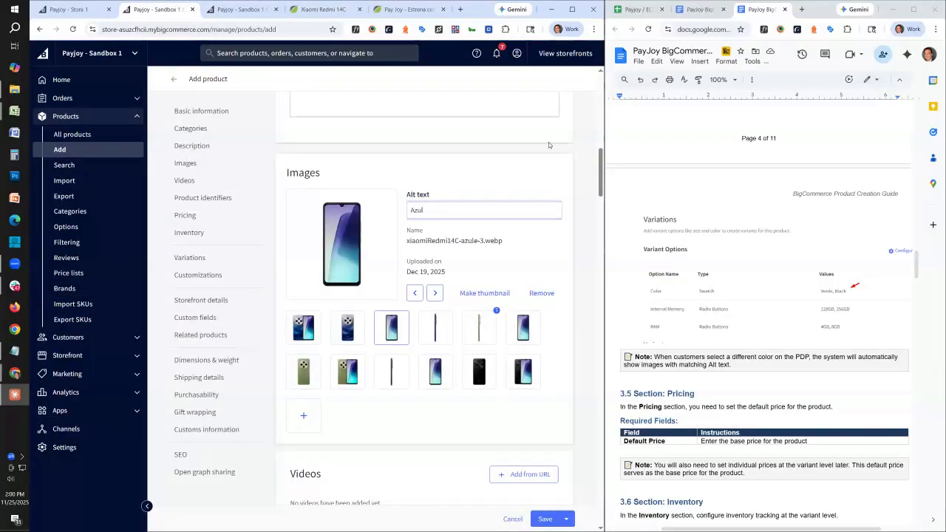
pyautogui.click(347, 328)
pyautogui.click(421, 210)
pyautogui.write('Azul')
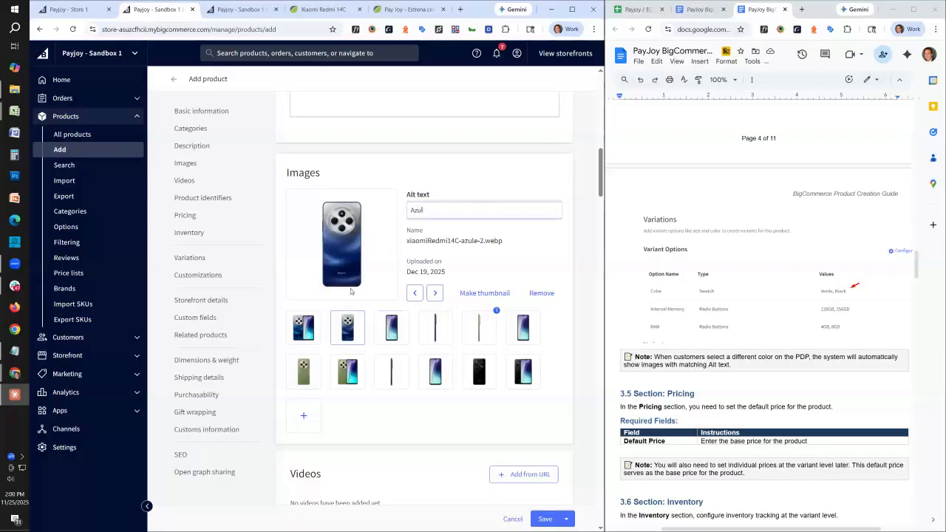
# Set the alt text of the azule-1 and azule-4 images to "Azul".
pyautogui.click(313, 330)
pyautogui.click(449, 202)
pyautogui.write('Az')
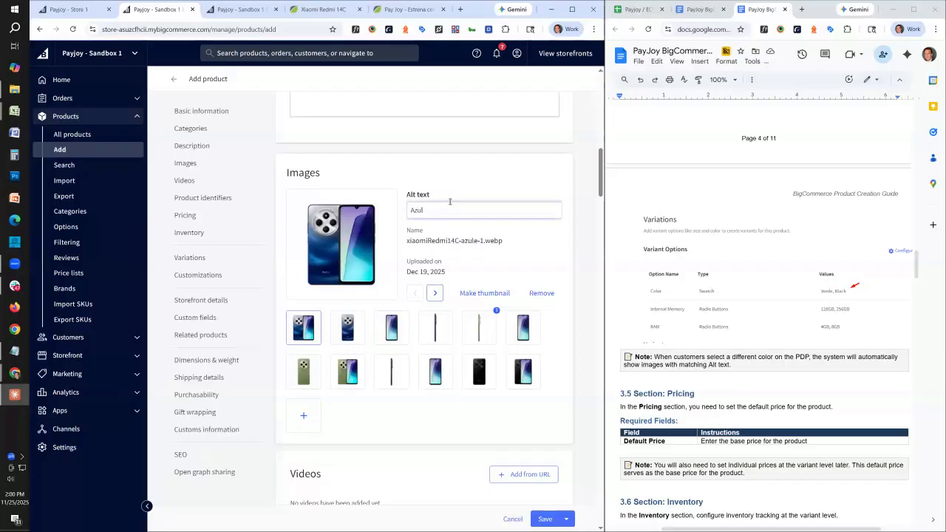
pyautogui.click(436, 328)
pyautogui.click(449, 210)
pyautogui.write('Azul')
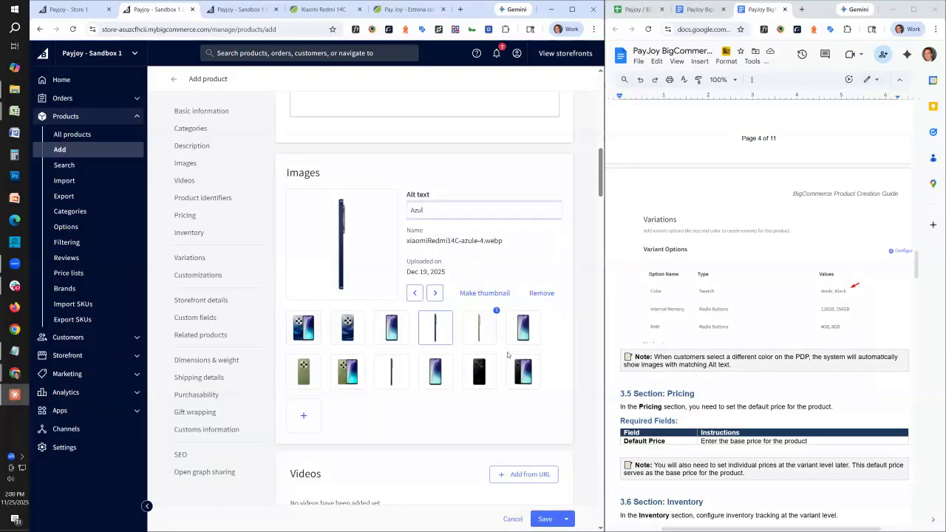
# Reorder the blue gallery images so the azule-3 front view comes before the azule-2 back view.
pyautogui.moveTo(420, 331)
pyautogui.mouseDown()
pyautogui.moveTo(384, 331)
pyautogui.moveTo(409, 332)
pyautogui.mouseUp()
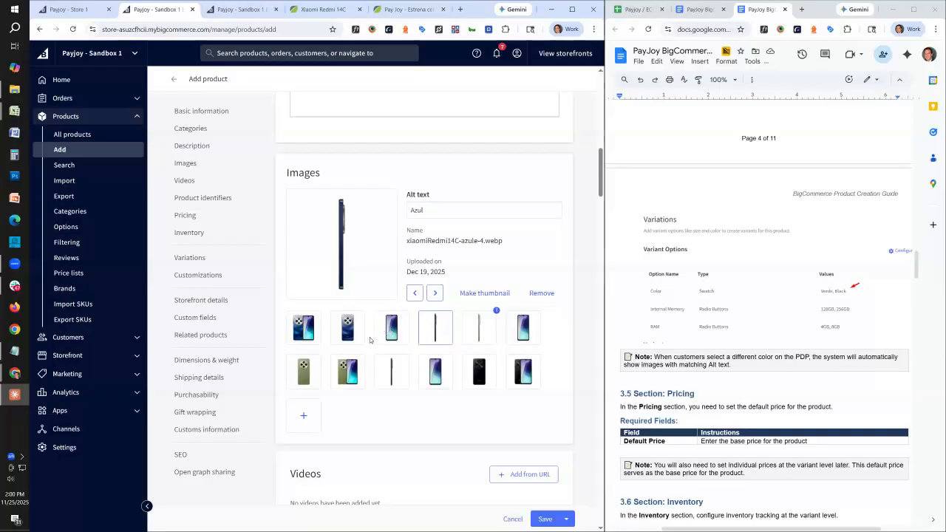
pyautogui.moveTo(352, 337); pyautogui.dragTo(392, 336)
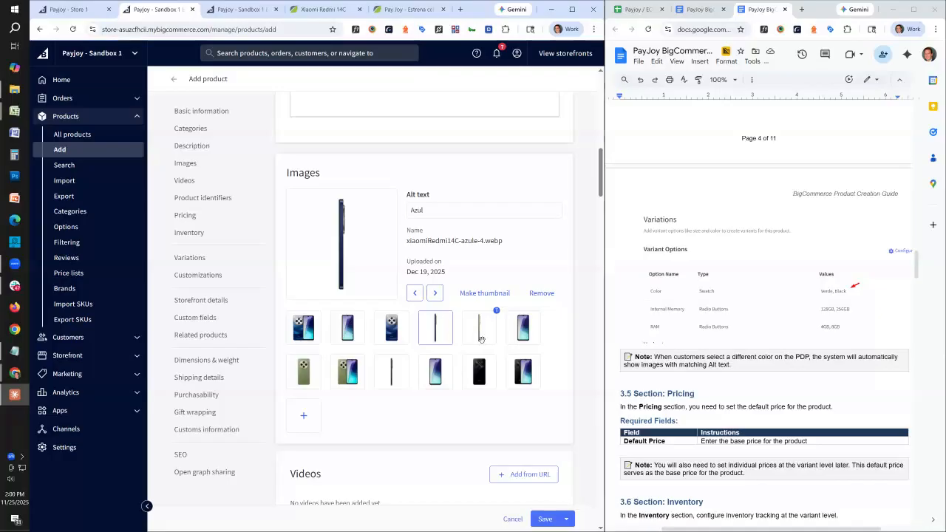
pyautogui.moveTo(481, 339); pyautogui.dragTo(435, 380)
# Enable inventory tracking for the product on the variant level.
pyautogui.scroll(-1, 527, 356)
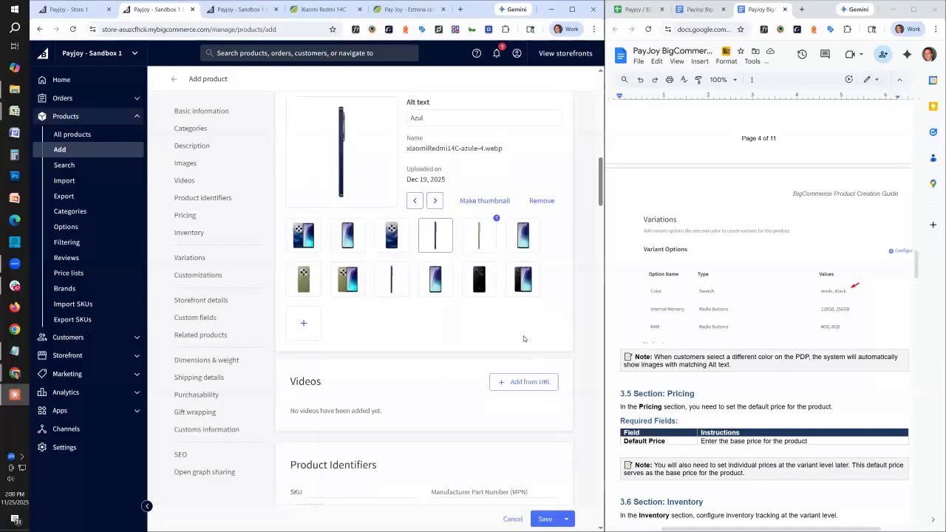
pyautogui.scroll(-4, 524, 337)
pyautogui.scroll(-4, 523, 338)
pyautogui.scroll(-4, 520, 337)
pyautogui.scroll(1, 703, 303)
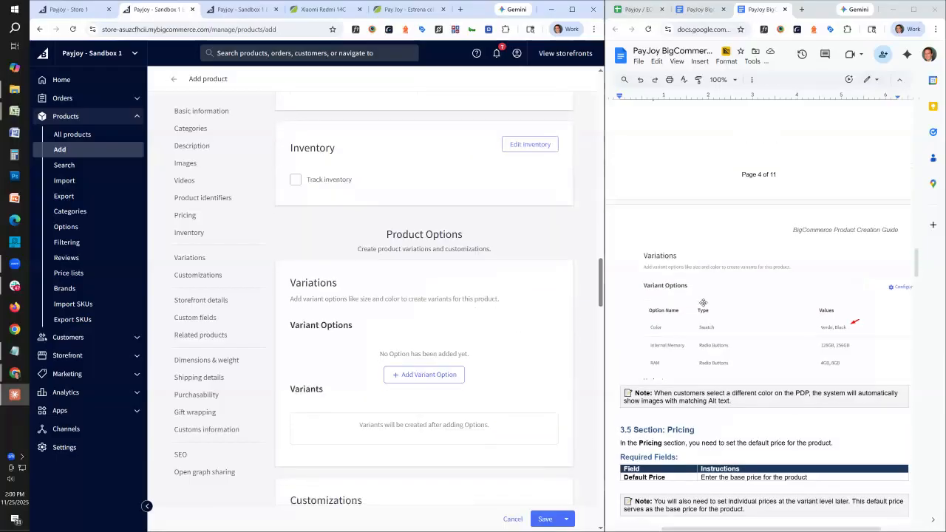
pyautogui.scroll(1, 703, 302)
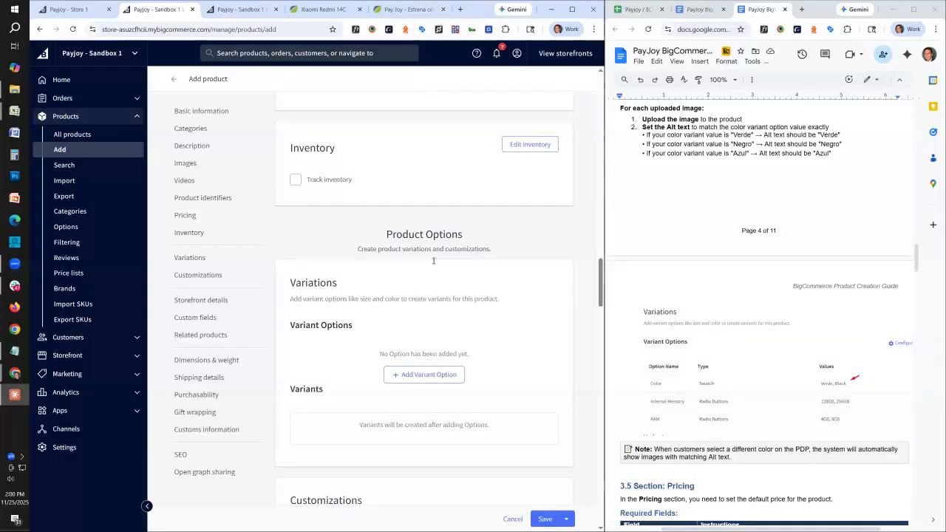
pyautogui.click(295, 182)
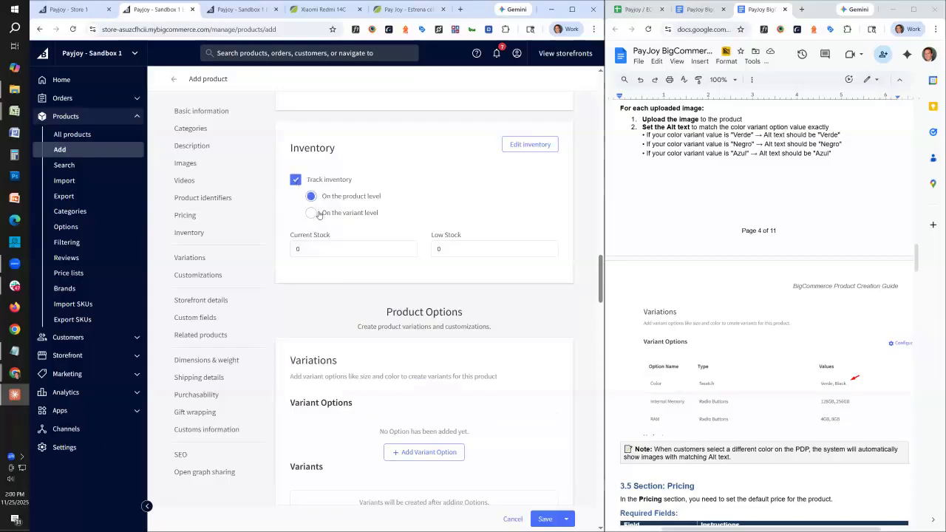
pyautogui.click(311, 213)
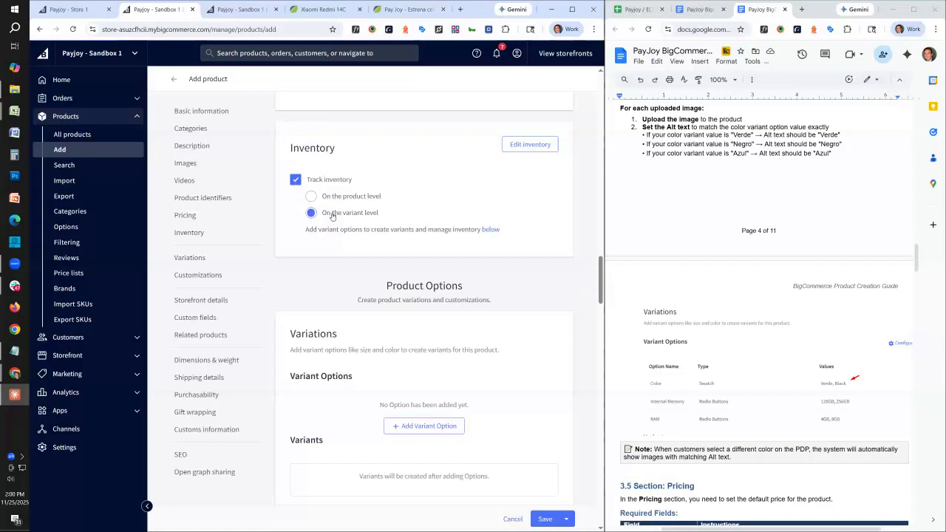
# Turn the product's inventory tracking off, and re-enable it with tracking on the variant level.
pyautogui.scroll(-3, 389, 201)
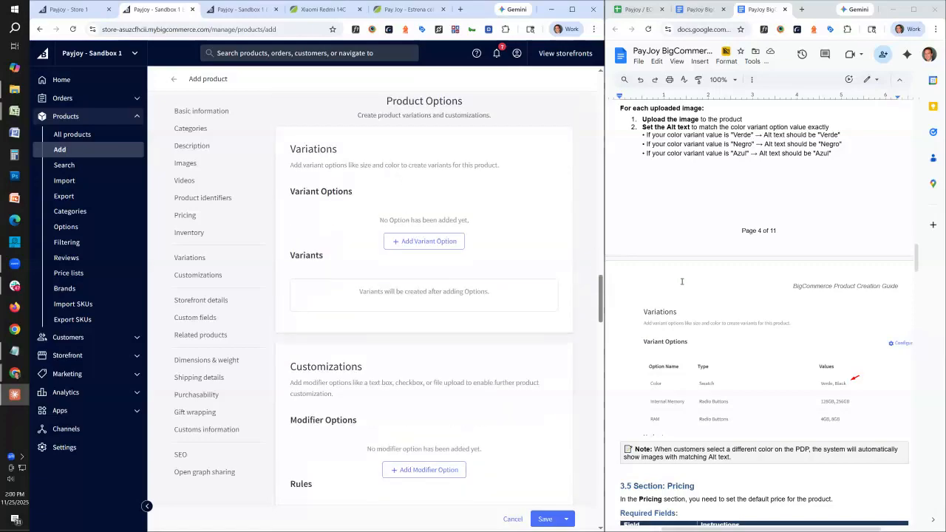
pyautogui.scroll(1, 682, 281)
pyautogui.scroll(3, 528, 300)
pyautogui.scroll(-3, 528, 300)
pyautogui.scroll(4, 524, 291)
pyautogui.click(295, 227)
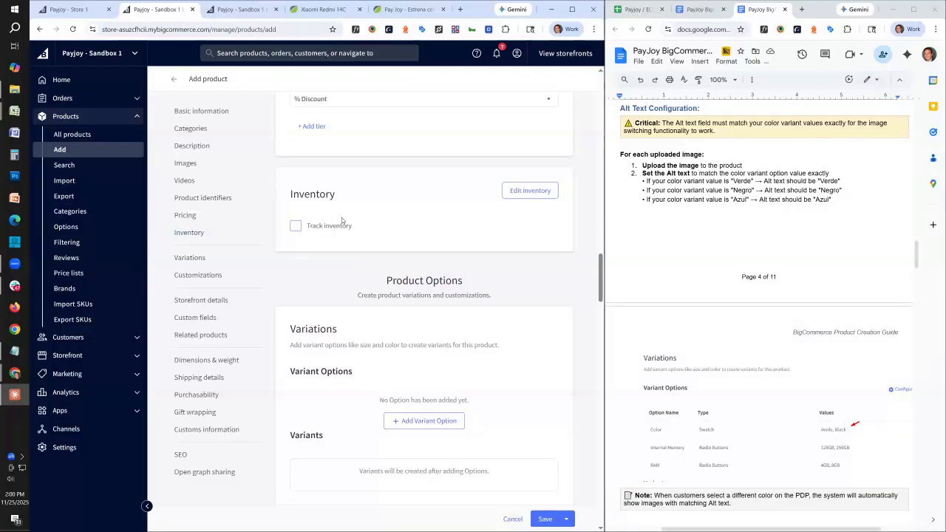
pyautogui.click(295, 228)
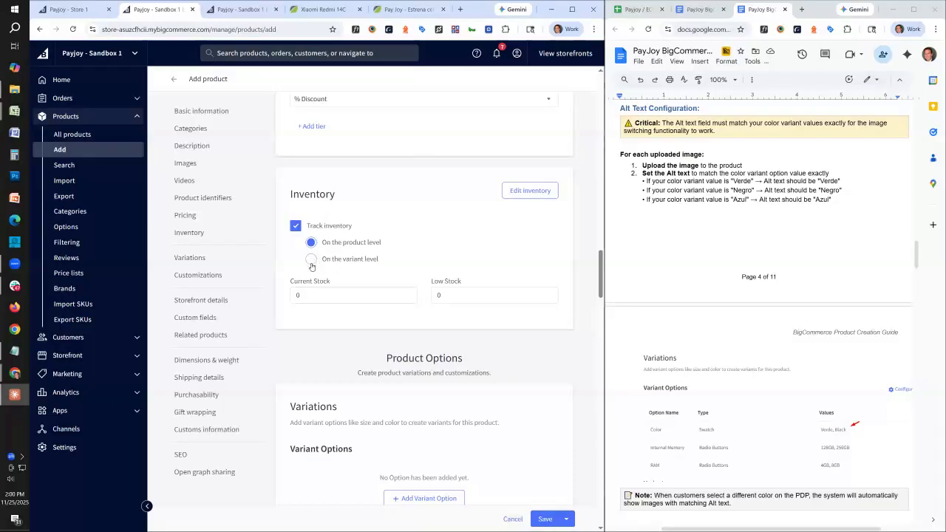
pyautogui.click(311, 260)
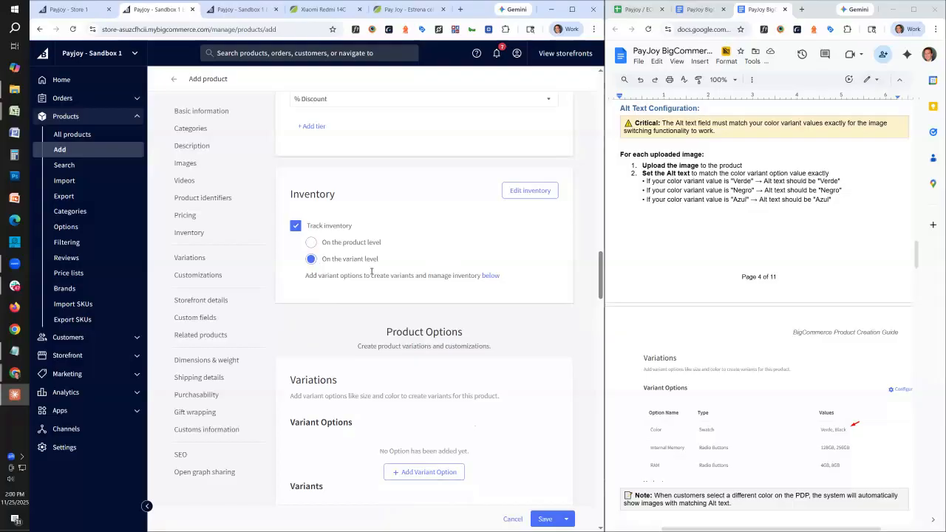
# Start configuring variant options in the product's Variations section.
pyautogui.scroll(-3, 439, 303)
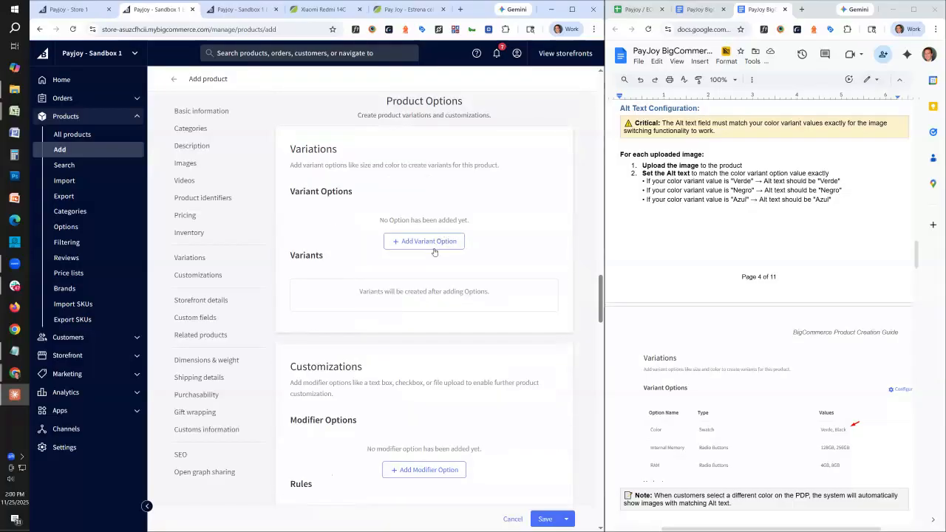
pyautogui.scroll(8, 776, 303)
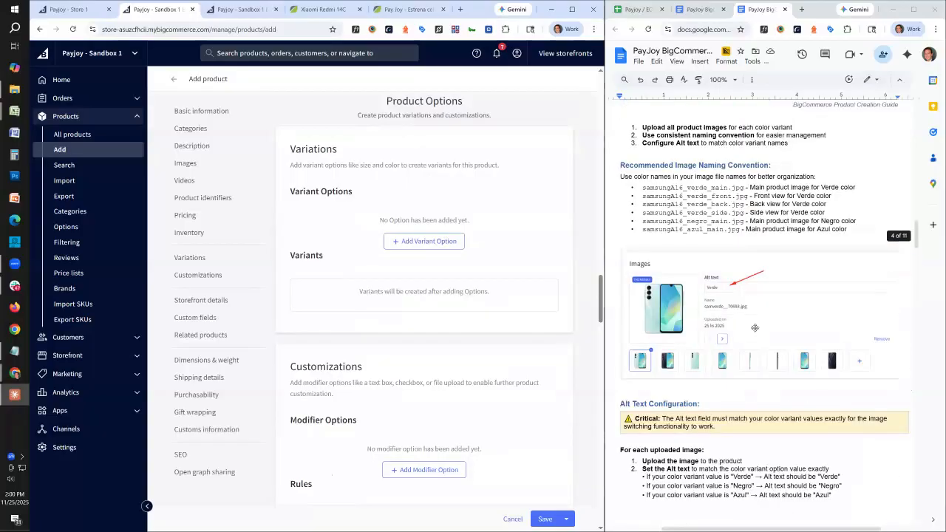
pyautogui.scroll(-15, 756, 332)
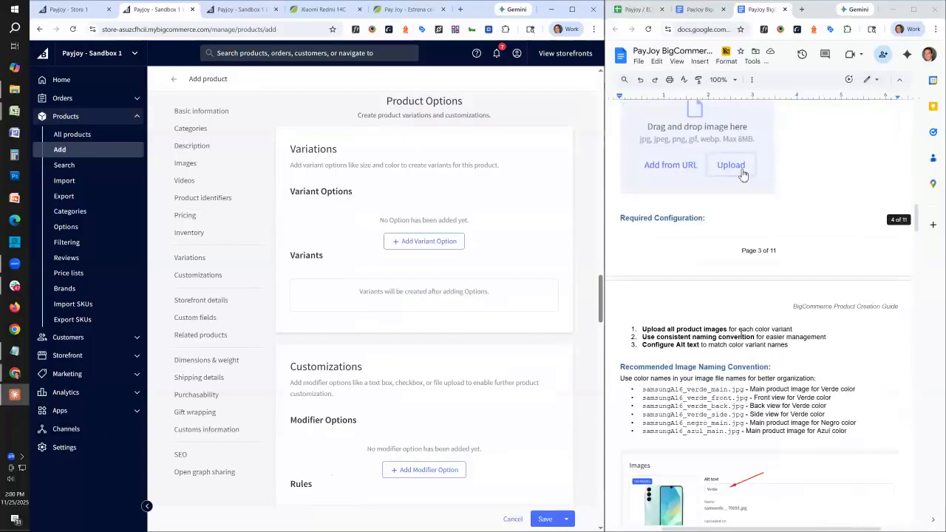
pyautogui.scroll(-3, 749, 336)
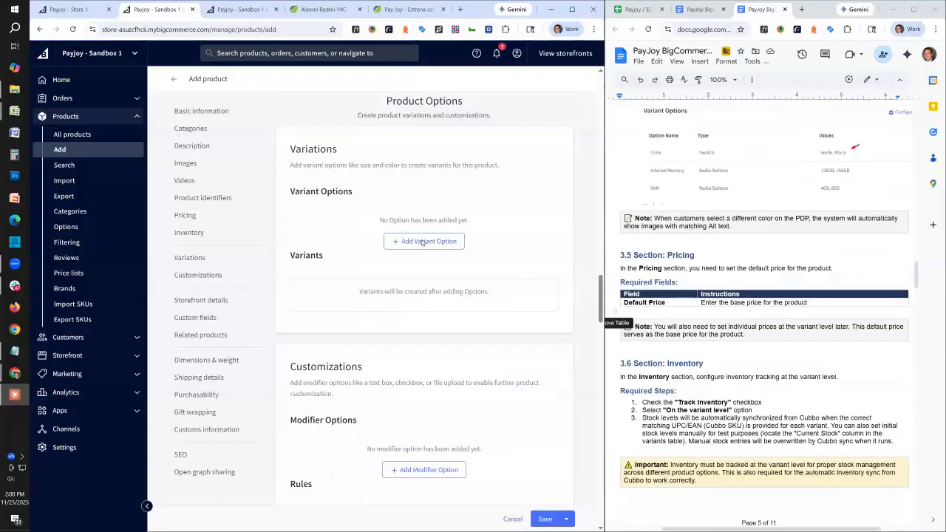
pyautogui.click(423, 241)
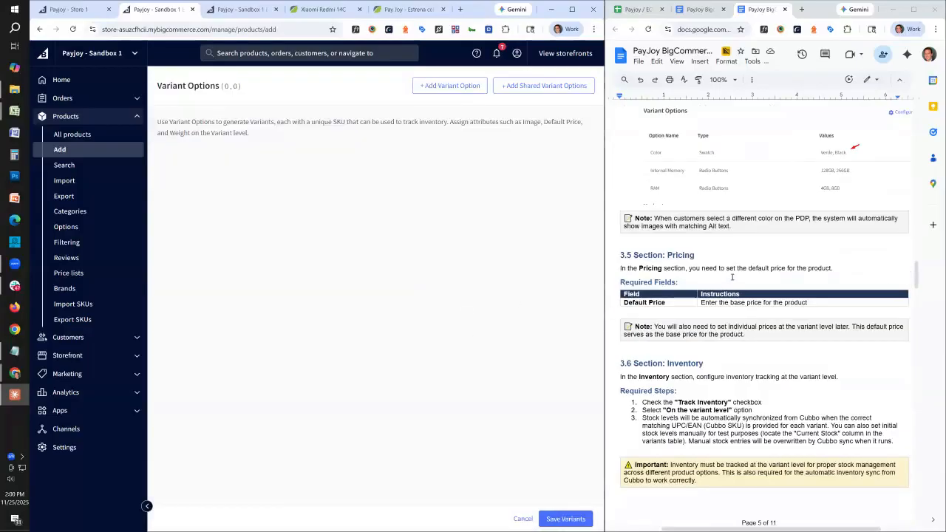
# Review the guide's pricing, inventory and variations sections, including the required variant option names and display types.
pyautogui.scroll(3, 728, 274)
pyautogui.scroll(2, 708, 252)
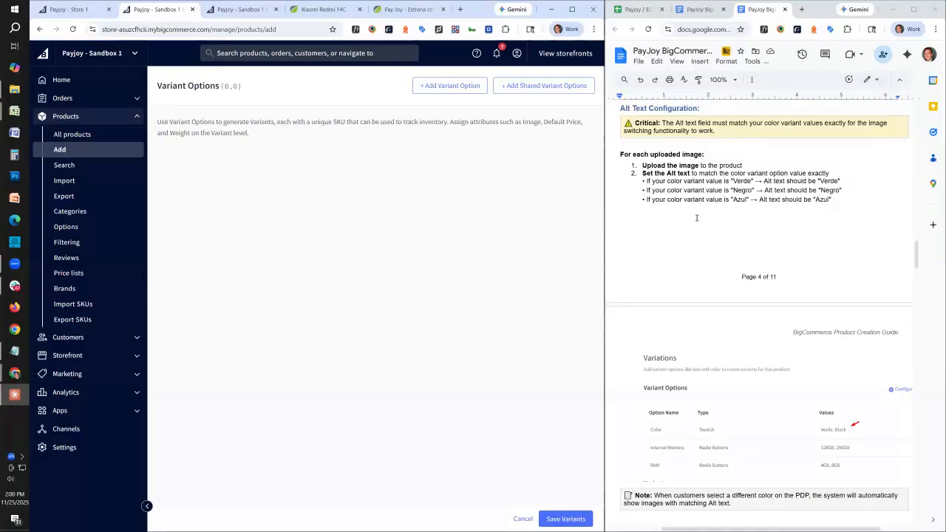
pyautogui.scroll(-8, 766, 274)
pyautogui.scroll(3, 742, 262)
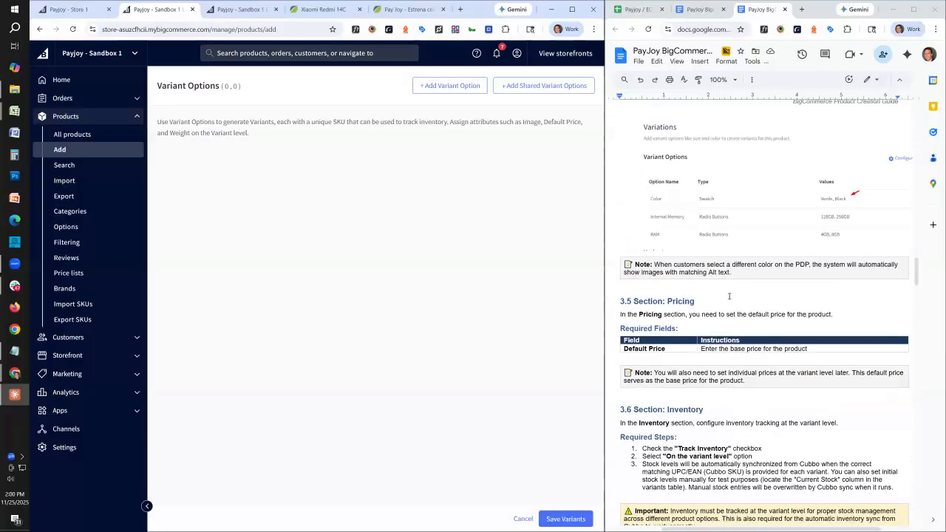
pyautogui.scroll(-8, 732, 278)
pyautogui.scroll(3, 741, 277)
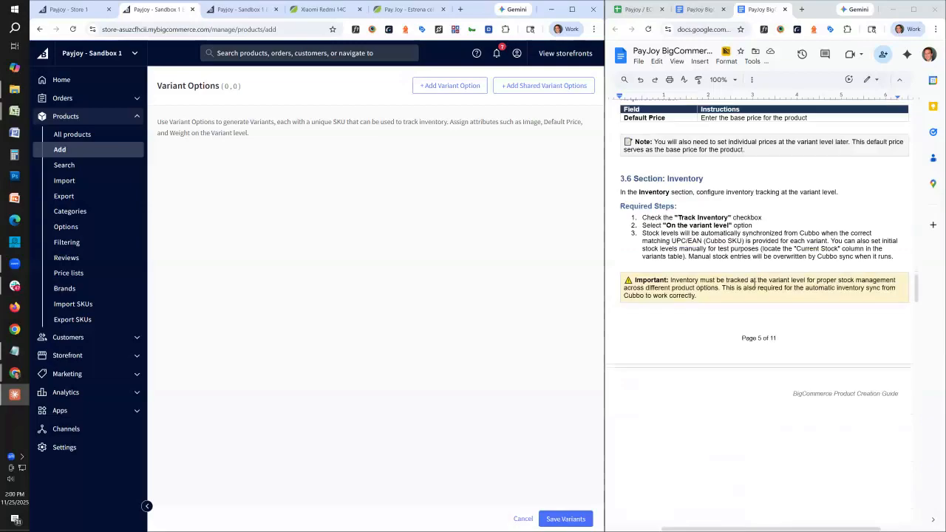
pyautogui.moveTo(642, 206); pyautogui.dragTo(693, 241)
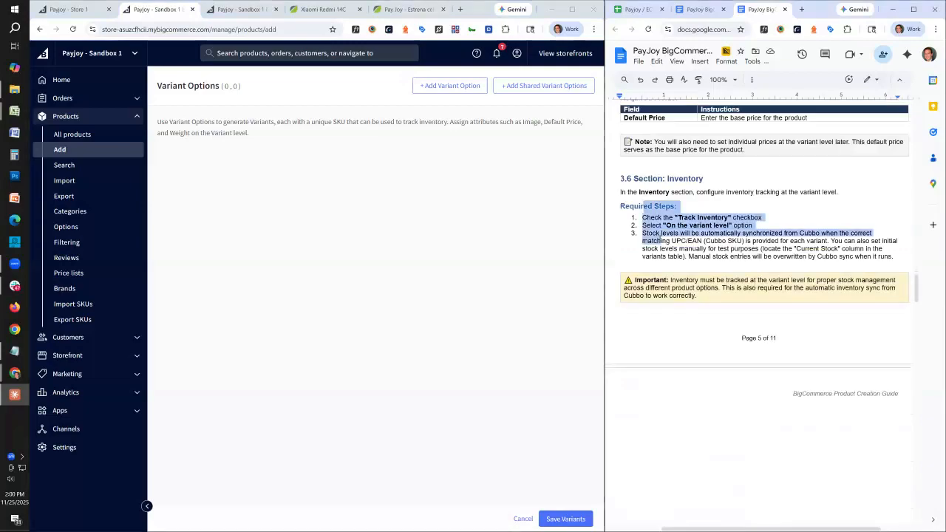
pyautogui.click(692, 240)
pyautogui.scroll(-12, 693, 241)
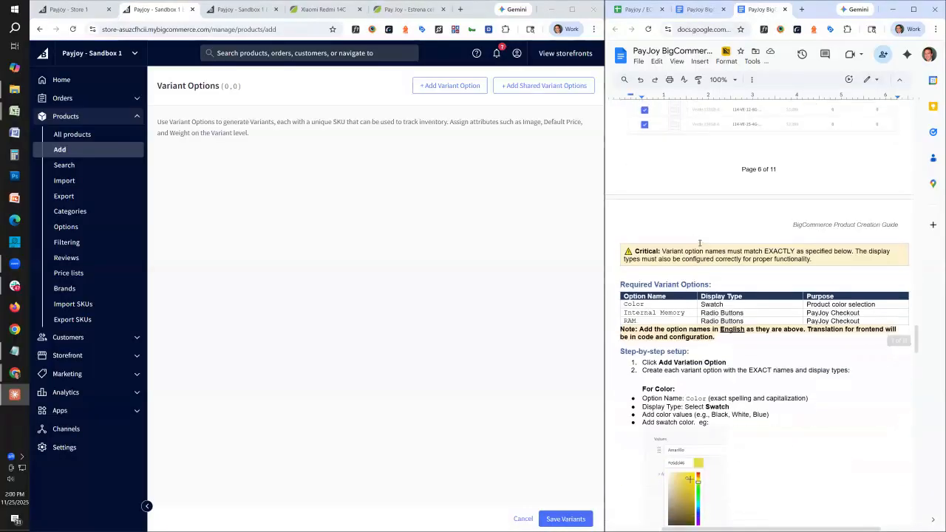
pyautogui.scroll(3, 695, 236)
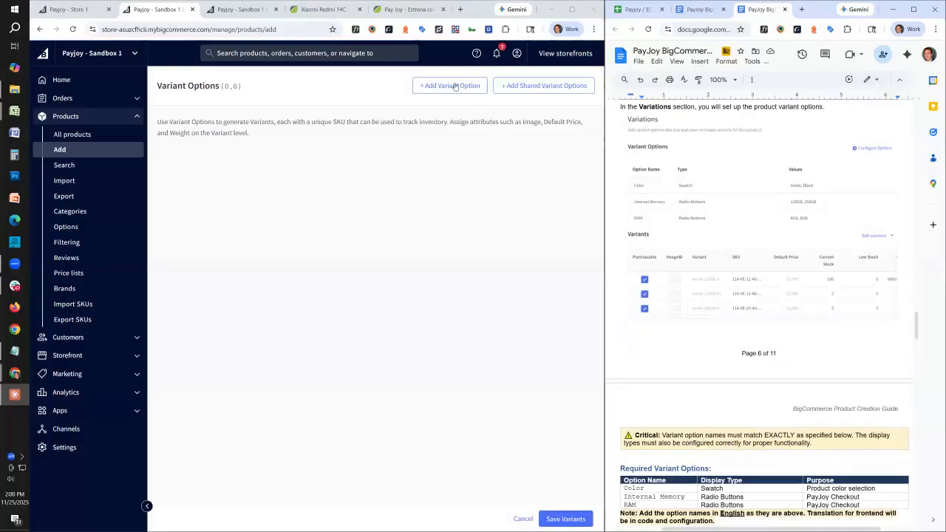
pyautogui.scroll(-2, 743, 229)
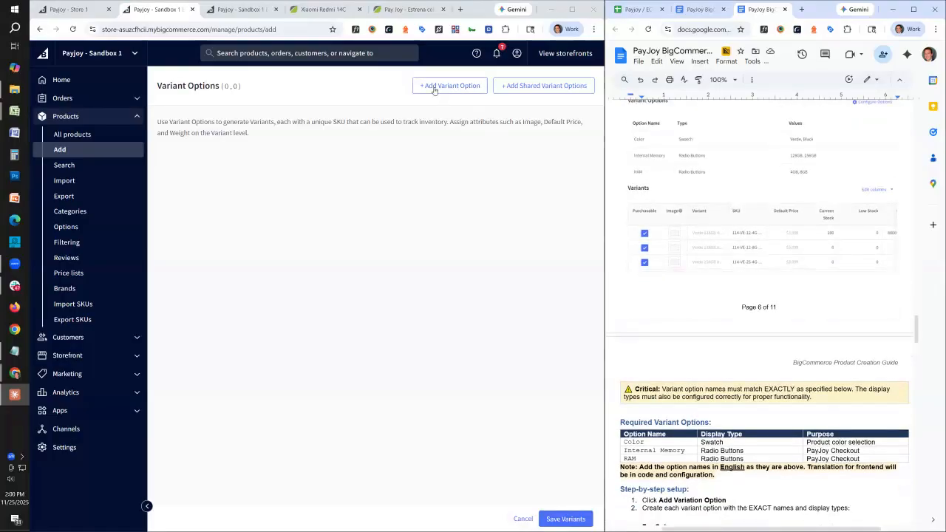
# Add a variant option named "Color" with the Swatch display type.
pyautogui.click(435, 88)
pyautogui.scroll(1, 652, 150)
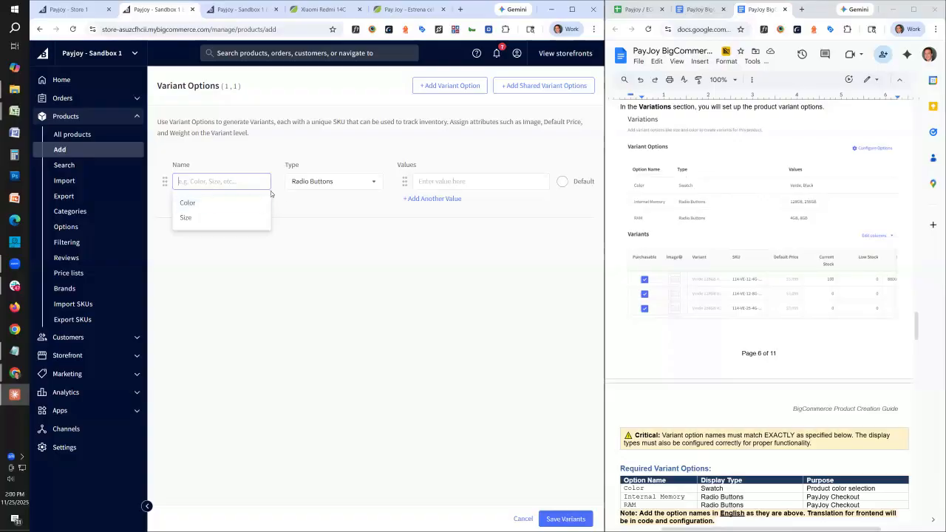
pyautogui.write('Color')
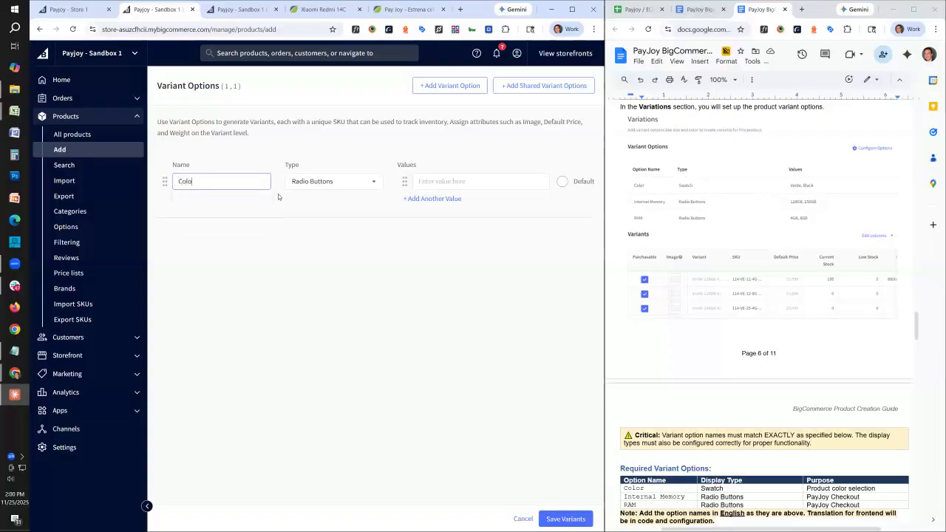
pyautogui.doubleClick(182, 180)
pyautogui.write('Color')
pyautogui.click(332, 182)
pyautogui.click(325, 220)
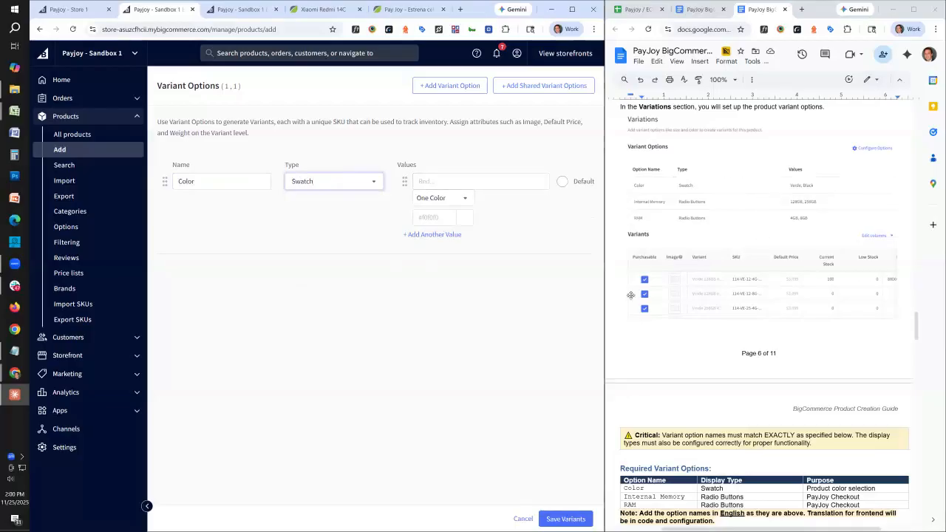
# Give the Color option three values named "Azul", "Negro" and "Verde".
pyautogui.click(441, 236)
pyautogui.click(432, 293)
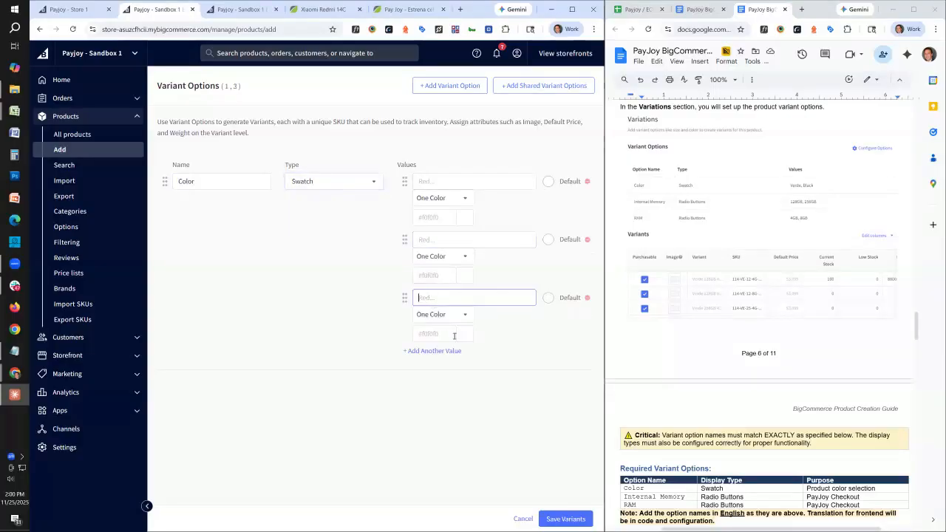
pyautogui.click(459, 181)
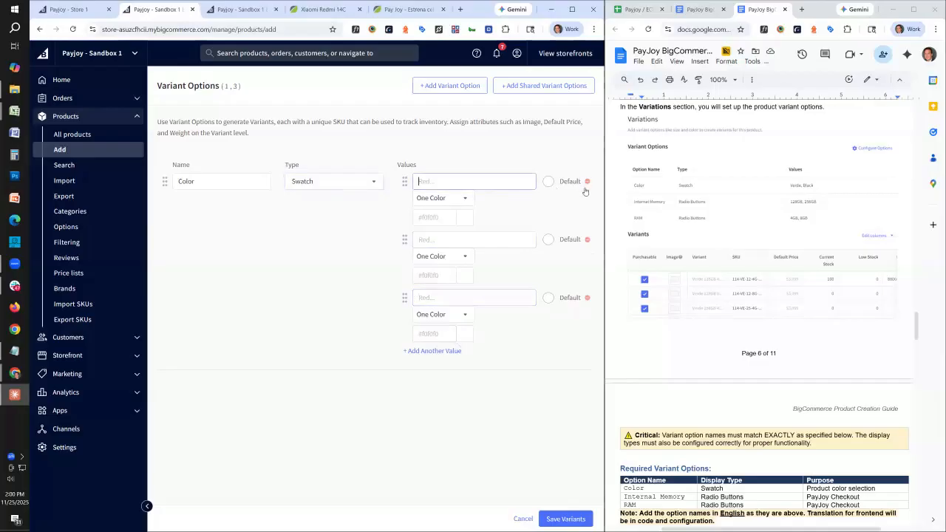
pyautogui.write('Azul')
pyautogui.press('Tab')
pyautogui.press('Tab')
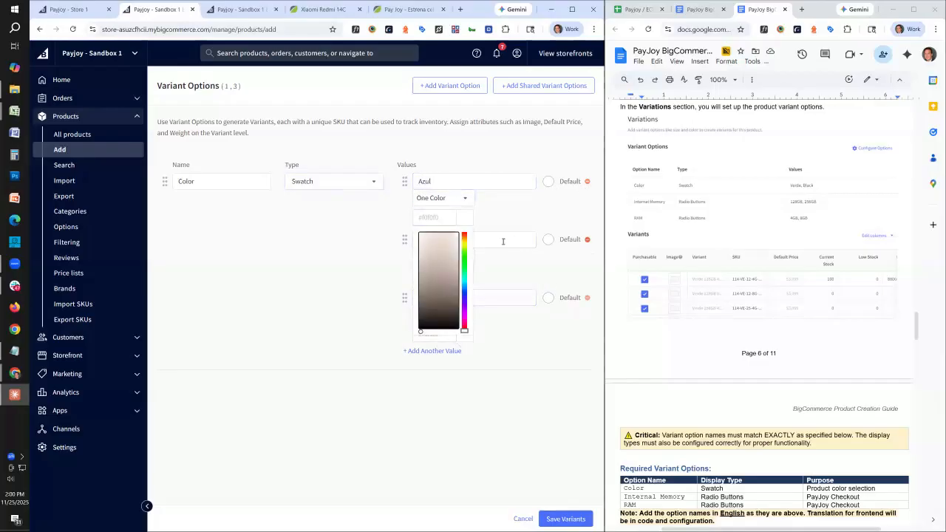
pyautogui.click(507, 242)
pyautogui.write('Negro')
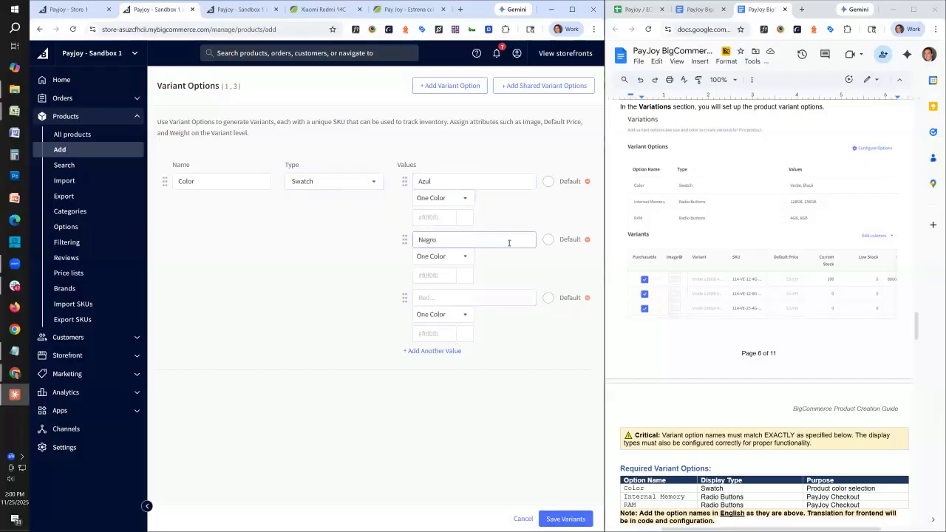
pyautogui.click(457, 296)
pyautogui.write('Verde')
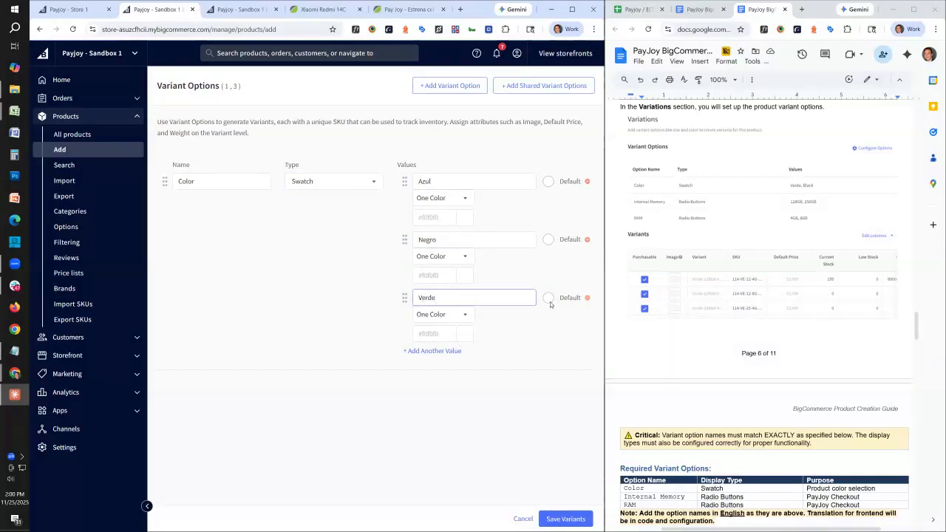
# Set the Azul value's swatch to the dark blue #053ead.
pyautogui.moveTo(435, 183); pyautogui.dragTo(390, 182)
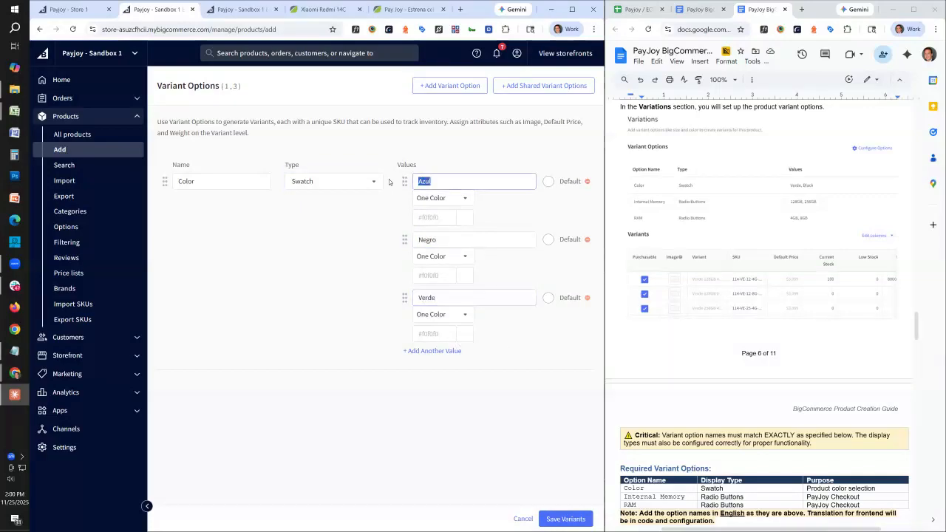
pyautogui.click(440, 221)
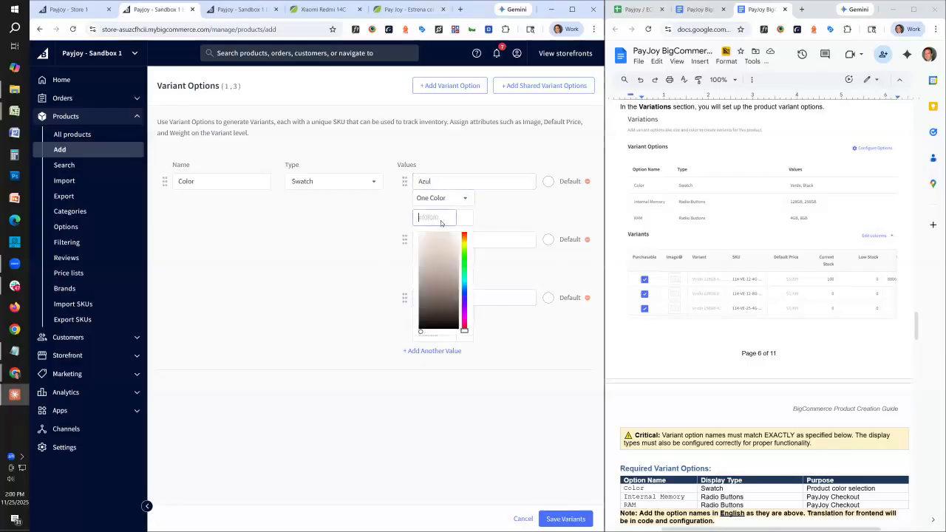
pyautogui.click(448, 274)
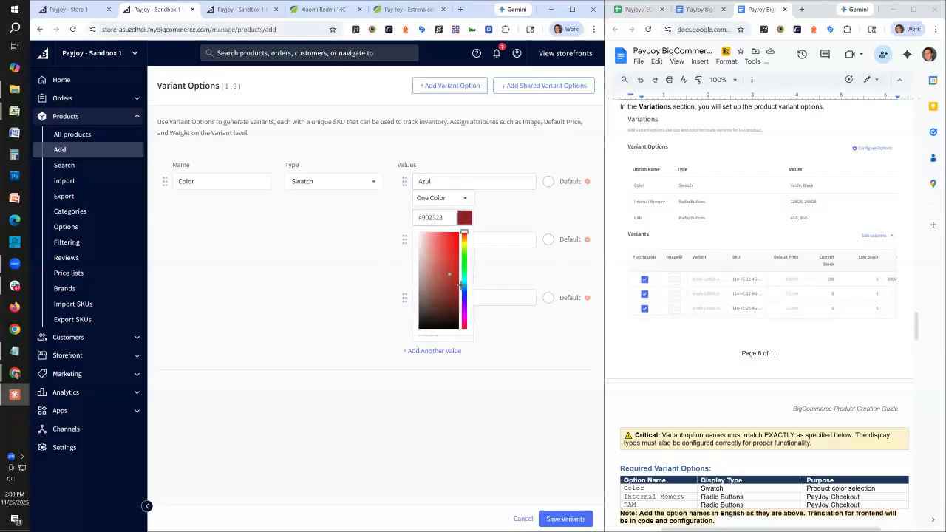
pyautogui.click(463, 290)
pyautogui.moveTo(441, 286)
pyautogui.mouseDown()
pyautogui.moveTo(455, 273)
pyautogui.moveTo(458, 281)
pyautogui.mouseUp()
pyautogui.click(455, 257)
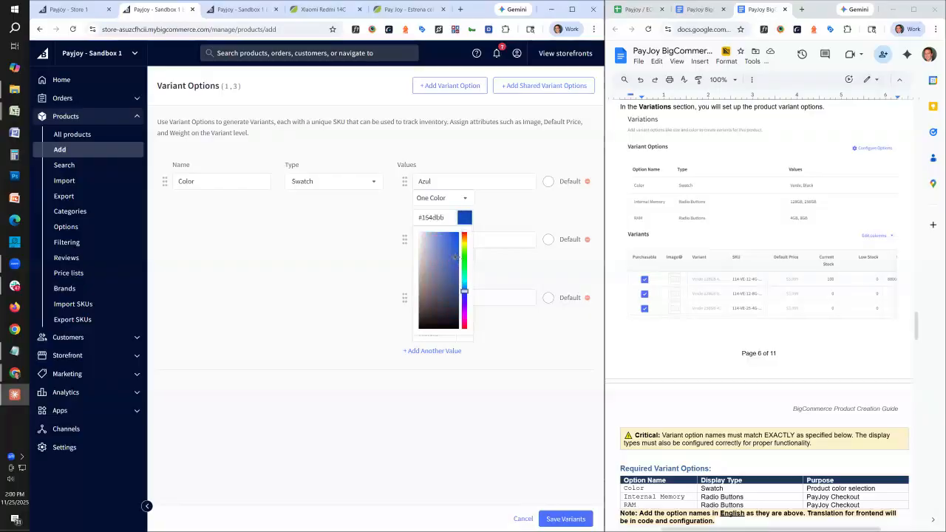
pyautogui.moveTo(456, 257); pyautogui.dragTo(457, 259)
pyautogui.moveTo(455, 258)
pyautogui.mouseDown()
pyautogui.moveTo(440, 255)
pyautogui.moveTo(416, 278)
pyautogui.moveTo(417, 265)
pyautogui.moveTo(544, 266)
pyautogui.mouseUp()
pyautogui.click(543, 267)
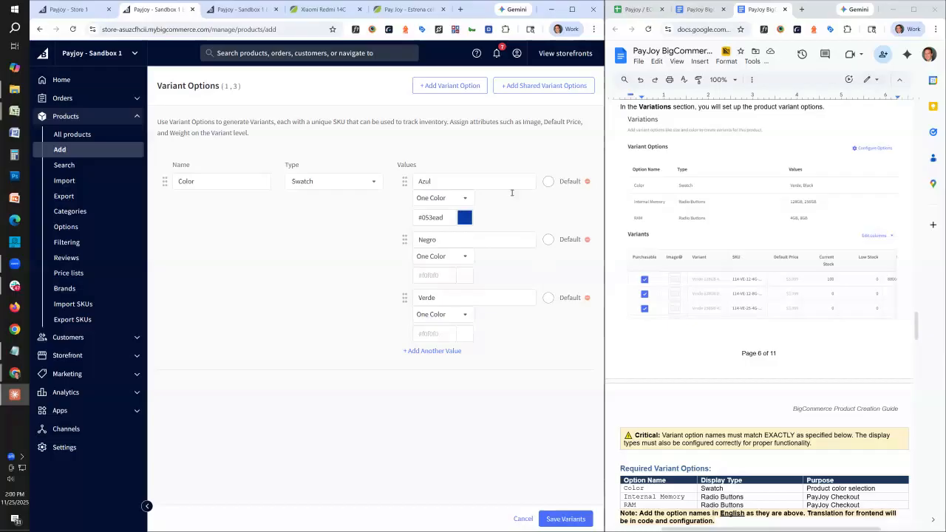
# Check the color swatches on the Xiaomi Redmi Note 14 storefront page, and return to the variant options.
pyautogui.click(337, 10)
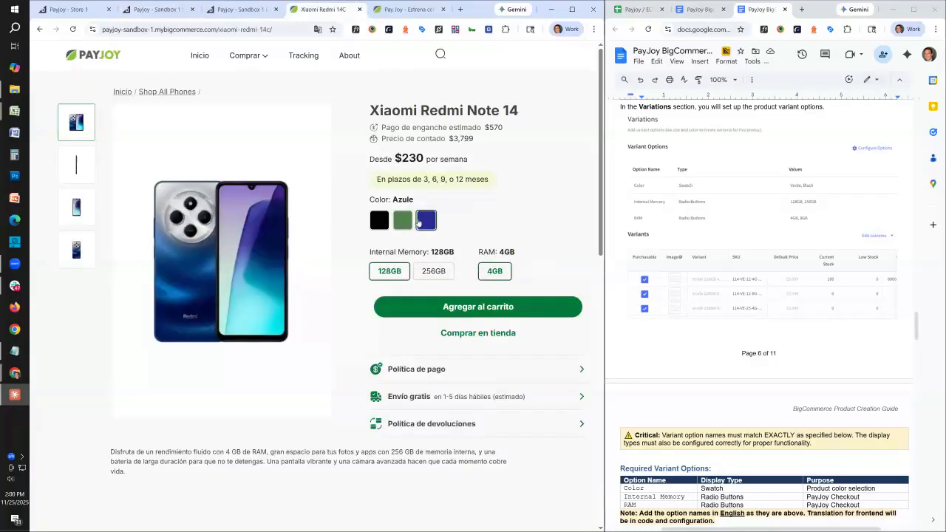
pyautogui.click(246, 10)
pyautogui.click(164, 10)
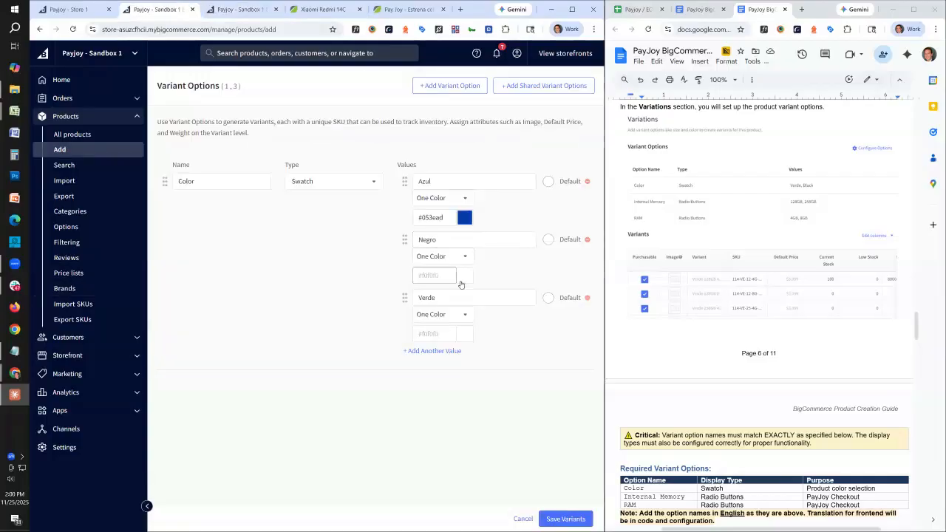
# Set the Negro value's swatch to the near-black #030000.
pyautogui.click(461, 282)
pyautogui.click(459, 385)
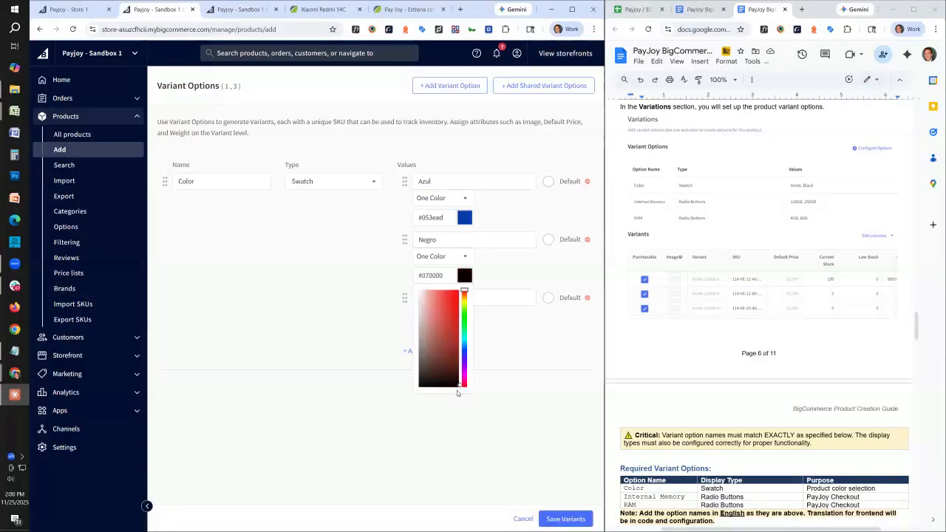
pyautogui.click(506, 263)
# Set the Verde value's swatch to the pale grey-green #e8eaea.
pyautogui.click(465, 337)
pyautogui.click(420, 363)
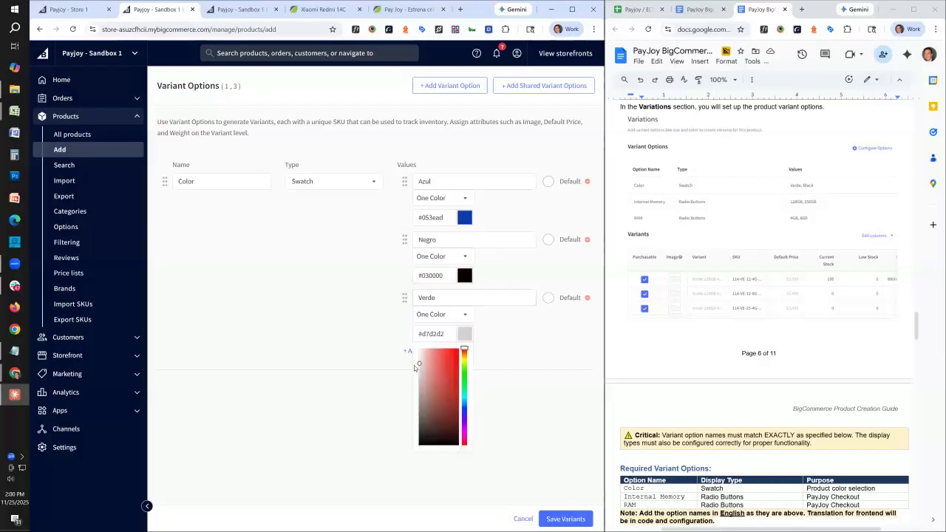
pyautogui.click(421, 357)
pyautogui.click(419, 355)
pyautogui.click(464, 398)
pyautogui.click(495, 376)
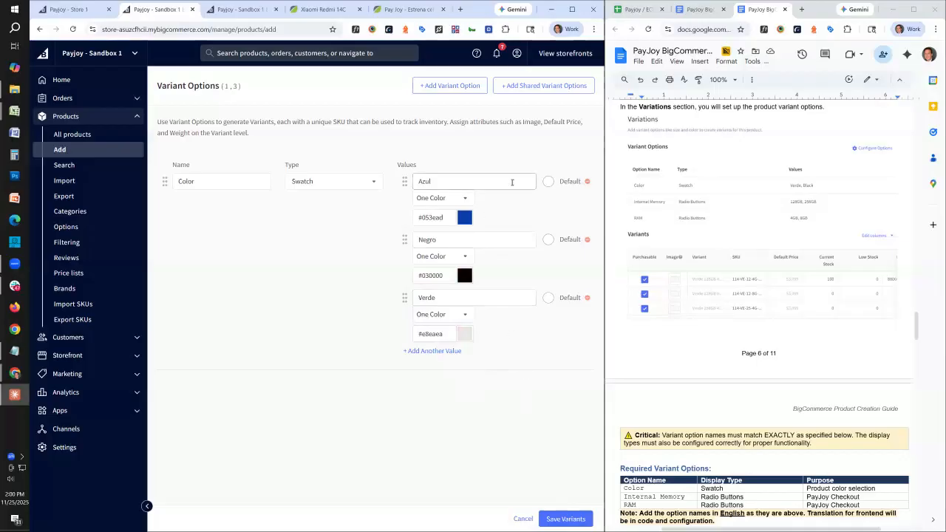
# Add a second variant option named "Internal Memory" with the Radio Buttons type.
pyautogui.click(425, 86)
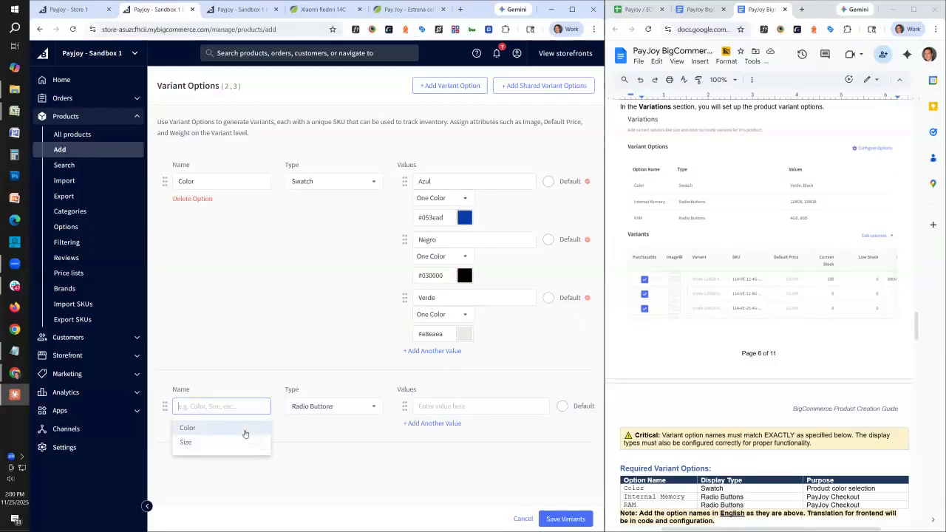
pyautogui.write('Internal Memory')
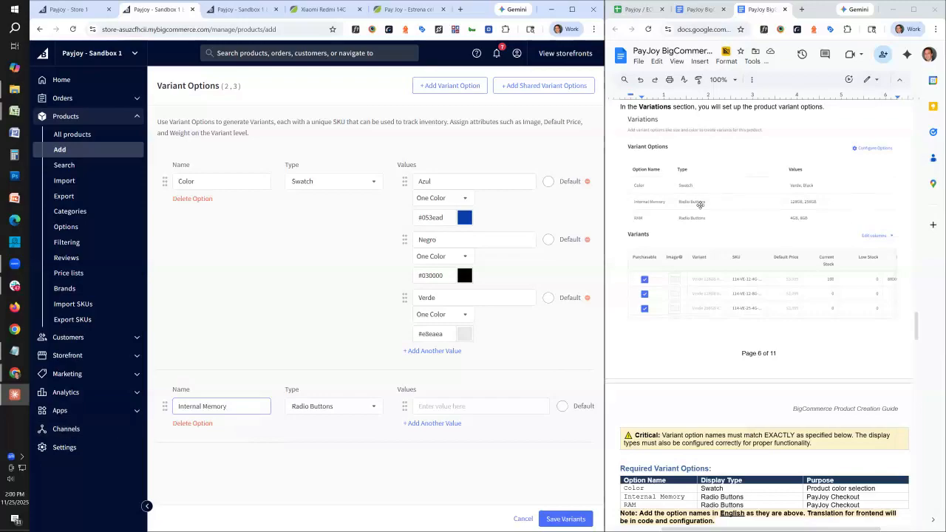
pyautogui.press('Tab')
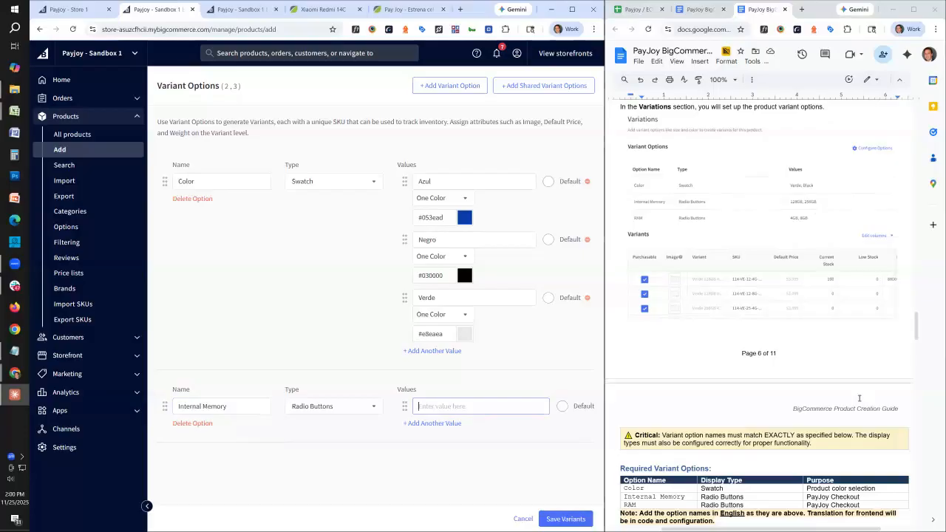
# Give the Internal Memory option the values "128 GB" and "256 GB".
pyautogui.write('128 GbB')
pyautogui.moveTo(445, 408); pyautogui.dragTo(414, 408)
pyautogui.click(446, 405)
pyautogui.moveTo(445, 405); pyautogui.dragTo(394, 405)
pyautogui.click(432, 405)
pyautogui.click(428, 423)
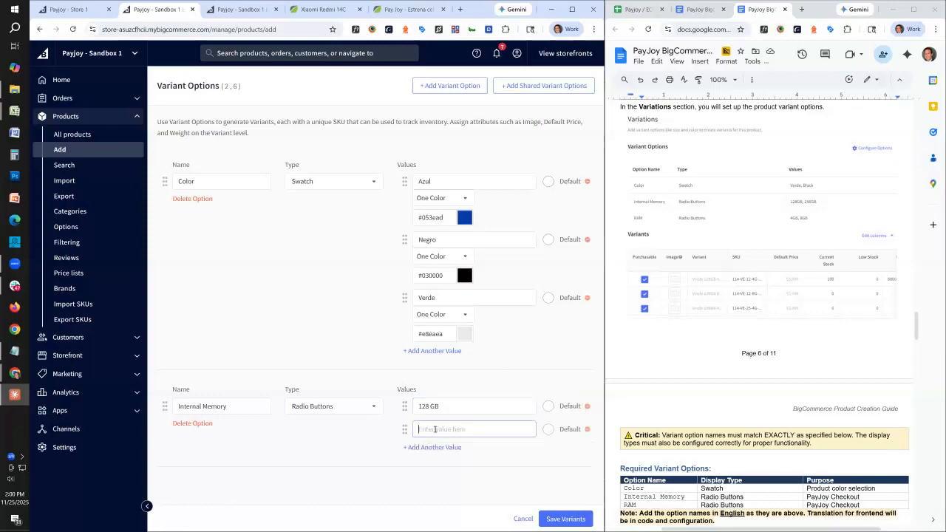
pyautogui.write('256 GB')
pyautogui.click(492, 467)
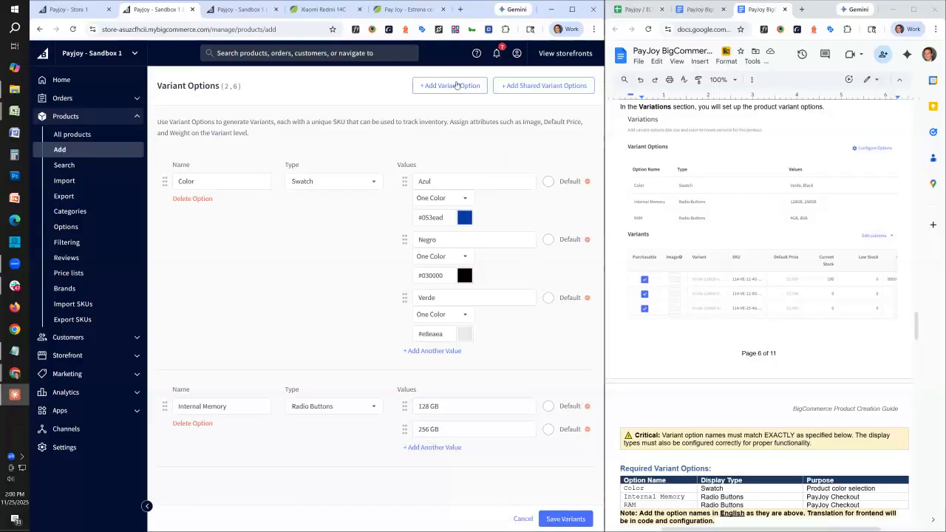
# Add a third variant option named "RAM" with the Radio Buttons type and the values "4 GB" and "8 GB".
pyautogui.click(456, 85)
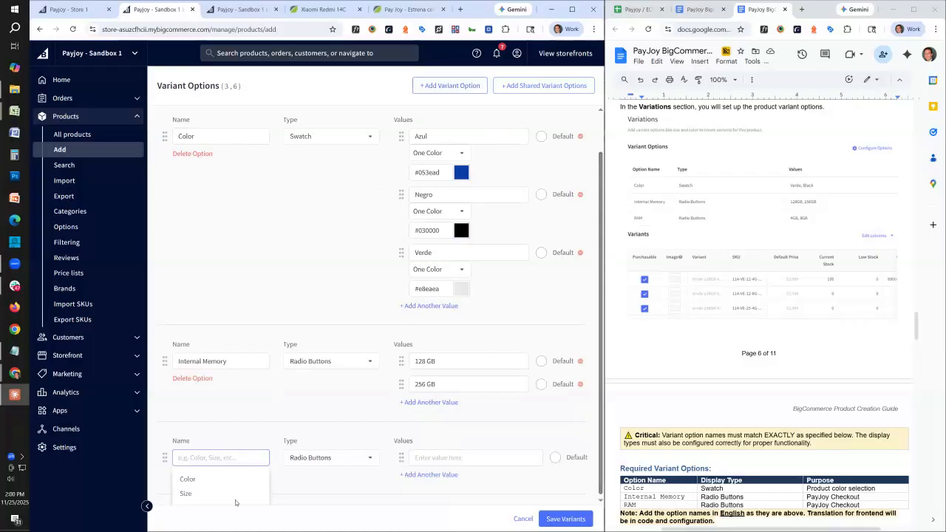
pyautogui.write('RAM')
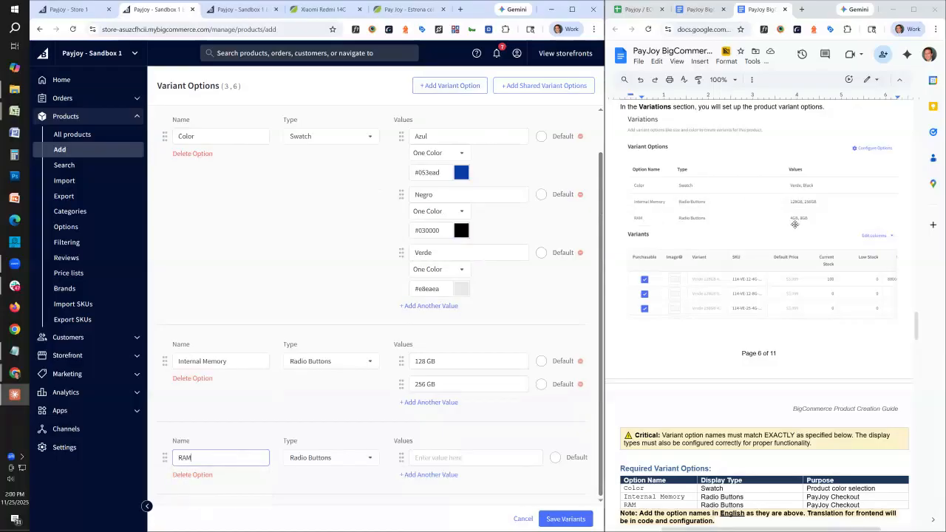
pyautogui.click(463, 458)
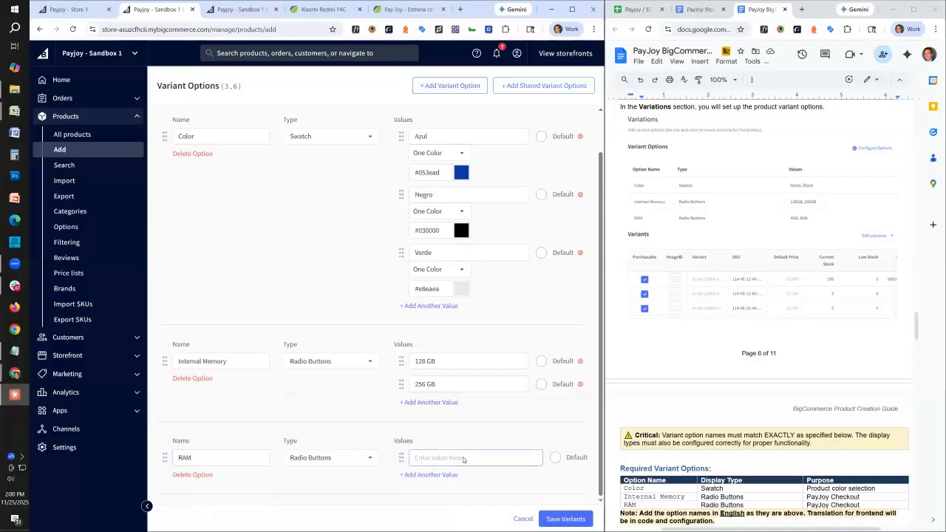
pyautogui.write('4 GB')
pyautogui.click(417, 475)
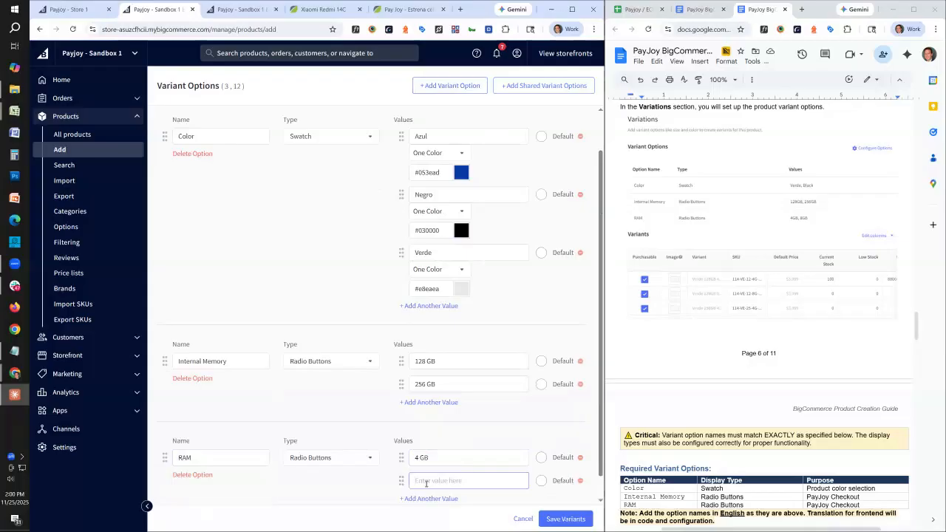
pyautogui.write('8 GB')
# Make Azul, 256 GB and 8 GB the default values of their options and save the variants.
pyautogui.click(543, 139)
pyautogui.click(545, 361)
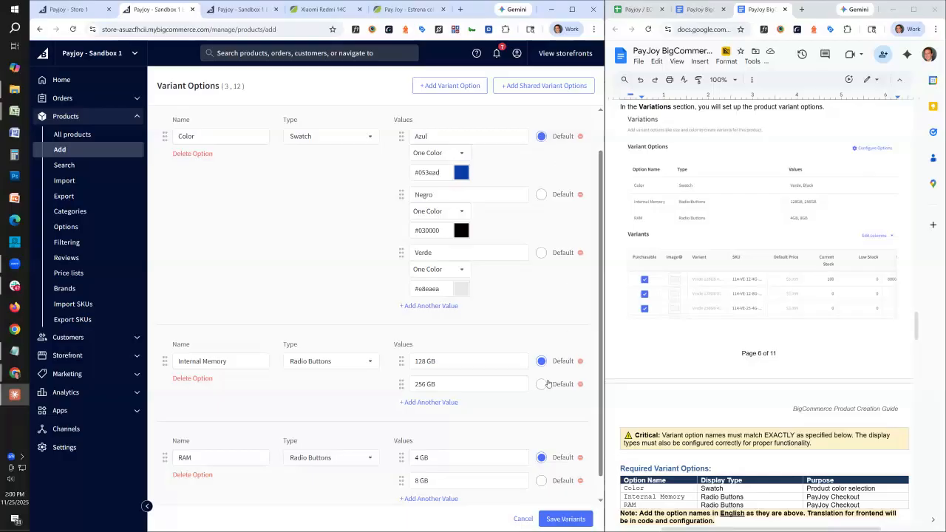
pyautogui.click(547, 383)
pyautogui.click(542, 362)
pyautogui.click(541, 385)
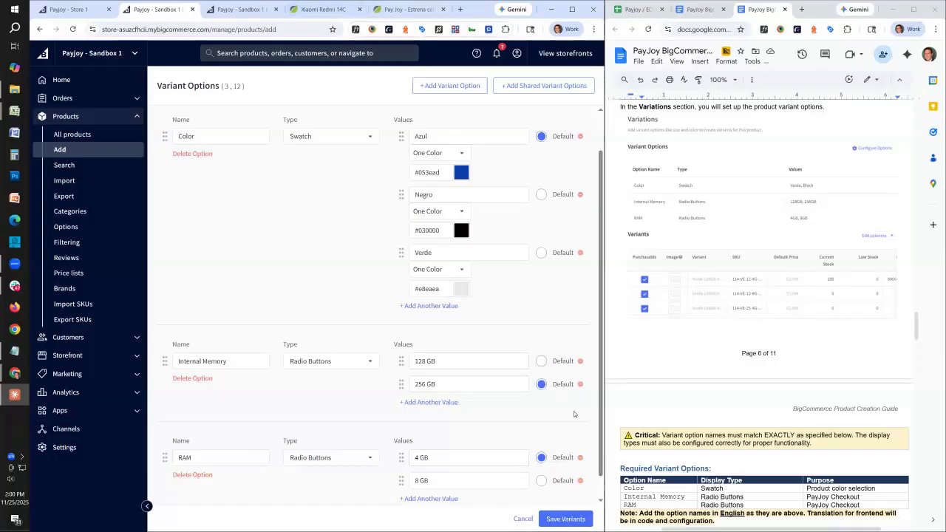
pyautogui.click(541, 480)
pyautogui.click(567, 519)
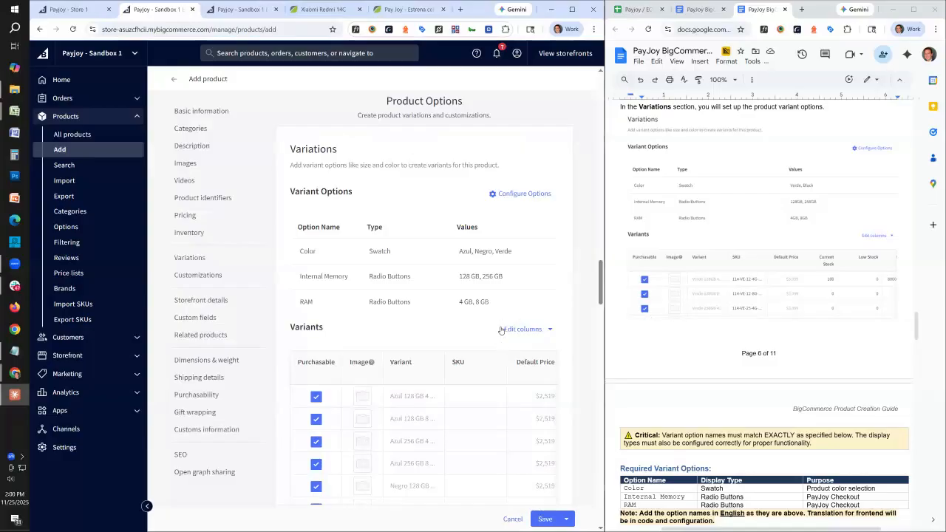
# Review the columns of the generated variants table and compare the options with the guide's variant setup instructions.
pyautogui.scroll(-3, 497, 315)
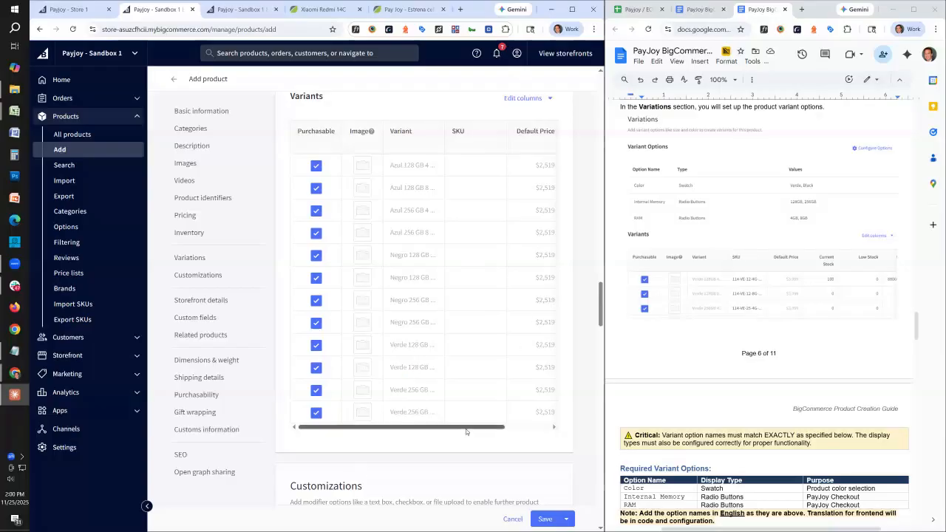
pyautogui.moveTo(493, 428); pyautogui.dragTo(659, 435)
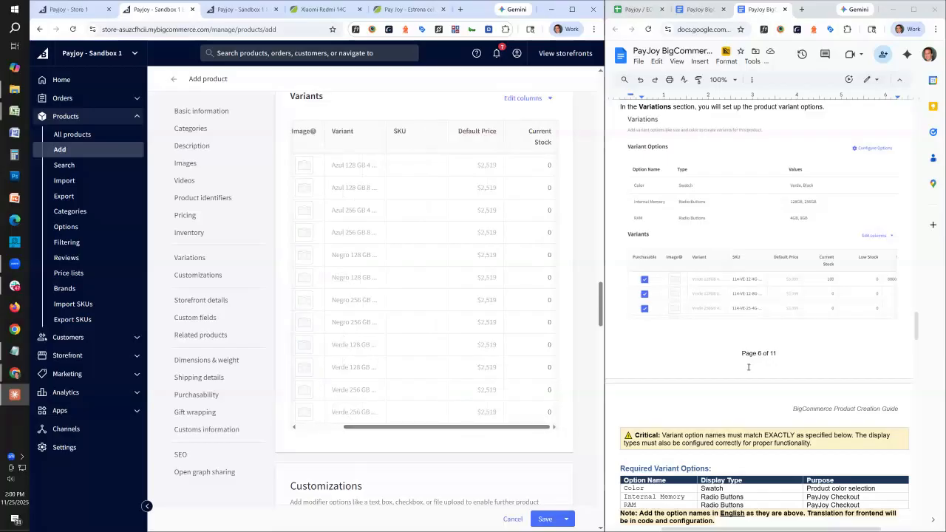
pyautogui.scroll(-4, 748, 368)
pyautogui.scroll(-4, 766, 348)
pyautogui.scroll(1, 762, 351)
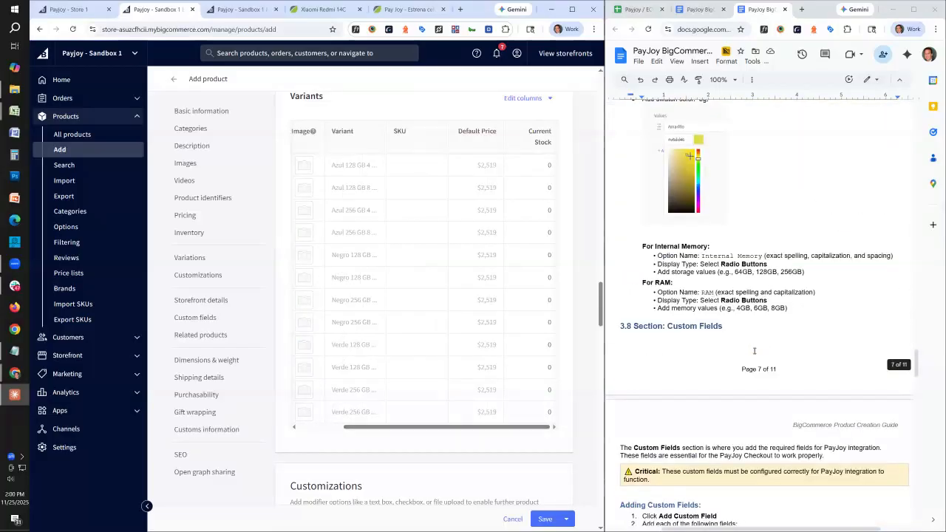
pyautogui.scroll(1, 762, 351)
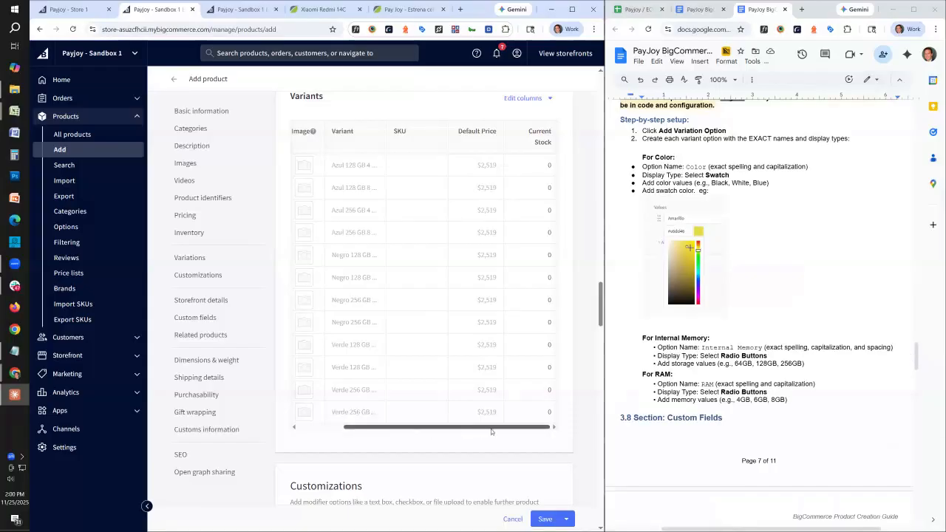
pyautogui.moveTo(493, 431); pyautogui.dragTo(386, 429)
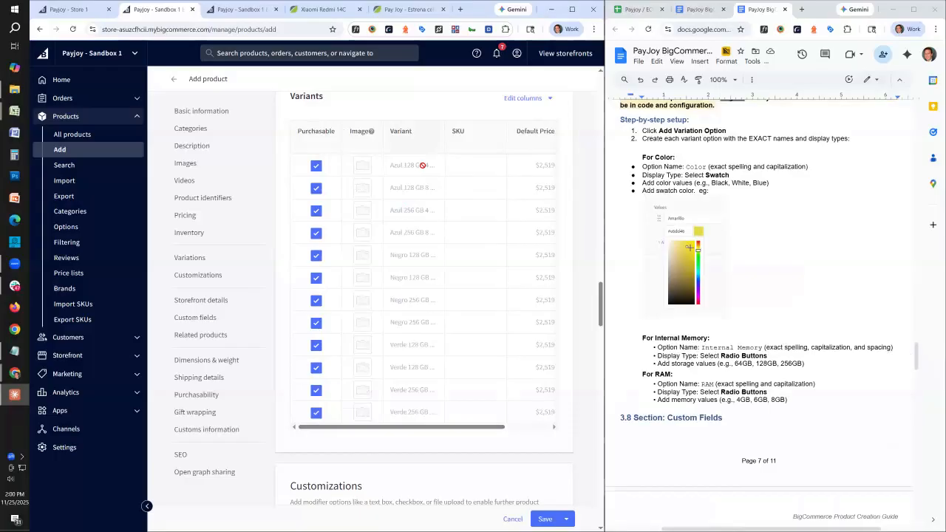
# Switch to Variant info.csv in Excel, fit its window beside the store, and examine the variant attribute and product code columns.
pyautogui.click(472, 174)
pyautogui.hotkey('alt', 'Tab')
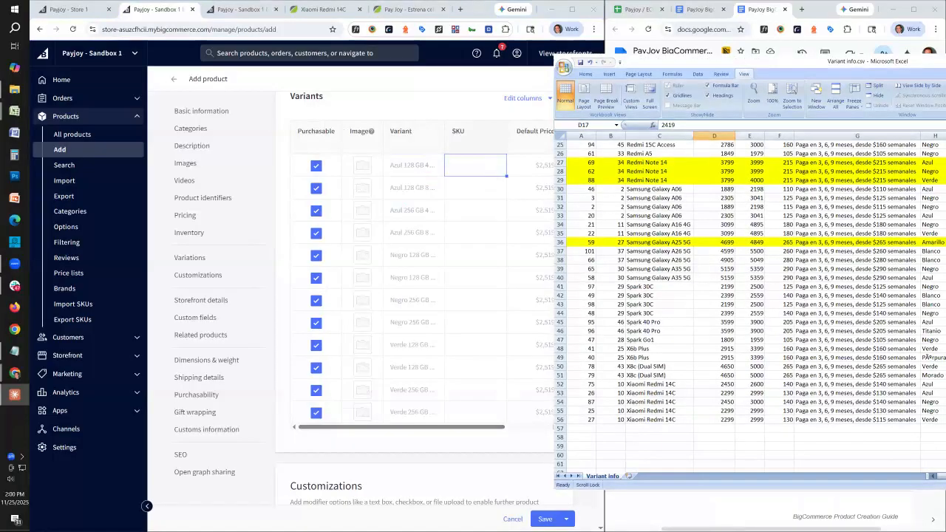
pyautogui.moveTo(739, 62); pyautogui.dragTo(788, 51)
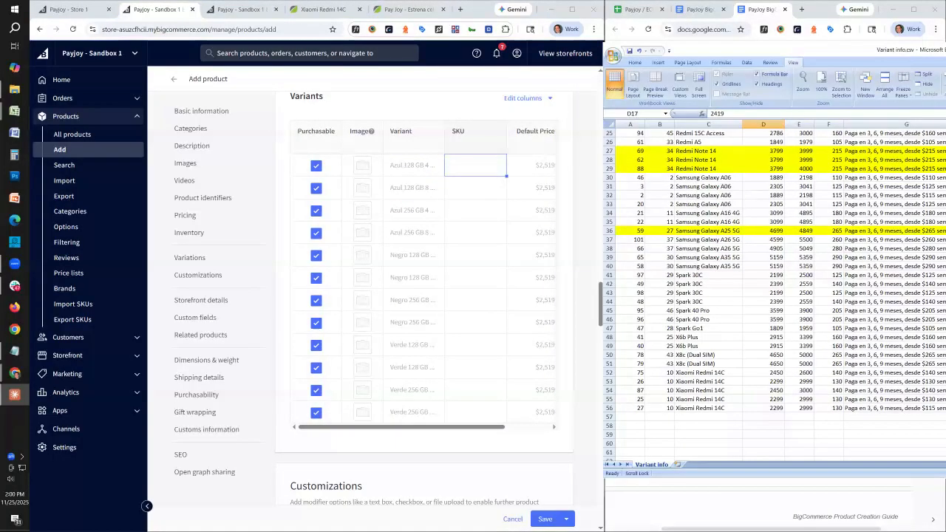
pyautogui.moveTo(945, 370); pyautogui.dragTo(899, 369)
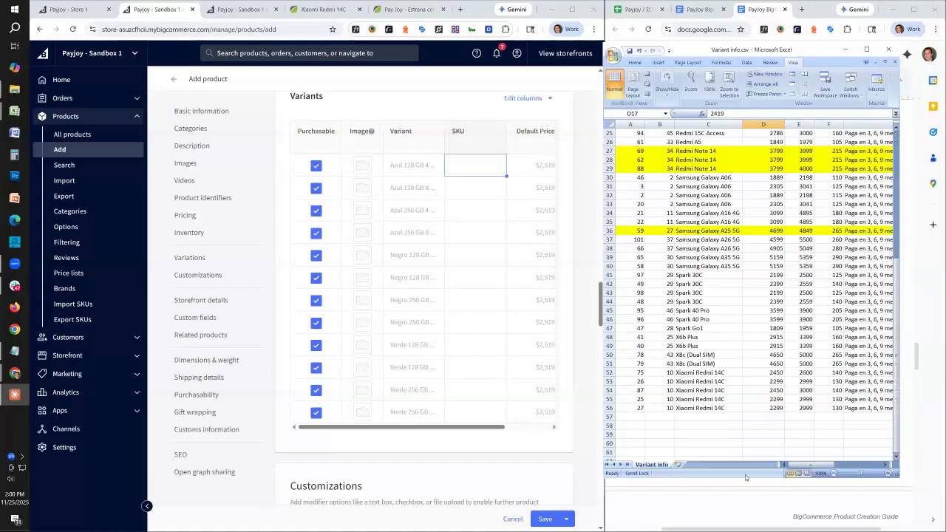
pyautogui.moveTo(804, 466); pyautogui.dragTo(841, 466)
pyautogui.click(746, 258)
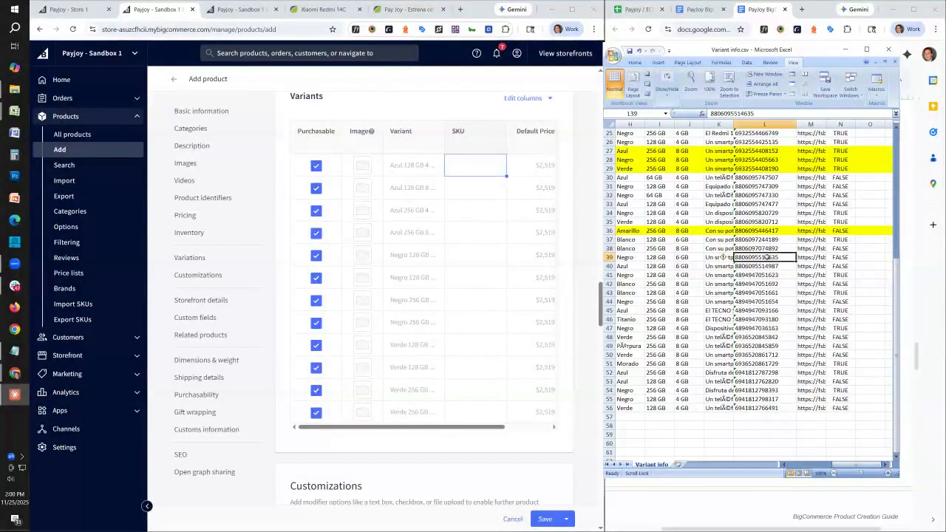
pyautogui.click(495, 165)
pyautogui.click(460, 249)
pyautogui.moveTo(529, 166); pyautogui.dragTo(520, 277)
pyautogui.click(429, 170)
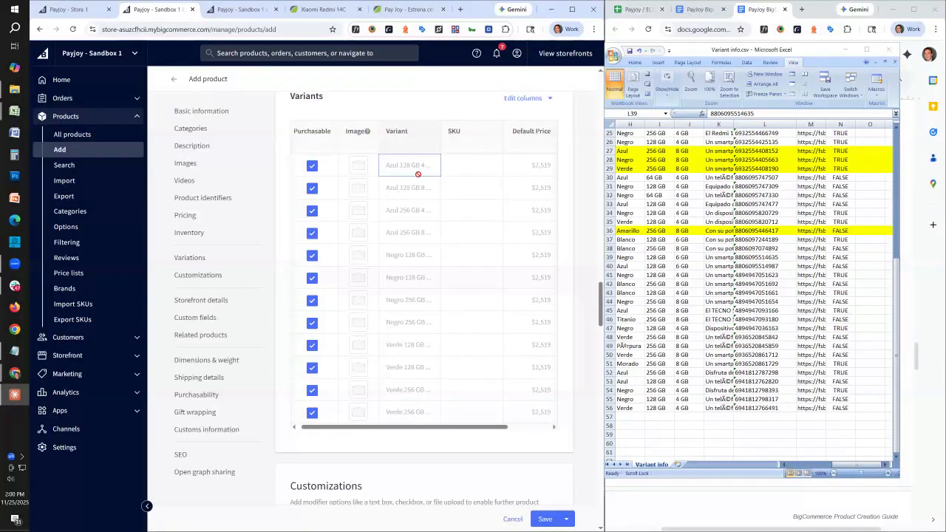
pyautogui.click(541, 167)
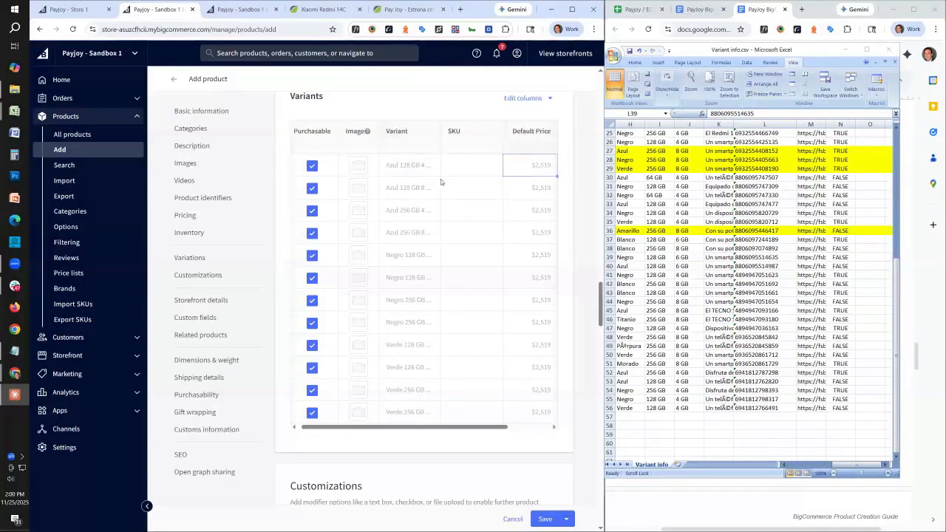
# Make the Azul 128 GB 8 GB variant non-purchasable.
pyautogui.click(414, 192)
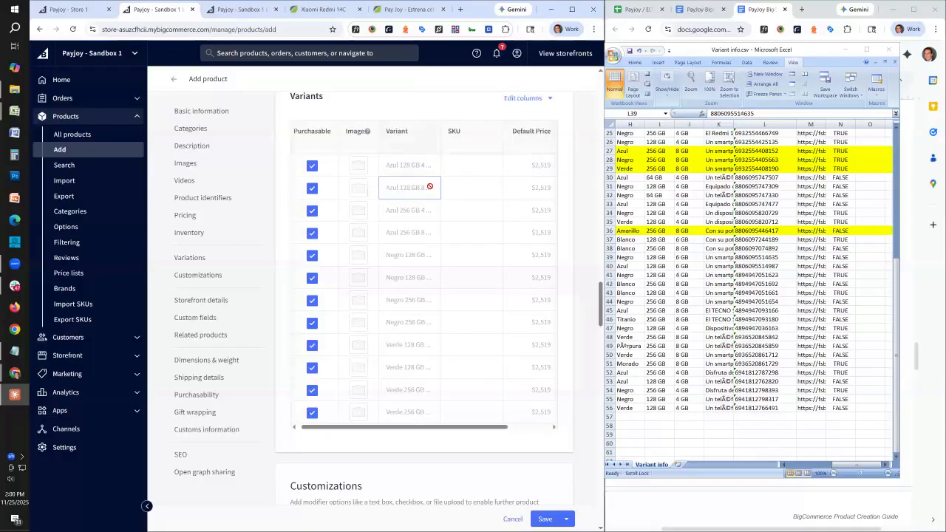
pyautogui.click(313, 193)
pyautogui.press('space')
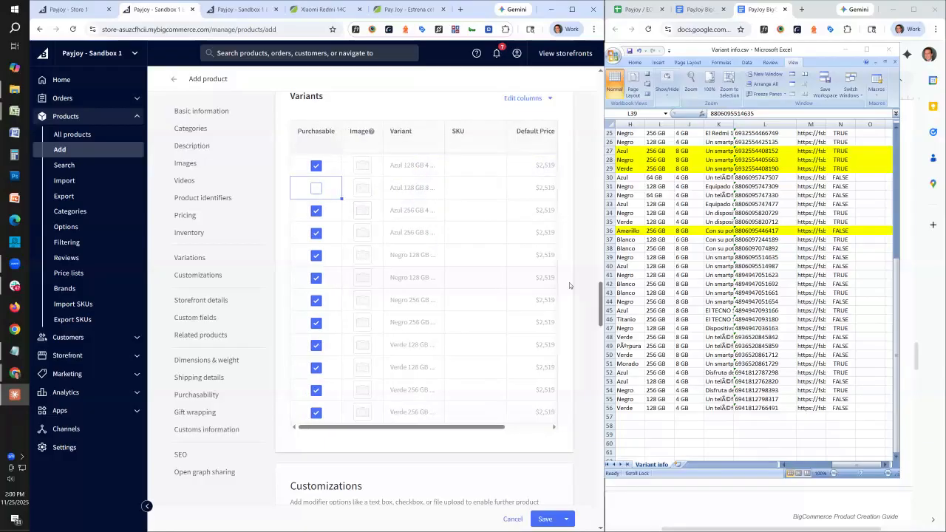
# Set the default price of the Azul 128 GB 8 GB variant to $3,000.
pyautogui.click(735, 259)
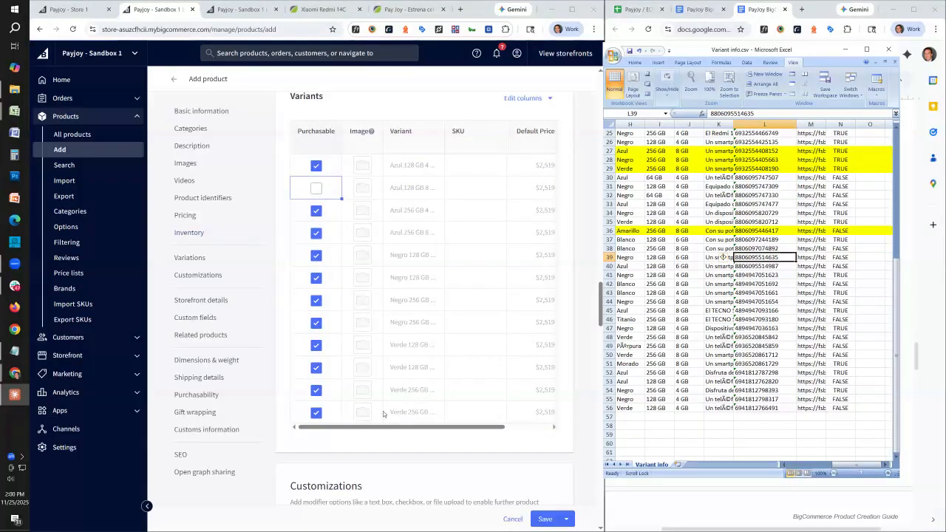
pyautogui.click(390, 430)
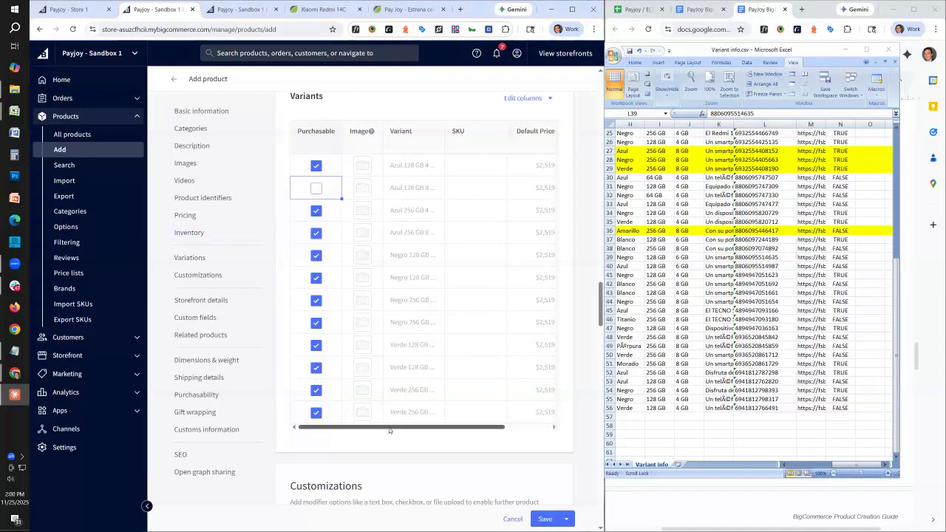
pyautogui.hscroll(2, 443, 436)
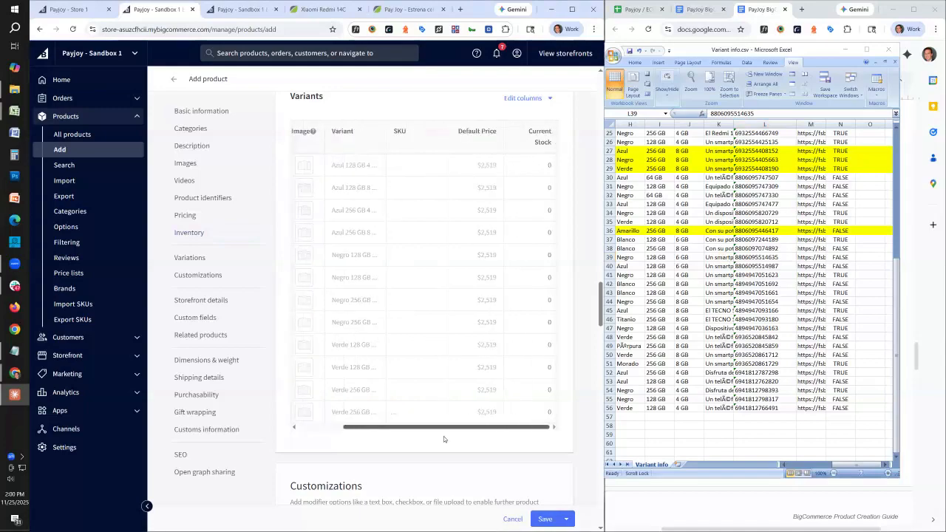
pyautogui.hscroll(-2, 399, 440)
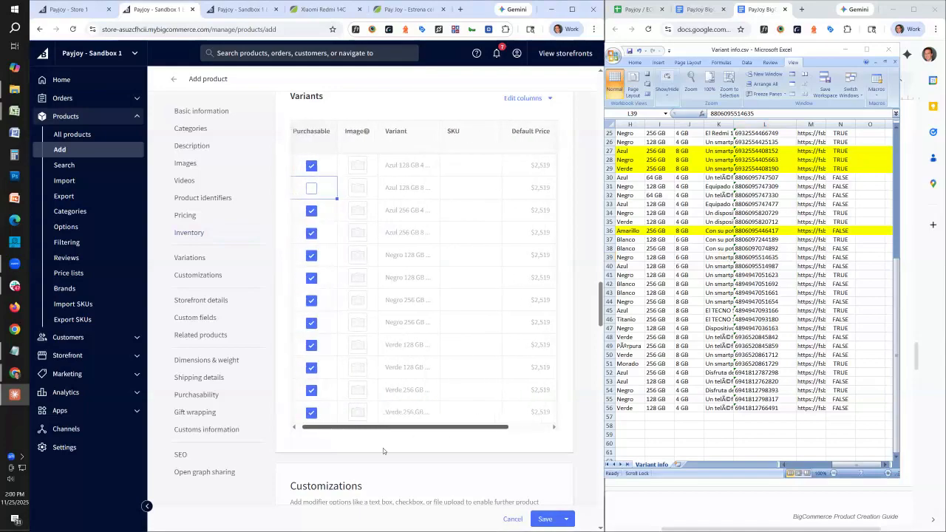
pyautogui.click(542, 189)
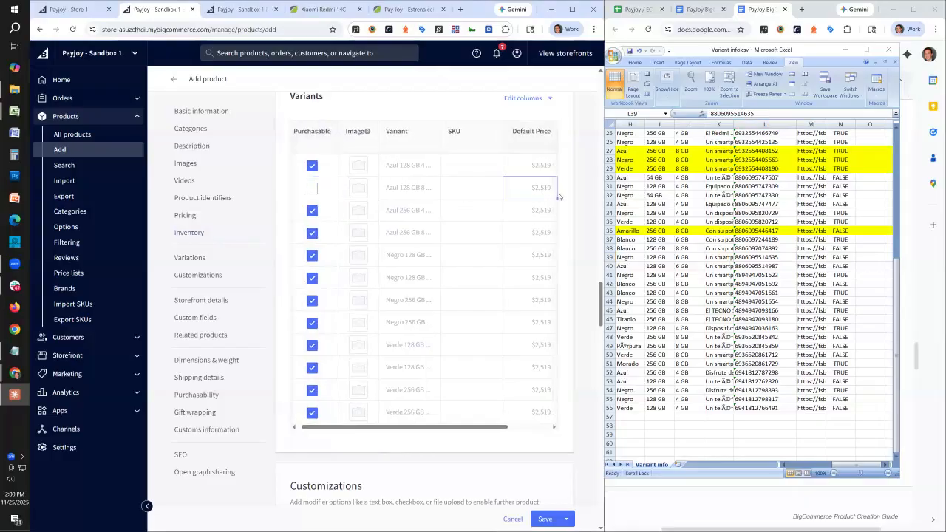
pyautogui.write('3,00')
pyautogui.write('000')
pyautogui.press('Tab')
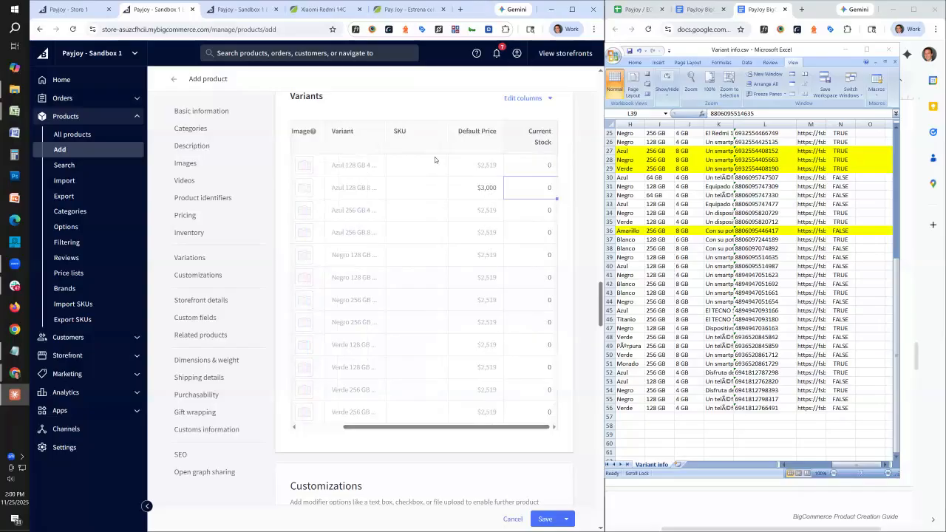
# On the Xiaomi Redmi Note 14 storefront page, switch between 128GB and 256GB to compare how the pricing responds.
pyautogui.click(323, 9)
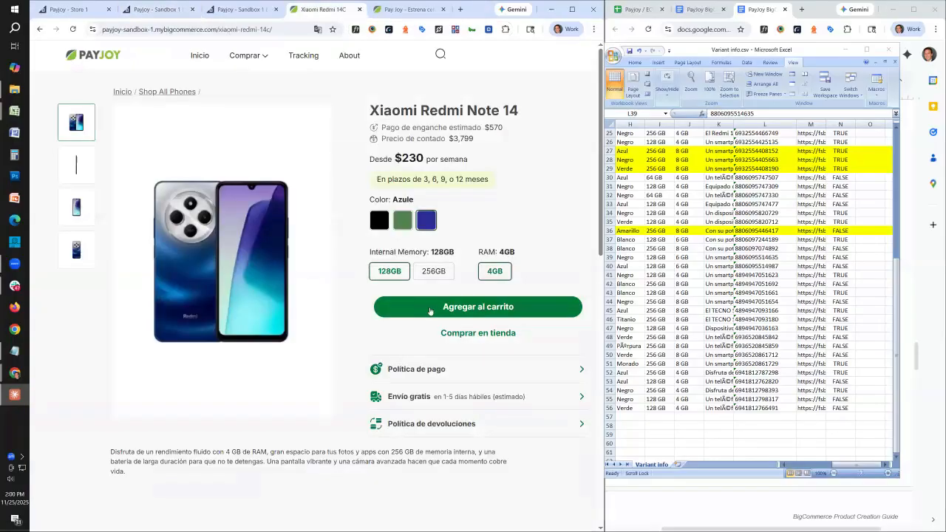
pyautogui.click(446, 272)
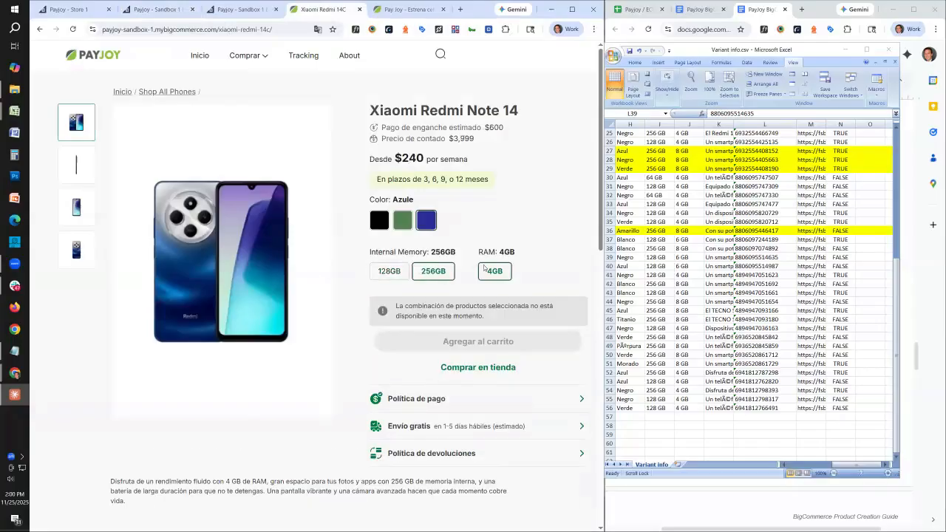
pyautogui.click(390, 269)
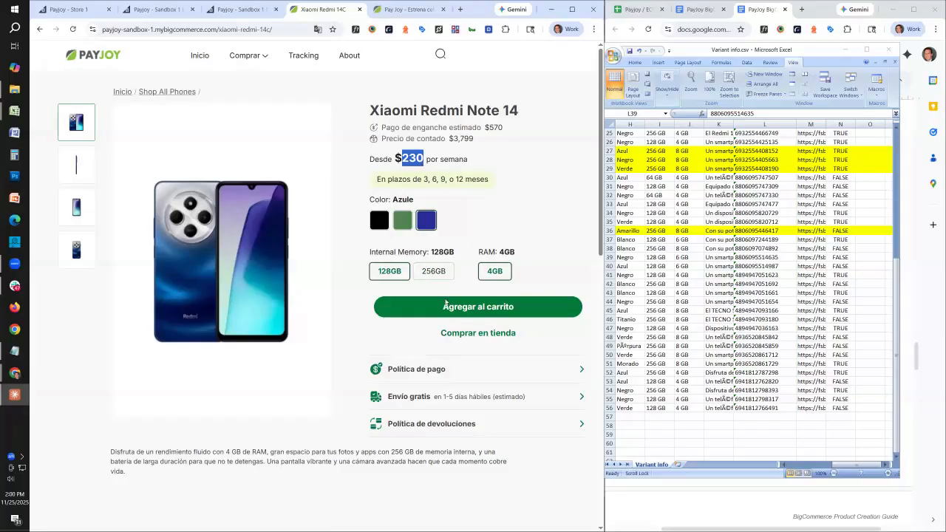
pyautogui.click(440, 273)
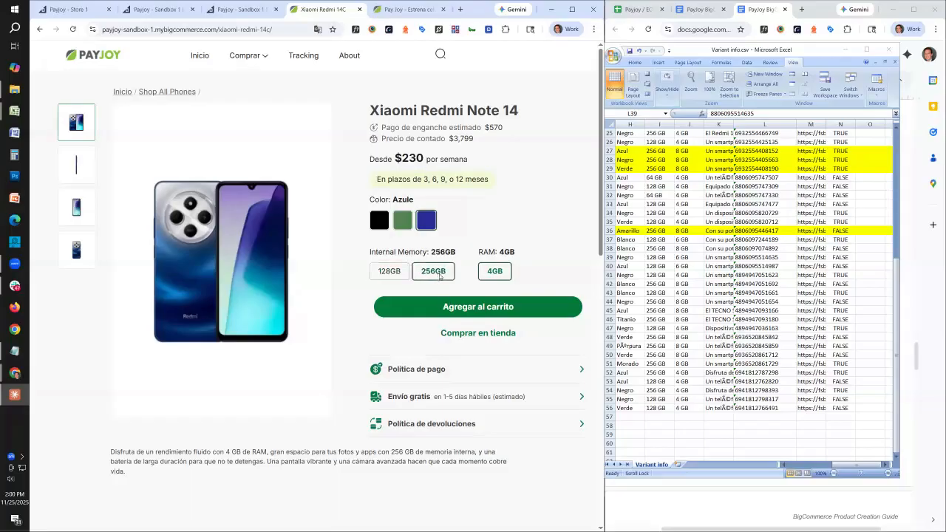
# Return to the Add product page and widen its browser window to fit the whole variants table.
pyautogui.click(238, 10)
pyautogui.moveTo(164, 10); pyautogui.dragTo(255, 7)
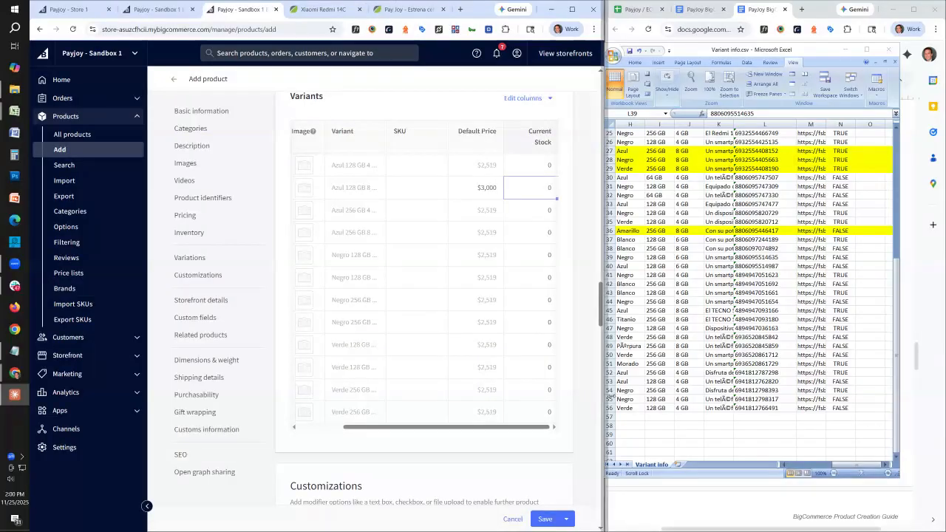
pyautogui.moveTo(604, 471); pyautogui.dragTo(713, 472)
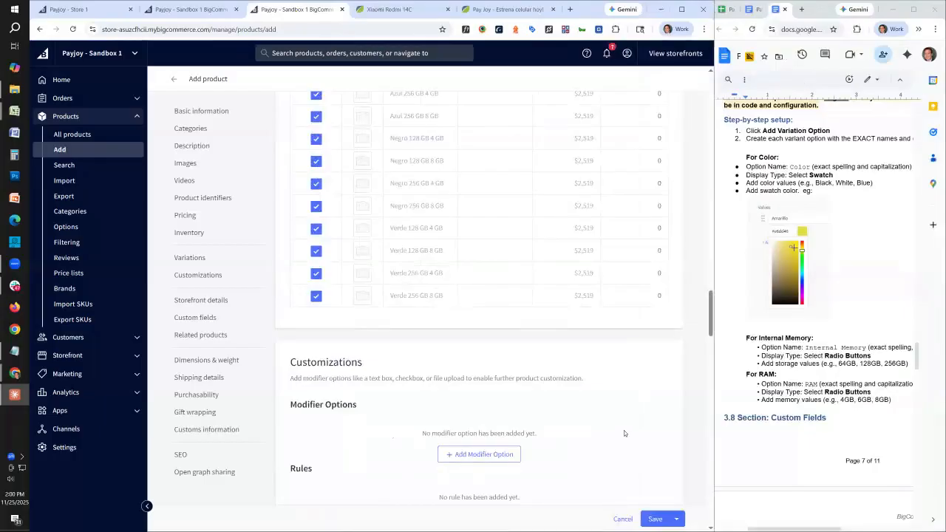
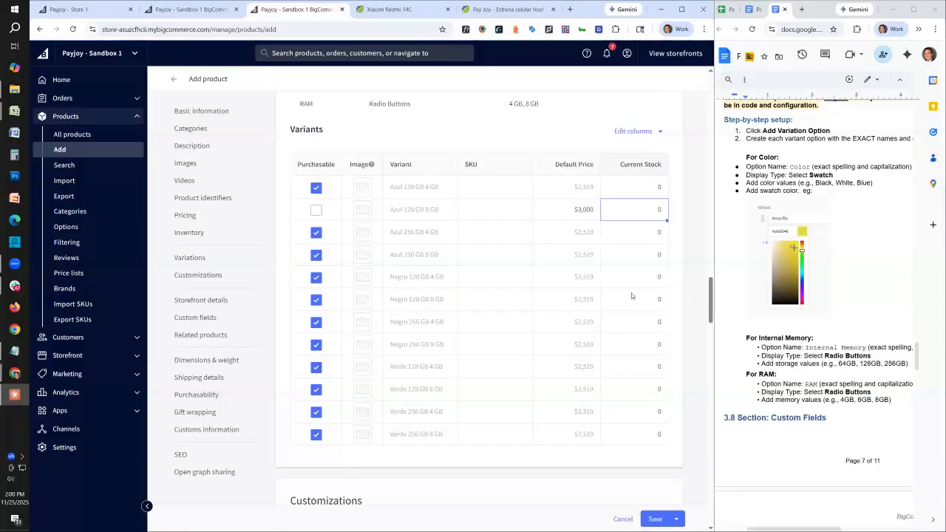
# Add the Weight (Ounces) column to the variants table.
pyautogui.click(651, 133)
pyautogui.click(652, 136)
pyautogui.click(652, 136)
pyautogui.moveTo(681, 181); pyautogui.dragTo(682, 262)
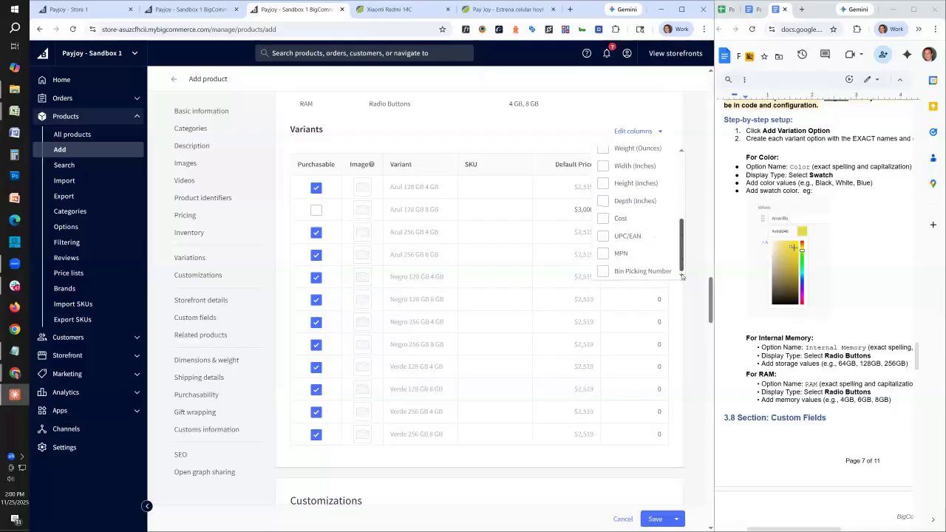
pyautogui.scroll(3, 664, 224)
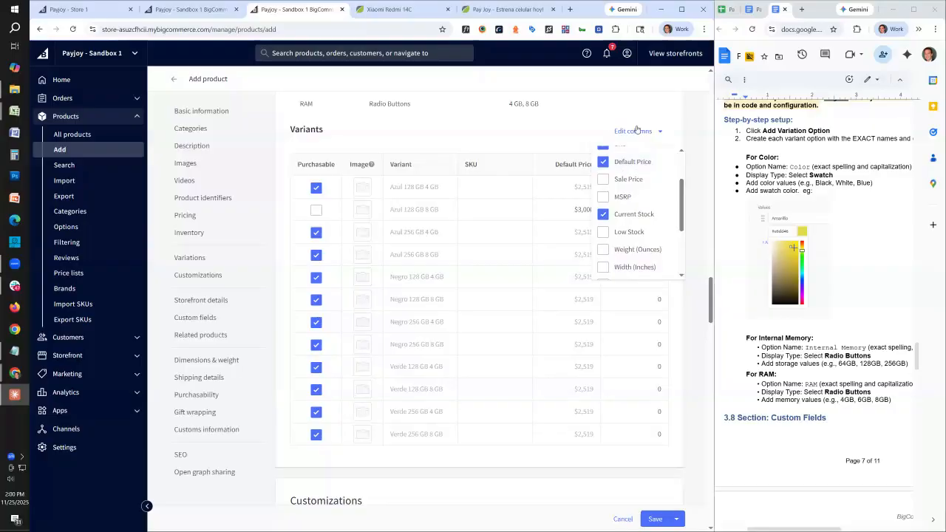
pyautogui.scroll(-3, 630, 246)
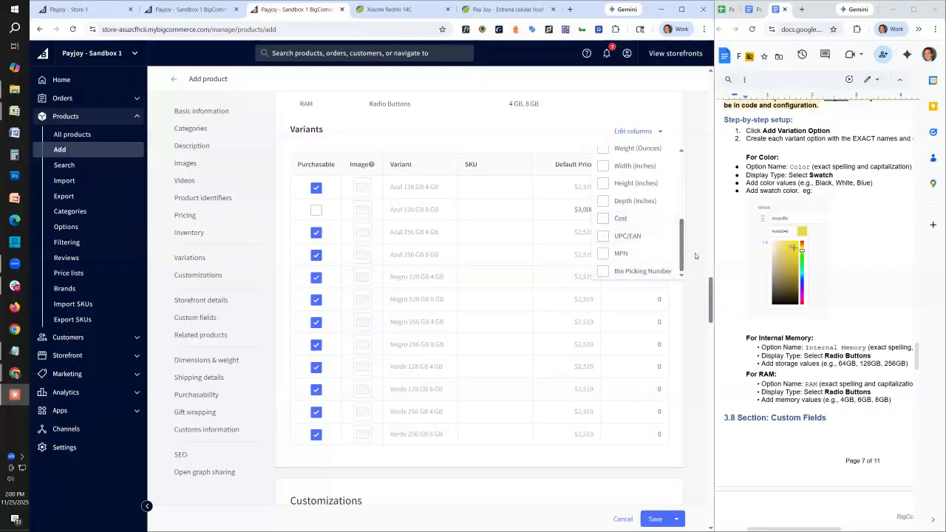
pyautogui.moveTo(684, 251); pyautogui.dragTo(679, 219)
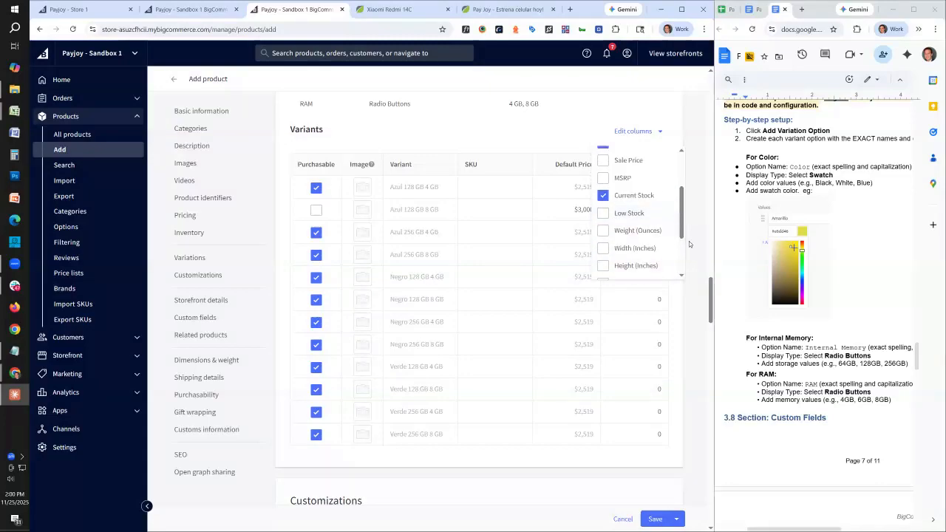
pyautogui.click(634, 232)
pyautogui.moveTo(608, 462); pyautogui.dragTo(661, 458)
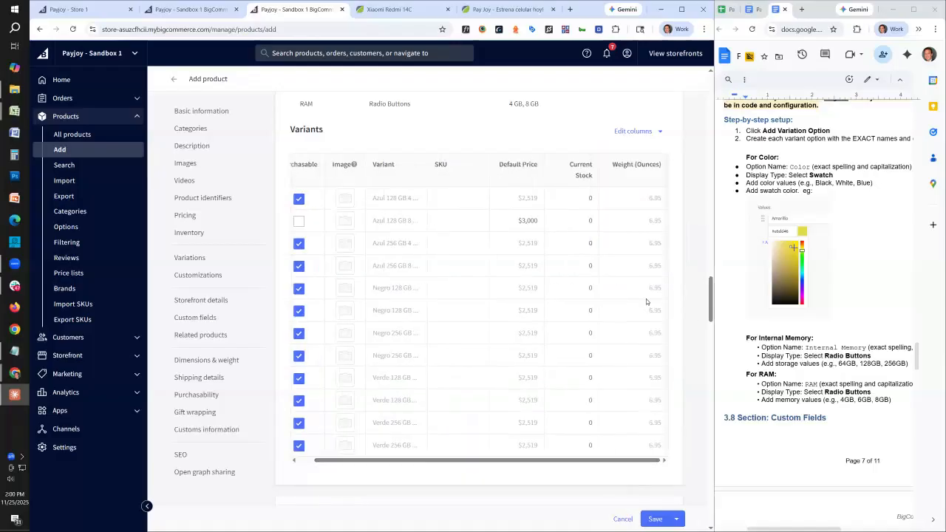
# Show the Sale Price column in the variants table as well.
pyautogui.click(655, 133)
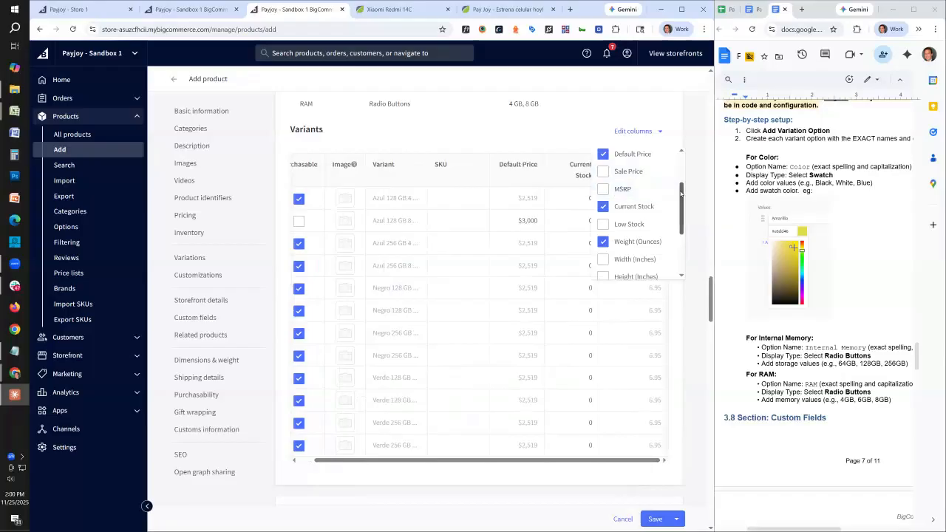
pyautogui.moveTo(681, 194); pyautogui.dragTo(681, 156)
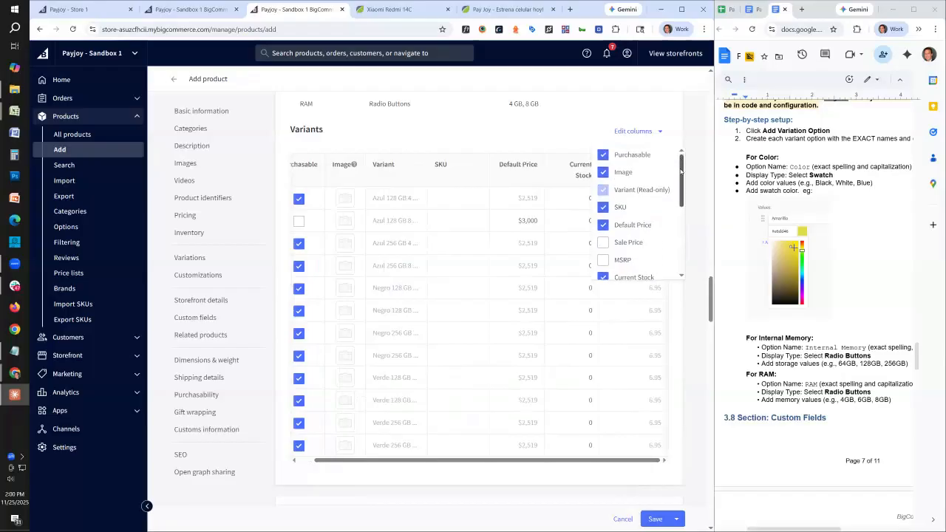
pyautogui.scroll(-1, 654, 168)
pyautogui.click(608, 218)
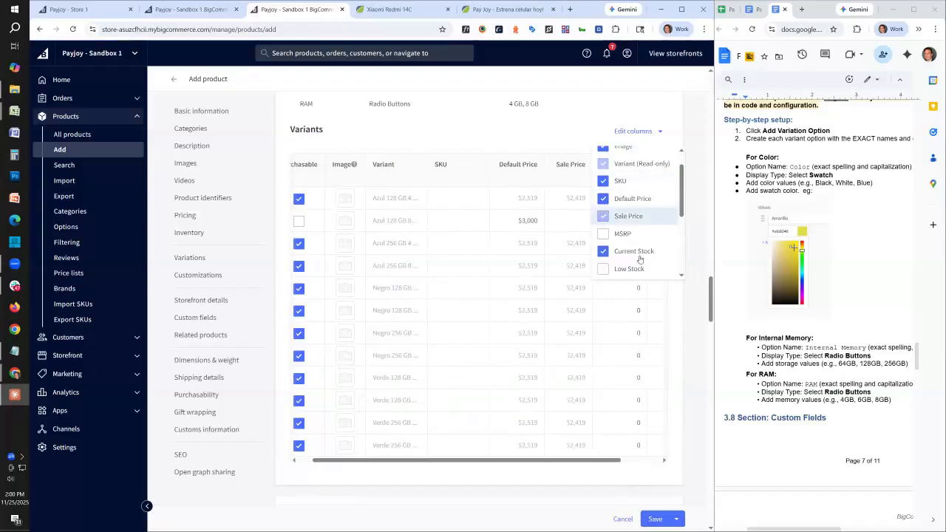
pyautogui.click(654, 105)
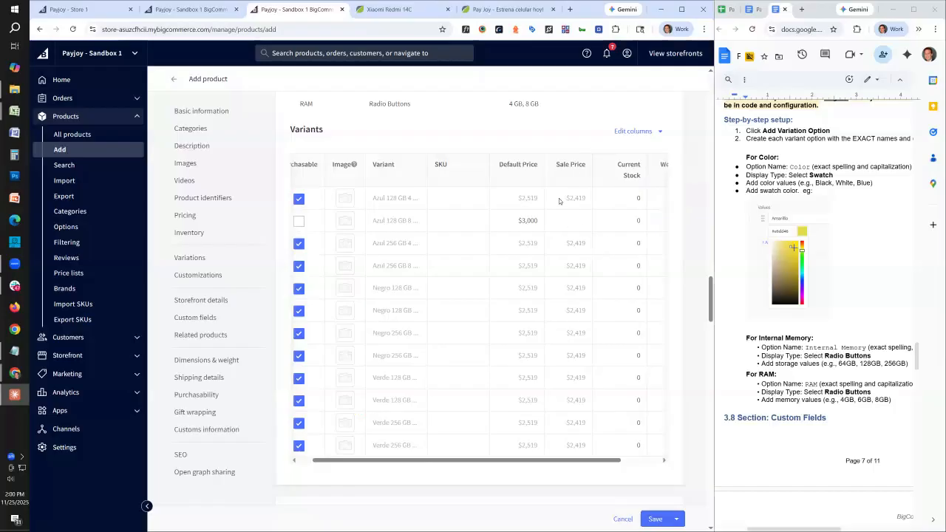
pyautogui.click(611, 198)
pyautogui.press('Down')
pyautogui.press('Down')
pyautogui.moveTo(576, 199); pyautogui.dragTo(627, 202)
pyautogui.click(629, 202)
# Make the Negro 128 GB 8 GB variant non-purchasable.
pyautogui.hscroll(-1, 543, 463)
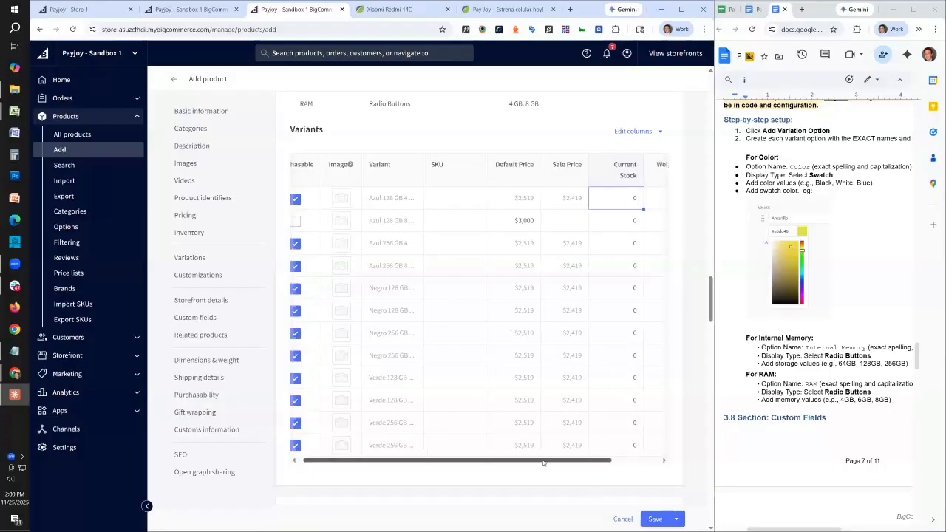
pyautogui.hscroll(-2, 543, 463)
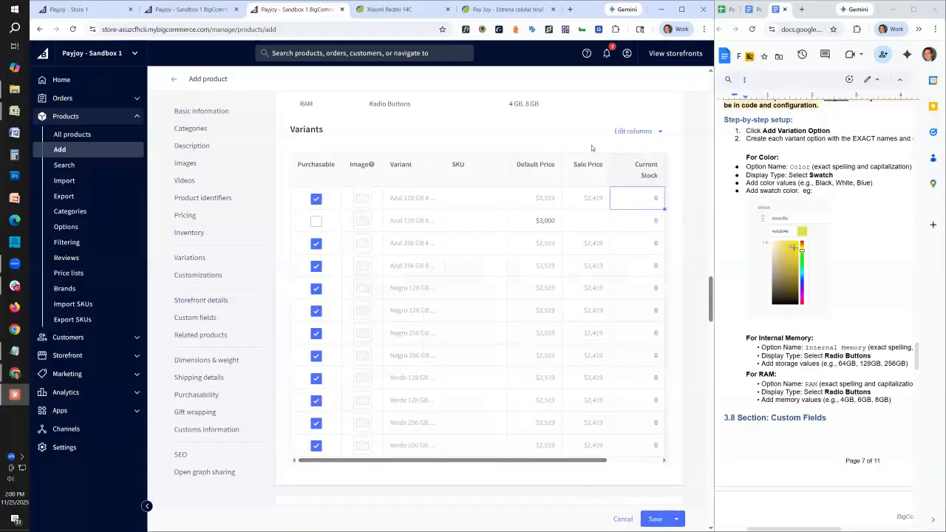
pyautogui.scroll(-2, 576, 233)
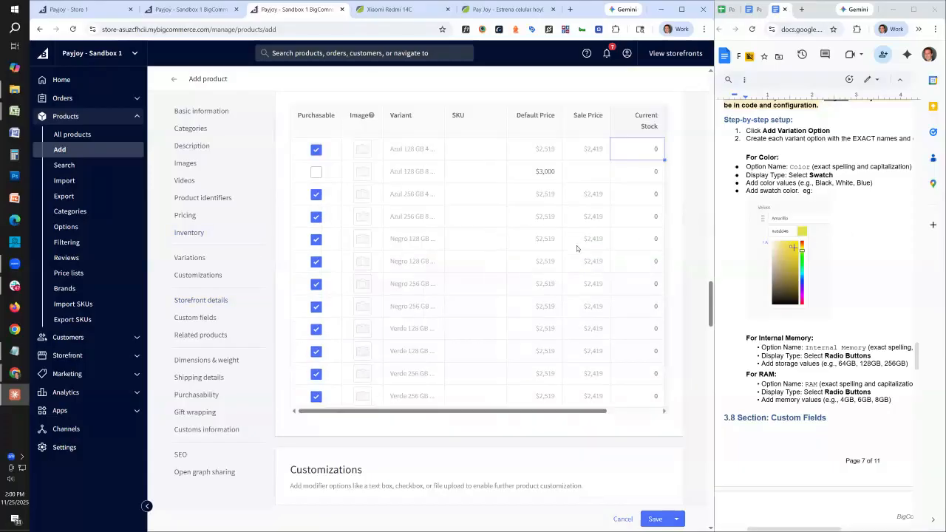
pyautogui.scroll(1, 602, 272)
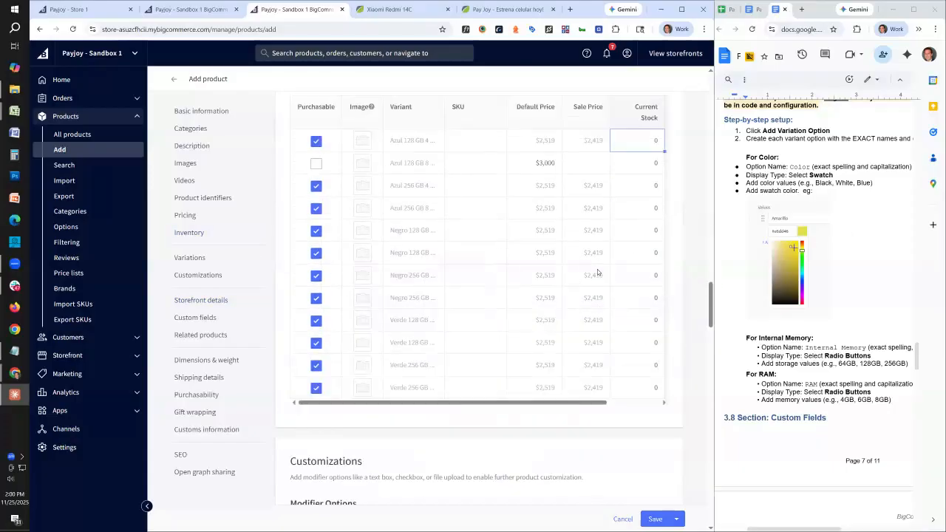
pyautogui.click(319, 270)
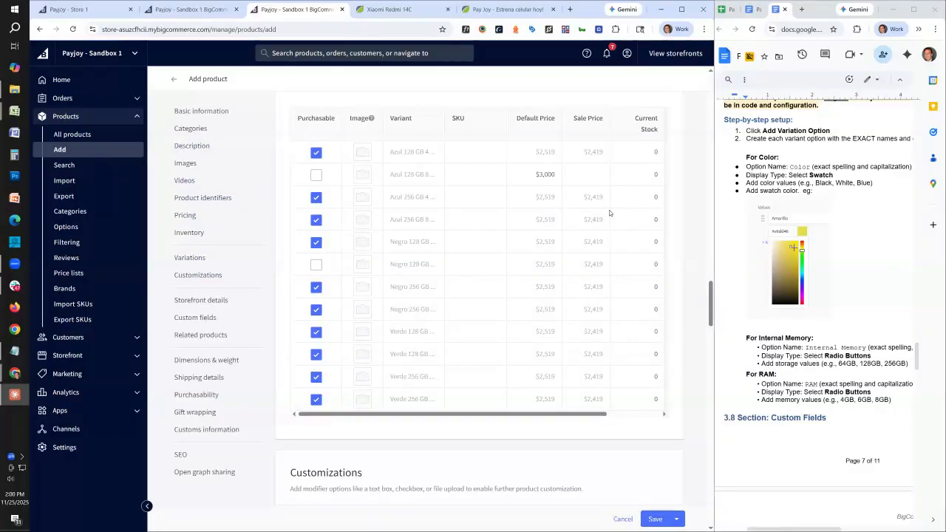
pyautogui.click(590, 308)
# Go to the Custom Fields section of the product form and the matching custom field instructions in the guide.
pyautogui.scroll(-1, 591, 273)
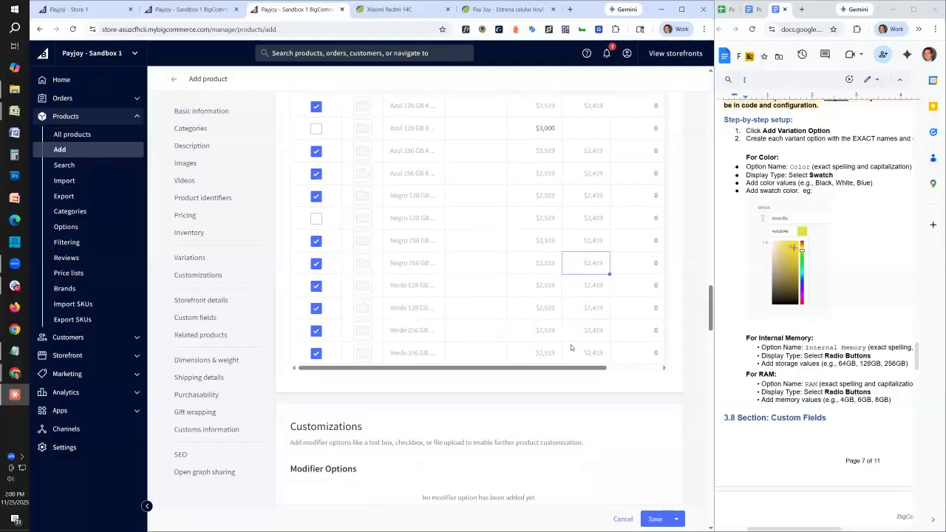
pyautogui.scroll(-3, 569, 342)
pyautogui.scroll(-3, 569, 335)
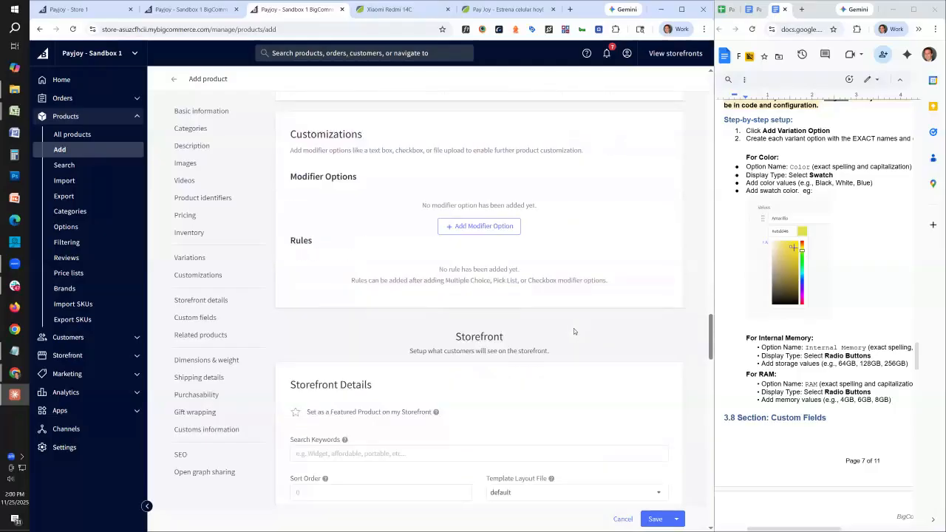
pyautogui.scroll(-3, 805, 321)
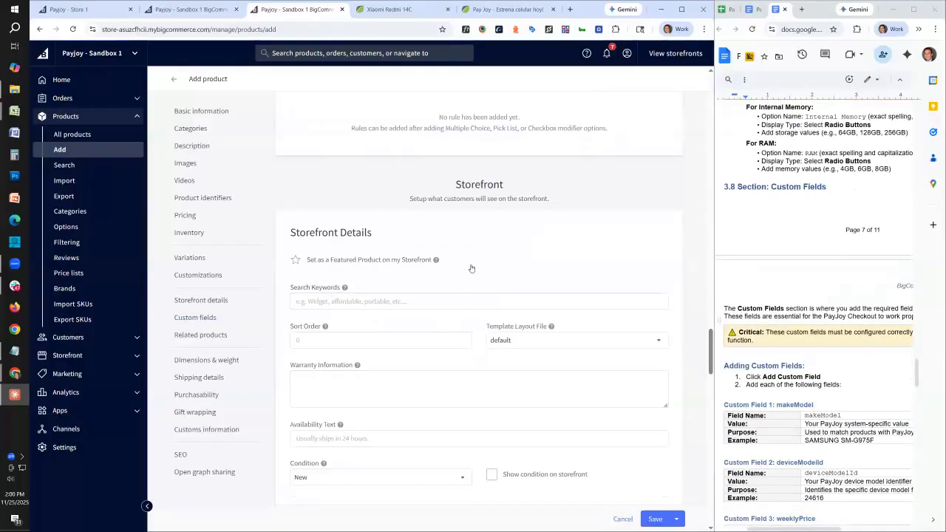
pyautogui.click(195, 317)
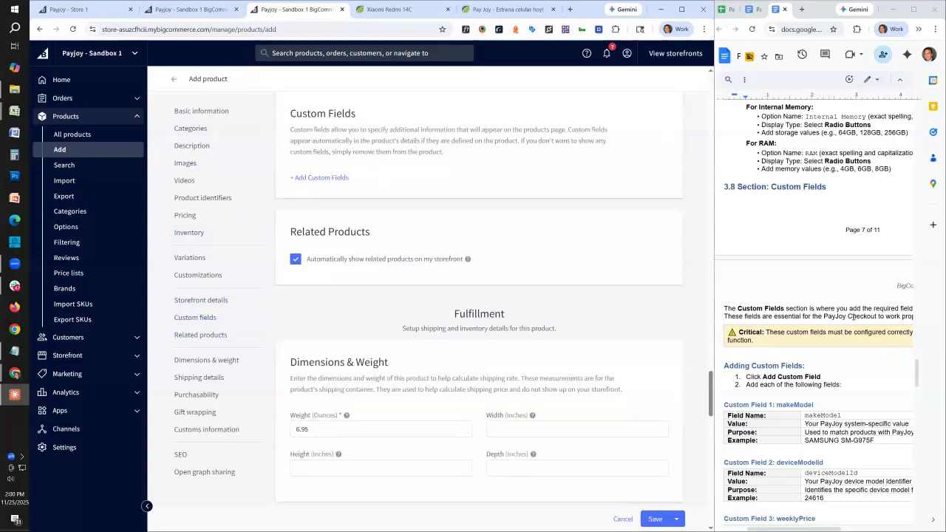
pyautogui.scroll(-4, 850, 314)
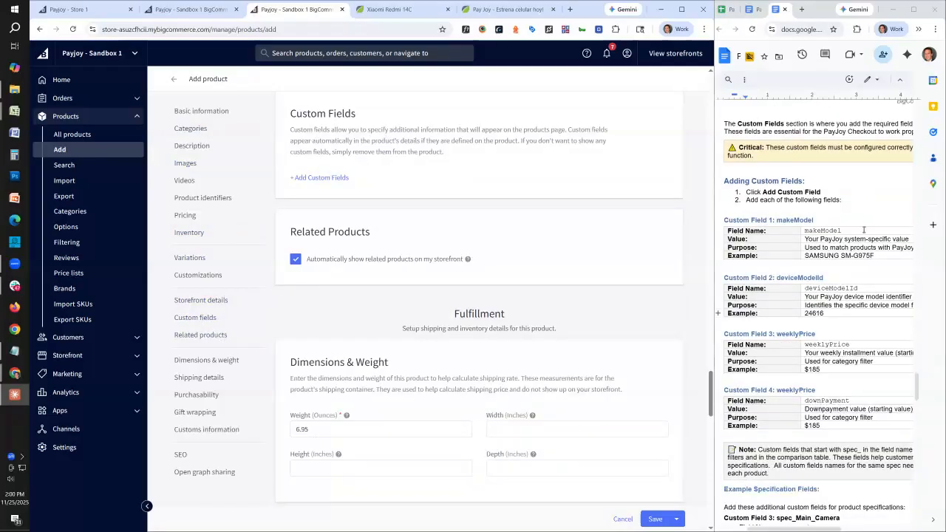
# Add a custom field to the product and name it makeModel, copying the name from the guide.
pyautogui.click(823, 231)
pyautogui.moveTo(823, 230); pyautogui.dragTo(823, 235)
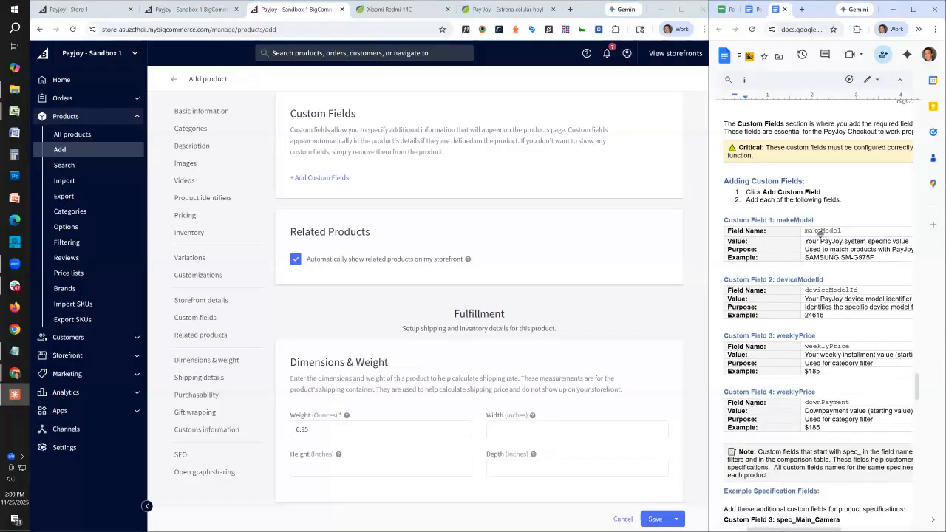
pyautogui.click(340, 178)
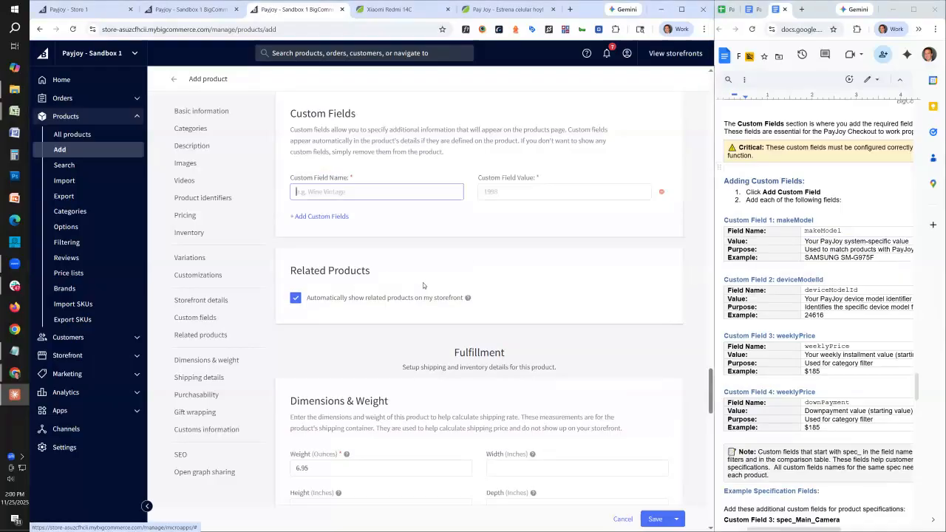
pyautogui.moveTo(842, 230); pyautogui.dragTo(801, 230)
pyautogui.hotkey('ctrl', 'c')
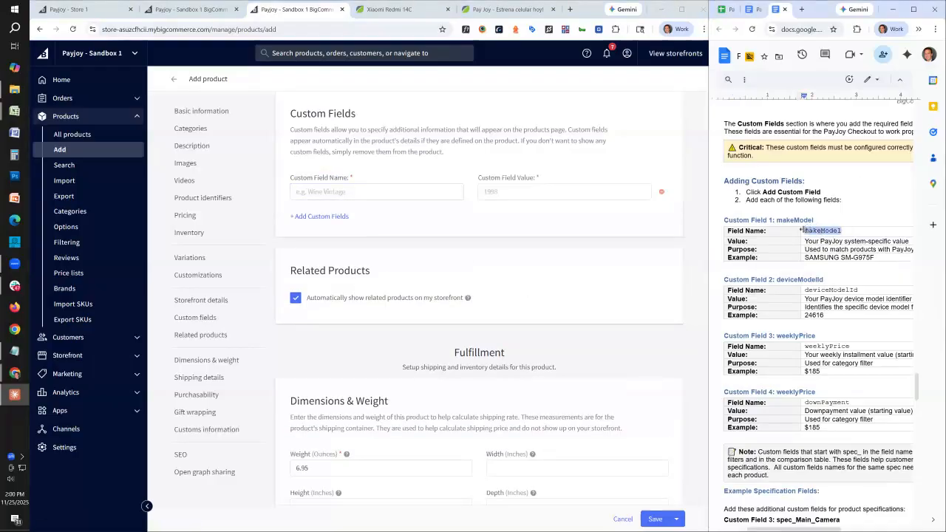
pyautogui.click(303, 194)
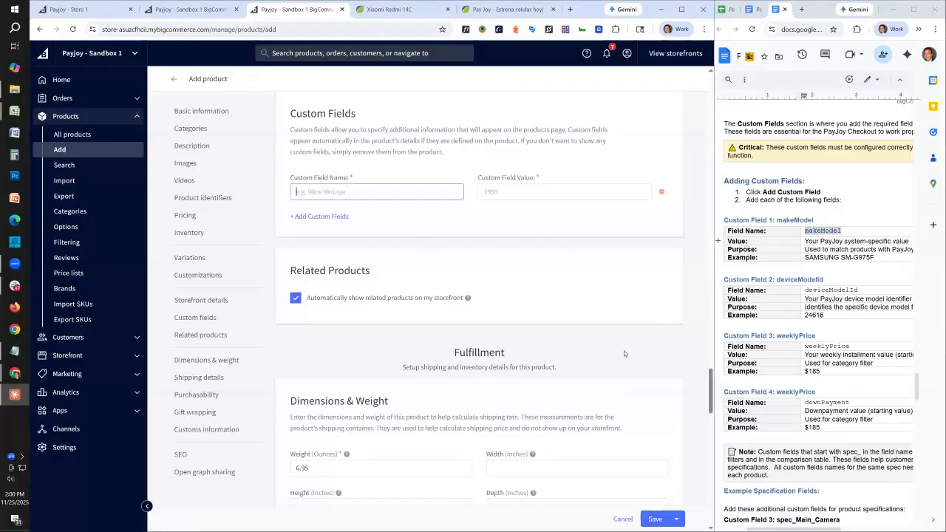
pyautogui.hotkey('ctrl', 'v')
pyautogui.scroll(1, 368, 195)
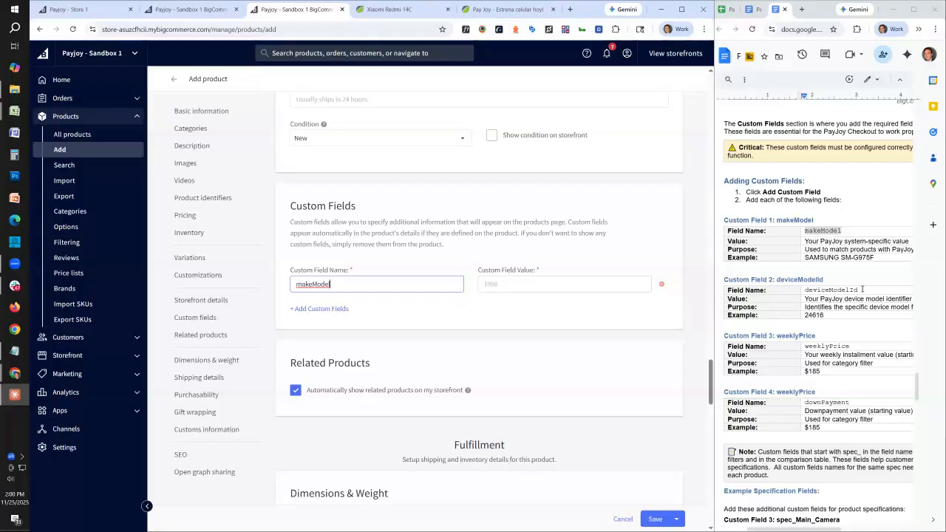
# Set the makeModel custom field's value to the guide's example, SAMSUNG SM-G975F.
pyautogui.moveTo(863, 289); pyautogui.dragTo(796, 289)
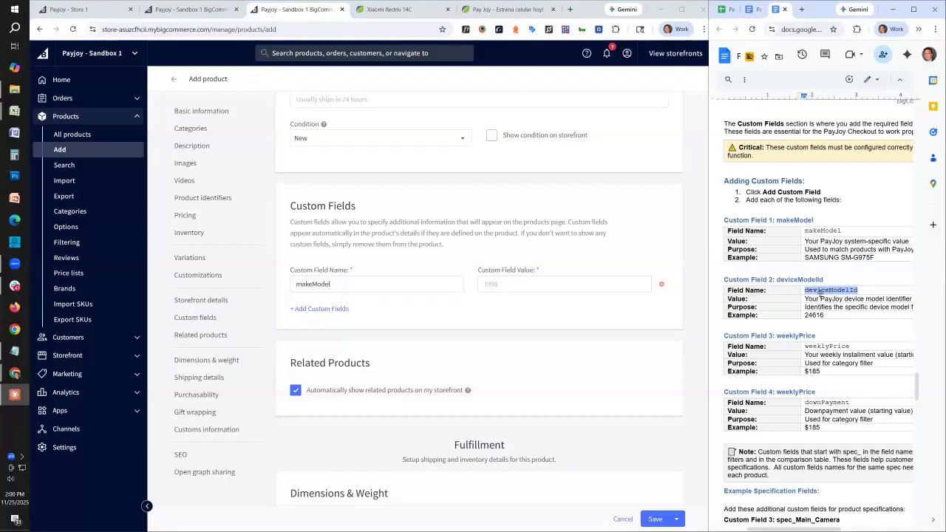
pyautogui.moveTo(834, 256); pyautogui.dragTo(804, 258)
pyautogui.hotkey('ctrl', 'c')
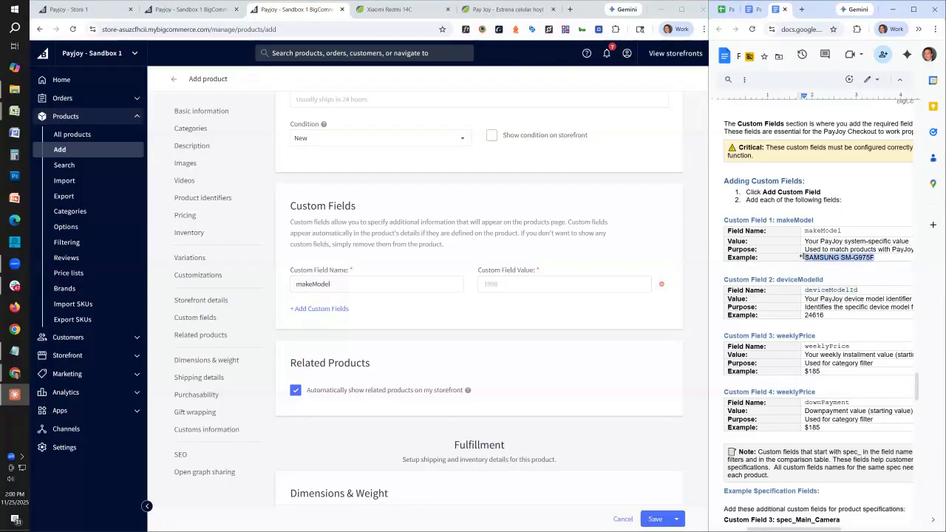
pyautogui.click(539, 283)
pyautogui.hotkey('ctrl', 'v')
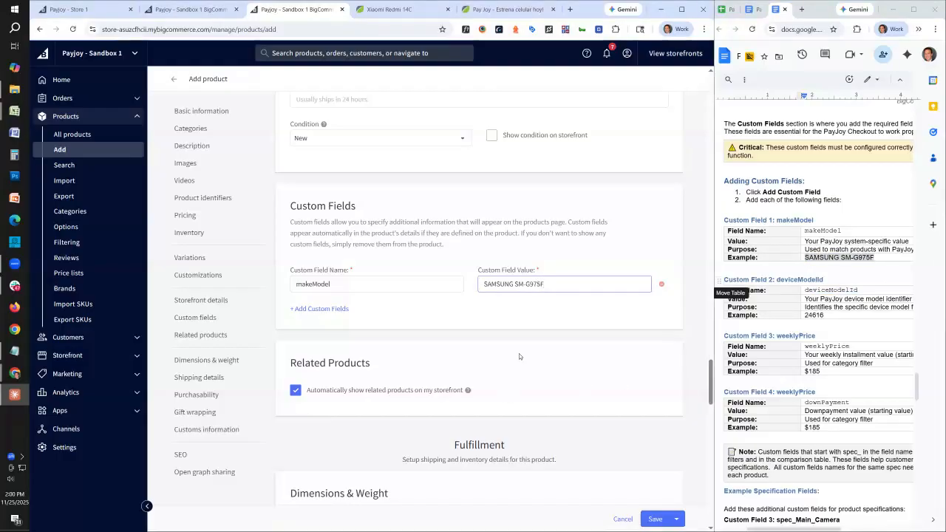
# Add a second custom field named deviceModelId, copied from the guide without extra text, with the value 5546.
pyautogui.click(330, 309)
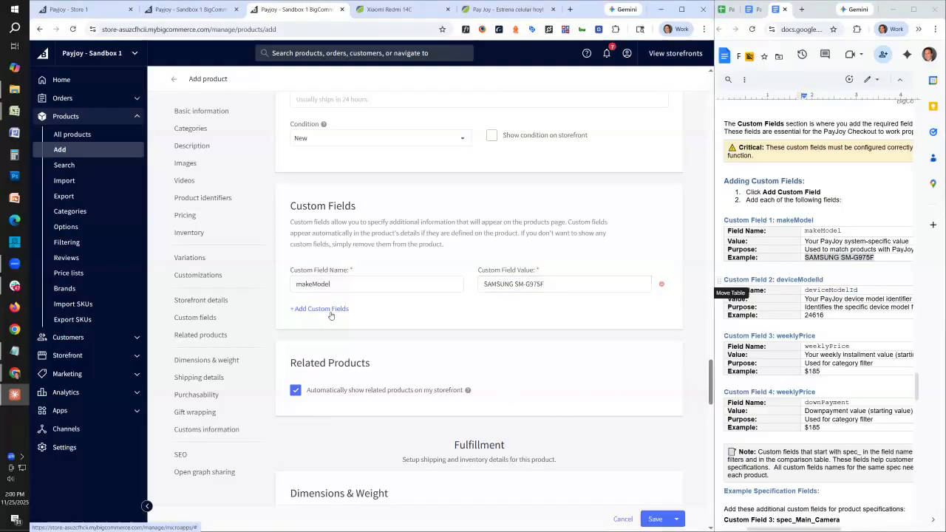
pyautogui.moveTo(870, 292); pyautogui.dragTo(791, 286)
pyautogui.hotkey('ctrl', 'c')
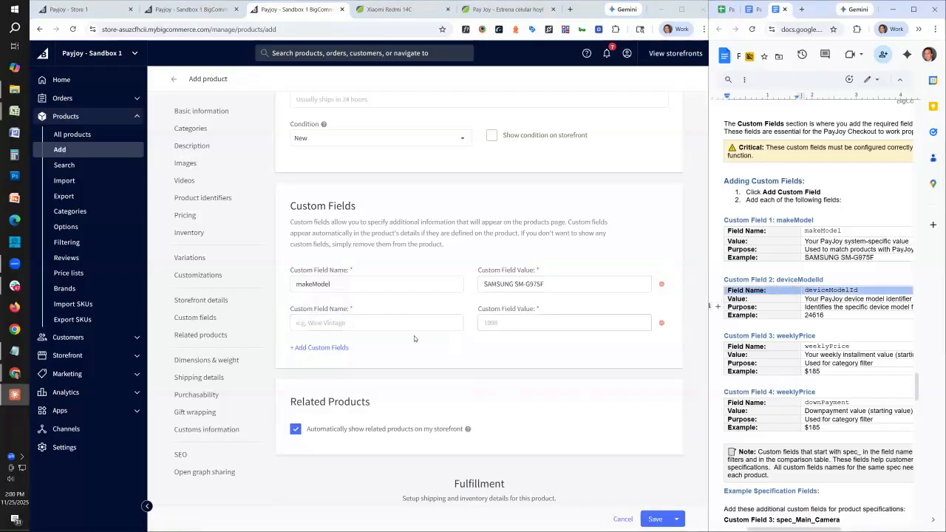
pyautogui.click(403, 323)
pyautogui.hotkey('ctrl', 'v')
pyautogui.moveTo(332, 324); pyautogui.dragTo(220, 327)
pyautogui.press('BackSpace')
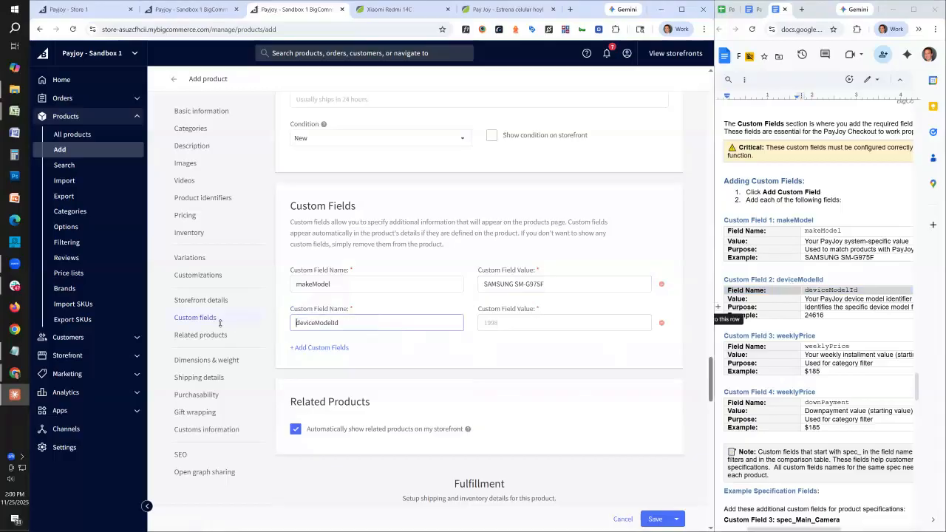
pyautogui.doubleClick(829, 291)
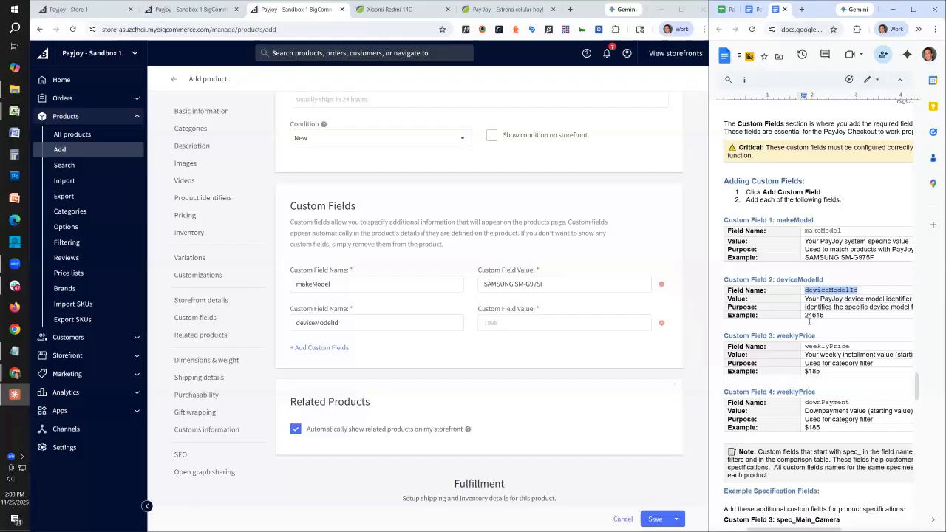
pyautogui.click(496, 325)
pyautogui.write('5545')
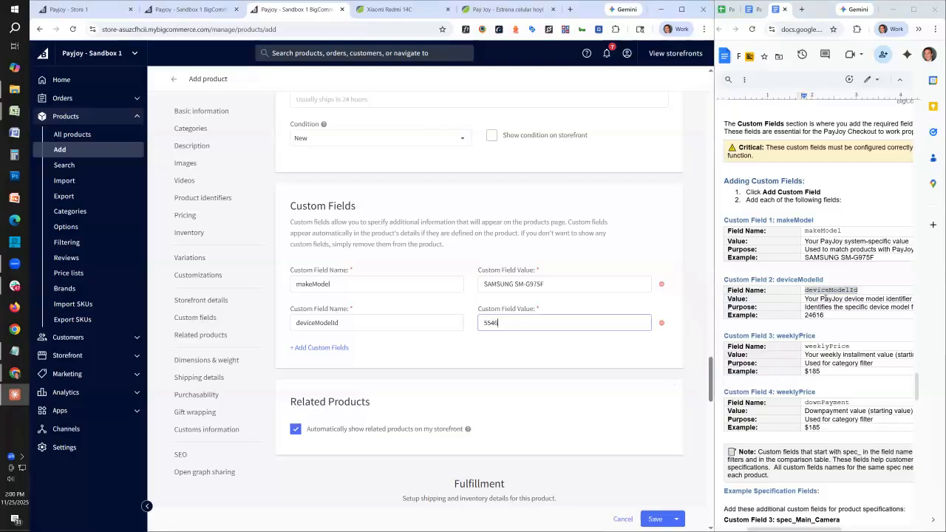
# Add a third custom field and name it weeklyPrice, copying the name from the guide.
pyautogui.click(317, 348)
pyautogui.click(379, 360)
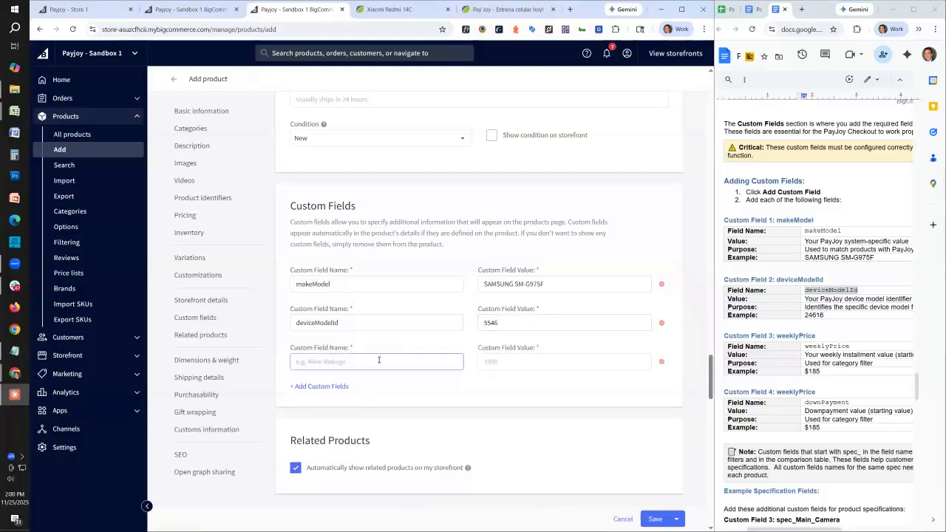
pyautogui.moveTo(850, 346); pyautogui.dragTo(804, 346)
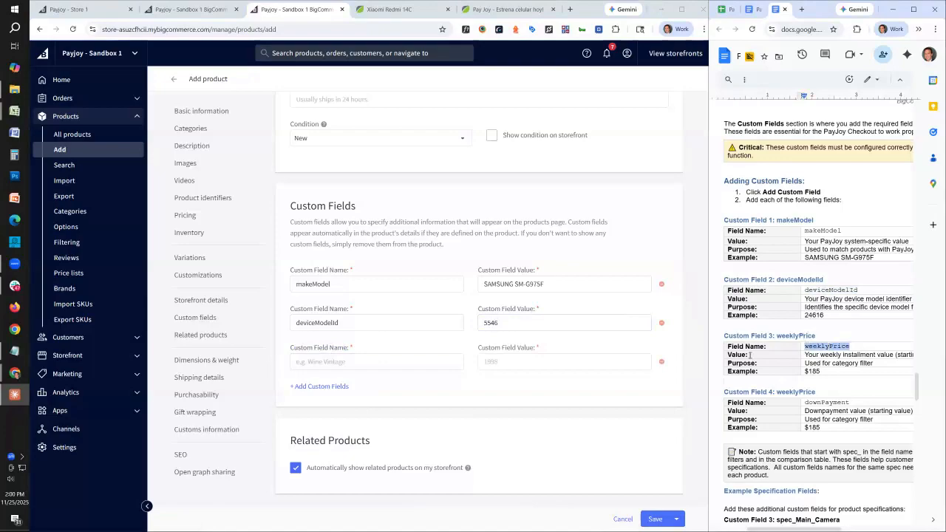
pyautogui.click(353, 361)
pyautogui.hotkey('ctrl', 'v')
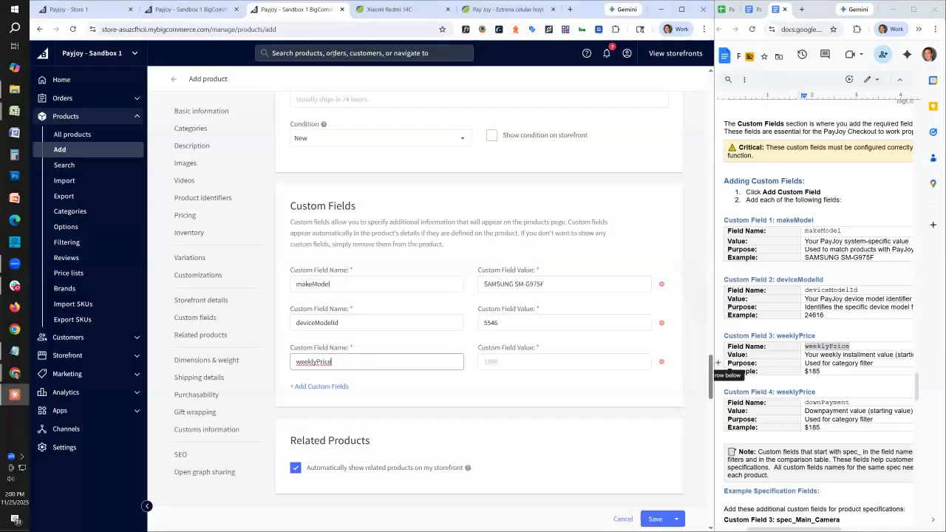
# Switch to the storefront's Shop All Phones page and show the Weekly Price filter options.
pyautogui.click(391, 10)
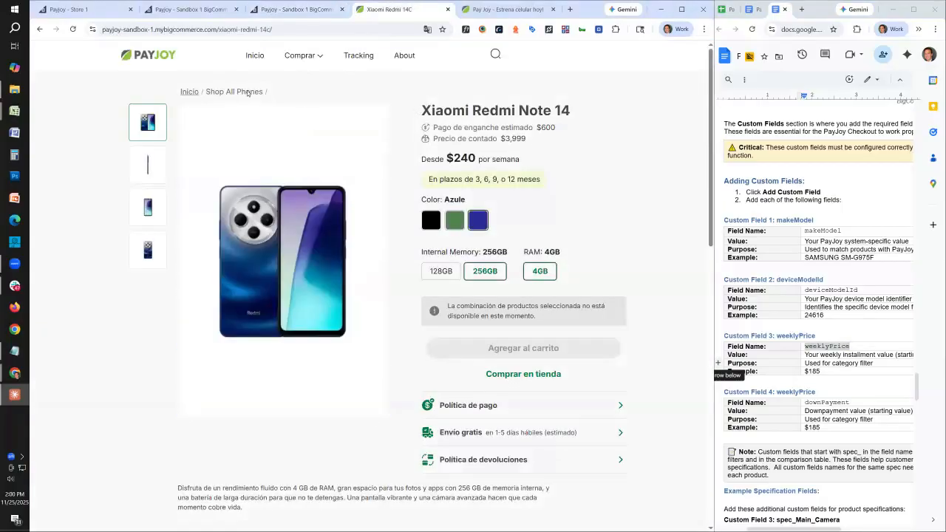
pyautogui.click(246, 106)
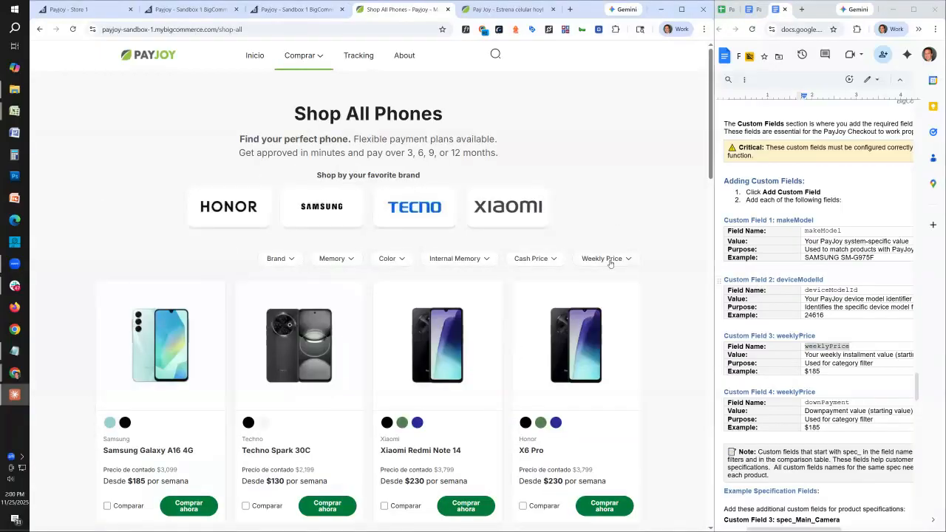
pyautogui.click(610, 260)
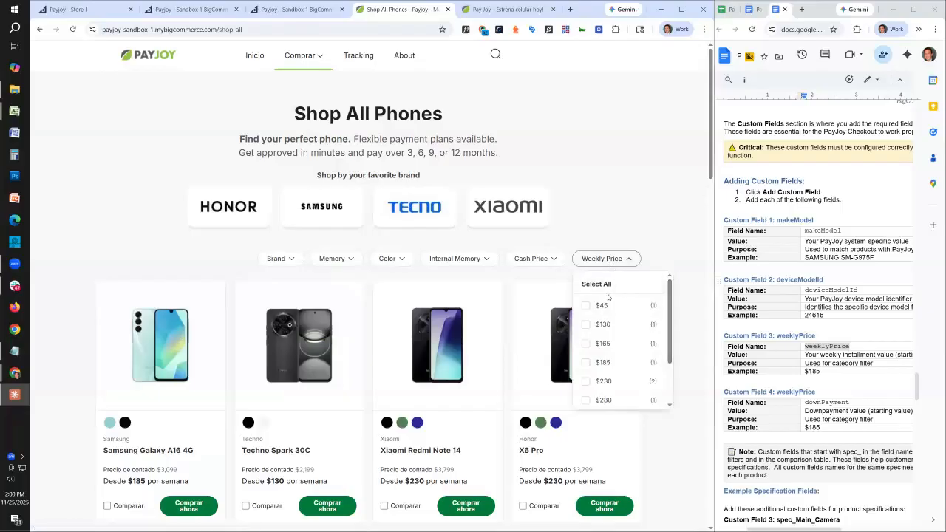
# Return to the new product's form and set the weeklyPrice custom field's value to 185.
pyautogui.click(295, 14)
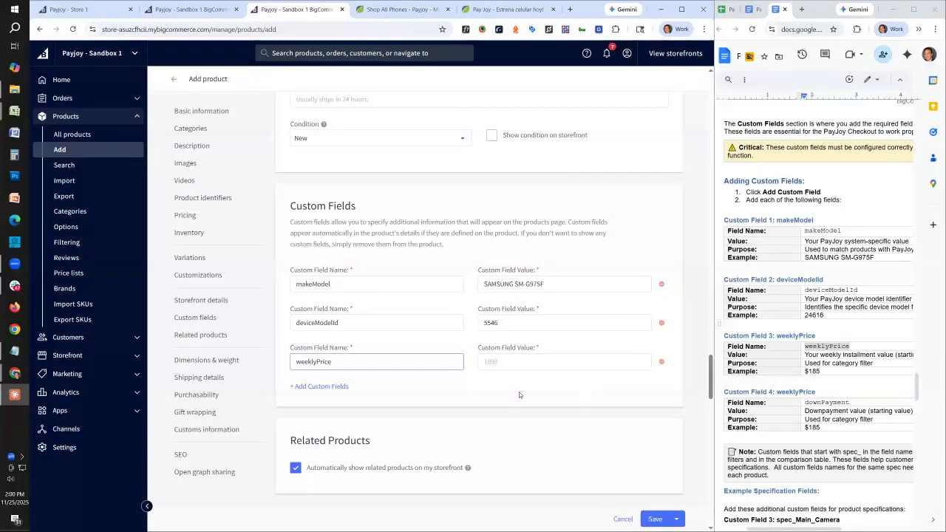
pyautogui.click(525, 363)
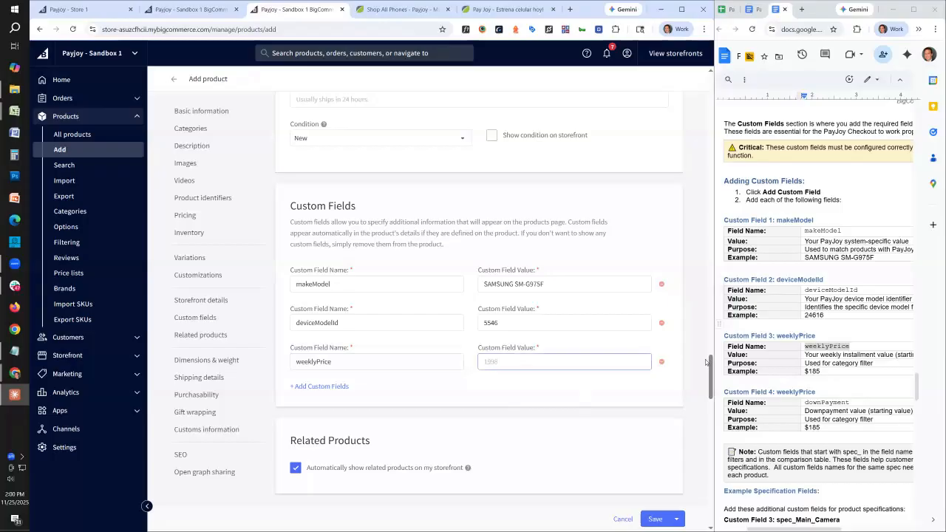
pyautogui.write('185')
# Open the Techno Spark 30C on the storefront and compare its cash and weekly prices with the 256GB and 8GB variant selected.
pyautogui.click(400, 9)
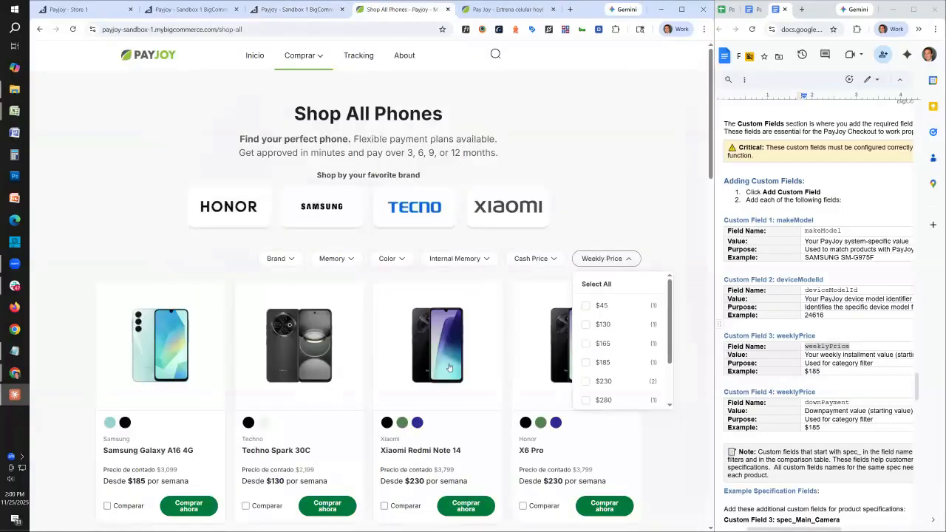
pyautogui.click(281, 358)
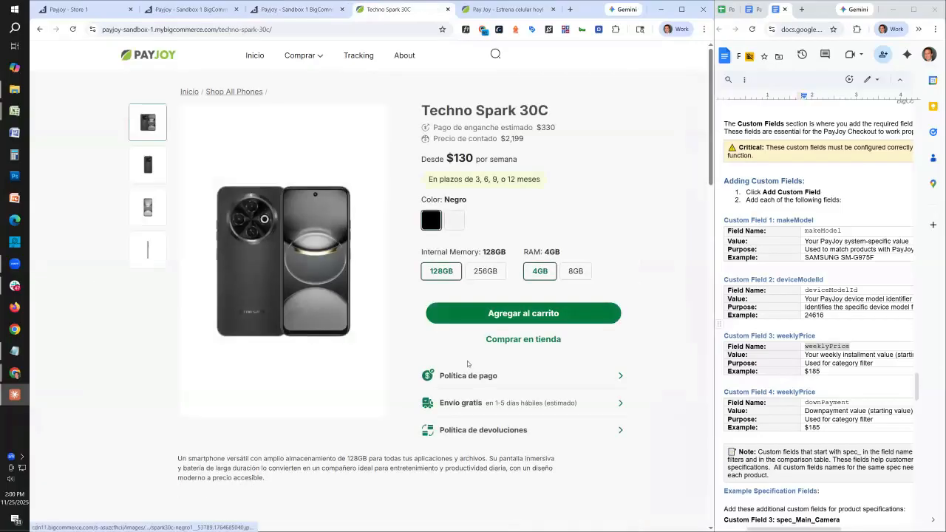
pyautogui.moveTo(500, 140); pyautogui.dragTo(524, 140)
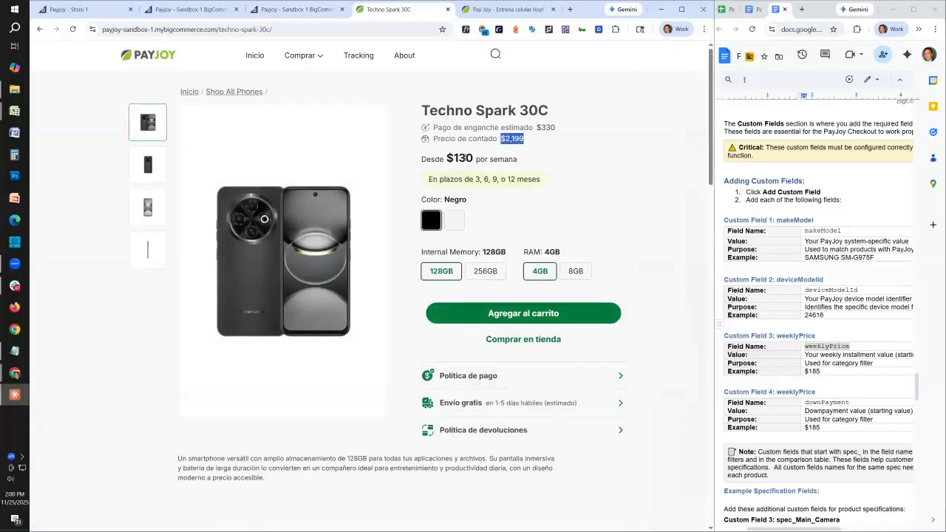
pyautogui.moveTo(474, 160); pyautogui.dragTo(454, 160)
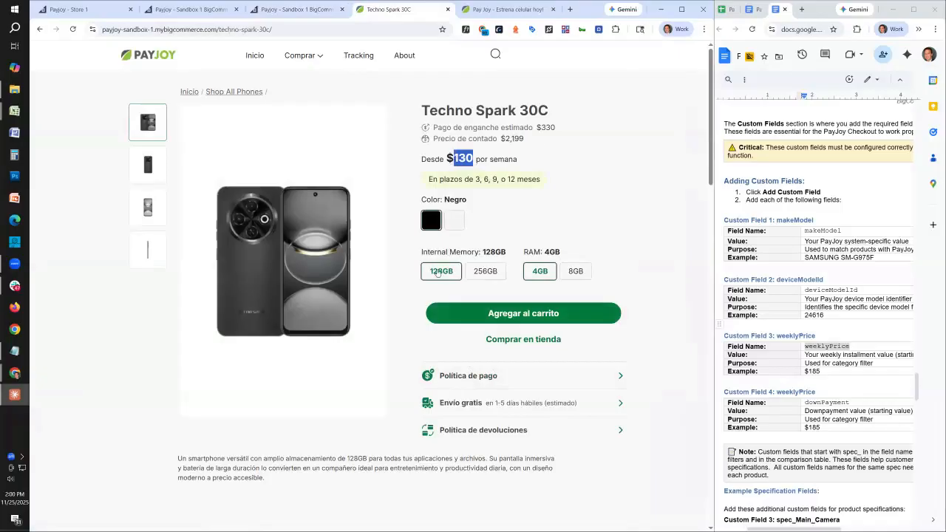
pyautogui.click(488, 272)
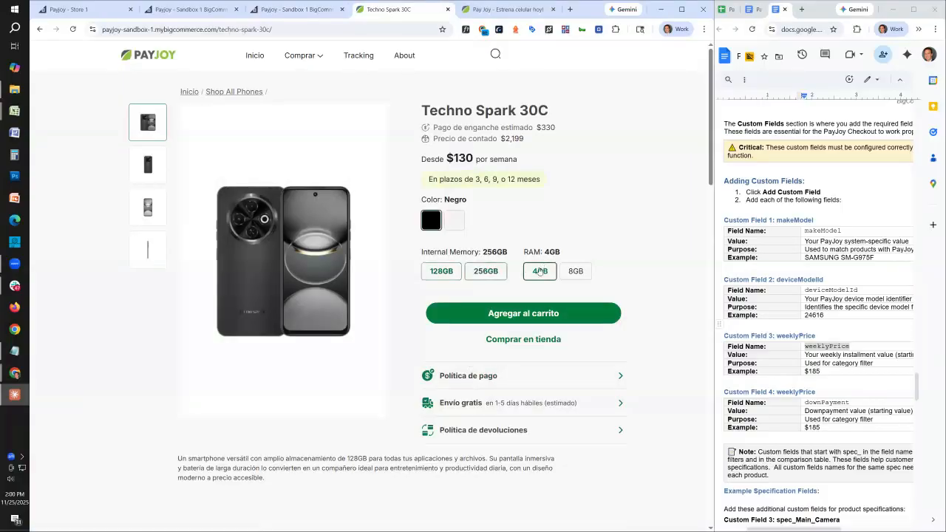
pyautogui.click(584, 272)
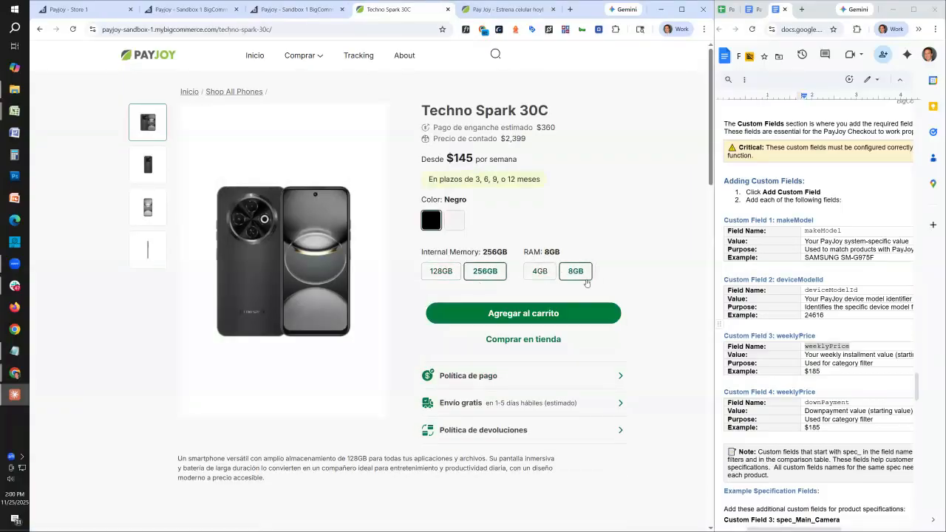
pyautogui.moveTo(500, 139); pyautogui.dragTo(525, 139)
pyautogui.moveTo(474, 159); pyautogui.dragTo(446, 159)
# Add a fourth custom field to the product named downPayment, copied from the guide, with the value 350.
pyautogui.click(282, 14)
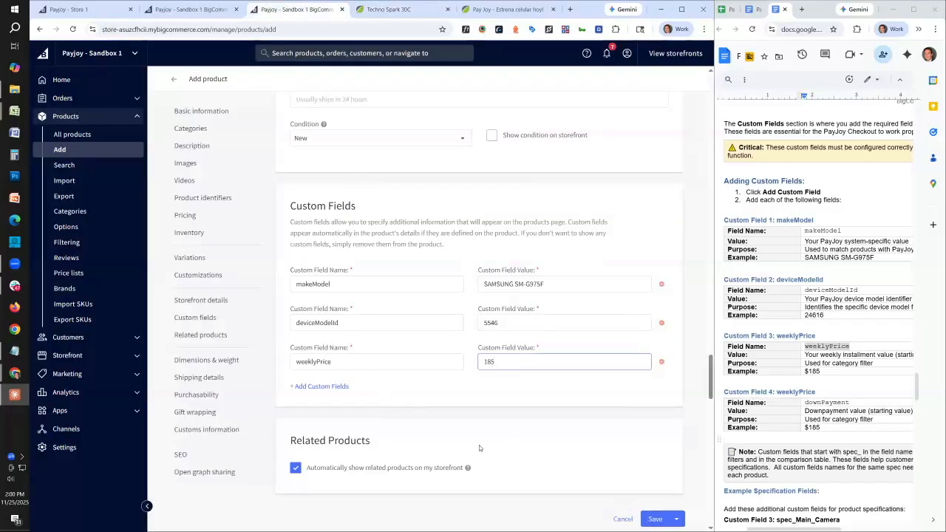
pyautogui.click(320, 386)
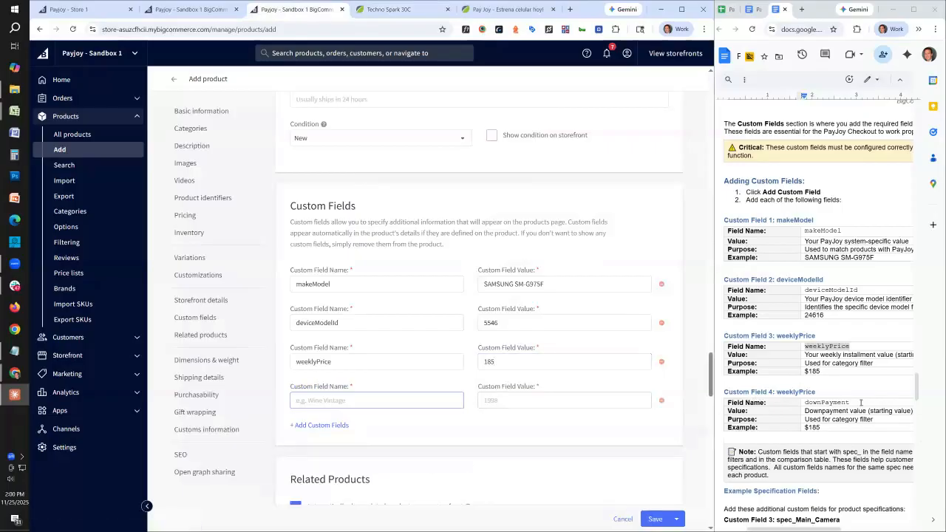
pyautogui.moveTo(847, 402); pyautogui.dragTo(817, 402)
pyautogui.hotkey('ctrl', 'c')
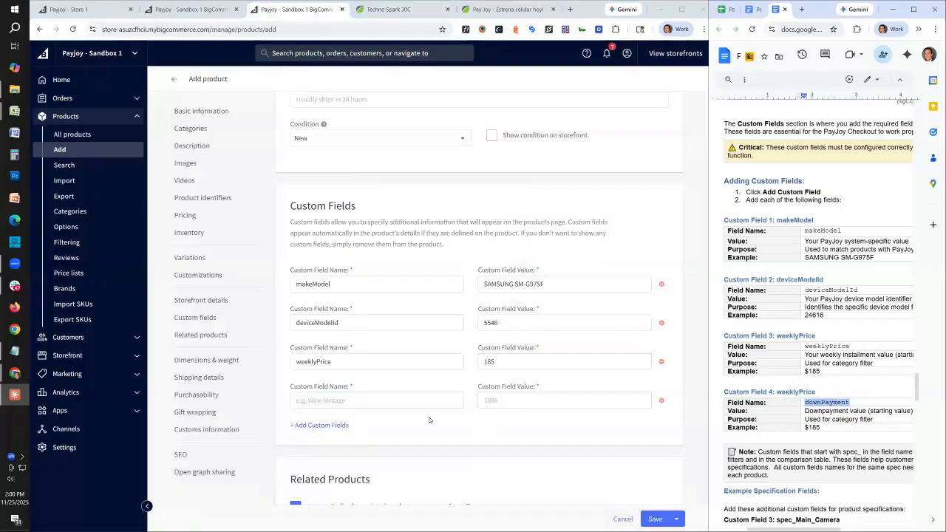
pyautogui.click(419, 404)
pyautogui.hotkey('ctrl', 'v')
pyautogui.click(557, 404)
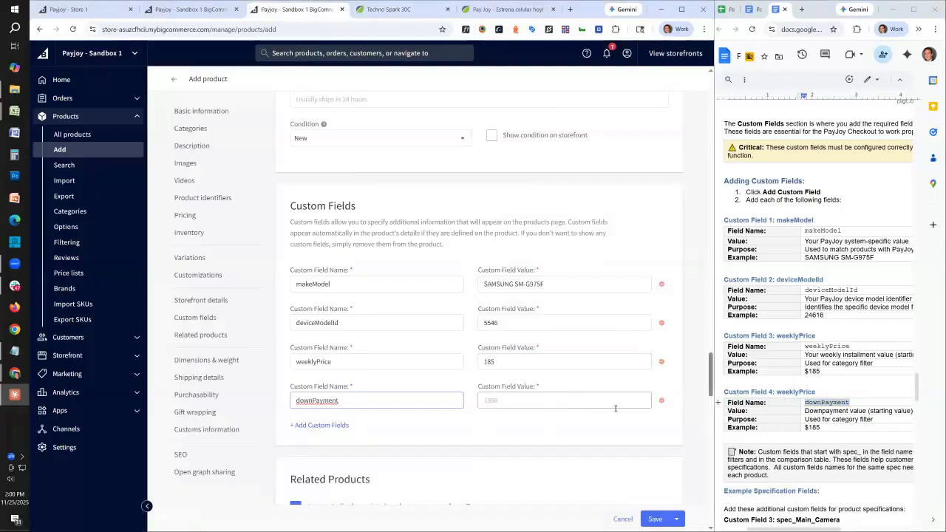
pyautogui.write('350')
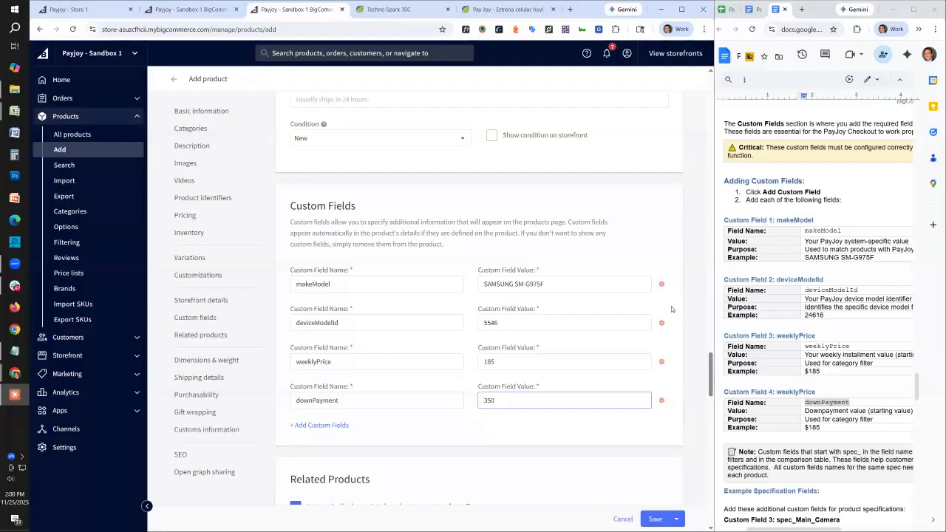
# Review the downPayment and weeklyPrice field names, and check the Weekly Price filter on the storefront's Shop All Phones page.
pyautogui.scroll(-1, 563, 295)
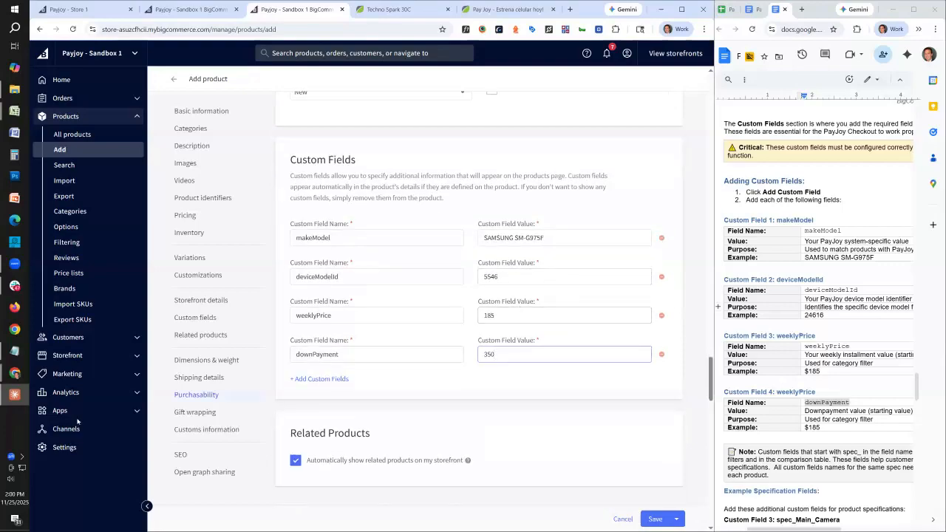
pyautogui.moveTo(347, 353); pyautogui.dragTo(280, 360)
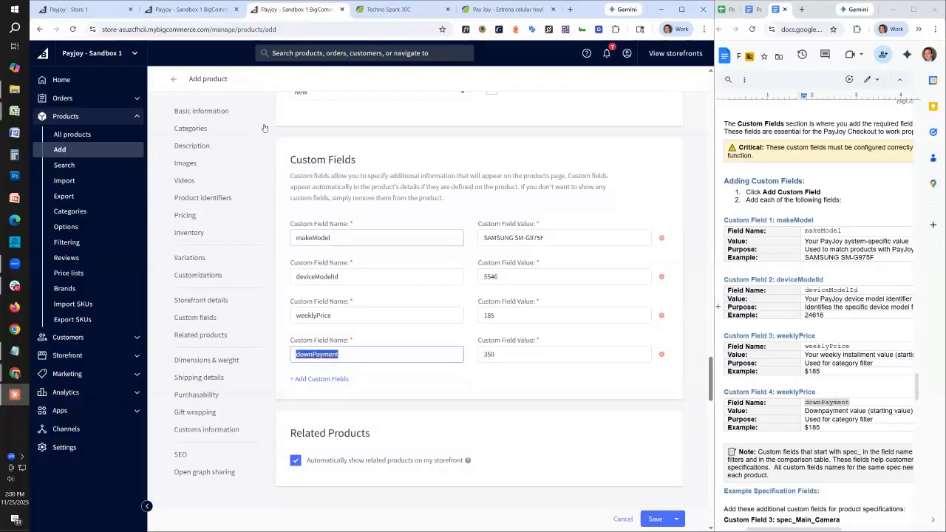
pyautogui.moveTo(337, 315); pyautogui.dragTo(244, 320)
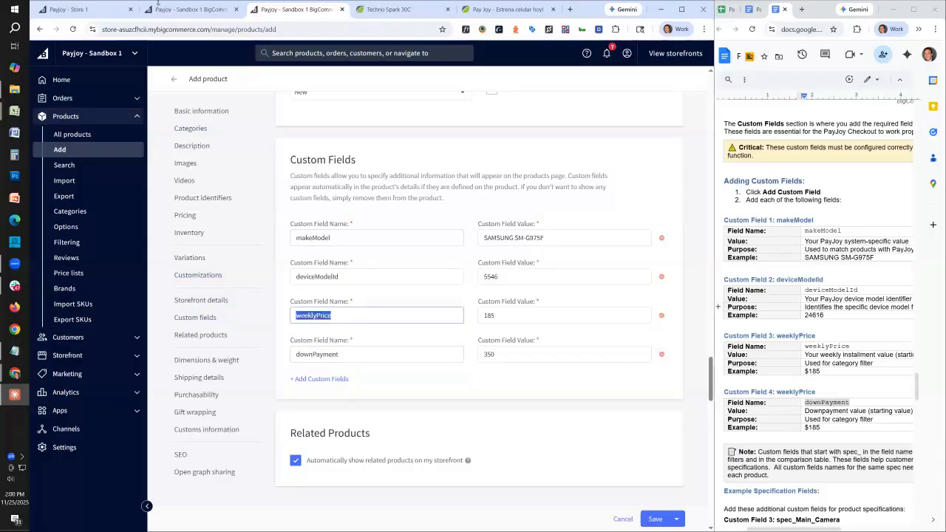
pyautogui.click(326, 316)
pyautogui.click(209, 14)
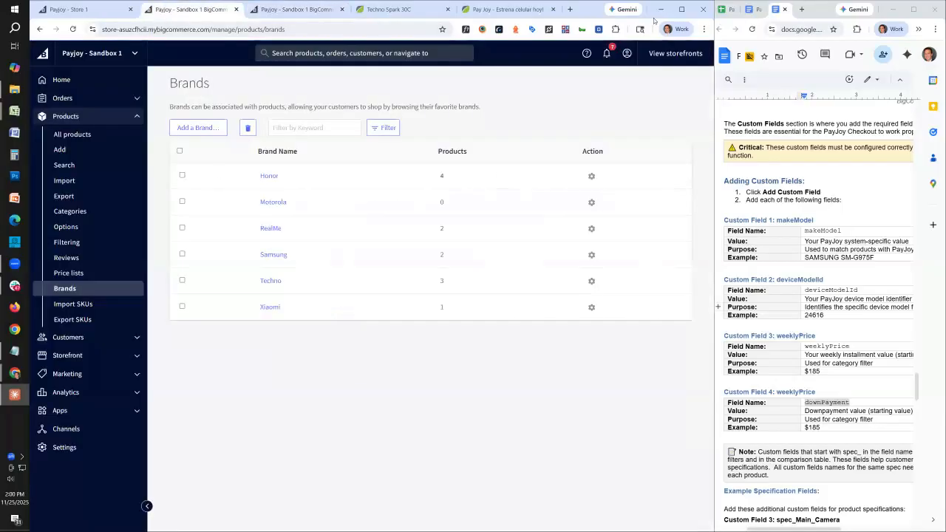
pyautogui.click(378, 11)
pyautogui.rightClick(379, 68)
pyautogui.rightClick(351, 92)
pyautogui.click(377, 105)
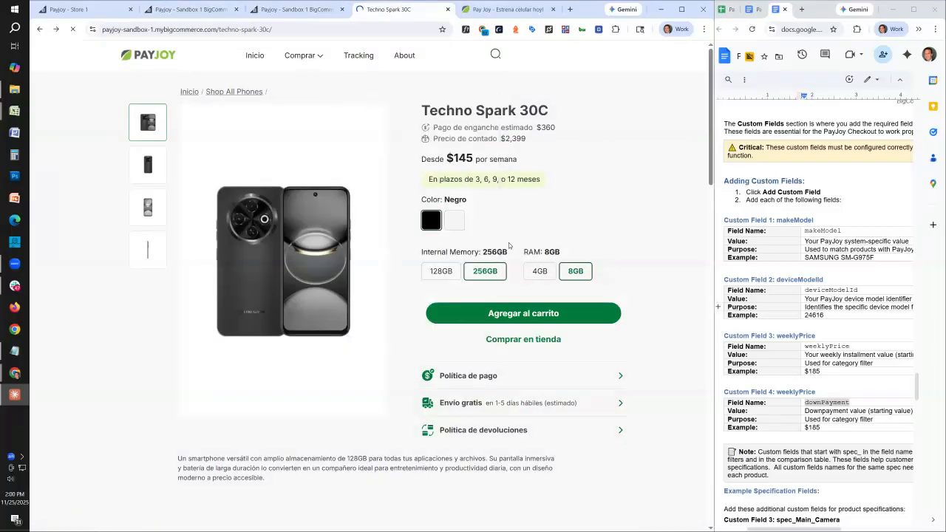
pyautogui.click(601, 181)
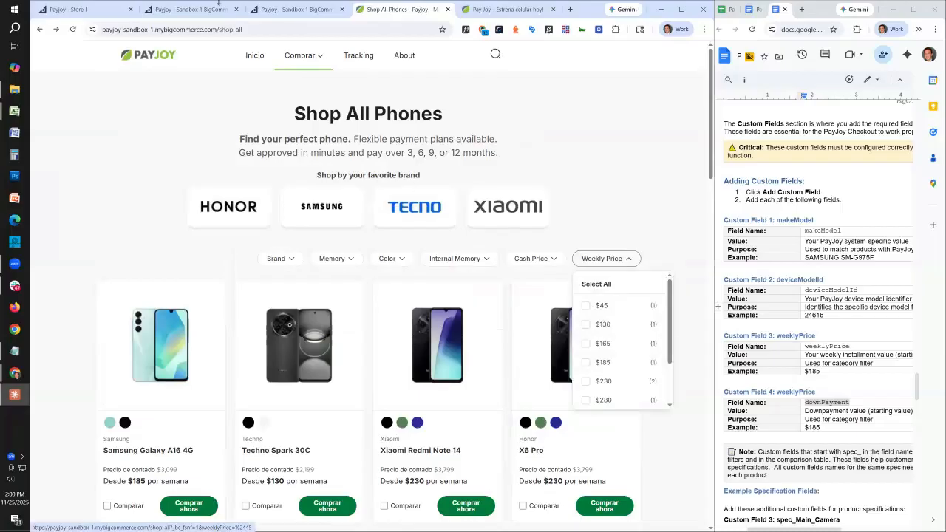
# Return to the product form and add a fifth, blank custom field below downPayment.
pyautogui.click(296, 8)
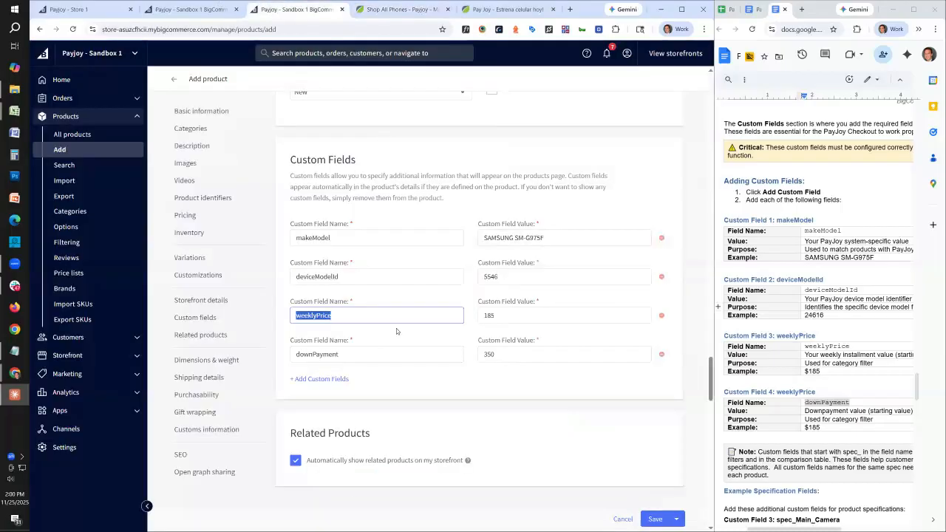
pyautogui.click(361, 311)
pyautogui.scroll(-1, 433, 357)
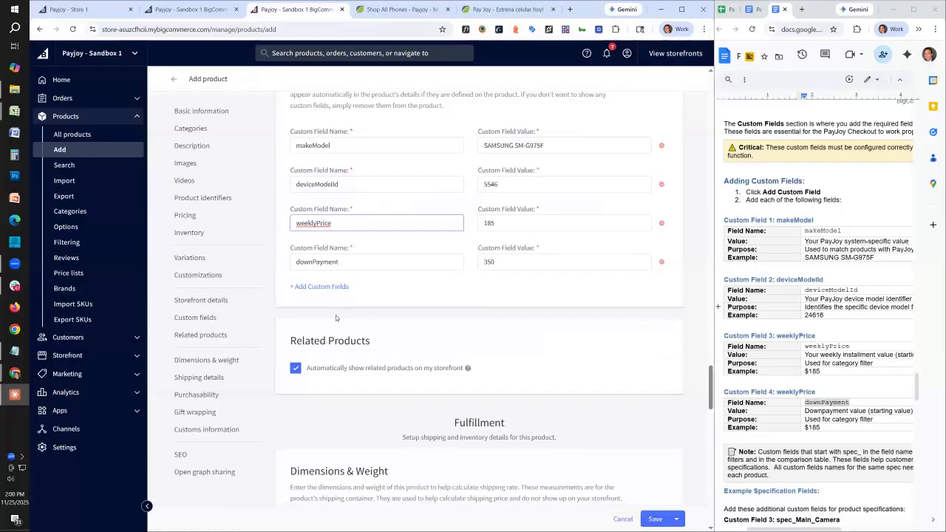
pyautogui.click(339, 287)
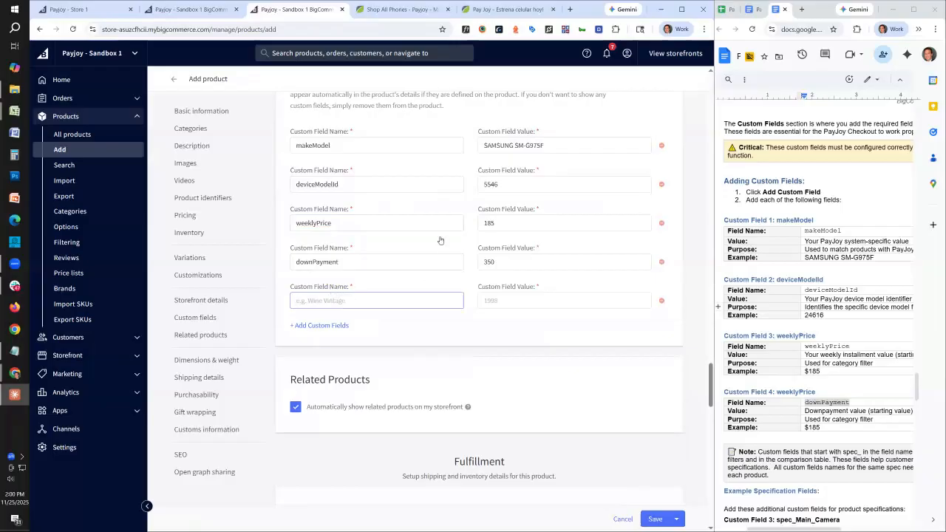
pyautogui.moveTo(348, 262); pyautogui.dragTo(277, 273)
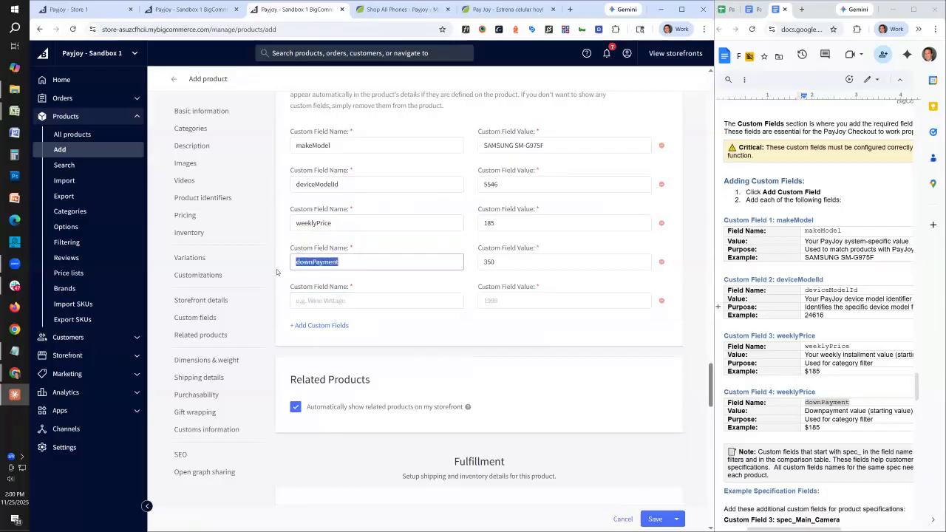
pyautogui.moveTo(334, 224); pyautogui.dragTo(286, 228)
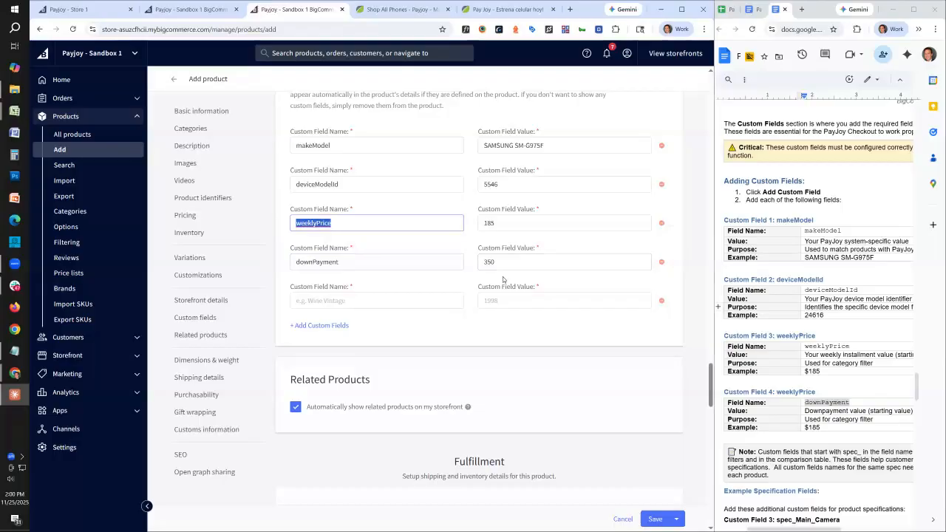
# Find the example specification fields in the guide and make the blank custom field's name ready for entry.
pyautogui.click(908, 419)
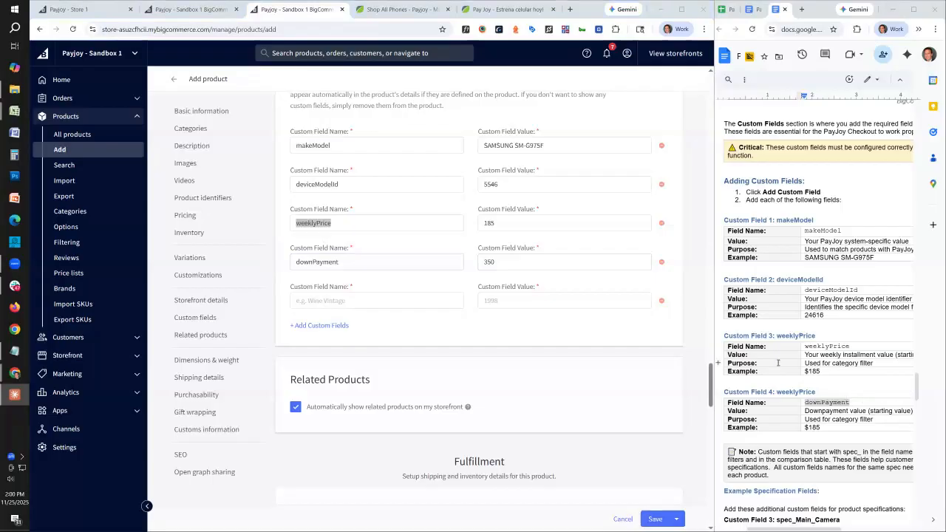
pyautogui.scroll(-3, 775, 366)
pyautogui.scroll(-2, 775, 366)
pyautogui.click(336, 302)
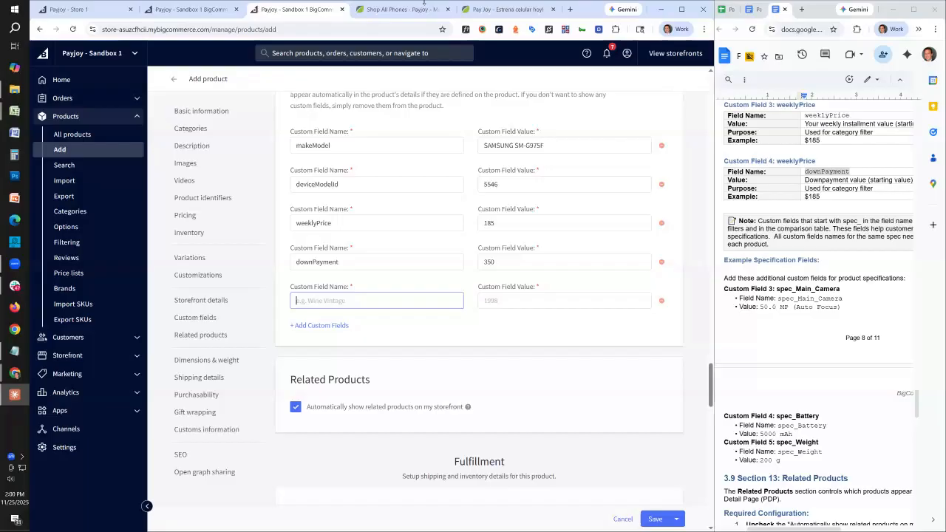
# Check the Xiaomi Redmi 14C storefront page for the product comparison section, and return to the Shop All Phones page.
pyautogui.click(399, 9)
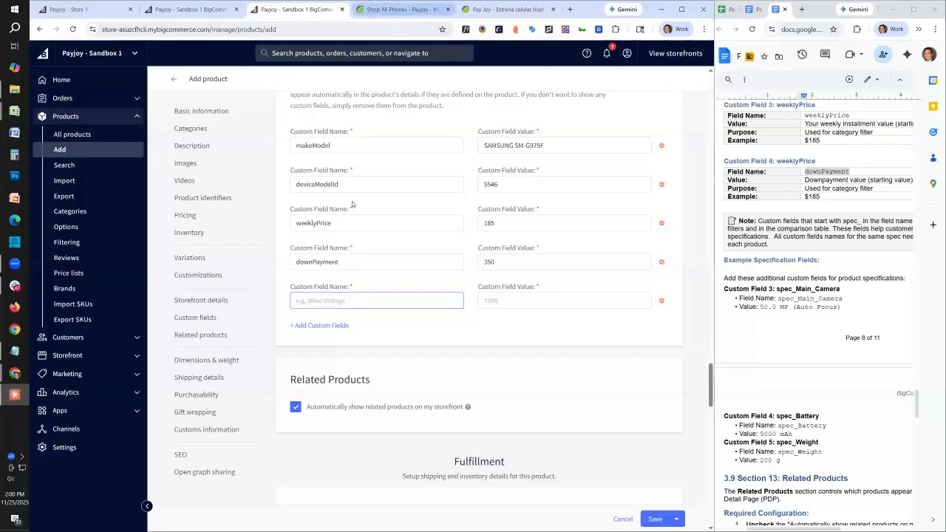
pyautogui.click(438, 345)
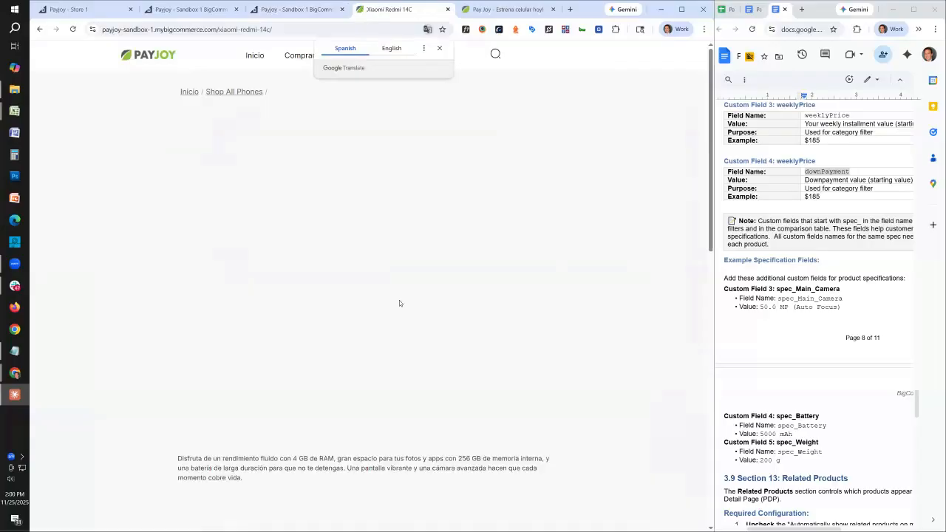
pyautogui.scroll(-6, 399, 308)
pyautogui.scroll(5, 390, 288)
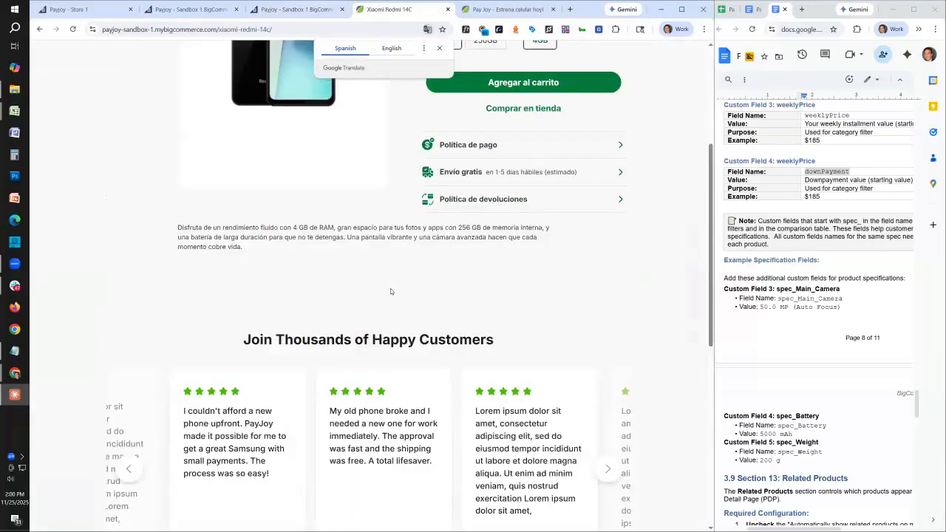
pyautogui.scroll(-7, 427, 276)
pyautogui.scroll(3, 93, 119)
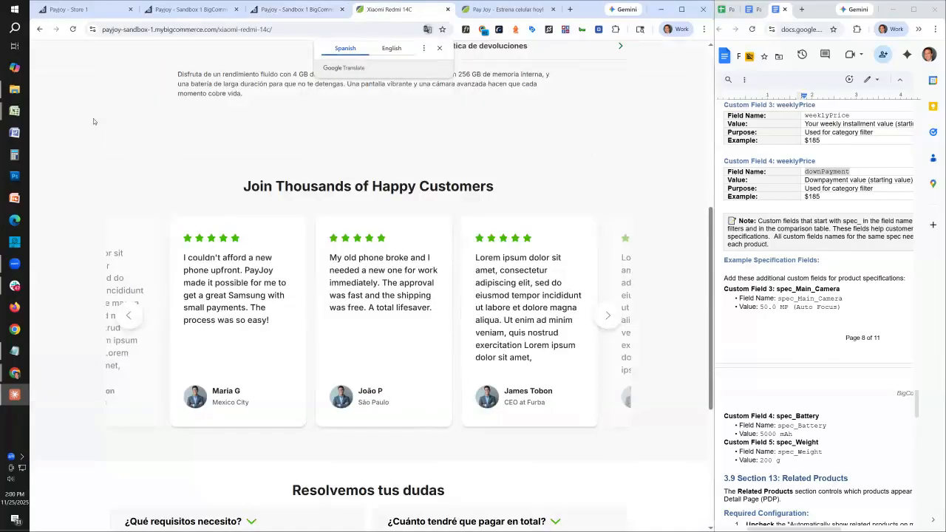
pyautogui.rightClick(96, 129)
pyautogui.click(112, 138)
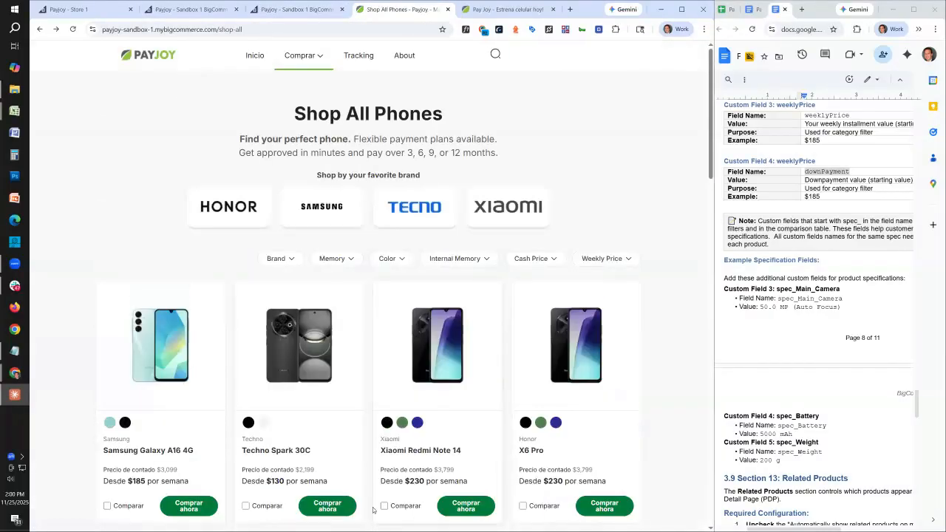
# Examine the specification rows of the Compare Products table on the Samsung Galaxy A16 4G storefront page.
pyautogui.scroll(-2, 181, 194)
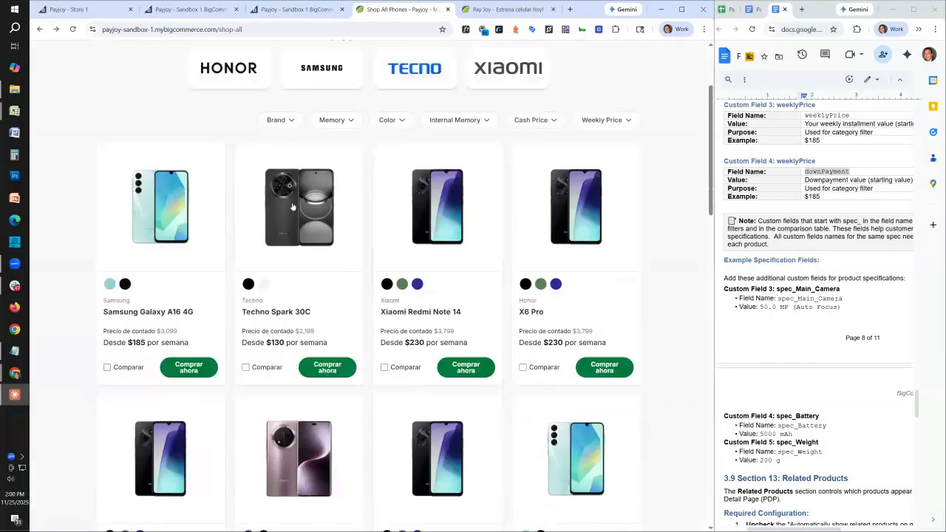
pyautogui.click(124, 190)
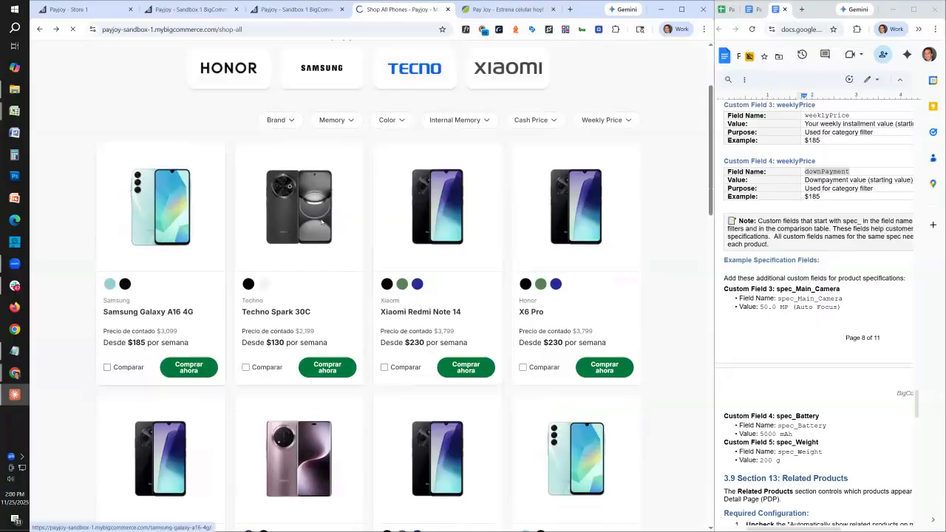
pyautogui.scroll(-8, 577, 258)
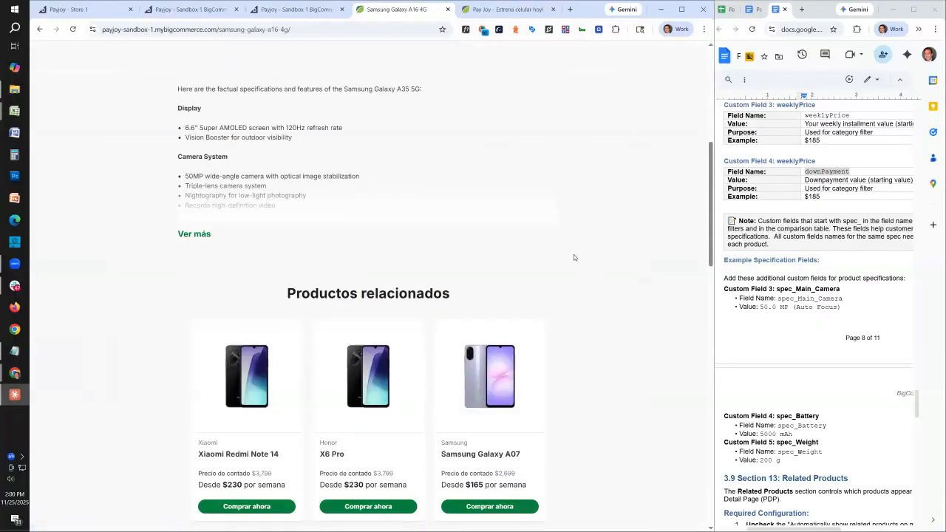
pyautogui.scroll(-3, 572, 249)
pyautogui.scroll(4, 680, 213)
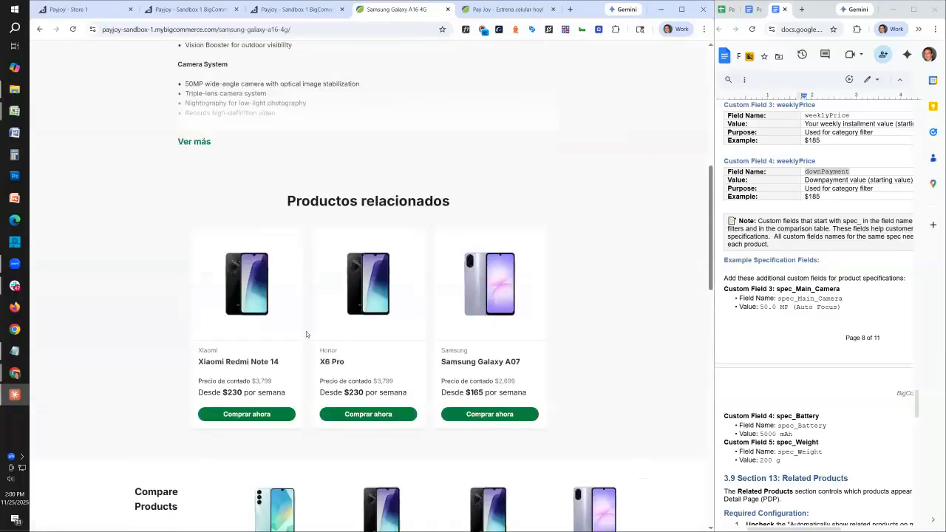
pyautogui.scroll(-5, 370, 296)
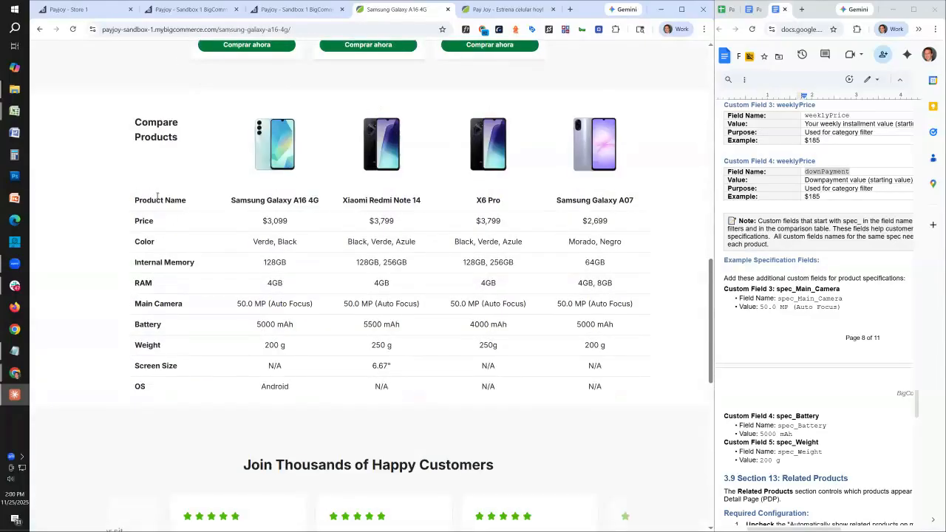
pyautogui.moveTo(151, 200); pyautogui.dragTo(135, 221)
pyautogui.click(137, 244)
pyautogui.moveTo(147, 304); pyautogui.dragTo(165, 392)
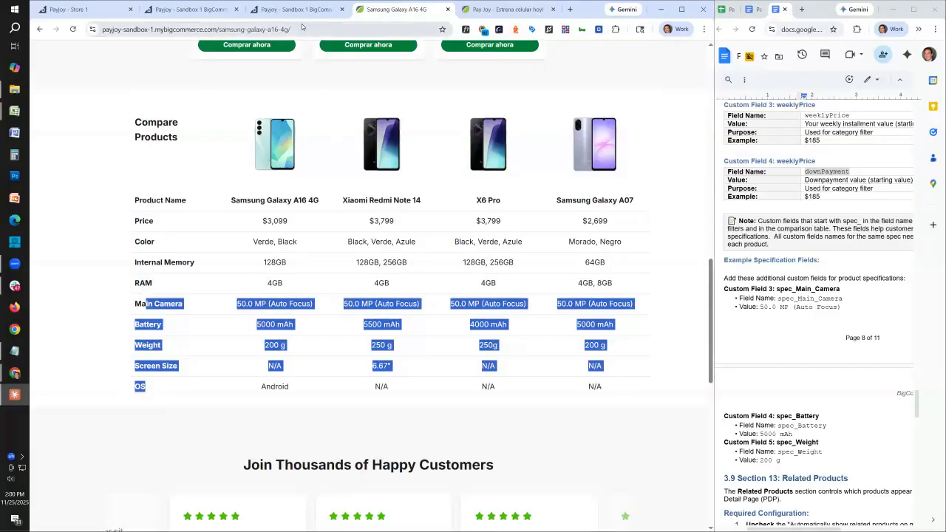
pyautogui.click(208, 303)
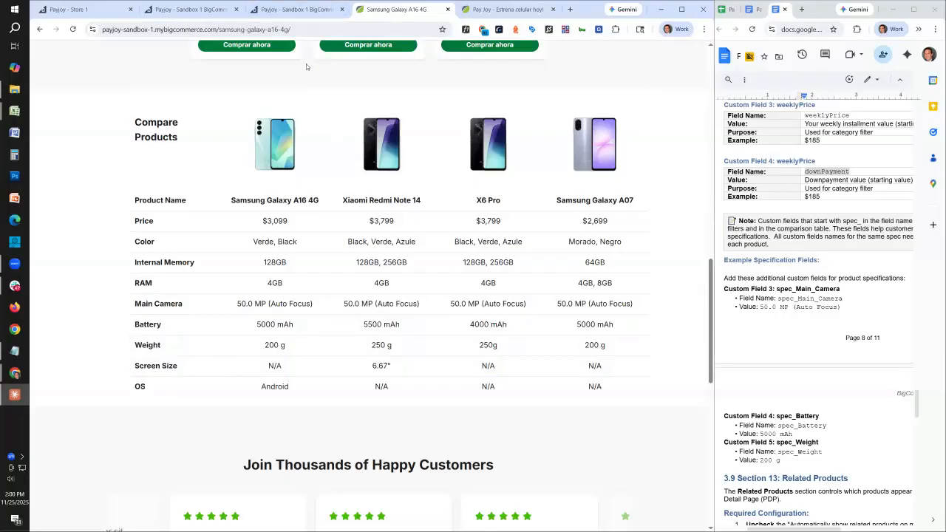
# Return to the product form and name the fifth custom field spec_Main_Camera, copied from the guide.
pyautogui.click(295, 9)
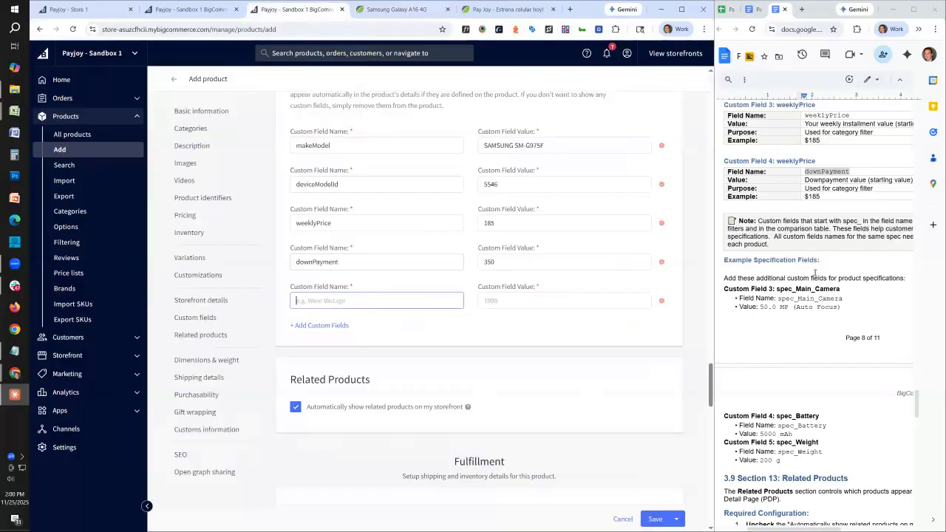
pyautogui.write('spec')
pyautogui.moveTo(843, 299); pyautogui.dragTo(798, 301)
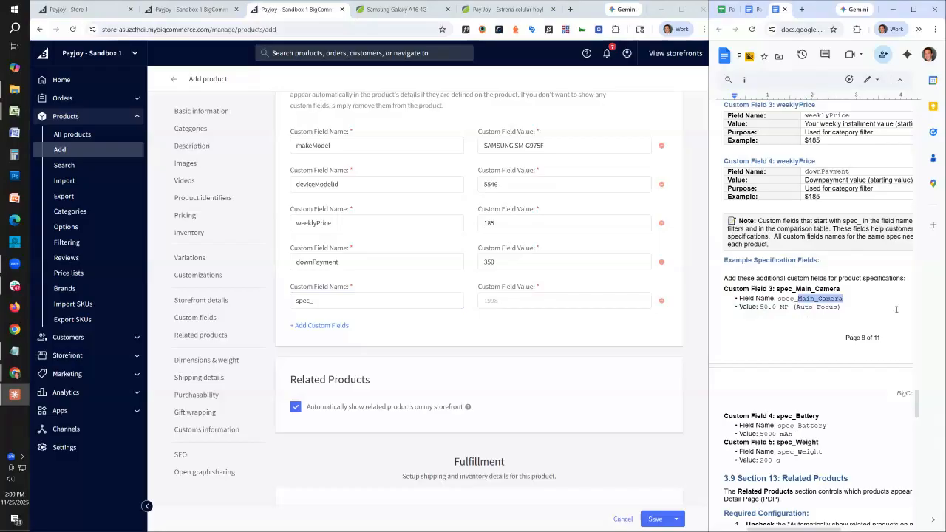
pyautogui.click(842, 305)
pyautogui.moveTo(817, 302); pyautogui.dragTo(776, 299)
pyautogui.hotkey('ctrl', 'c')
pyautogui.click(323, 302)
pyautogui.hotkey('ctrl', 'a')
pyautogui.hotkey('ctrl', 'v')
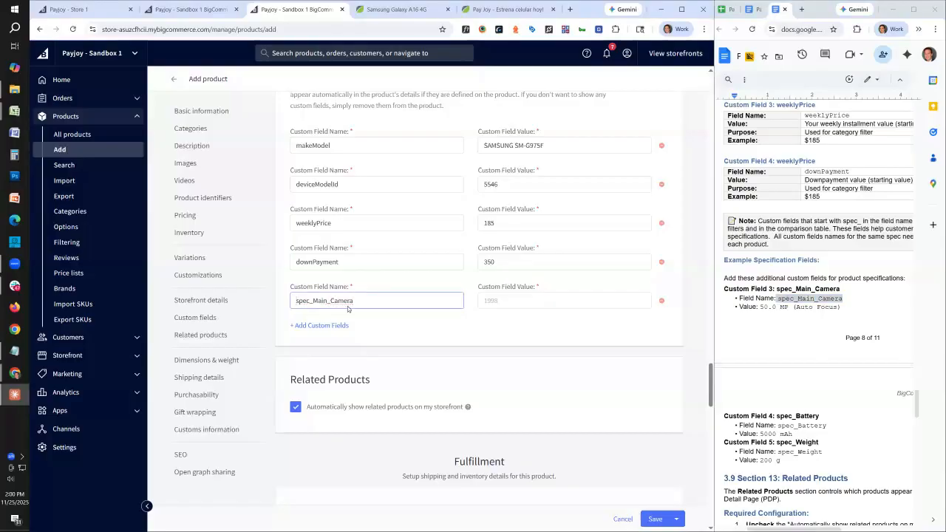
# Review the Main_Camera part and the spec_ prefix of the fifth custom field's name by highlighting each.
pyautogui.hotkey('shift', 'Right')
pyautogui.hotkey('shift', 'Right')
pyautogui.hotkey('shift', 'Right')
pyautogui.hotkey('shift', 'Right')
pyautogui.hotkey('shift', 'Right')
pyautogui.hotkey('shift', 'Right')
pyautogui.hotkey('shift', 'Right')
pyautogui.hotkey('shift', 'Right')
pyautogui.hotkey('shift', 'Right')
pyautogui.hotkey('shift', 'Right')
pyautogui.hotkey('shift', 'Right')
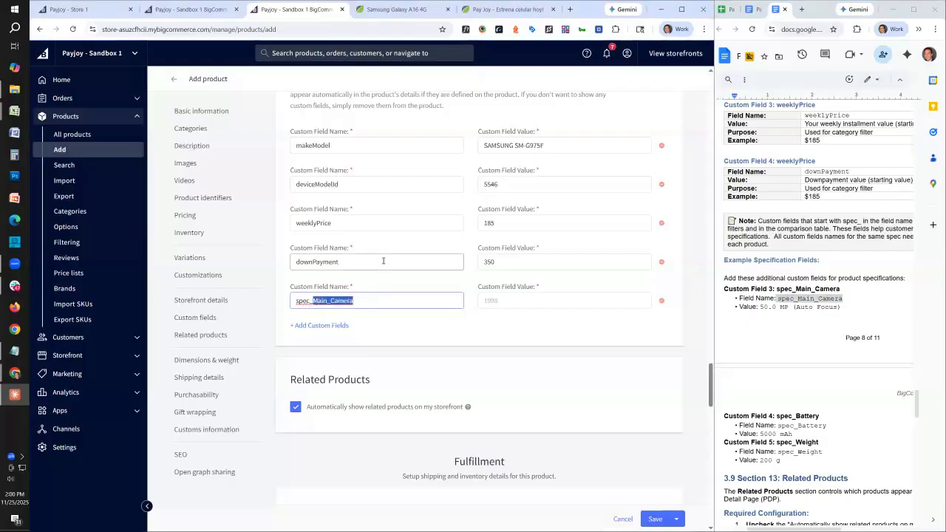
pyautogui.click(378, 300)
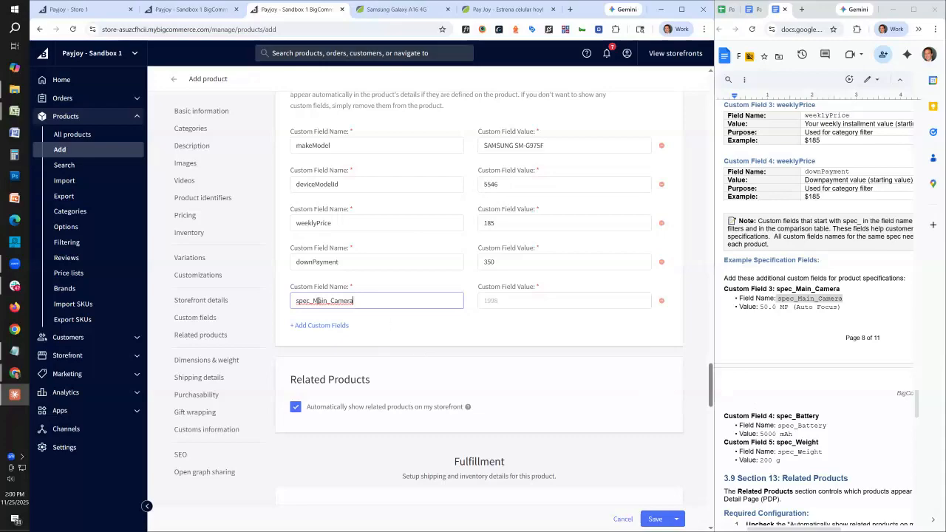
pyautogui.moveTo(296, 301); pyautogui.dragTo(313, 301)
# Set the value of the spec_Main_Camera custom field to 50 MP Extra Great.
pyautogui.click(545, 302)
pyautogui.write('50 MP')
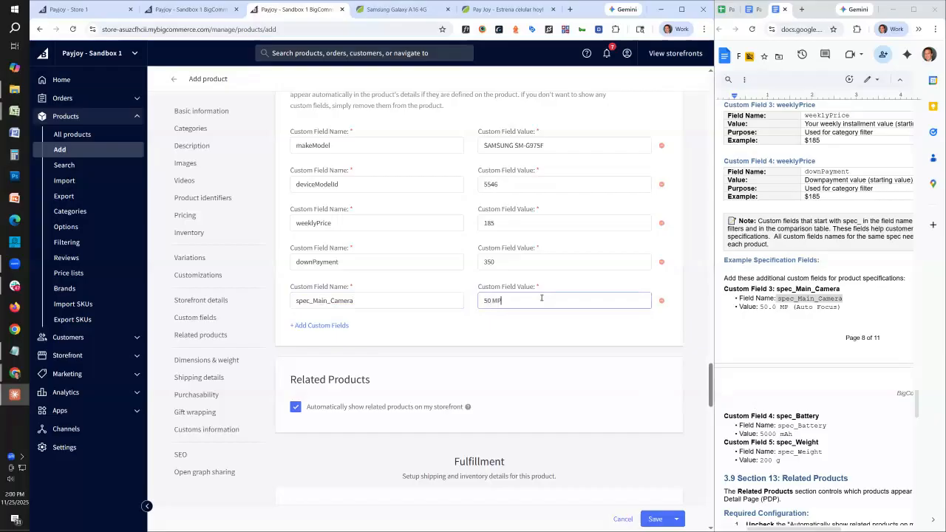
pyautogui.write(' Extra Great')
# Add a sixth custom field named spec_Battery, copying Battery from the storefront comparison table, and make its value ready for entry.
pyautogui.scroll(-3, 822, 346)
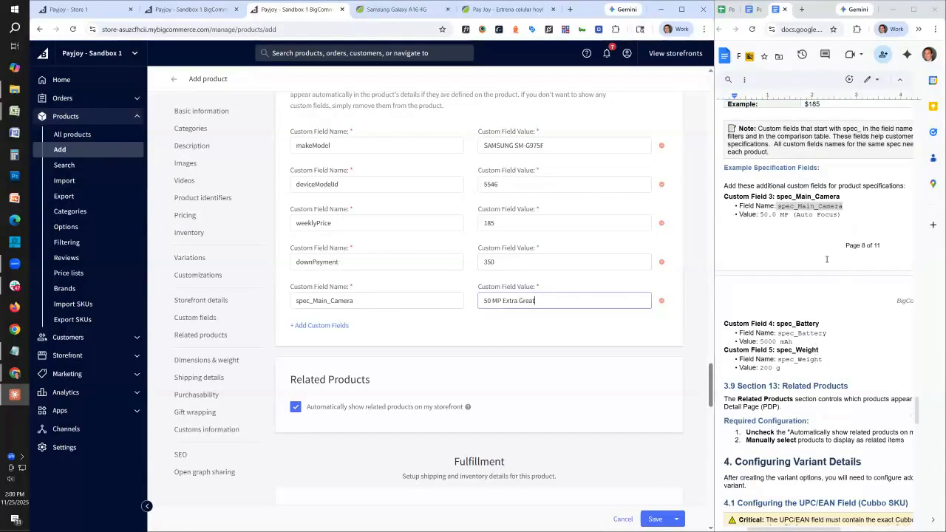
pyautogui.scroll(-1, 847, 281)
pyautogui.scroll(2, 847, 281)
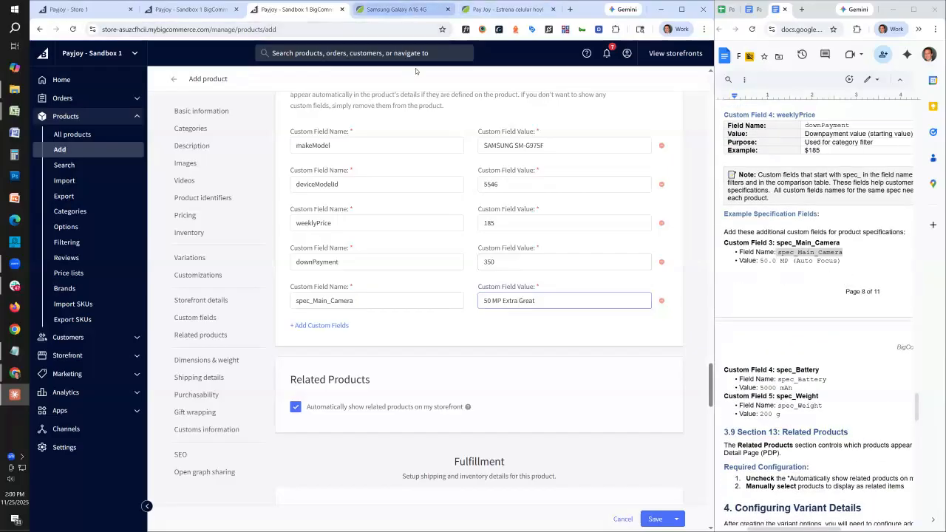
pyautogui.click(395, 9)
pyautogui.moveTo(163, 329); pyautogui.dragTo(134, 331)
pyautogui.hotkey('ctrl', 'c')
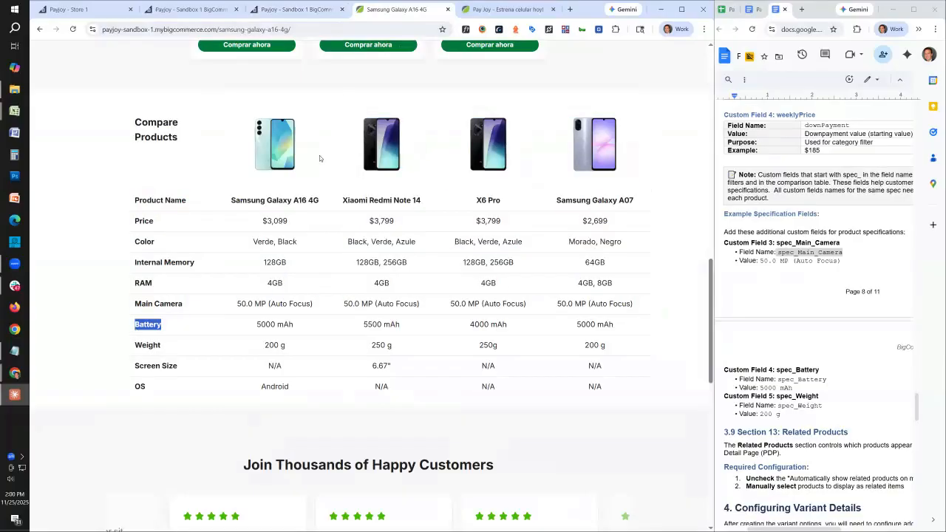
pyautogui.click(329, 12)
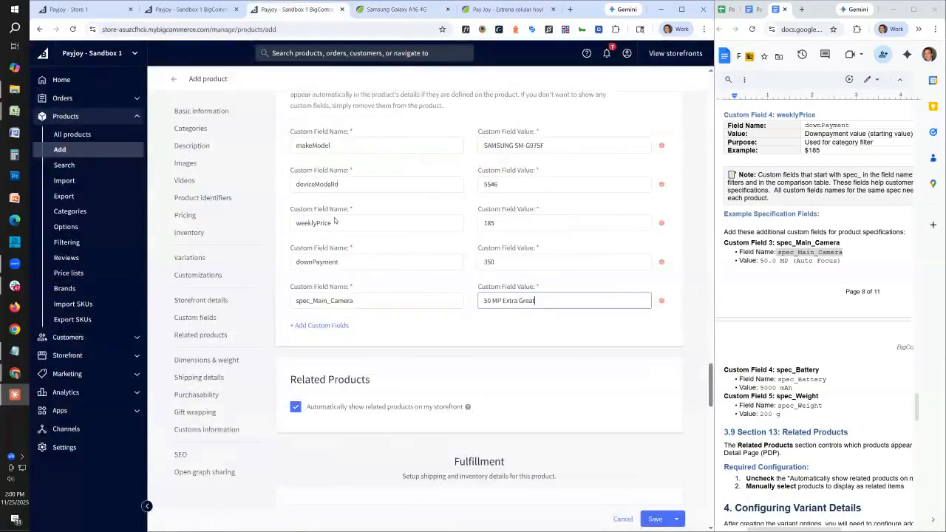
pyautogui.click(322, 325)
pyautogui.hotkey('ctrl', 'v')
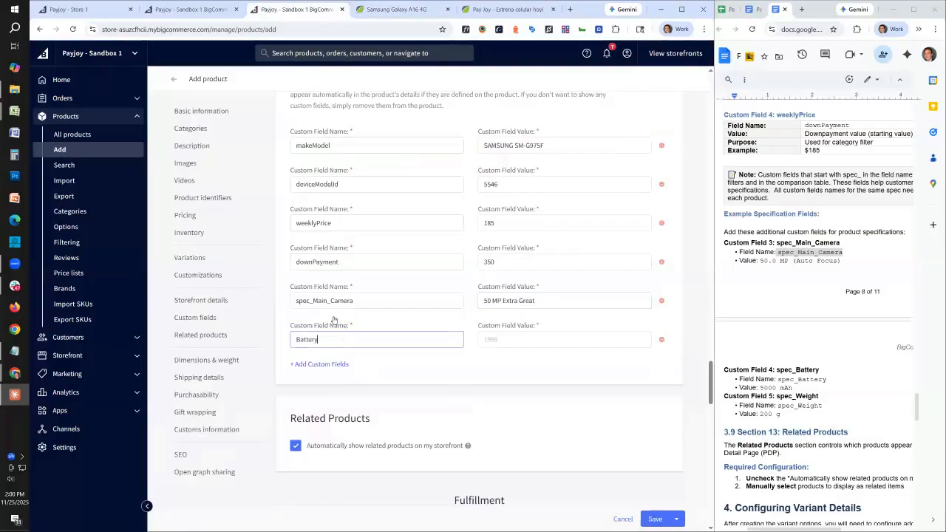
pyautogui.press('Home')
pyautogui.write('spec_')
pyautogui.click(490, 341)
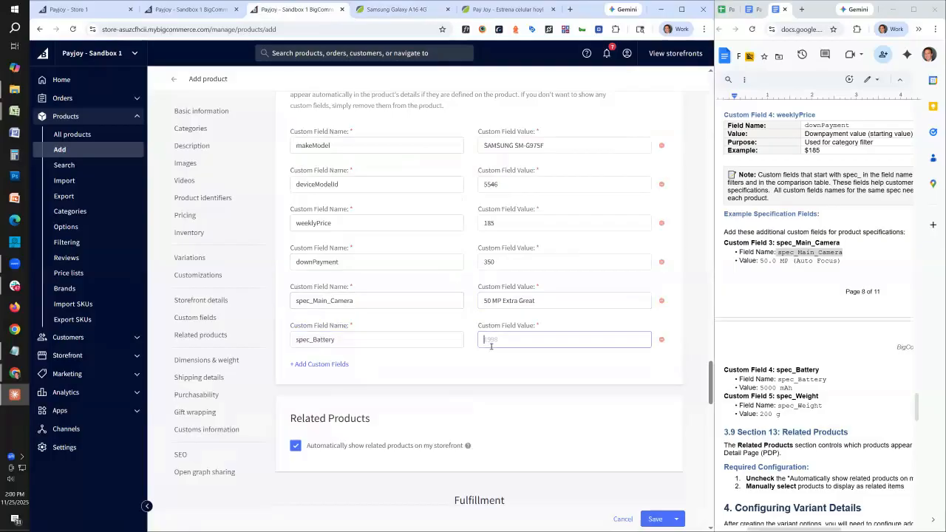
# Set the value of the spec_Battery custom field to 5500 Mh and check the guide's example specification fields.
pyautogui.write('5500 Mh')
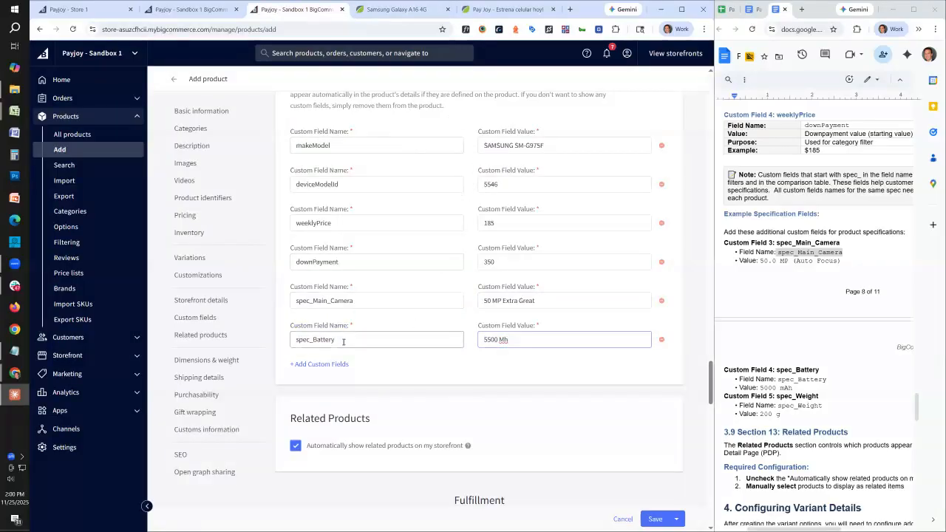
pyautogui.moveTo(346, 337); pyautogui.dragTo(293, 340)
pyautogui.moveTo(360, 301); pyautogui.dragTo(275, 307)
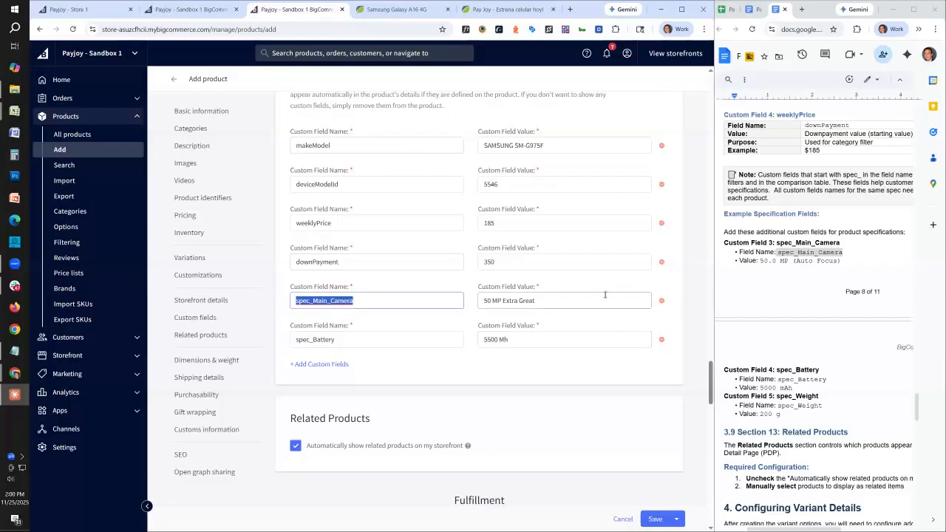
pyautogui.scroll(-3, 823, 351)
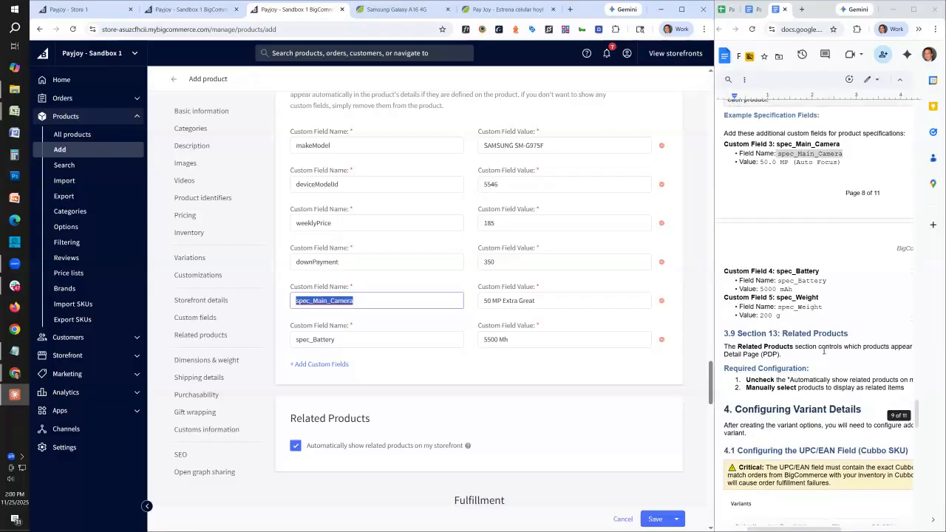
pyautogui.scroll(-1, 824, 351)
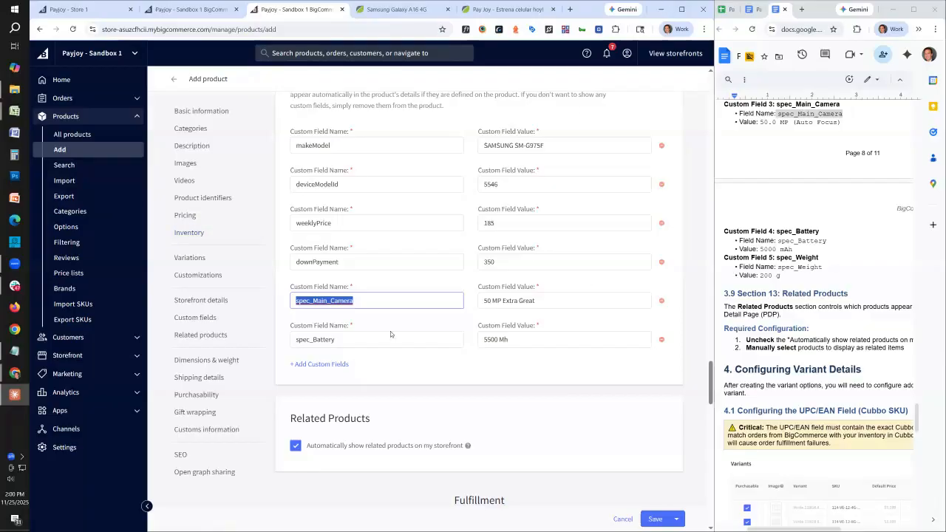
# Add a custom field named spec_Rear_Camera with the value 400 MP.
pyautogui.click(314, 365)
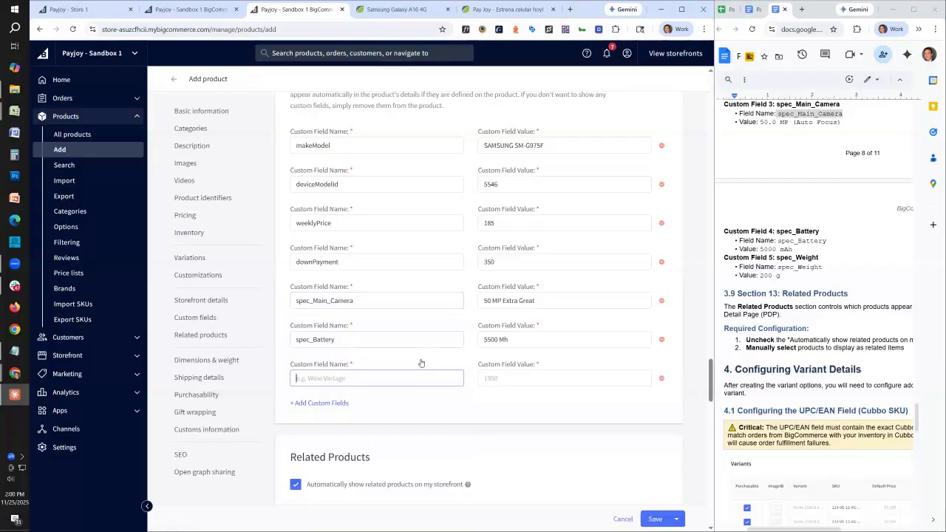
pyautogui.write('spec_Rear_Camera')
pyautogui.press('Tab')
pyautogui.write('400 MP')
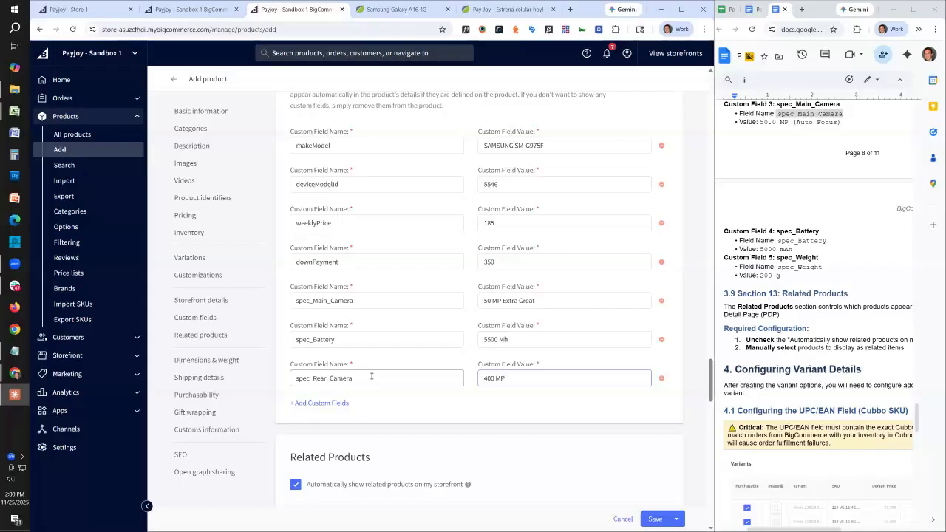
pyautogui.moveTo(373, 379); pyautogui.dragTo(267, 370)
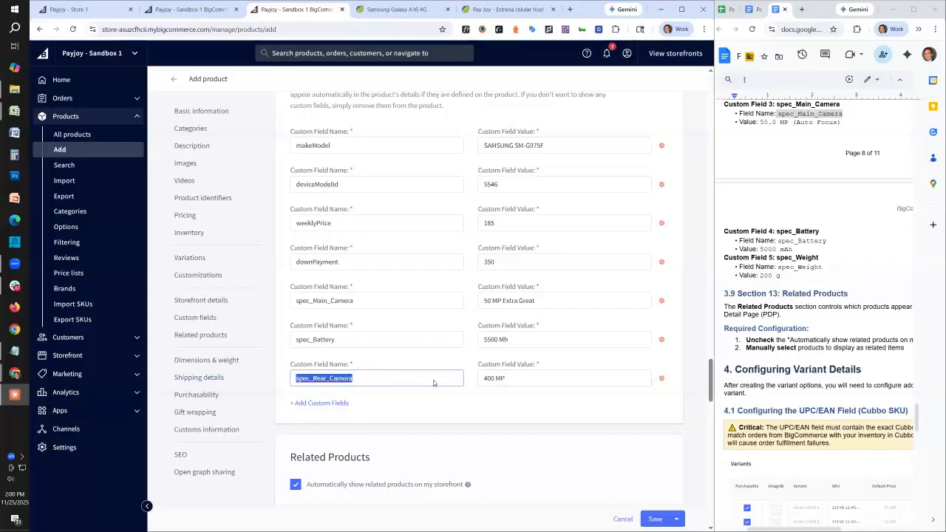
# Check how missing specifications appear in the product comparison table on the Samsung Galaxy A16 4G storefront page.
pyautogui.click(379, 9)
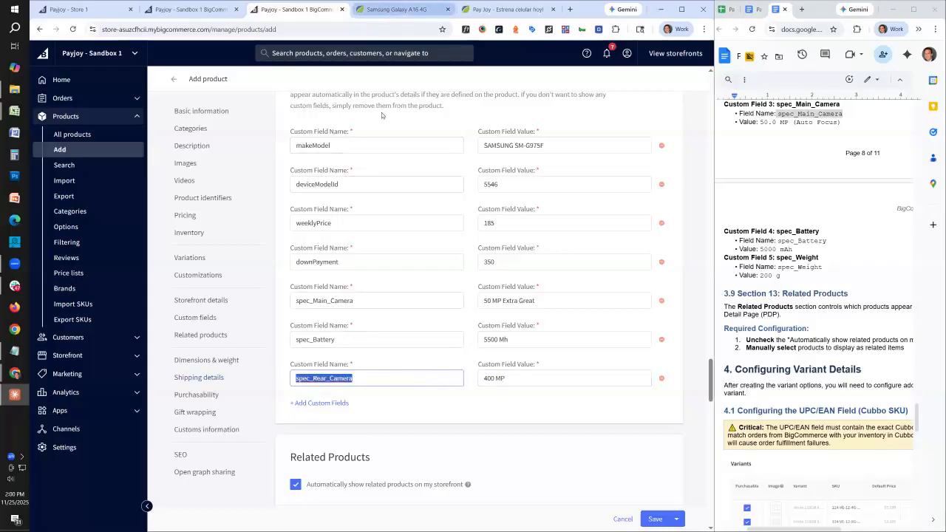
pyautogui.moveTo(468, 368); pyautogui.dragTo(498, 370)
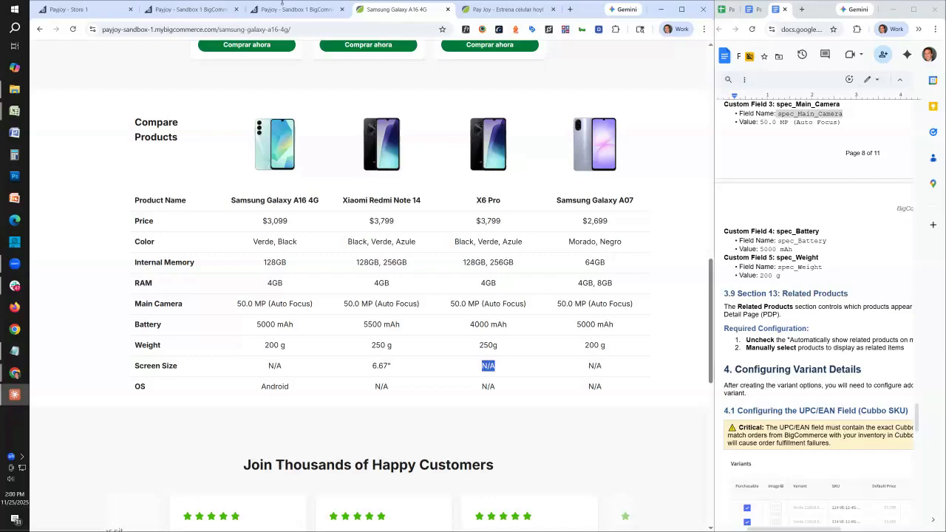
pyautogui.click(295, 9)
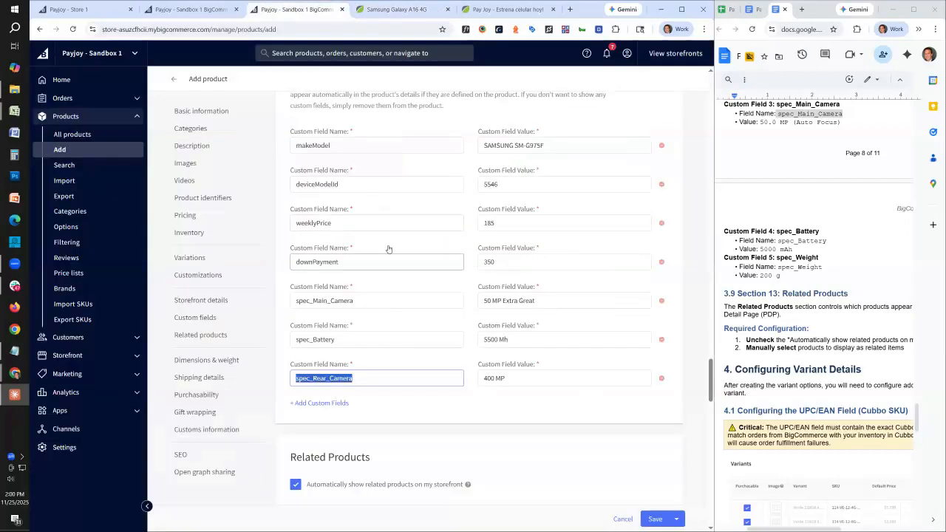
pyautogui.click(383, 378)
# Turn off automatically showing related products on the storefront.
pyautogui.scroll(-4, 389, 355)
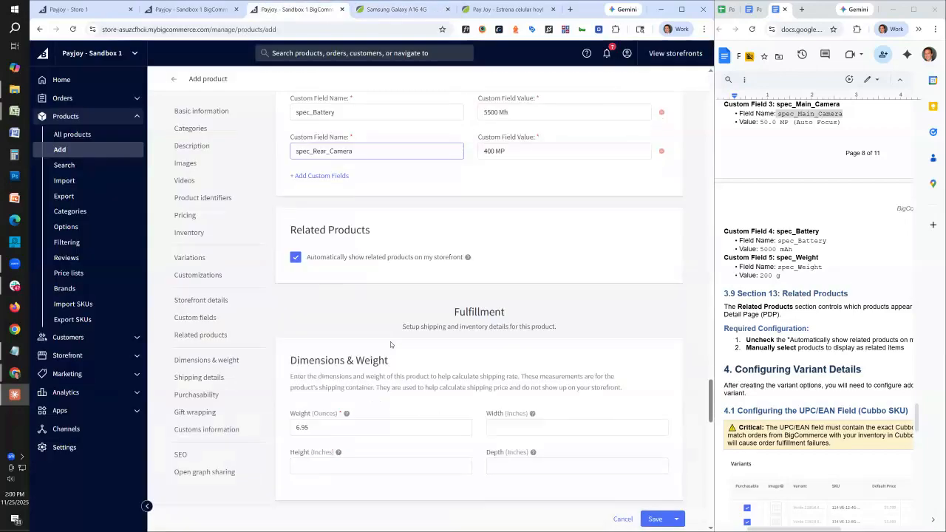
pyautogui.moveTo(319, 180); pyautogui.dragTo(418, 183)
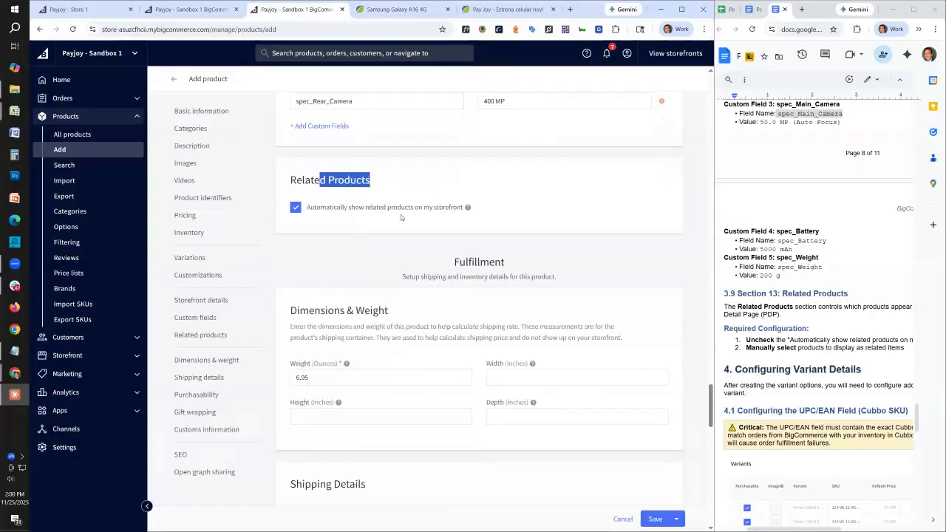
pyautogui.moveTo(305, 209); pyautogui.dragTo(453, 219)
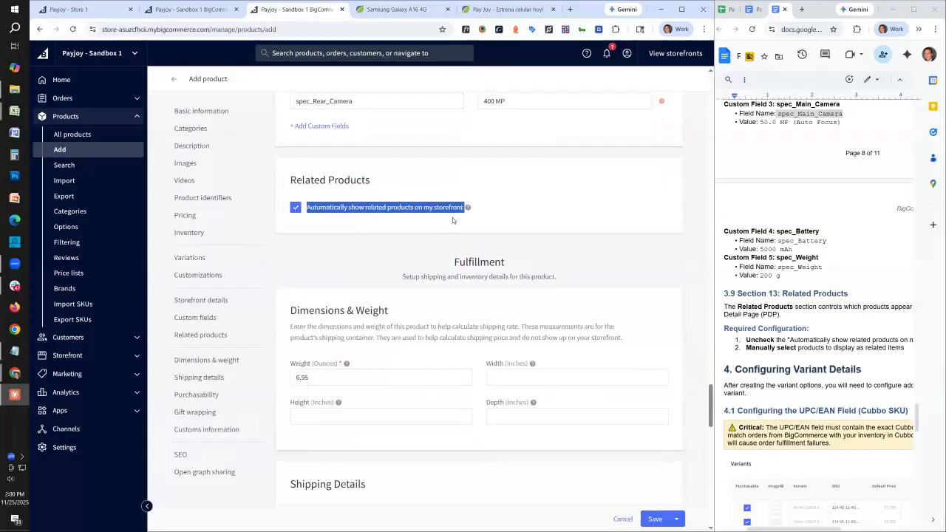
pyautogui.click(479, 225)
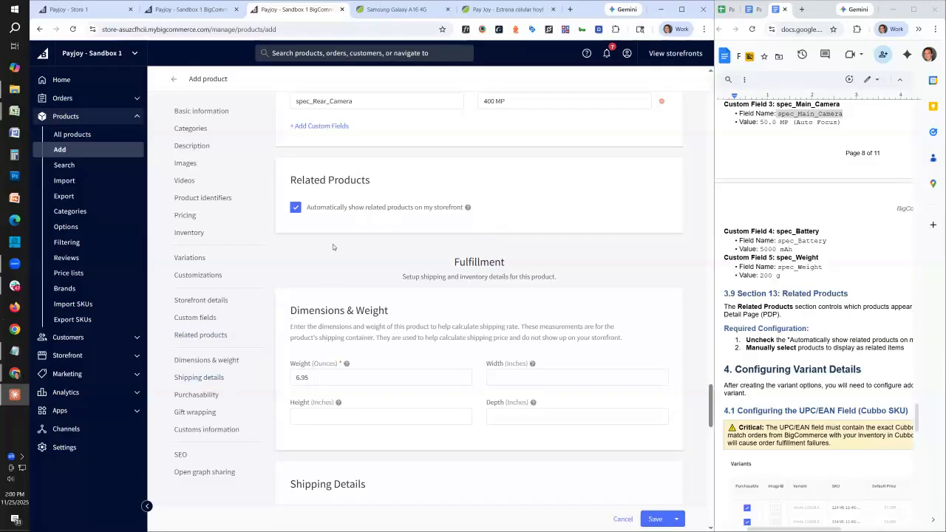
pyautogui.click(295, 210)
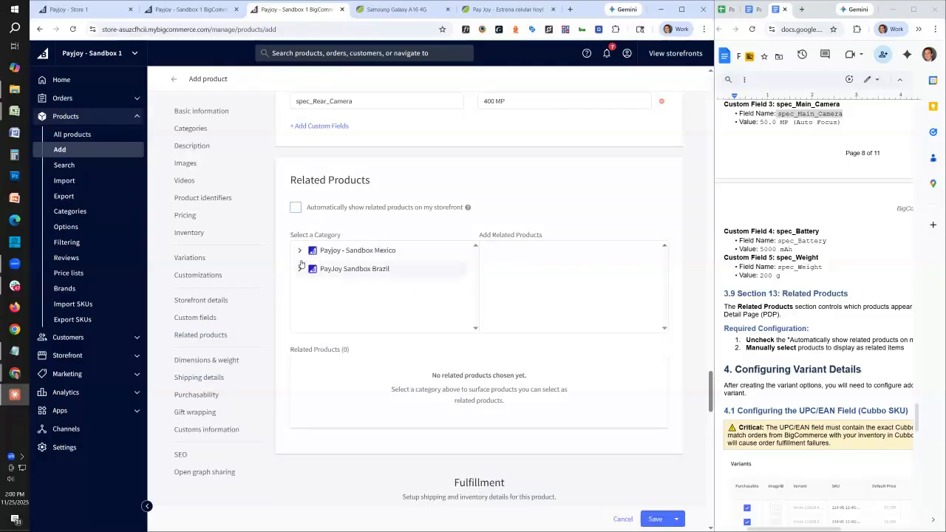
# Add Samsung Galaxy A16 4G, Techno Camon 40 Pro, Honor One and Techno Spark 30C as related products from Payjoy - Sandbox Mexico's Shop All Phones category.
pyautogui.click(300, 250)
pyautogui.click(335, 273)
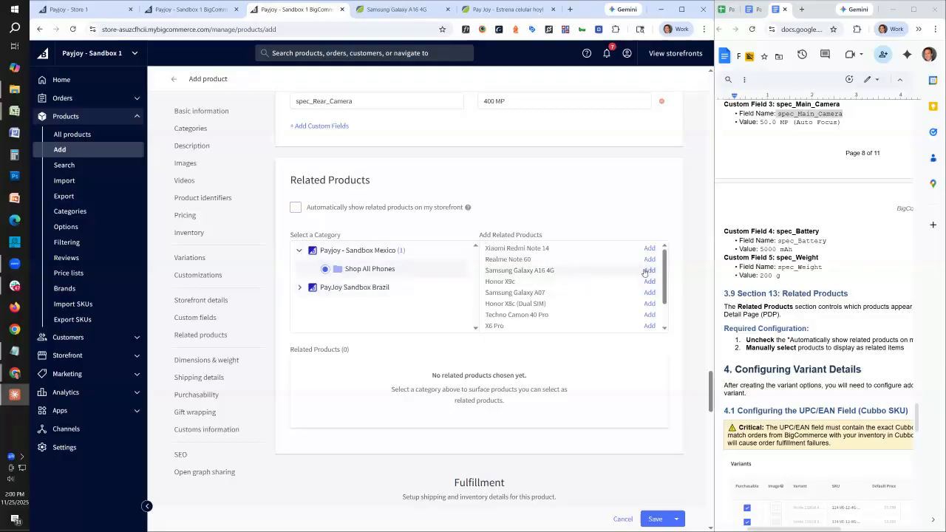
pyautogui.click(648, 272)
pyautogui.click(649, 315)
pyautogui.scroll(-1, 647, 323)
pyautogui.click(649, 314)
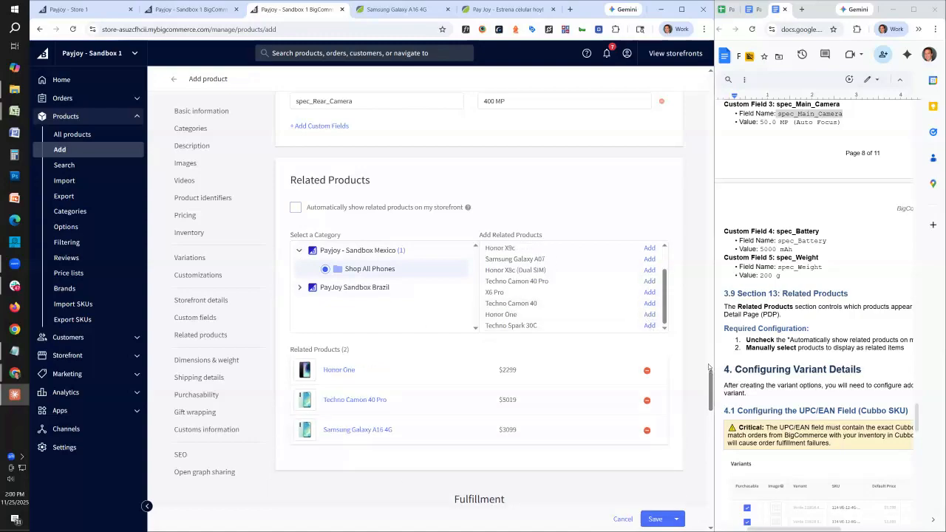
pyautogui.click(650, 325)
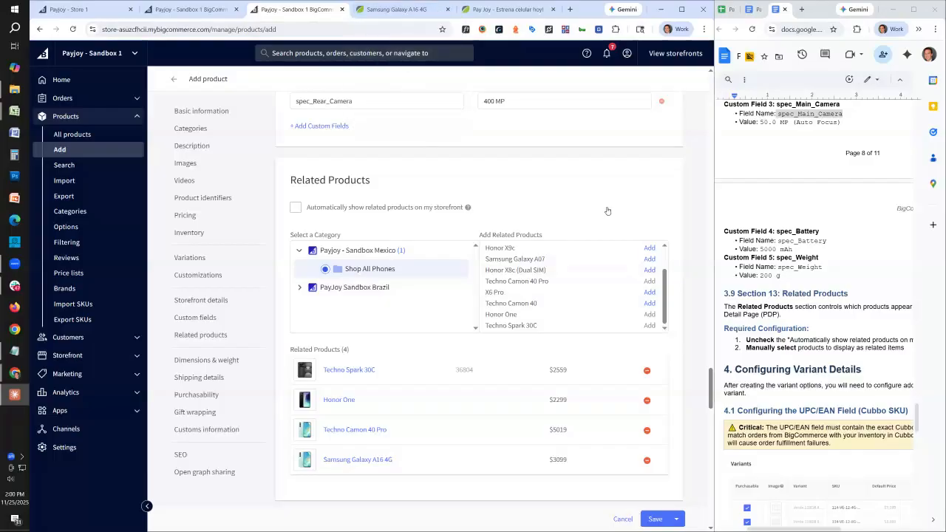
# Review the related product cards and the comparison table on the Samsung Galaxy A16 4G storefront page.
pyautogui.scroll(-1, 451, 98)
pyautogui.hotkey('ctrl', 'Tab')
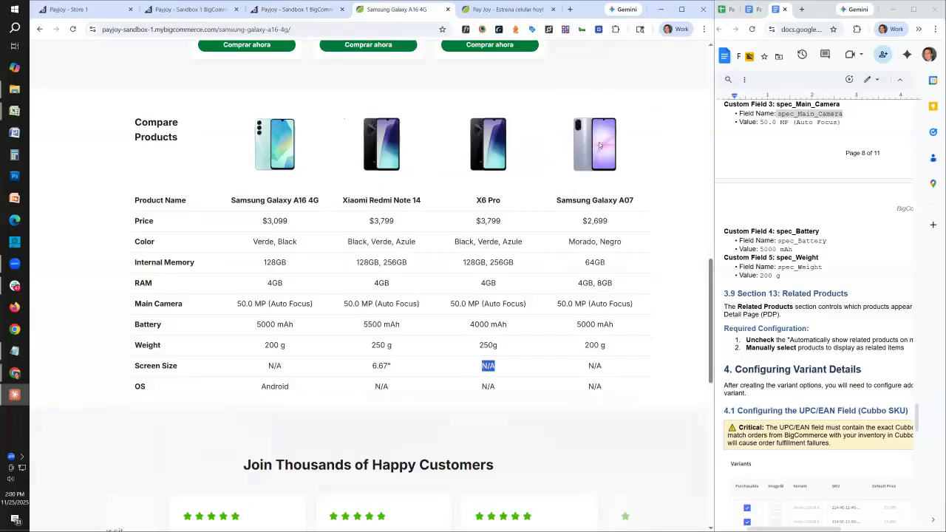
pyautogui.scroll(2, 437, 148)
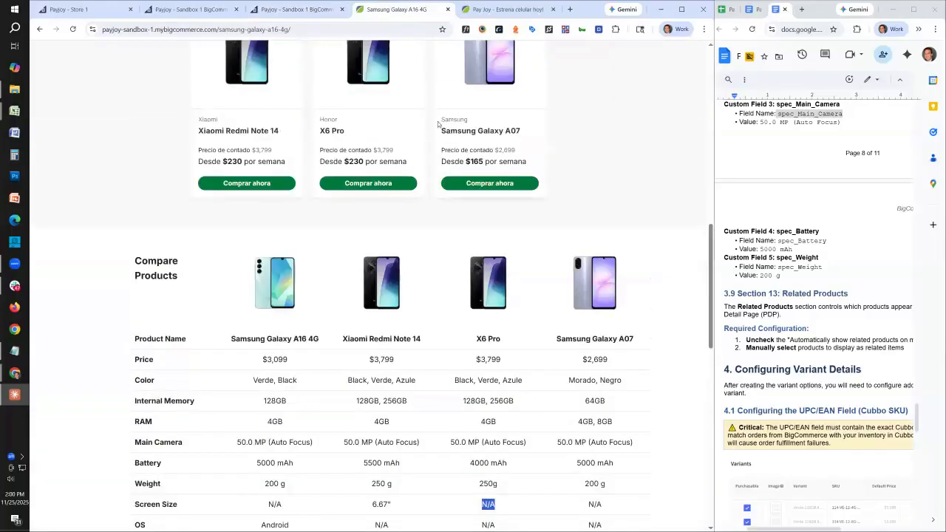
pyautogui.scroll(-2, 502, 210)
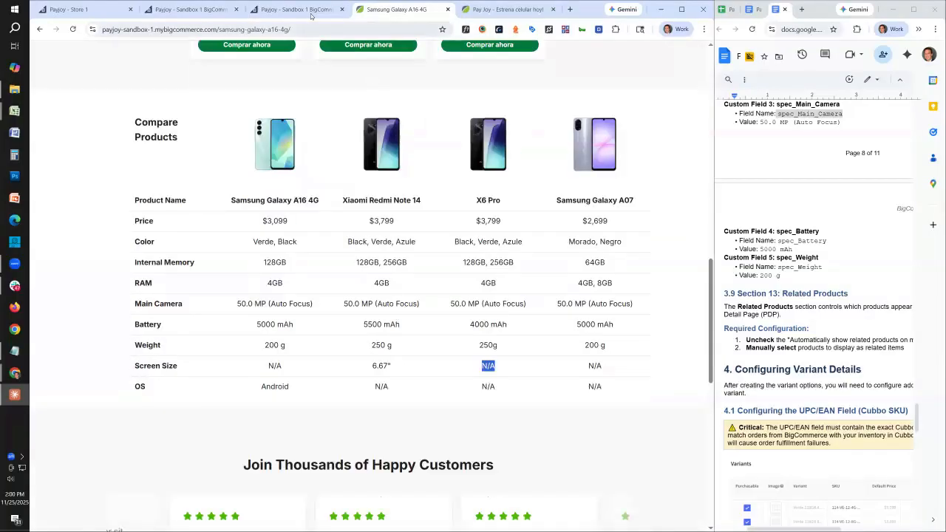
pyautogui.click(311, 10)
# Replace UPC/EAN with SKU in the heading of section 4.1 of the guide document.
pyautogui.scroll(-2, 836, 347)
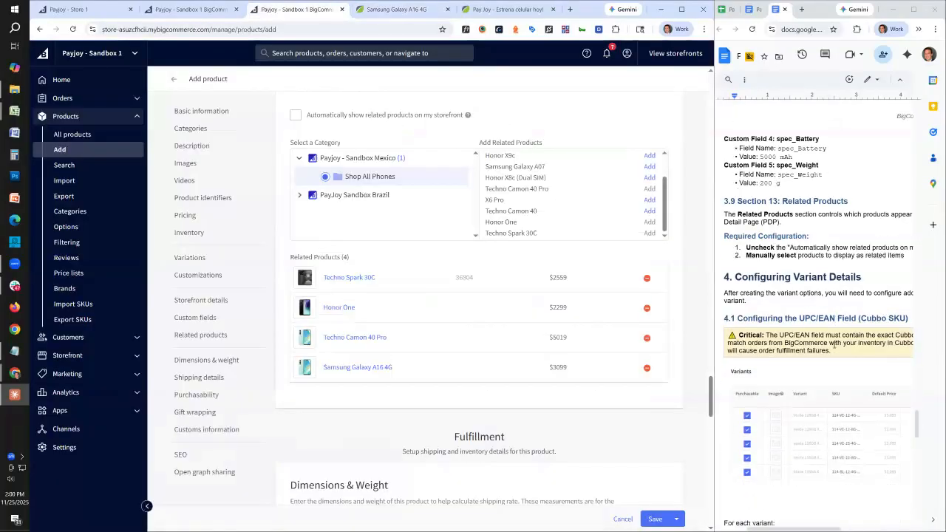
pyautogui.scroll(-1, 823, 326)
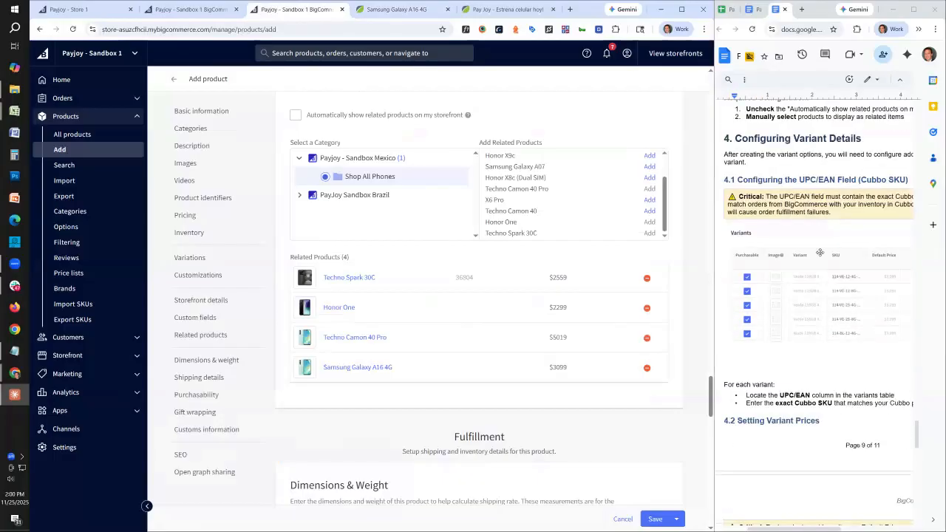
pyautogui.moveTo(835, 184); pyautogui.dragTo(799, 180)
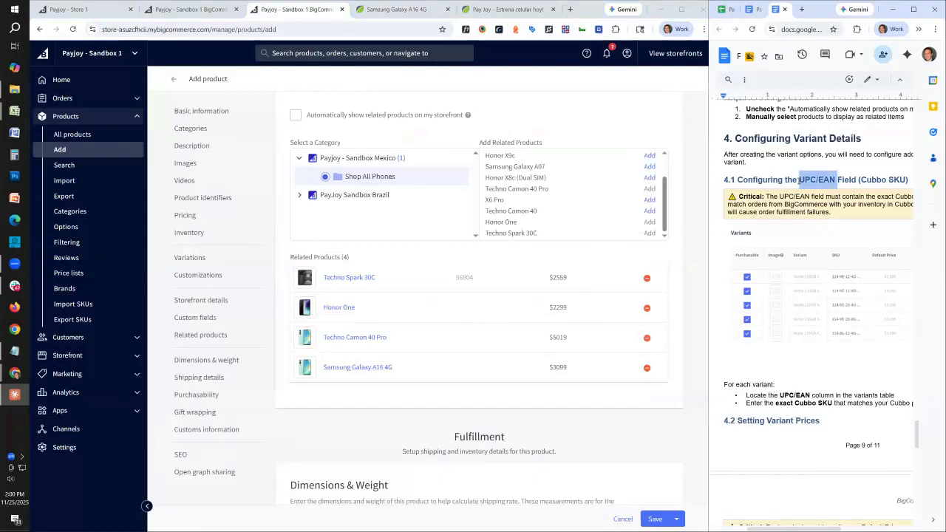
pyautogui.write('SKU')
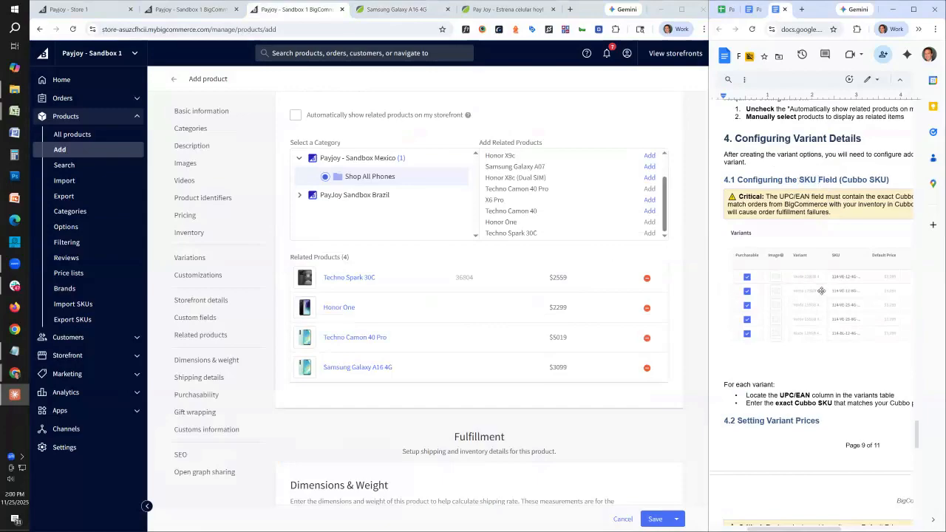
# Set the SKU of the Azul 128 GB 4 GB variant to 45645645 and of the Azul 128 GB 8 GB variant to 456456456.
pyautogui.scroll(20, 626, 283)
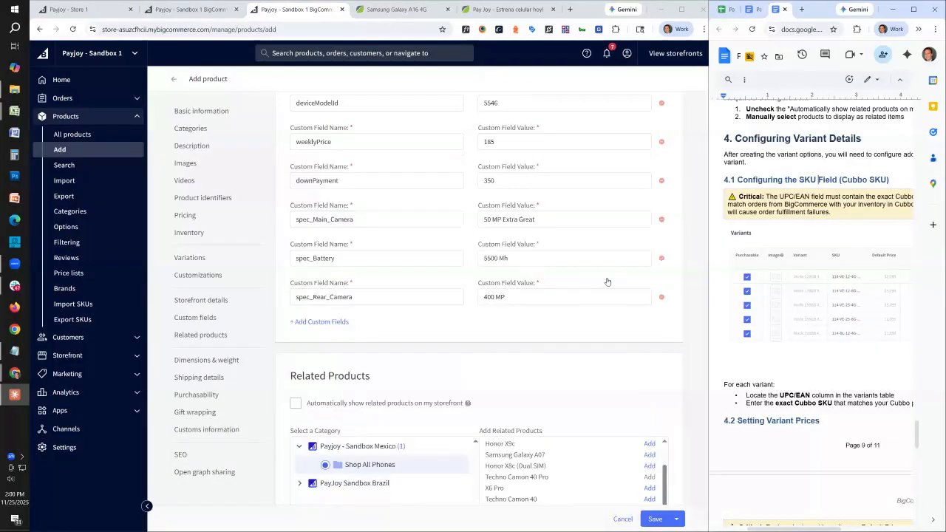
pyautogui.scroll(3, 603, 294)
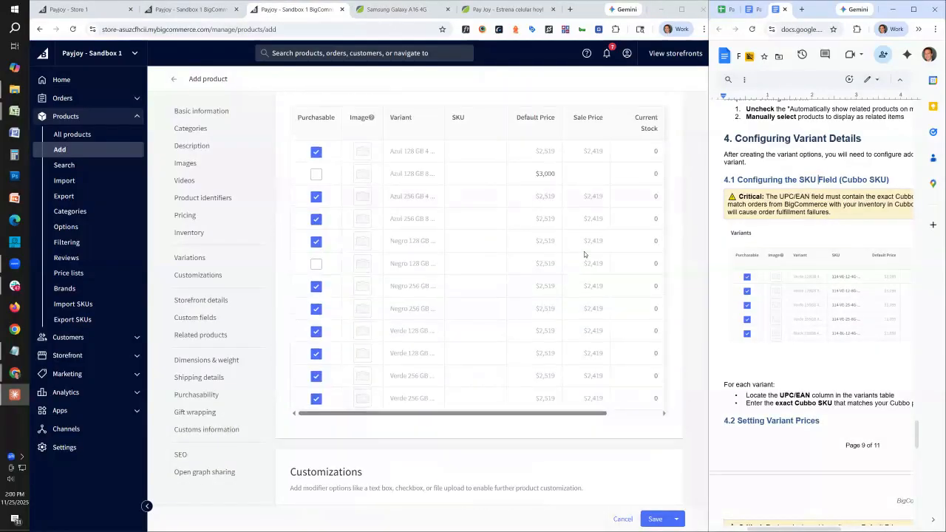
pyautogui.click(483, 249)
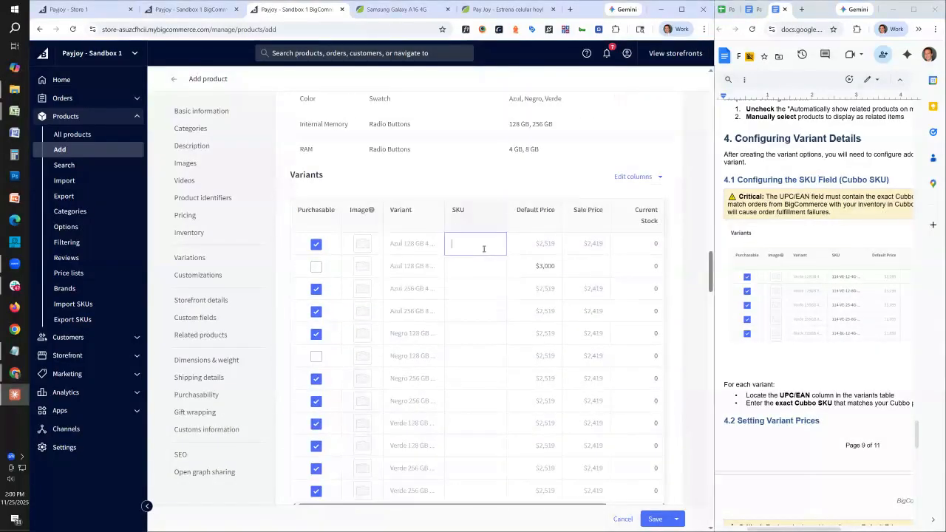
pyautogui.write('45645645')
pyautogui.click(485, 272)
pyautogui.write('45')
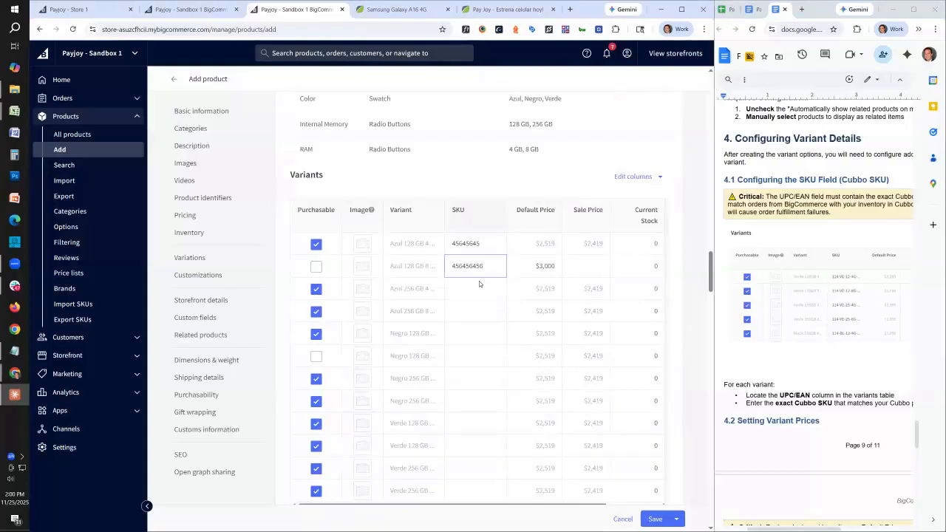
pyautogui.click(574, 179)
# Review the guide's variant price, channel configuration and support sections, and look over the product form up to its basic information.
pyautogui.scroll(-5, 518, 277)
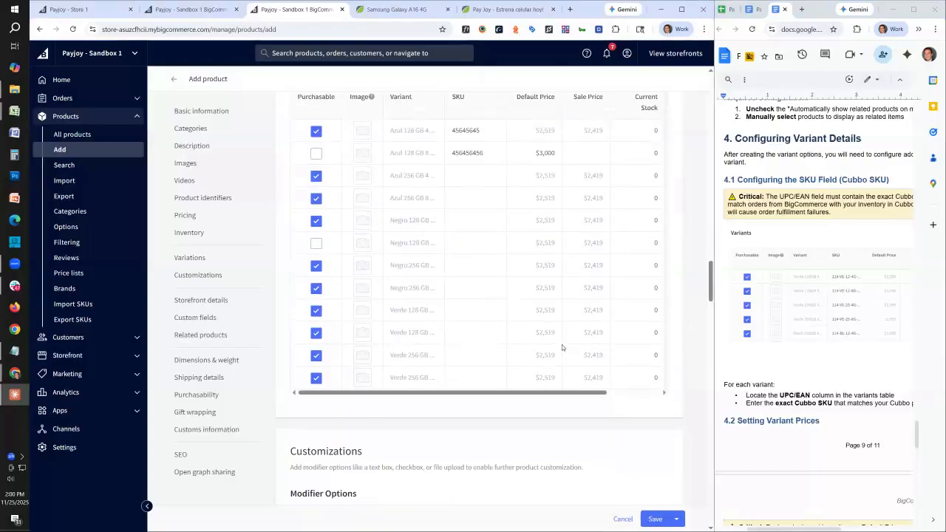
pyautogui.scroll(-1, 691, 348)
pyautogui.scroll(-5, 820, 337)
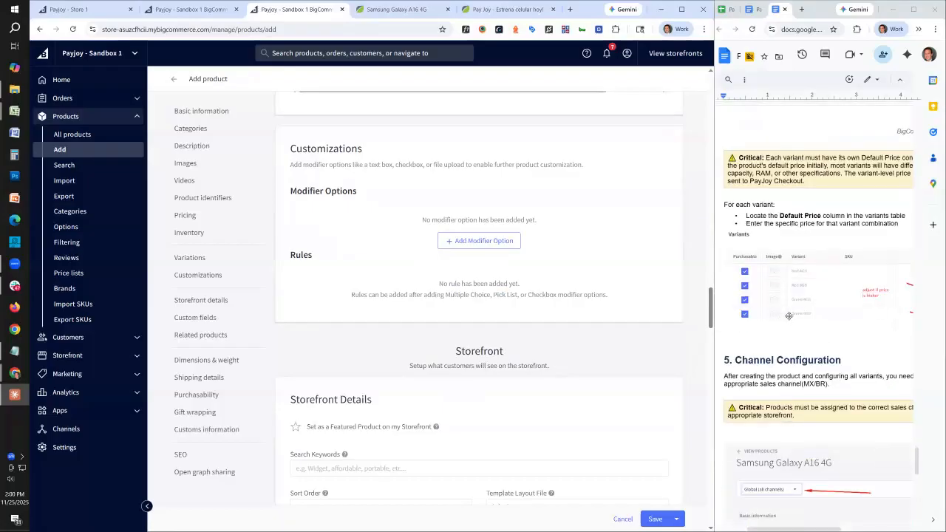
pyautogui.scroll(-2, 796, 316)
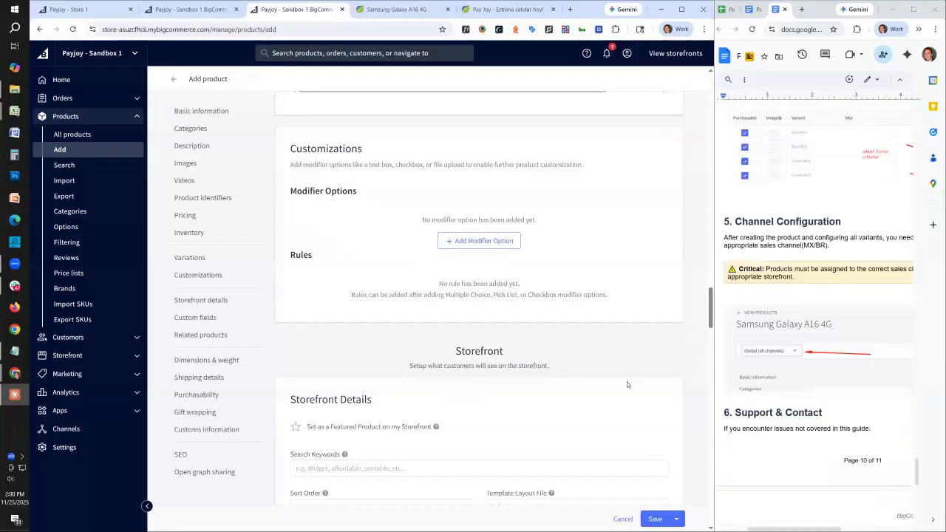
pyautogui.scroll(-2, 627, 381)
pyautogui.scroll(-2, 624, 388)
pyautogui.scroll(-2, 790, 374)
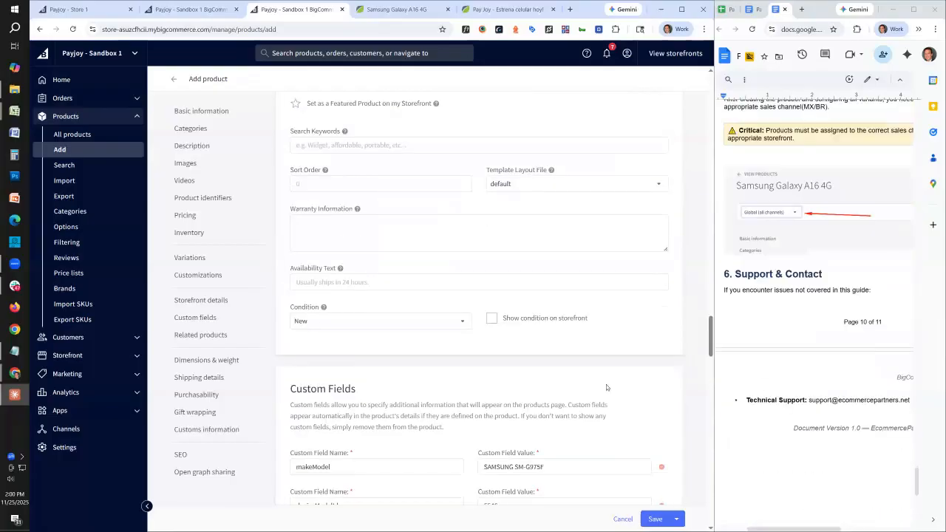
pyautogui.scroll(15, 570, 394)
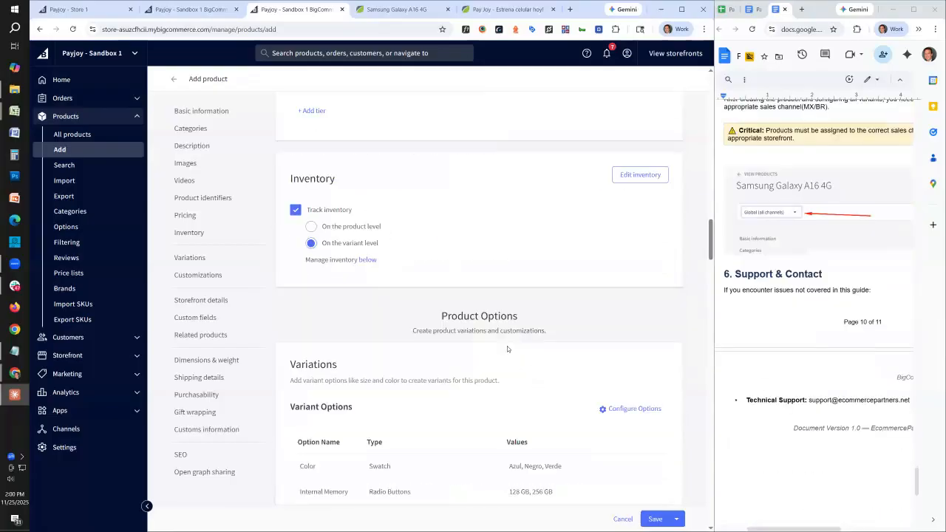
pyautogui.scroll(20, 490, 322)
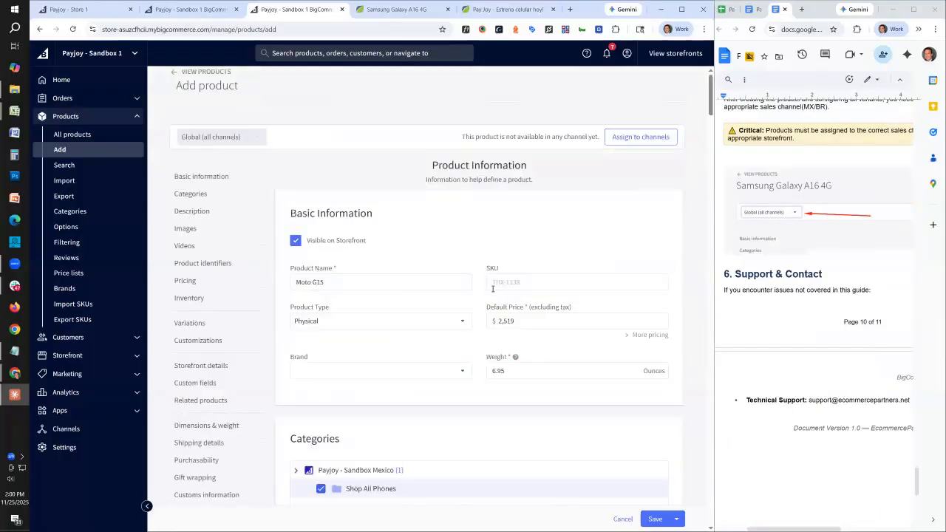
# Make the product available in the Payjoy - Sandbox Mexico channel.
pyautogui.click(634, 143)
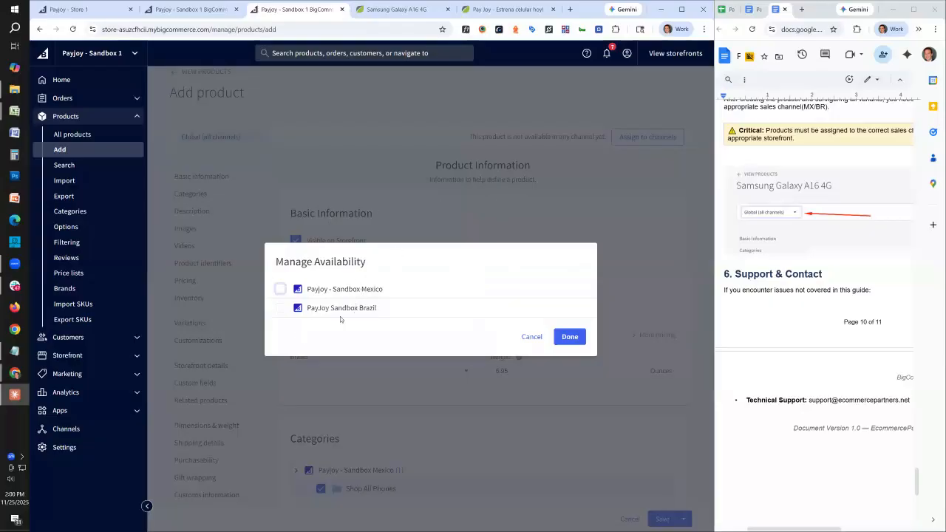
pyautogui.click(280, 290)
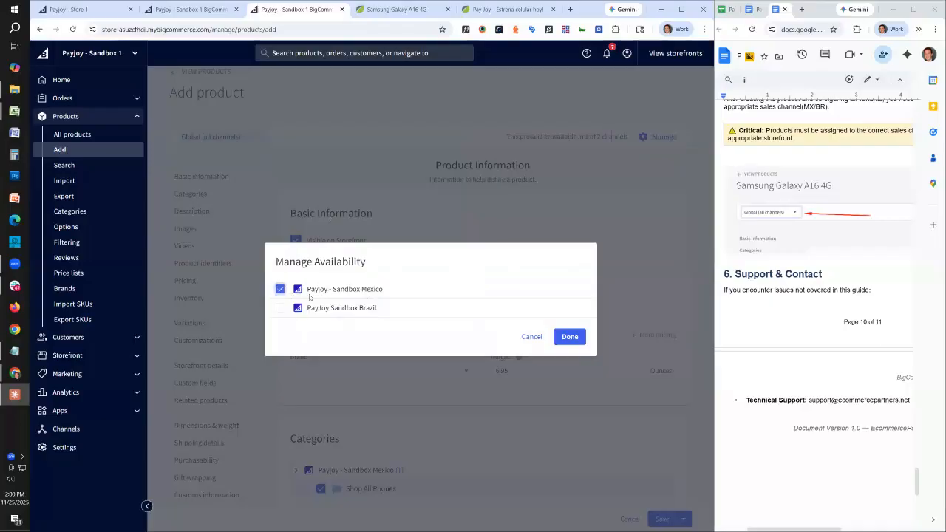
pyautogui.click(572, 338)
pyautogui.click(653, 518)
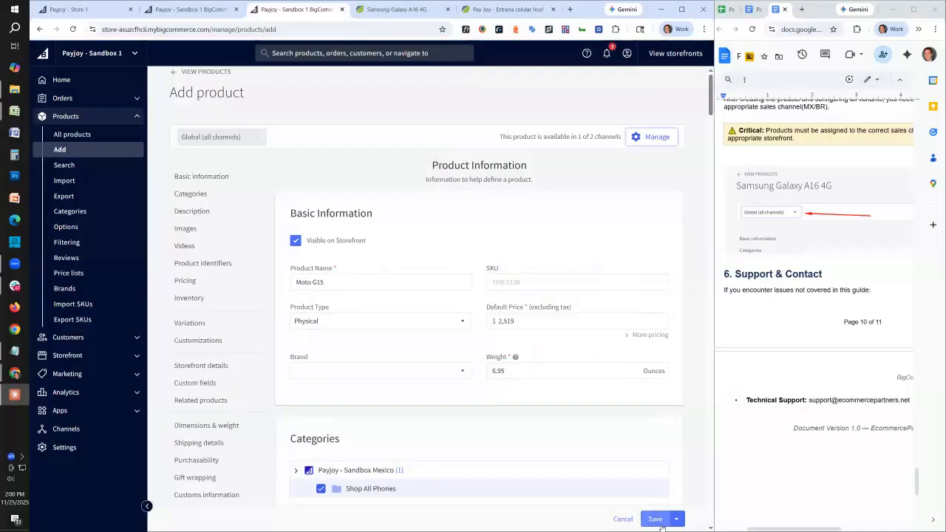
# Move the green front-and-back image ahead of the green side-view image and set the side view's alt text to Verde.
pyautogui.scroll(-10, 611, 411)
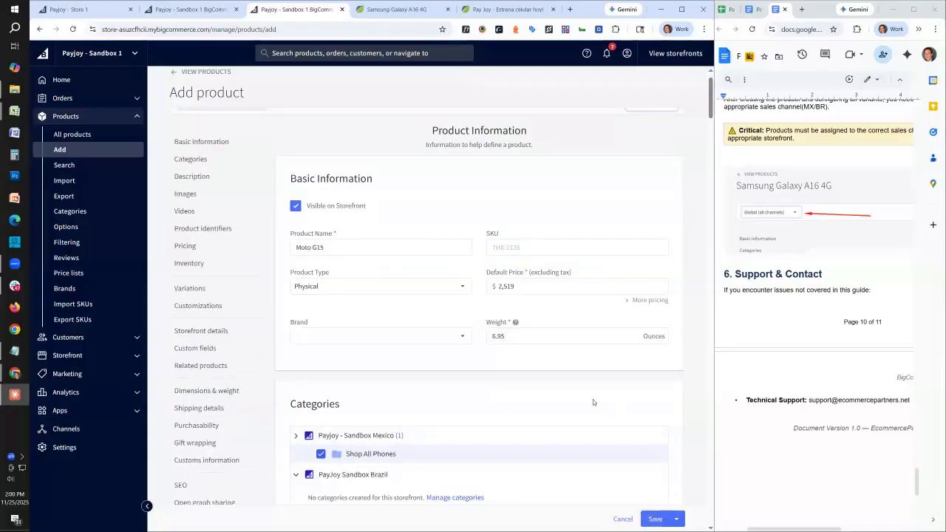
pyautogui.scroll(1, 593, 400)
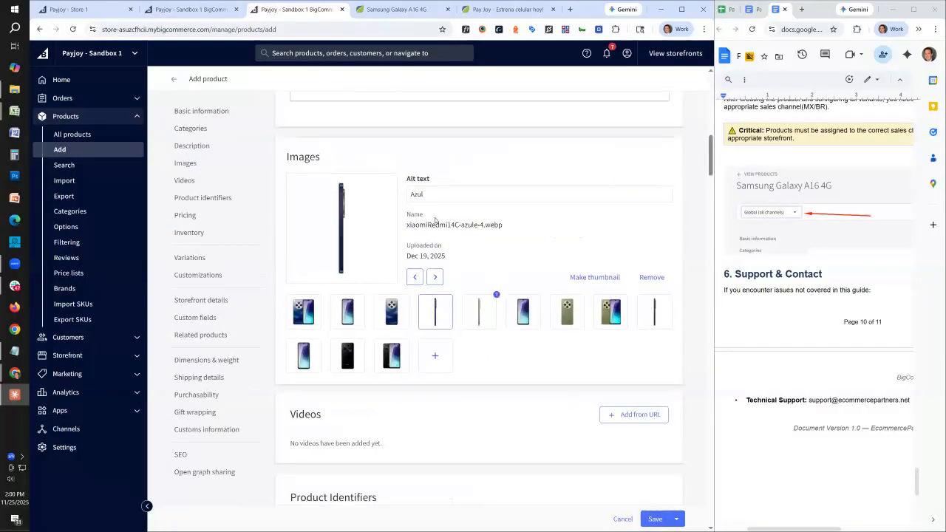
pyautogui.click(484, 314)
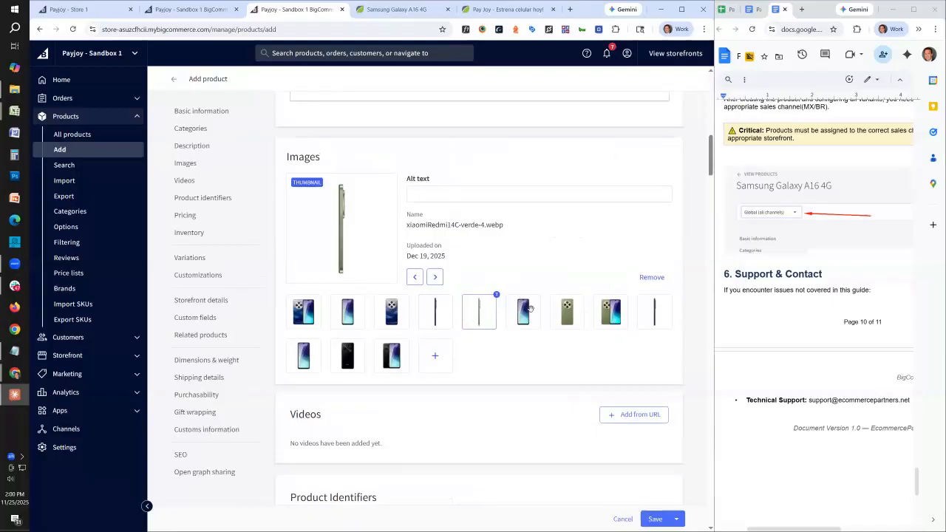
pyautogui.moveTo(607, 314); pyautogui.dragTo(479, 314)
pyautogui.click(445, 196)
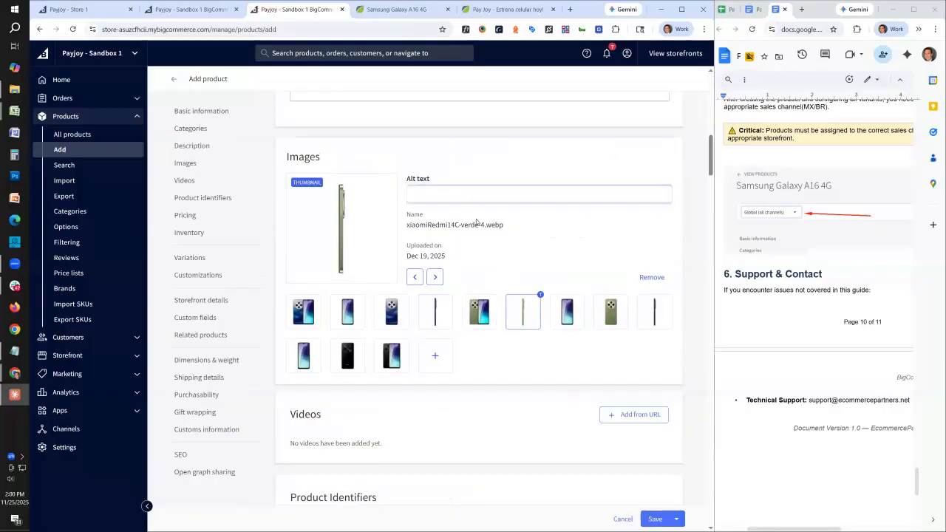
pyautogui.write('Verde')
# Set the alt text of the green phone's front-and-back, front-view and back-view images to Verde.
pyautogui.click(479, 312)
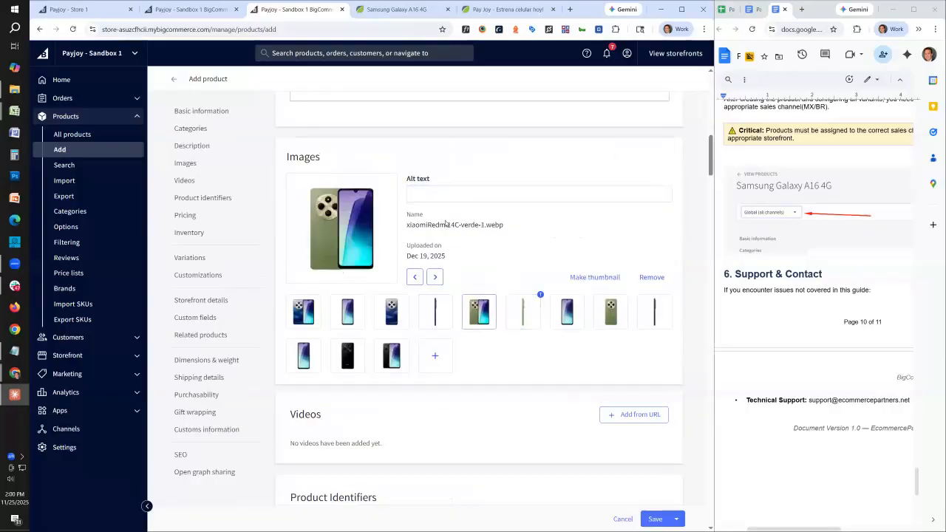
pyautogui.click(441, 200)
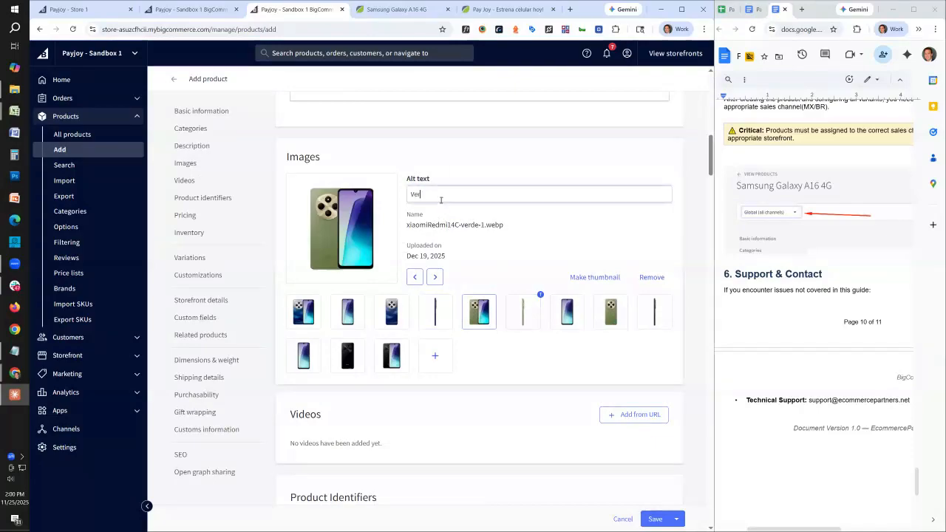
pyautogui.write('Verde')
pyautogui.click(567, 312)
pyautogui.click(476, 191)
pyautogui.write('Verde')
pyautogui.click(611, 314)
pyautogui.click(480, 187)
pyautogui.write('Verde')
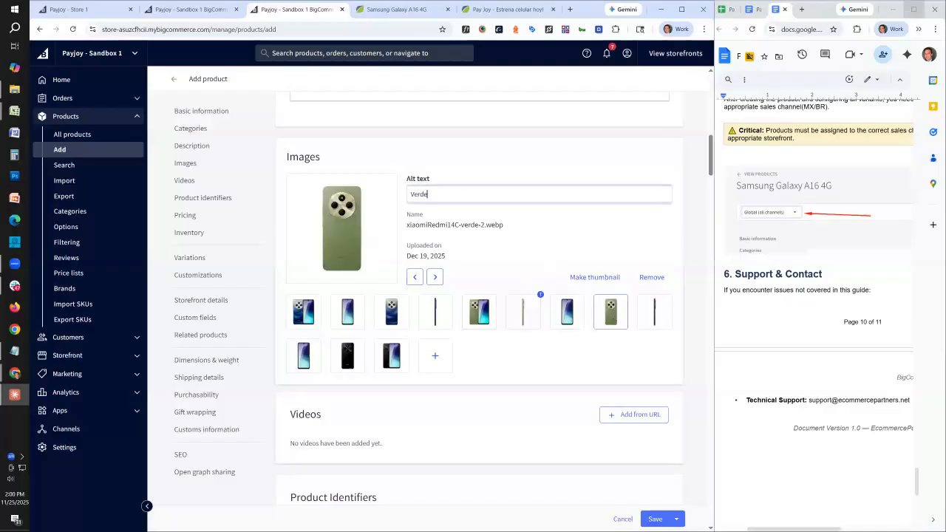
# Set the alt text of the black phone's side-view and front-view images to Negro.
pyautogui.click(657, 308)
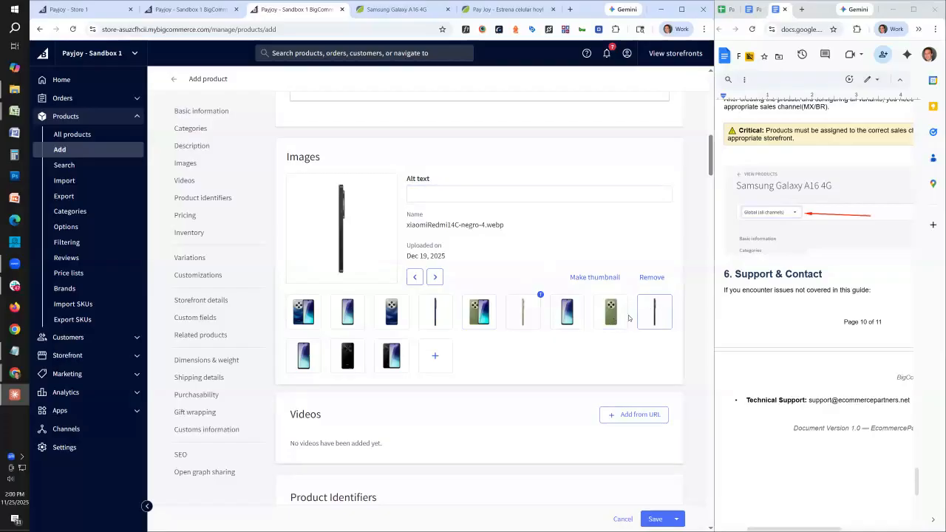
pyautogui.click(504, 196)
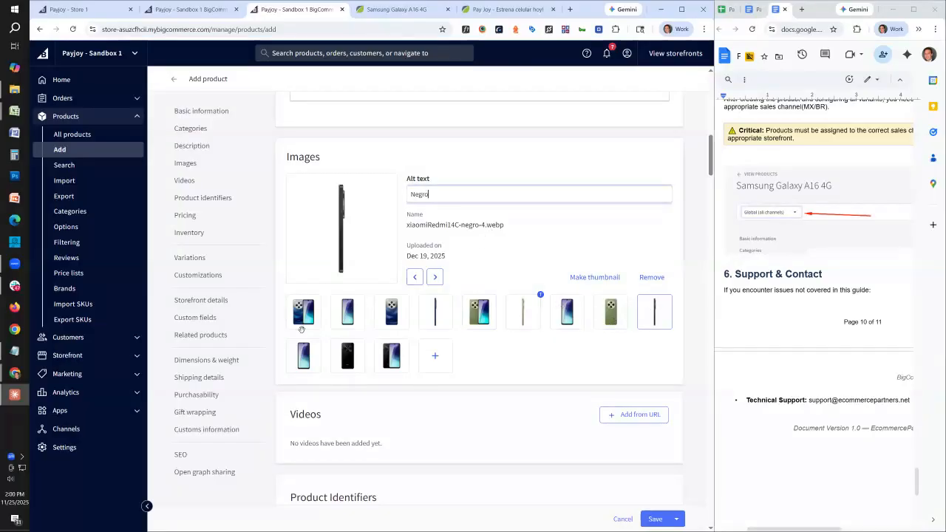
pyautogui.click(304, 356)
pyautogui.click(412, 194)
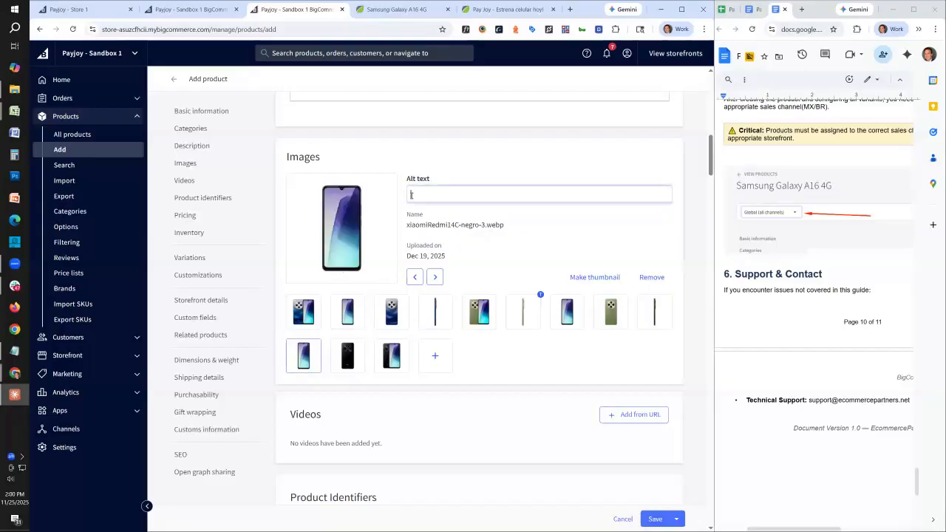
pyautogui.write('Negro')
# Set the black back-view image's alt text to Negra and the black front-and-back image's to Negro, and save the product.
pyautogui.click(349, 356)
pyautogui.click(455, 189)
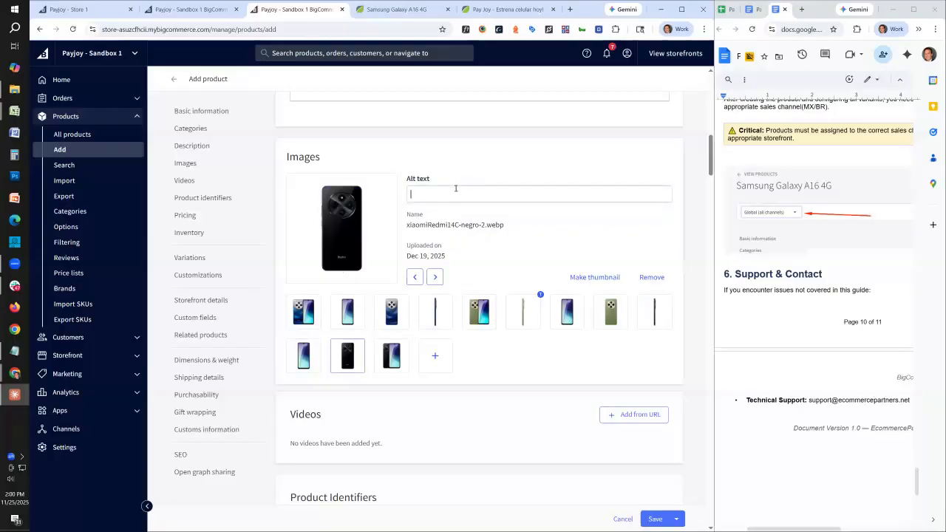
pyautogui.write('Negra')
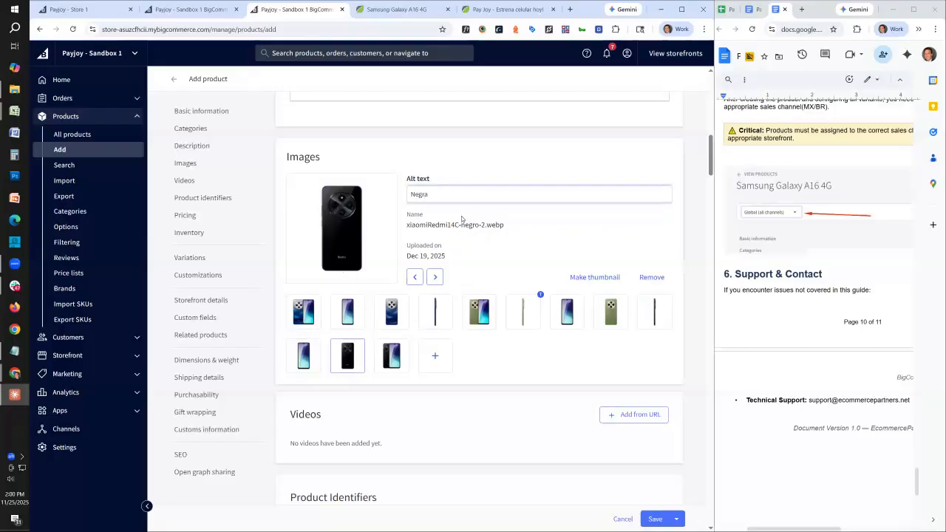
pyautogui.moveTo(451, 225); pyautogui.dragTo(488, 235)
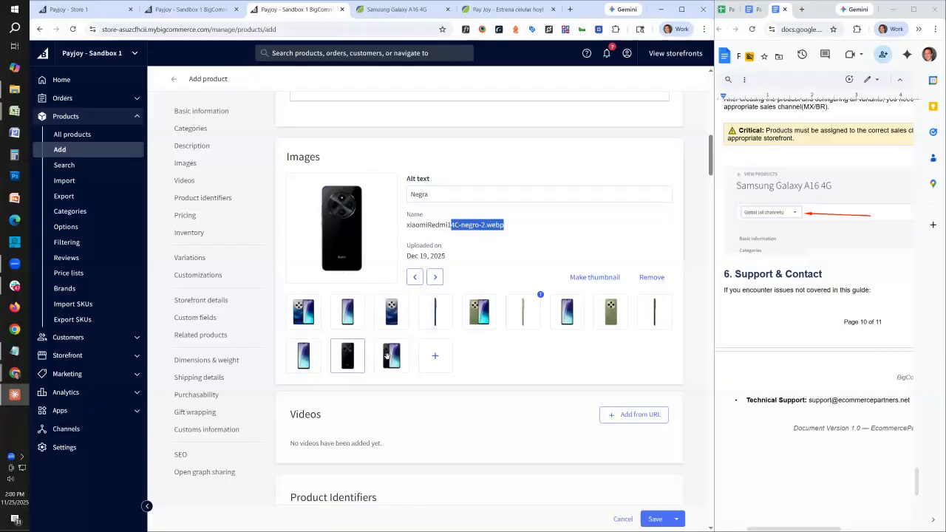
pyautogui.click(389, 356)
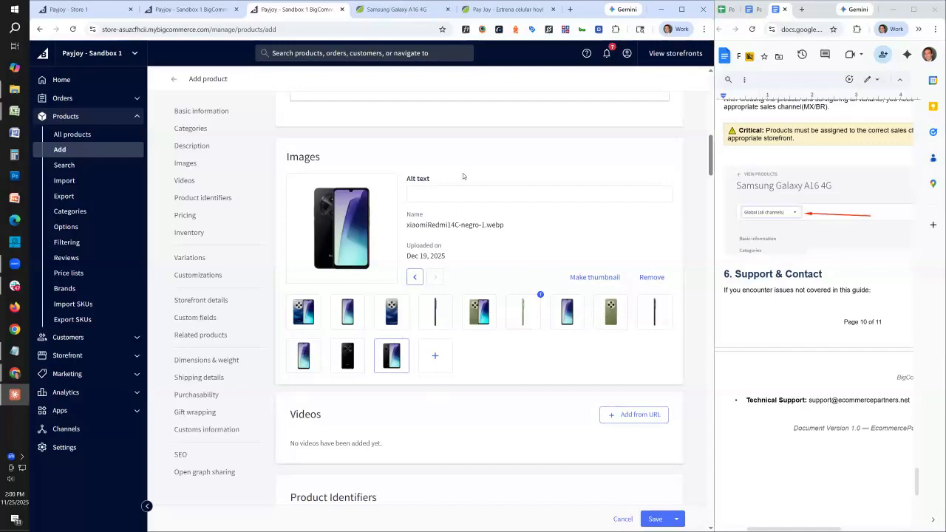
pyautogui.click(461, 193)
pyautogui.write('Negro')
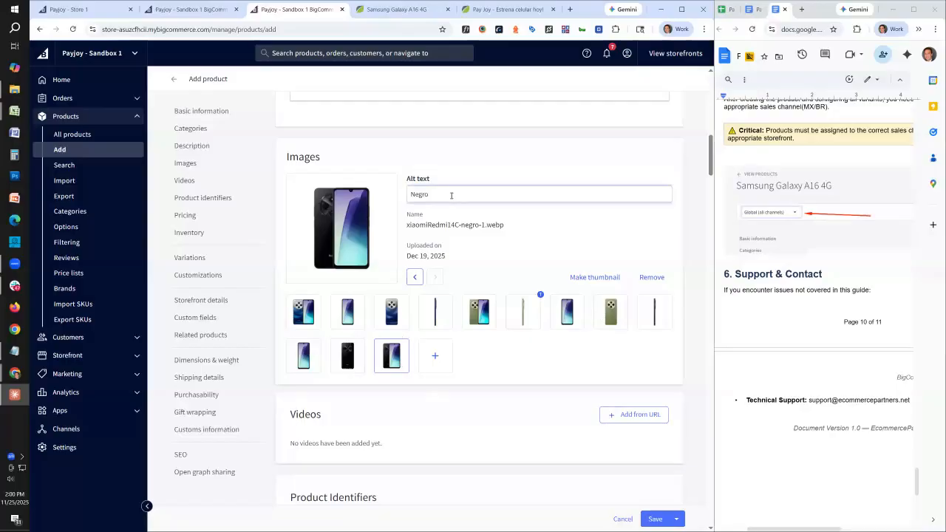
pyautogui.click(655, 519)
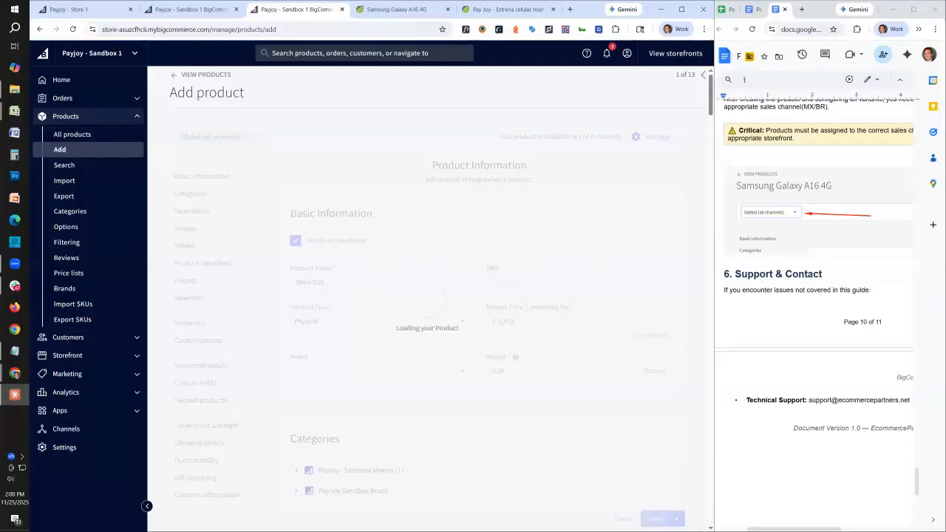
# Replace the product name with the prefix xiaomiRedmi14C- copied from the first image's file name.
pyautogui.scroll(-1, 495, 270)
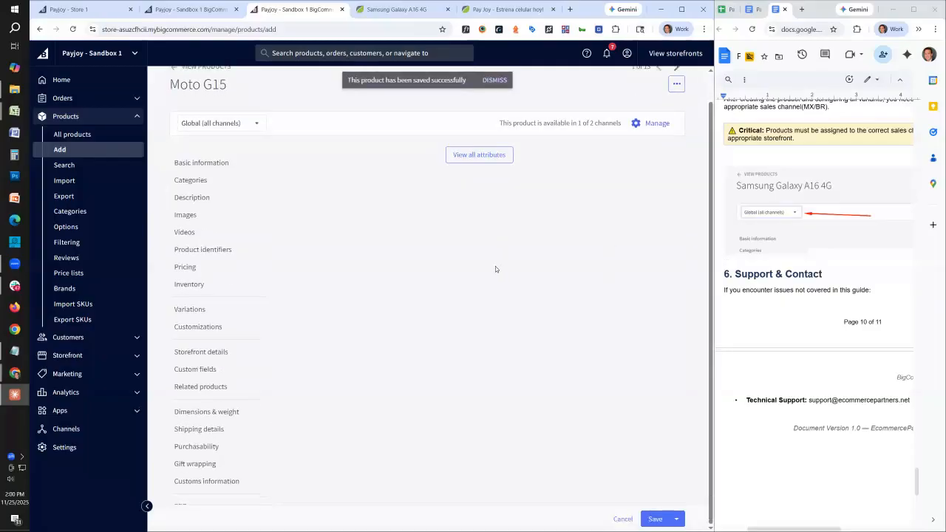
pyautogui.scroll(-10, 510, 266)
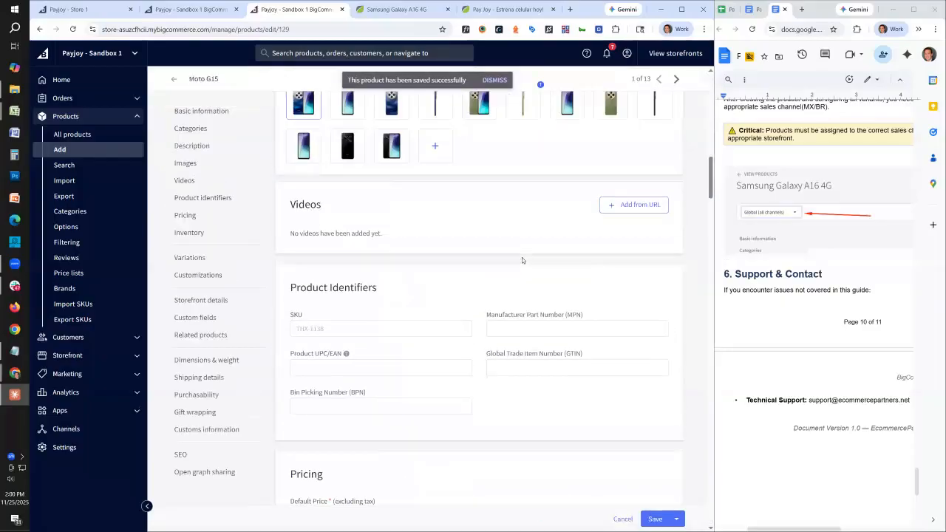
pyautogui.scroll(3, 520, 257)
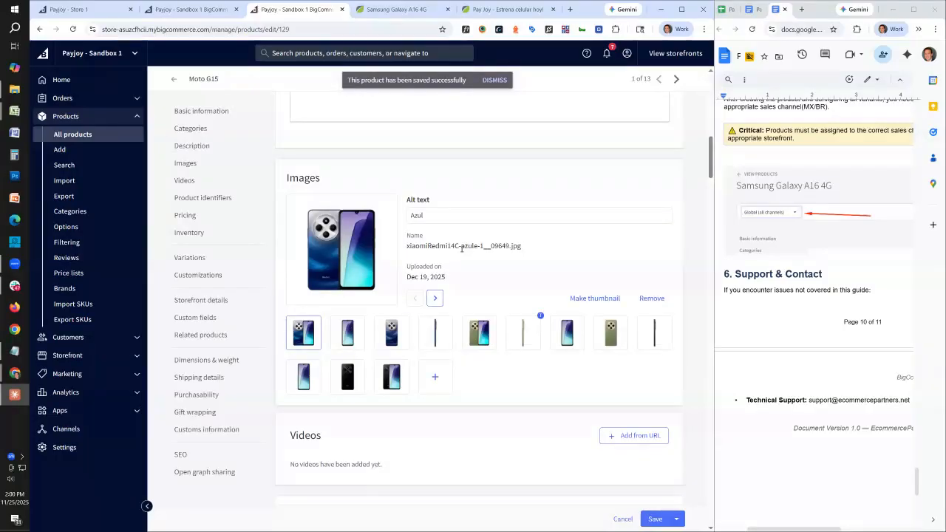
pyautogui.moveTo(461, 250); pyautogui.dragTo(407, 254)
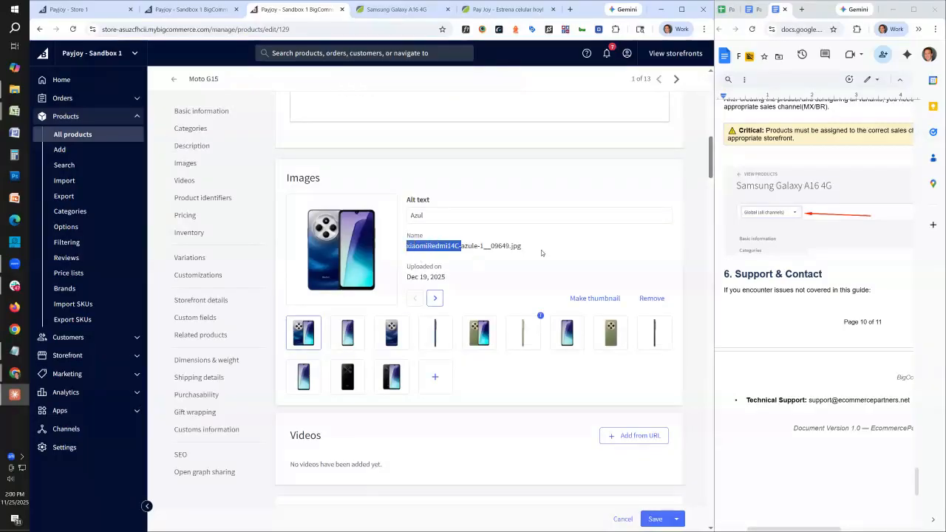
pyautogui.scroll(10, 473, 244)
pyautogui.tripleClick(344, 300)
pyautogui.write('xiaomiRedmi14C-')
# Reformat the product name as Xiaomi Redmi 14C followed by the tester's first name and Test, without the trailing hyphen, and save the product.
pyautogui.press('Home')
pyautogui.press('Delete')
pyautogui.write('X')
pyautogui.press('Right')
pyautogui.press('Right')
pyautogui.press('Right')
pyautogui.press('Right')
pyautogui.press('Right')
pyautogui.press('Right')
pyautogui.press('Right')
pyautogui.press('Right')
pyautogui.press('Right')
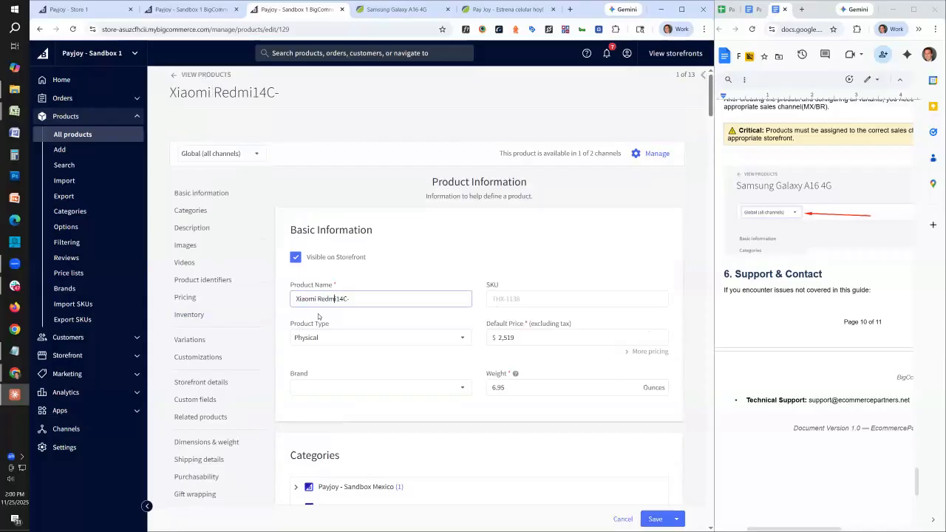
pyautogui.press('Right')
pyautogui.press('Right')
pyautogui.press('Right')
pyautogui.write('Ezra Test')
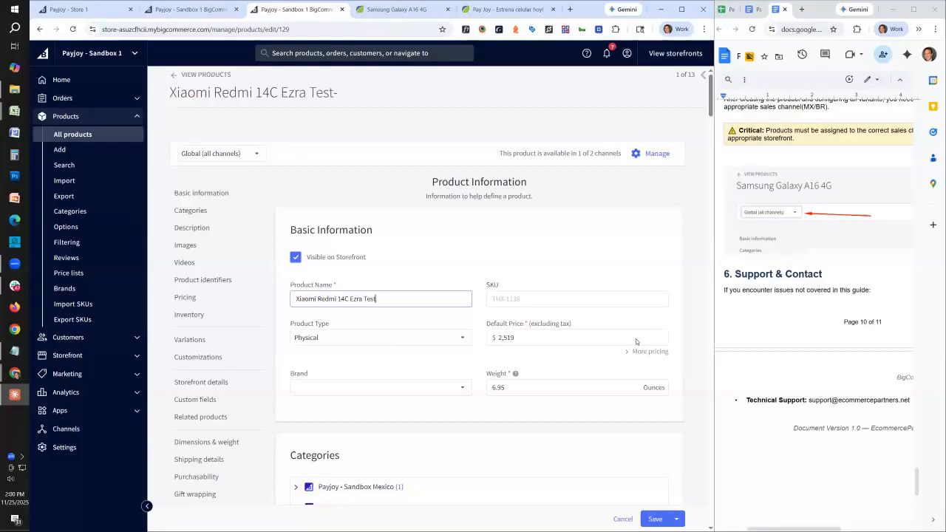
pyautogui.click(654, 524)
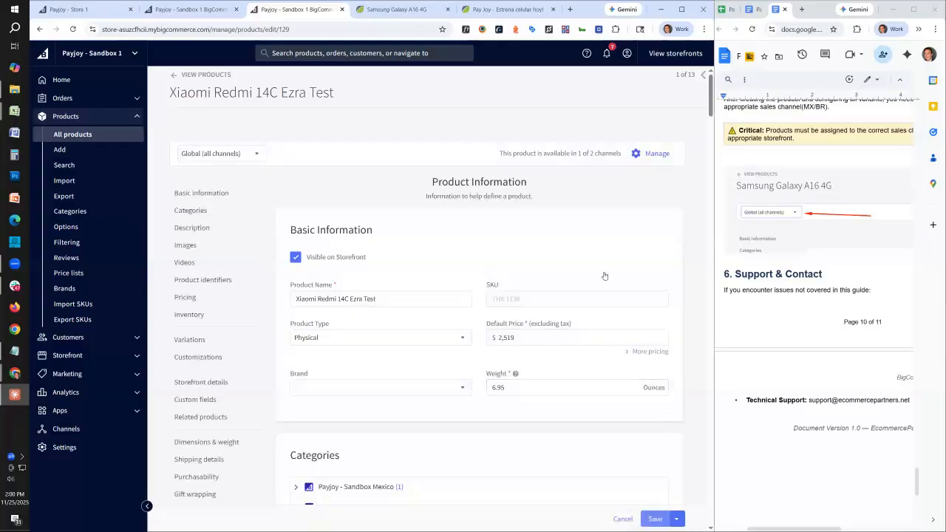
# Check how the new product is listed on the storefront's Shop All Phones page.
pyautogui.click(191, 8)
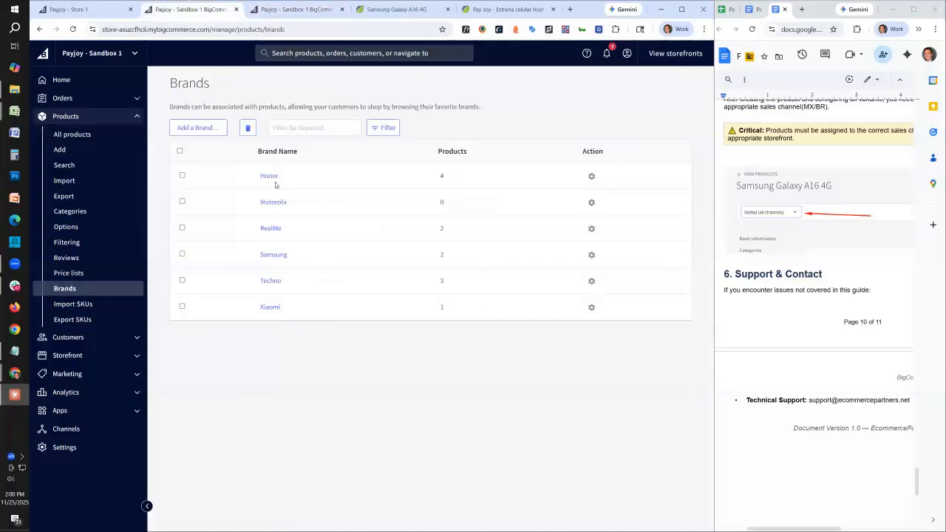
pyautogui.click(360, 11)
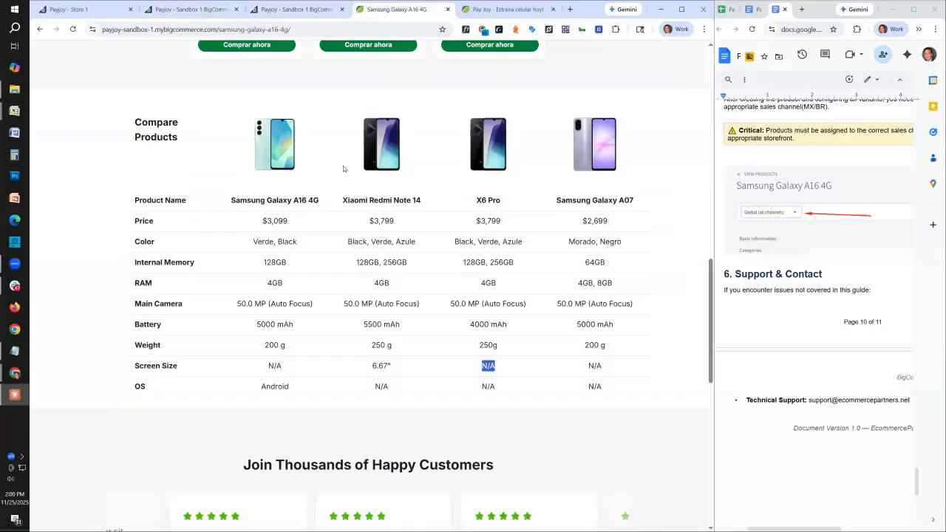
pyautogui.scroll(10, 343, 168)
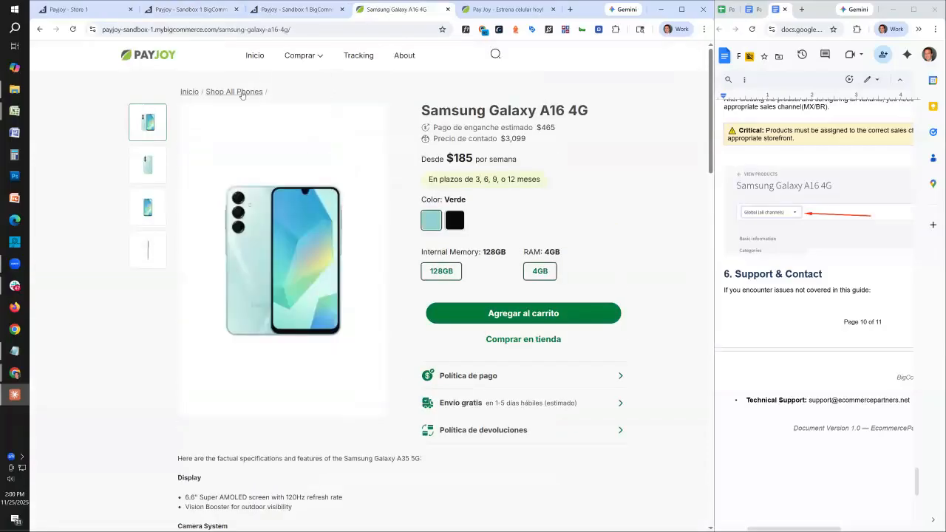
pyautogui.click(242, 93)
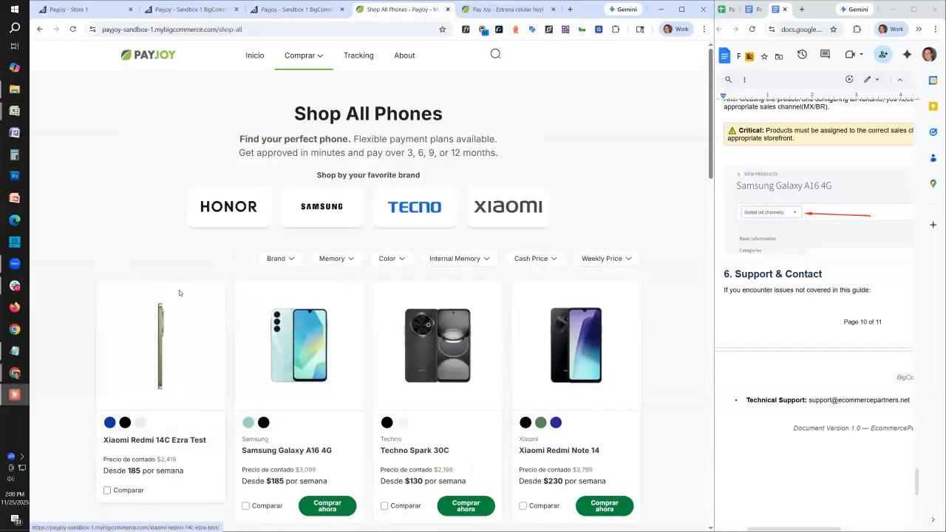
# Make the blue front-and-back image the thumbnail of the Xiaomi Redmi 14C product.
pyautogui.click(295, 9)
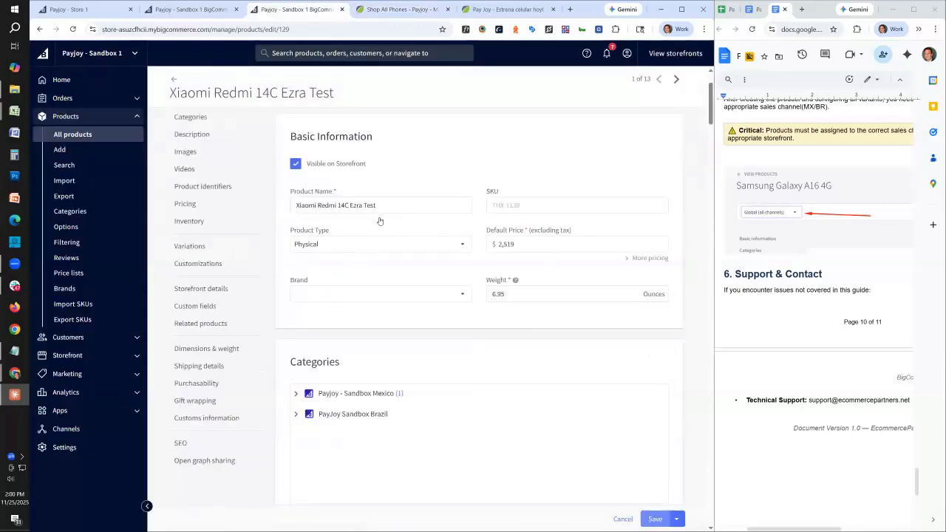
pyautogui.scroll(-10, 379, 218)
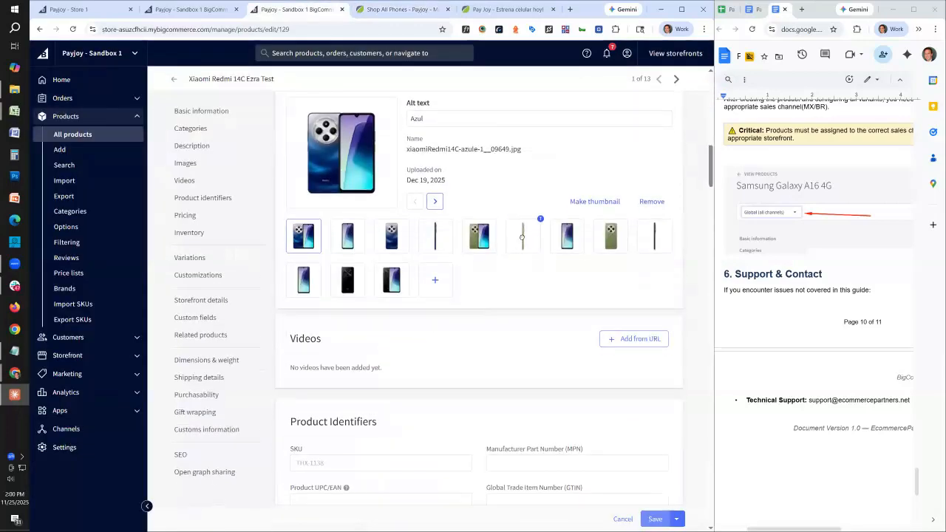
pyautogui.click(522, 236)
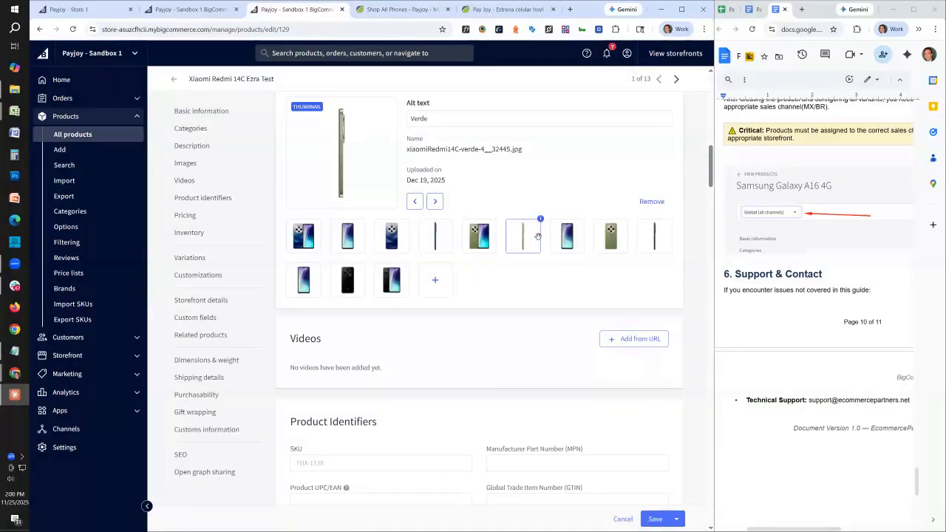
pyautogui.click(305, 237)
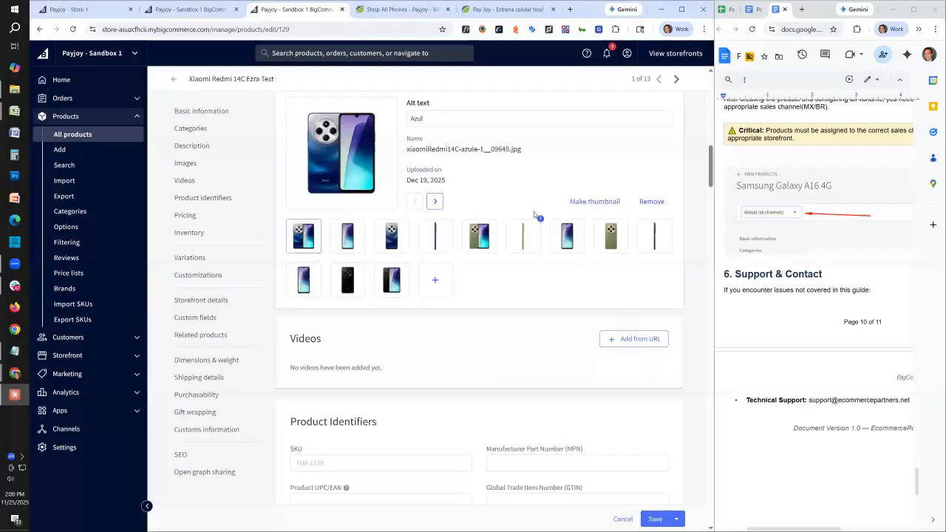
pyautogui.click(581, 203)
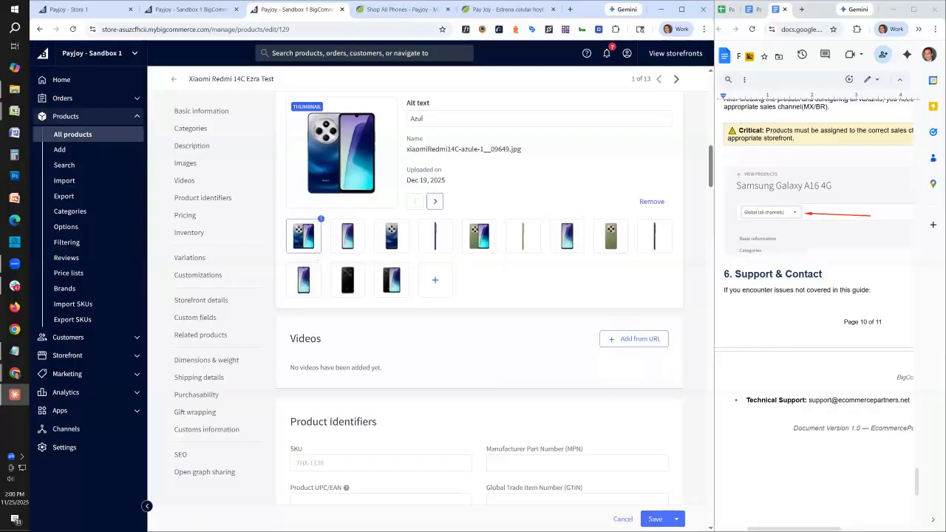
# Save the thumbnail change and compare the black, green and blue swatch images of the Xiaomi Redmi 14C on the refreshed Shop All Phones page.
pyautogui.click(658, 518)
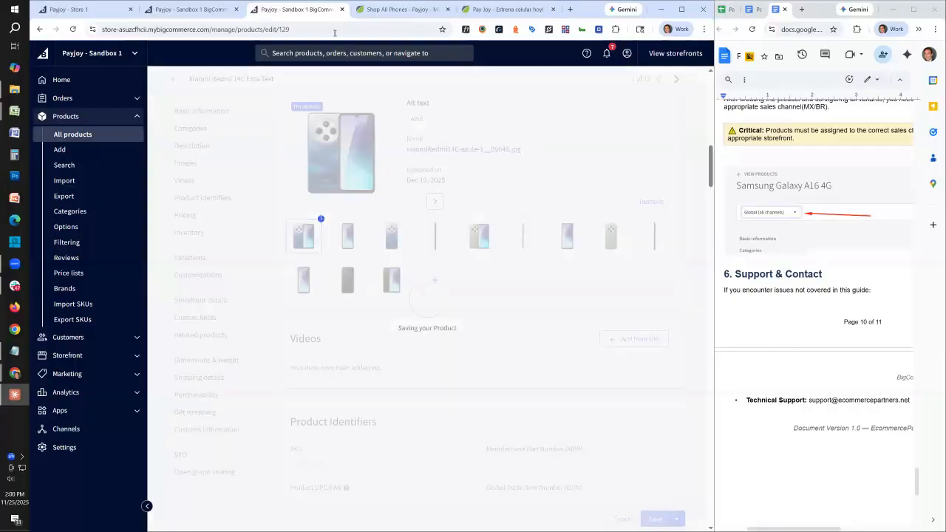
pyautogui.click(403, 11)
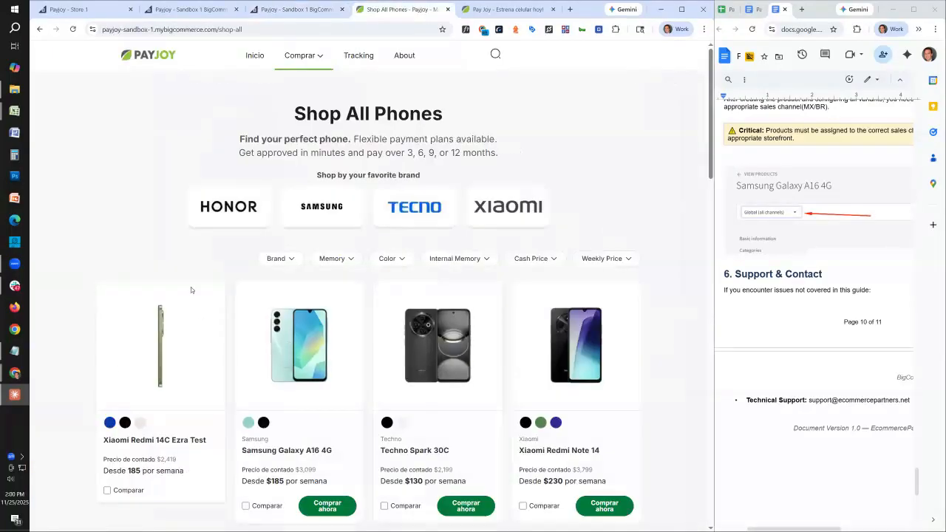
pyautogui.click(74, 29)
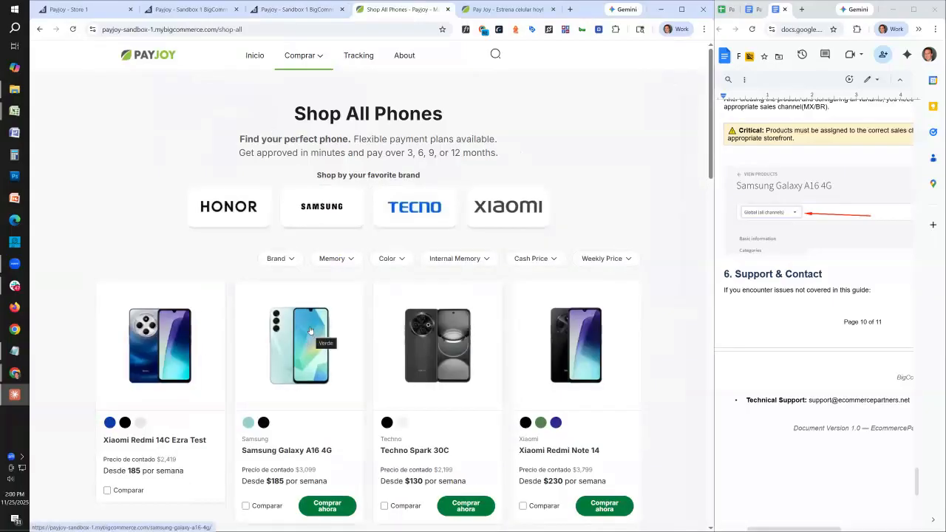
pyautogui.click(124, 422)
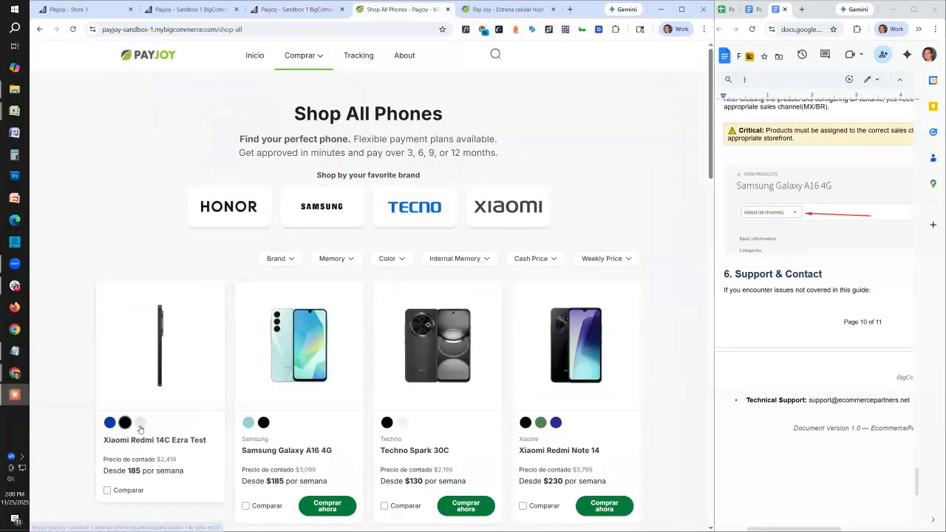
pyautogui.click(141, 423)
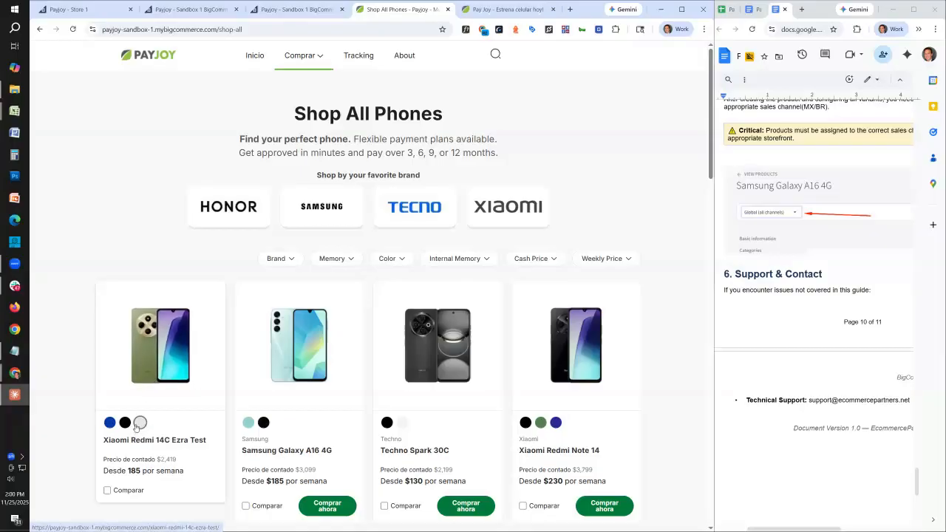
pyautogui.click(126, 424)
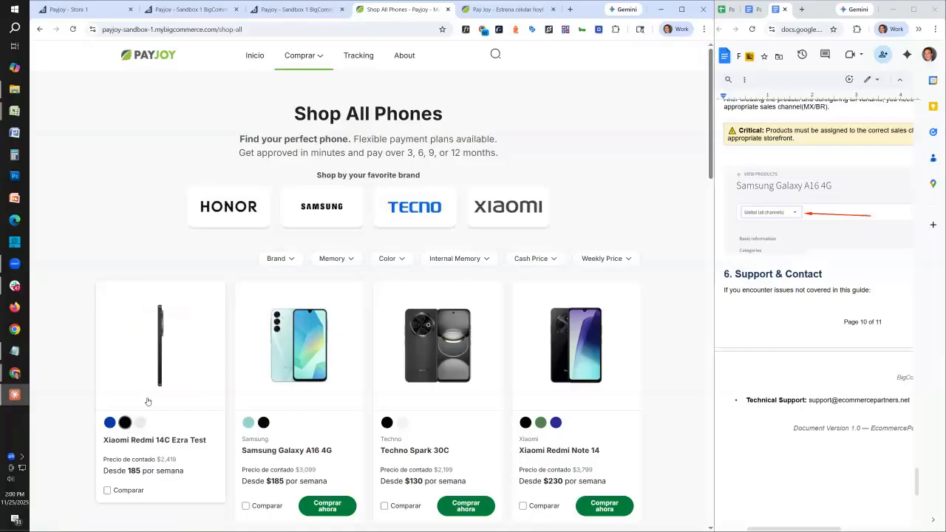
# Reorder the product images so the black front-and-back photo comes before the other black photos, and save the product.
pyautogui.click(313, 9)
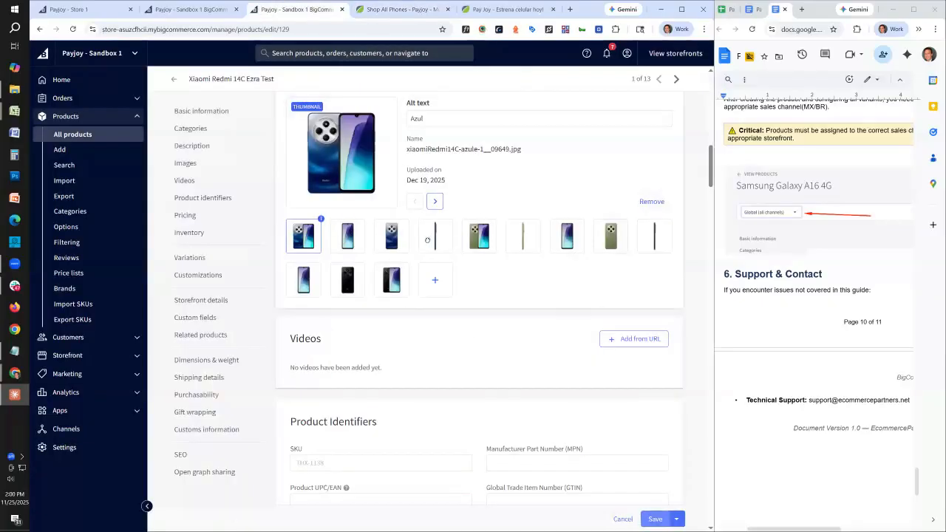
pyautogui.click(433, 237)
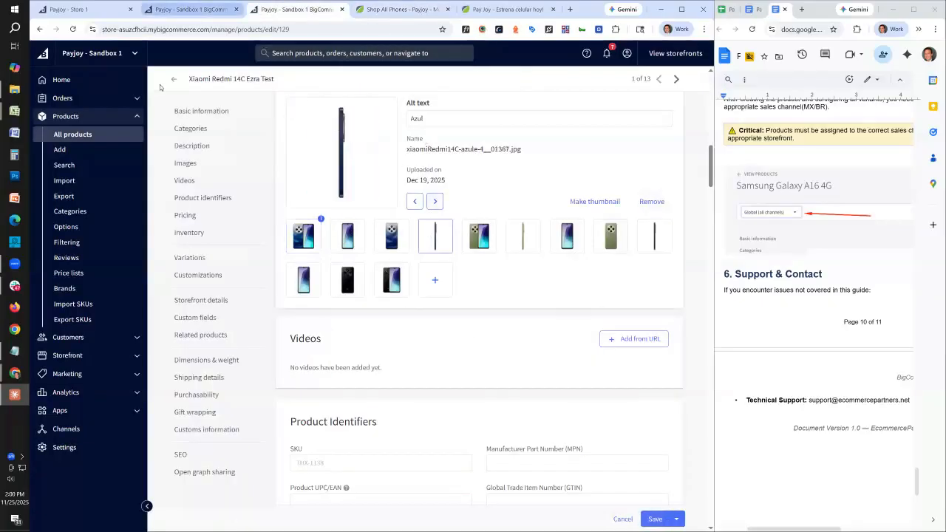
pyautogui.click(189, 9)
pyautogui.click(403, 9)
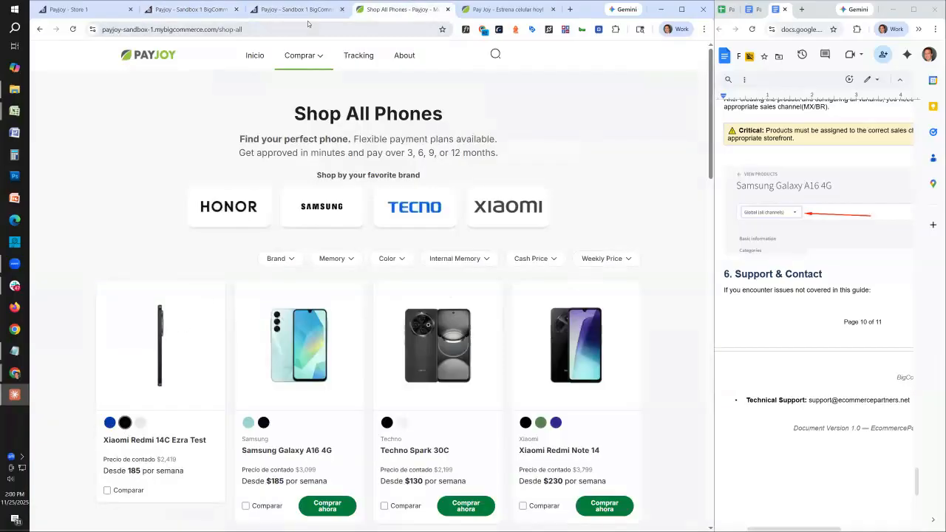
pyautogui.click(303, 10)
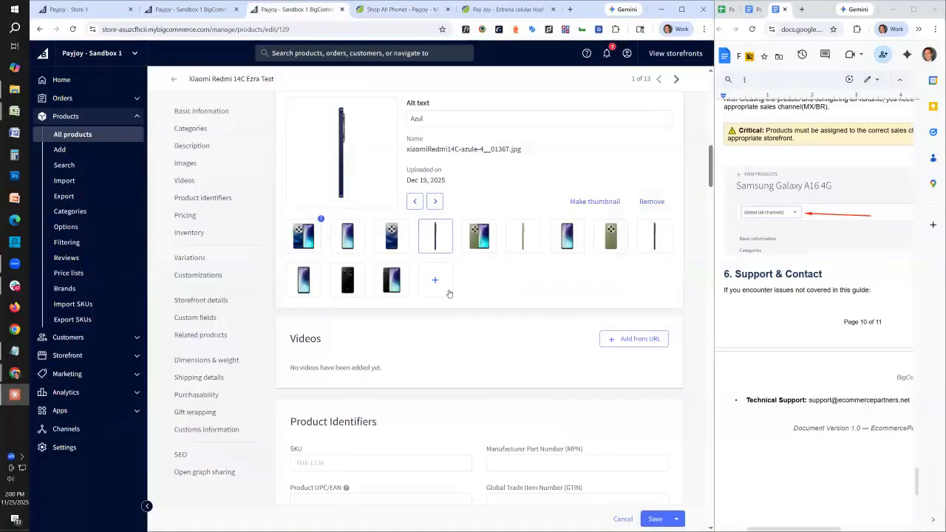
pyautogui.click(661, 231)
pyautogui.hotkey('ctrl', 'a')
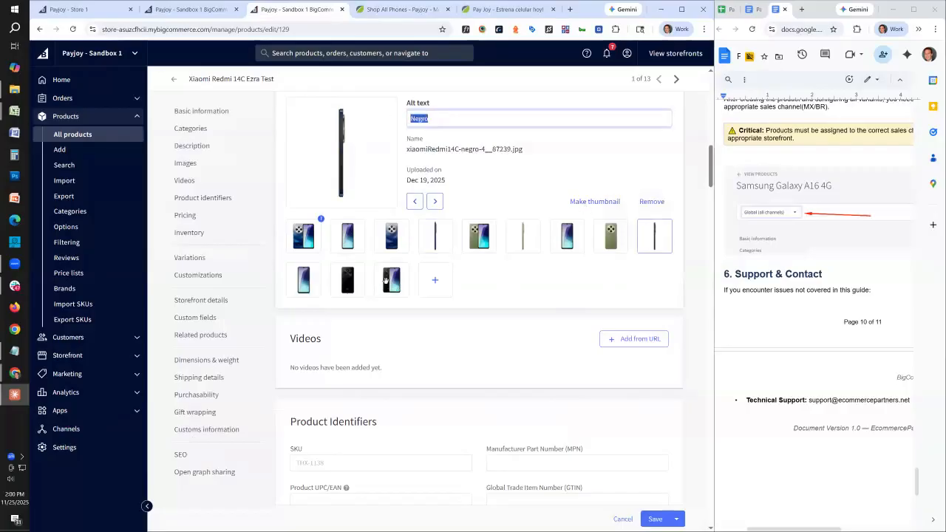
pyautogui.moveTo(384, 279); pyautogui.dragTo(641, 243)
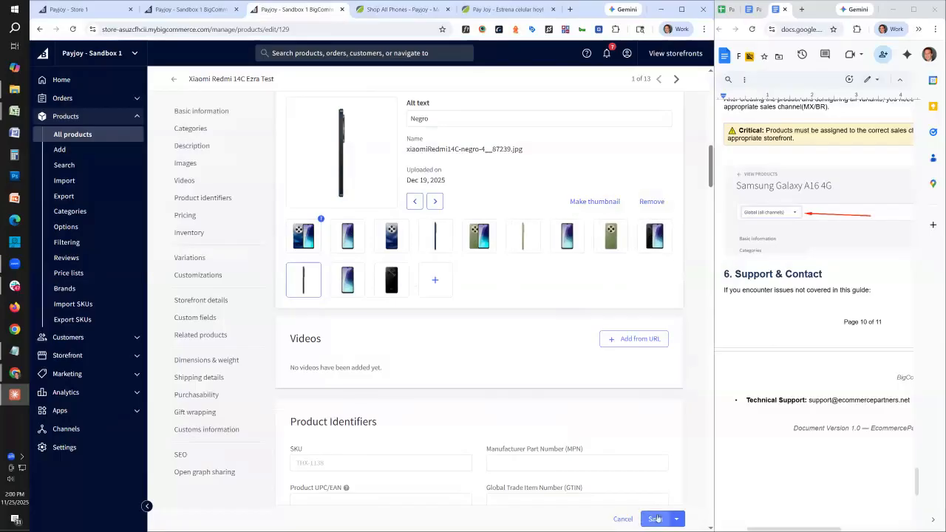
pyautogui.click(654, 518)
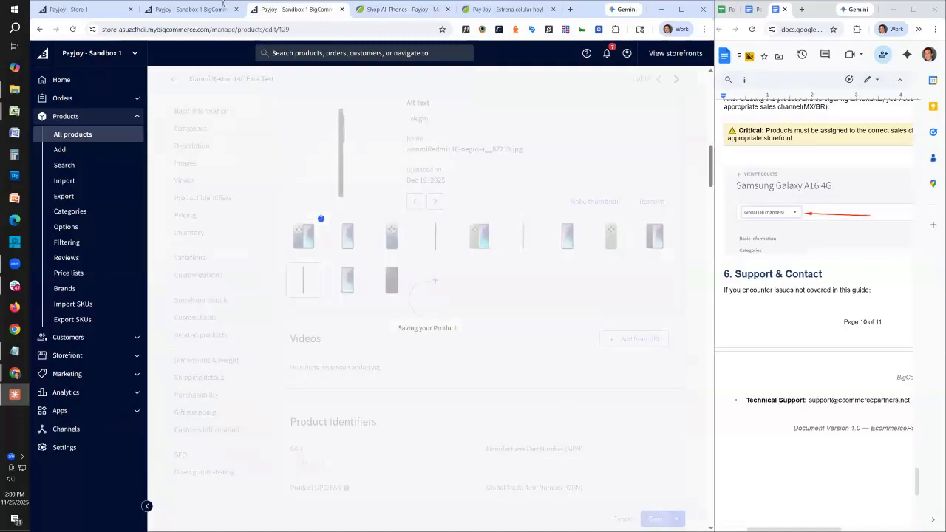
# Refresh the Shop All Phones page and check the image shown for each Xiaomi Redmi 14C color swatch.
pyautogui.click(399, 8)
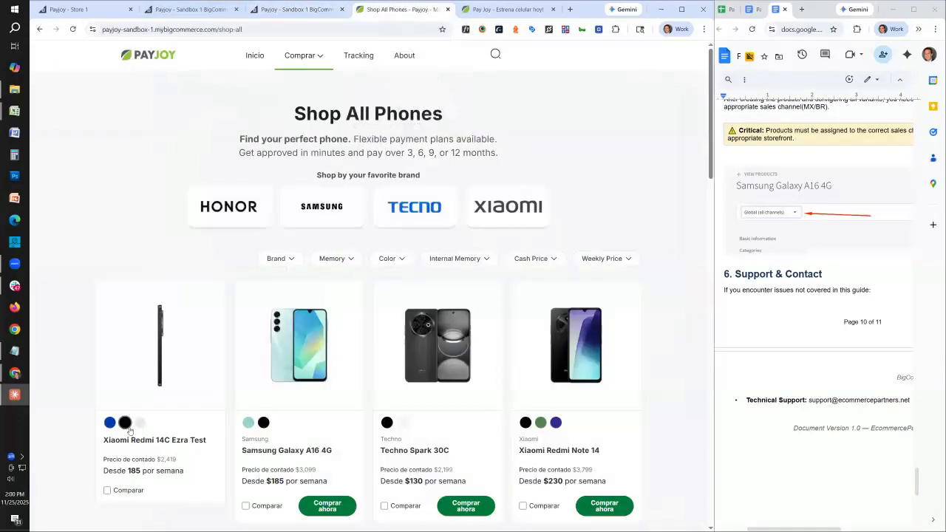
pyautogui.click(73, 30)
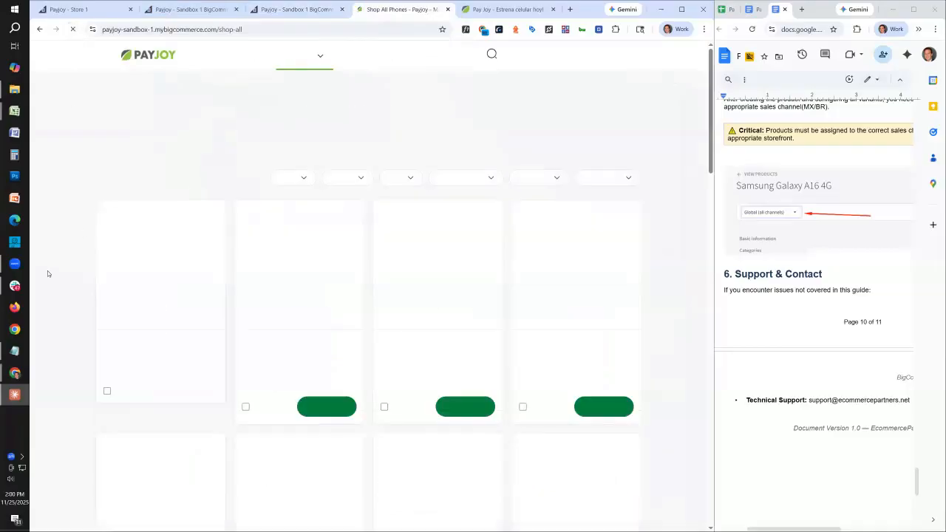
pyautogui.click(130, 426)
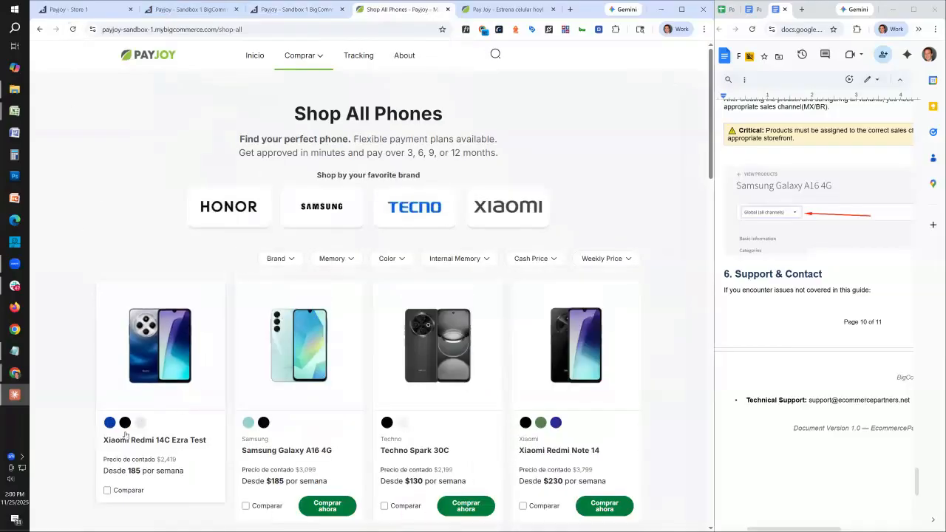
pyautogui.click(140, 423)
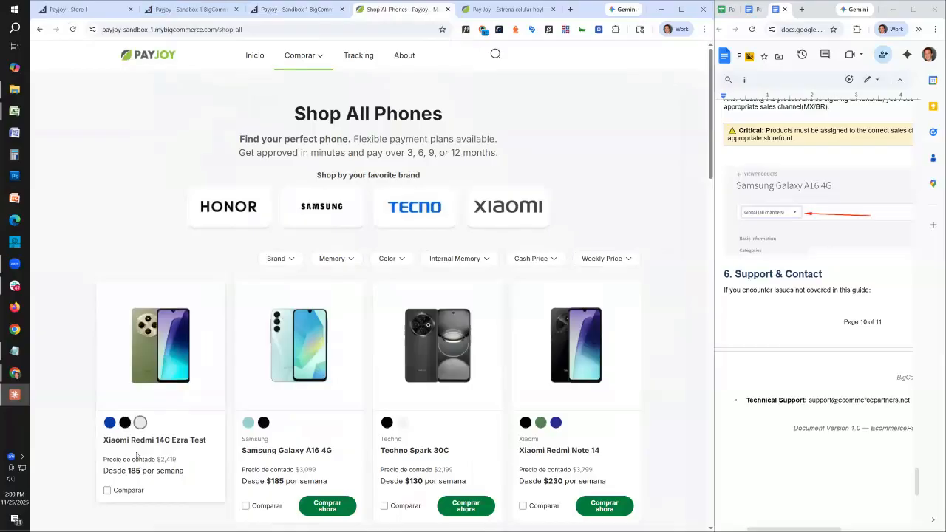
pyautogui.click(110, 422)
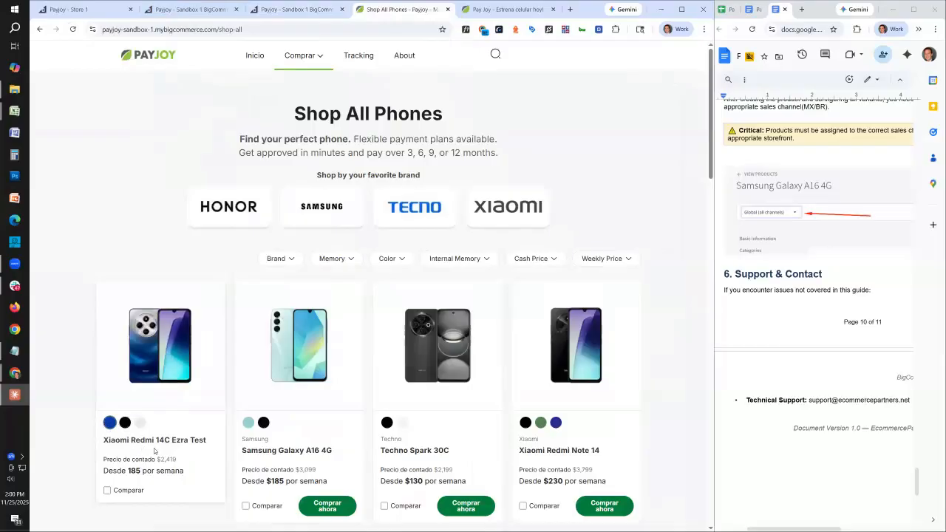
pyautogui.scroll(-1, 305, 431)
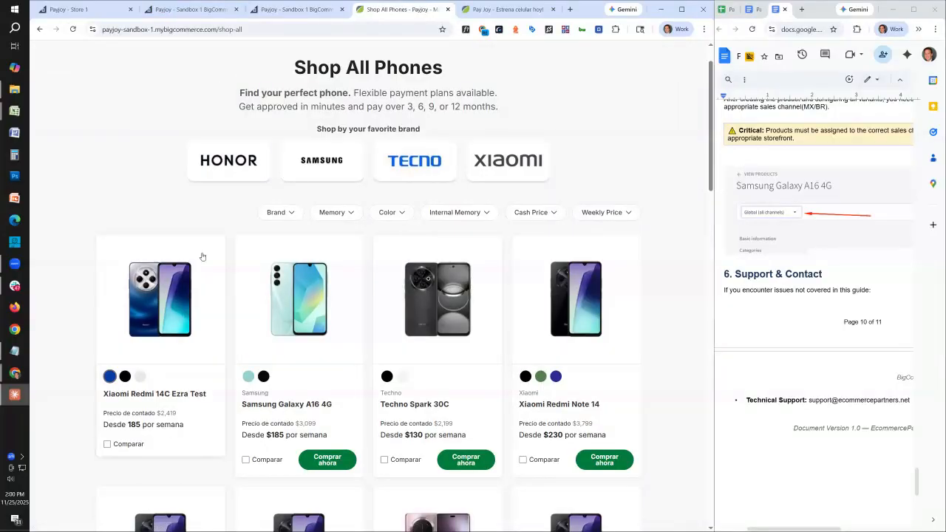
pyautogui.click(296, 9)
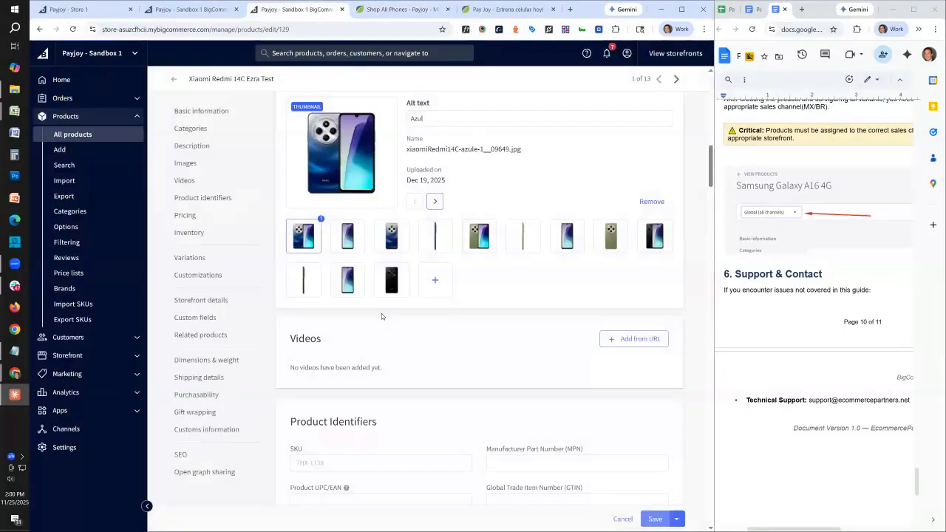
pyautogui.scroll(5, 386, 315)
pyautogui.scroll(2, 355, 310)
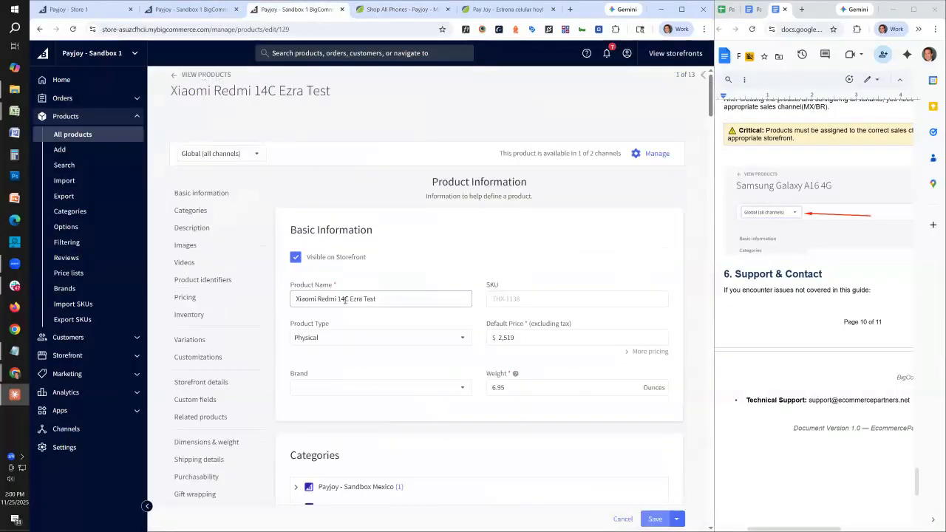
pyautogui.click(464, 342)
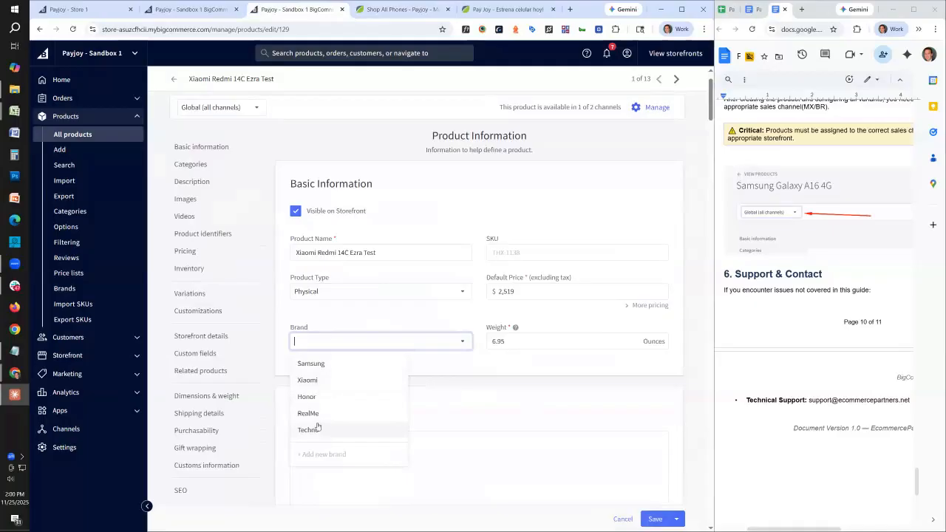
pyautogui.click(311, 383)
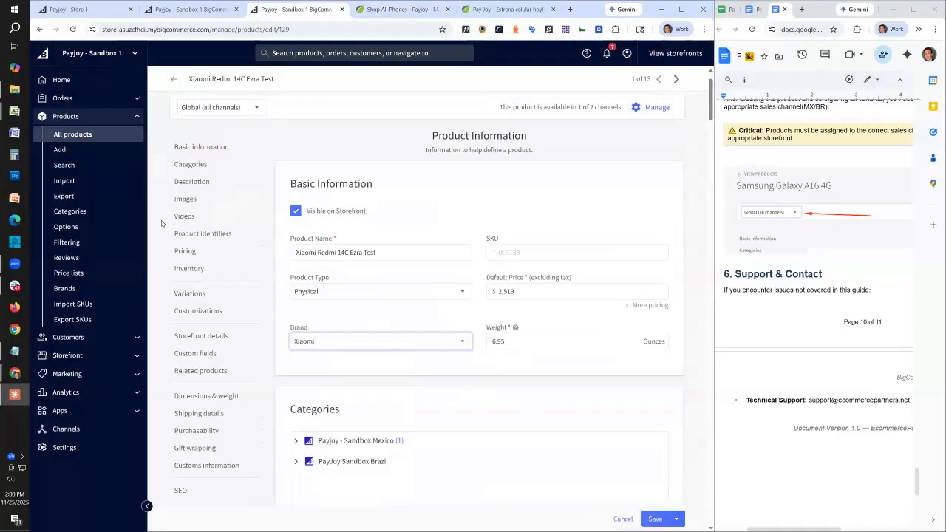
pyautogui.click(189, 9)
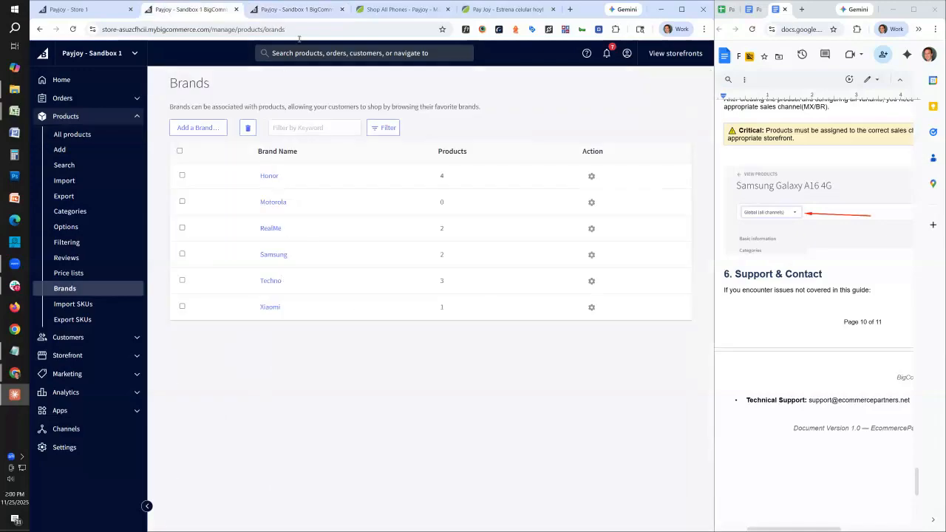
pyautogui.click(295, 9)
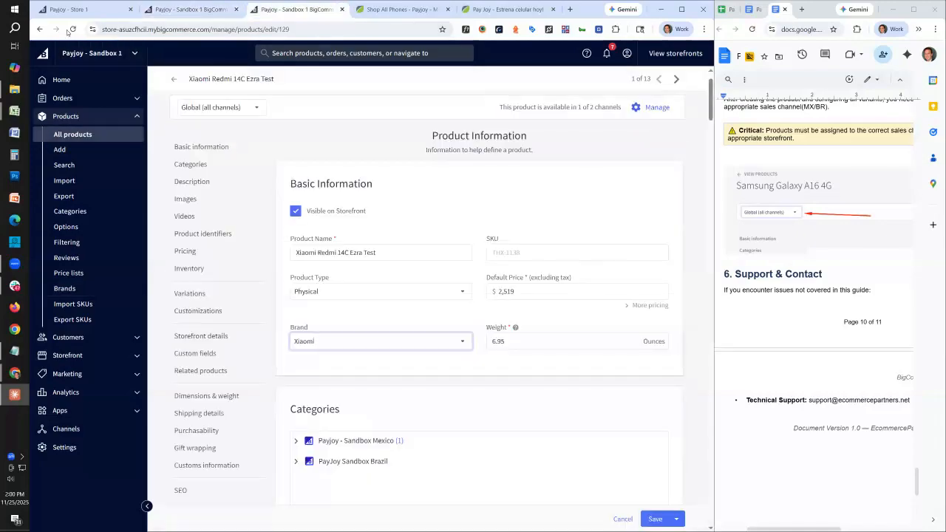
pyautogui.click(72, 29)
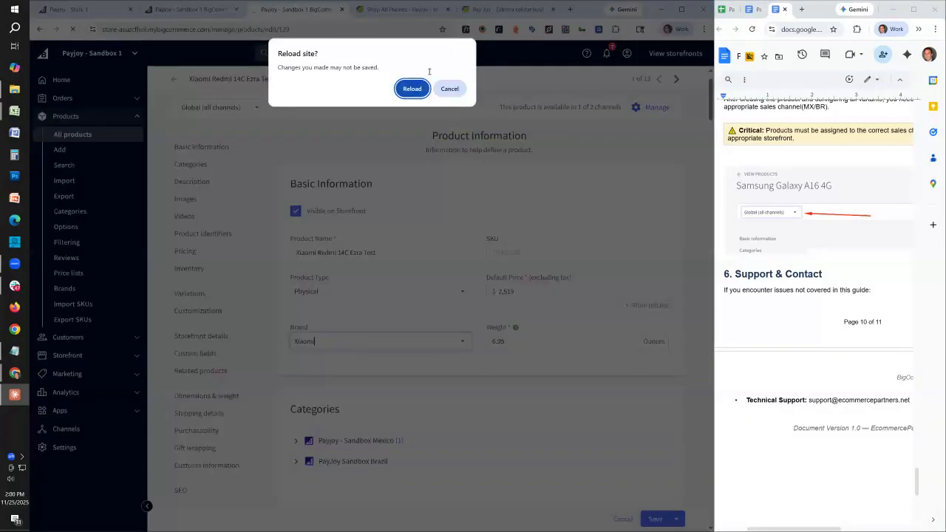
pyautogui.click(412, 88)
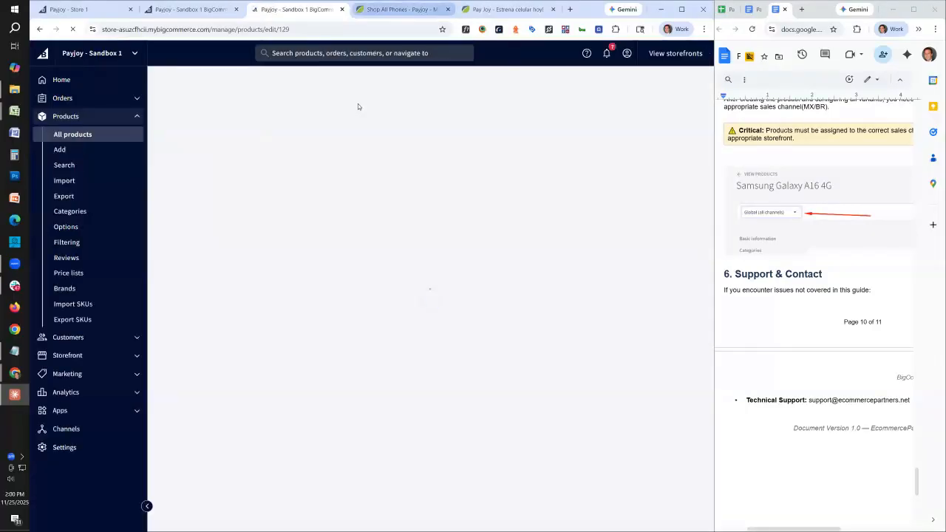
# Set the product's brand to Xiaomi, save it, and check the brand on the refreshed Shop All Phones listing.
pyautogui.click(399, 8)
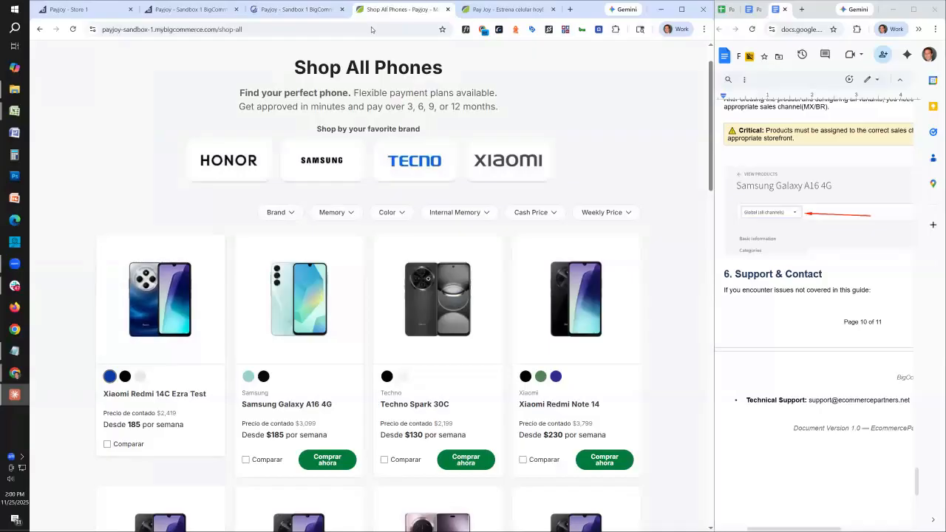
pyautogui.click(296, 8)
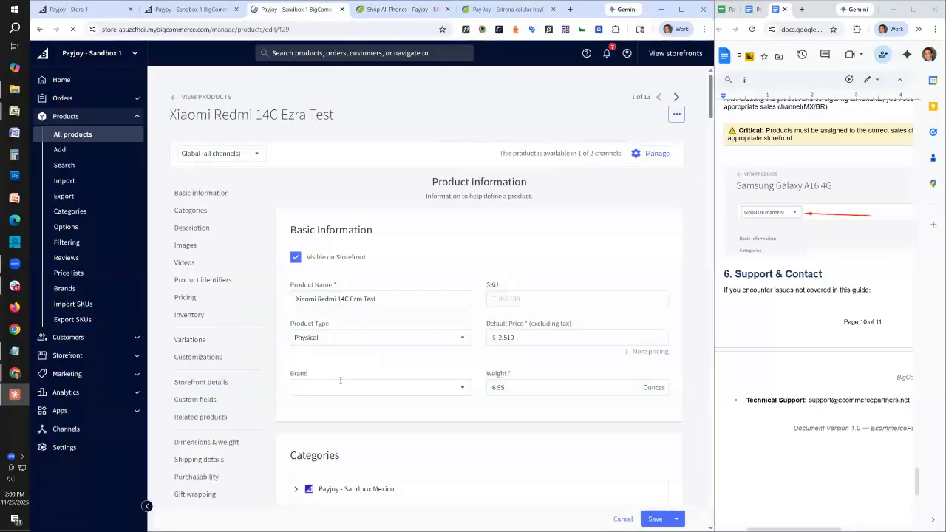
pyautogui.click(344, 390)
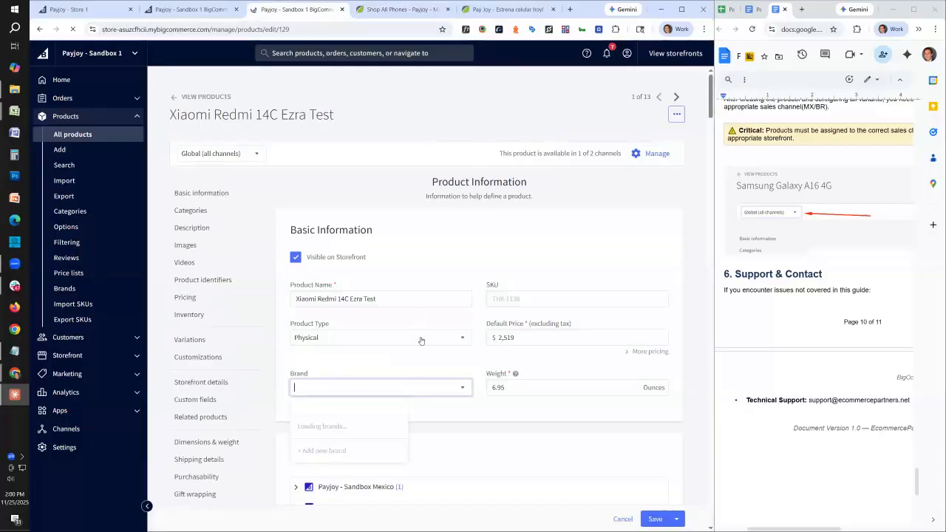
pyautogui.click(309, 293)
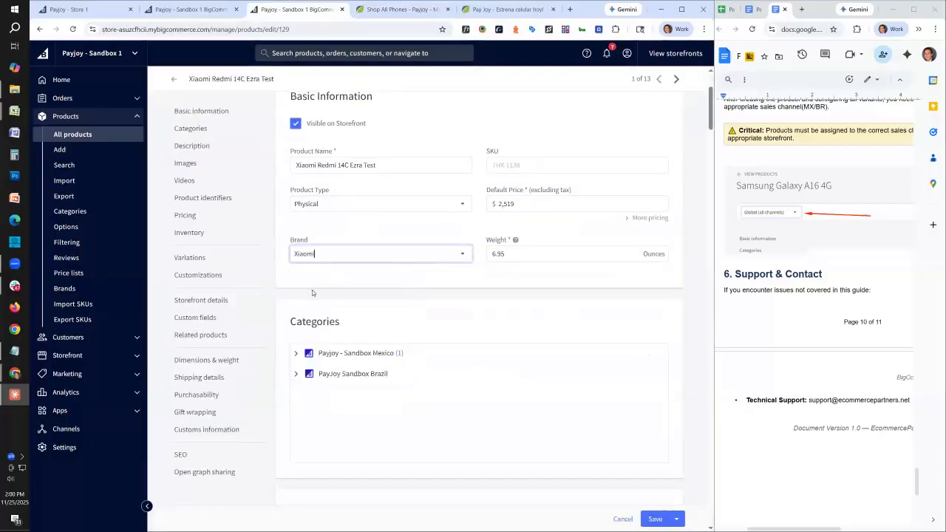
pyautogui.click(655, 519)
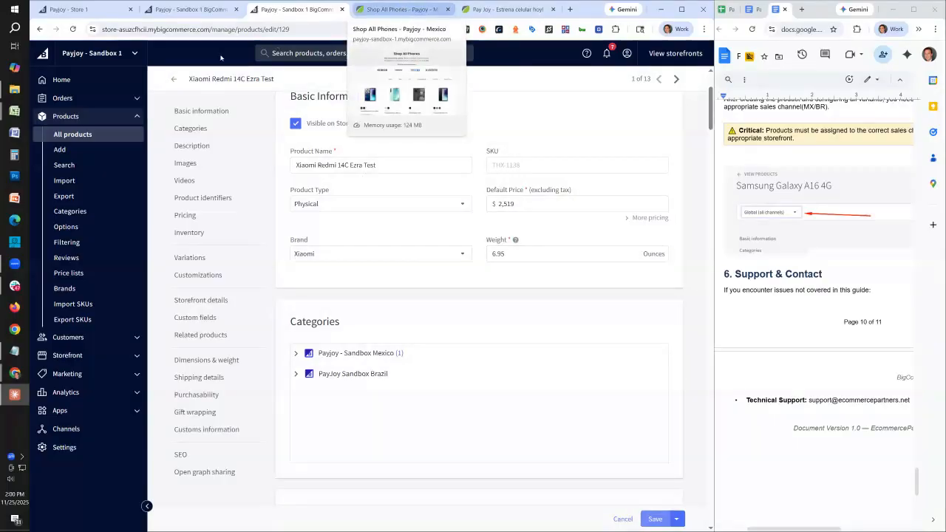
pyautogui.click(408, 11)
pyautogui.click(74, 28)
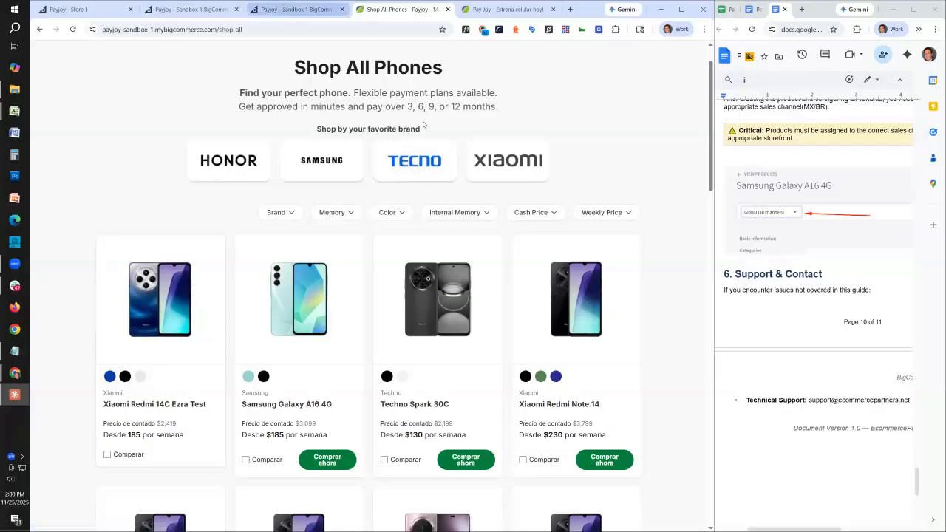
# Set the stock to 7 for variants 129-NE-12-4G, 129-AZ-25-8G and 129-AZ-25-4G of the Xiaomi Redmi 14C.
pyautogui.click(284, 10)
pyautogui.scroll(-15, 482, 204)
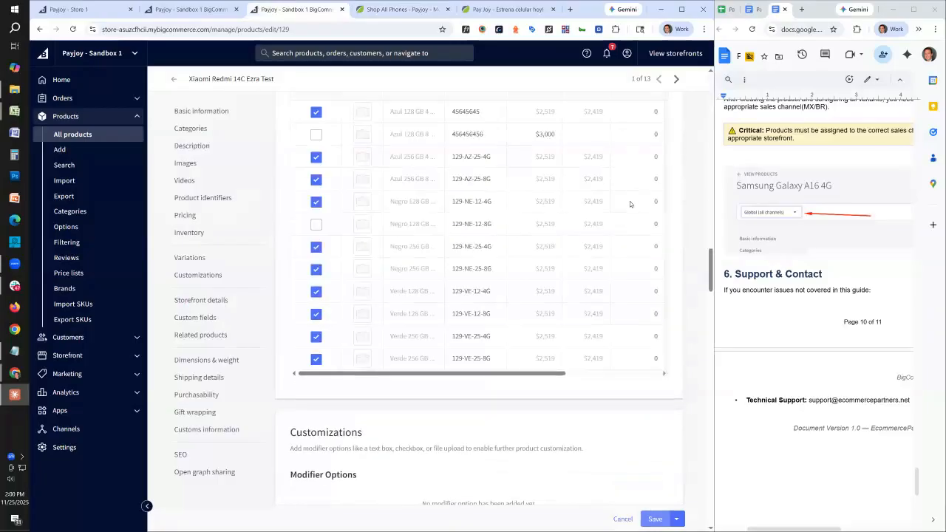
pyautogui.click(630, 200)
pyautogui.write('7')
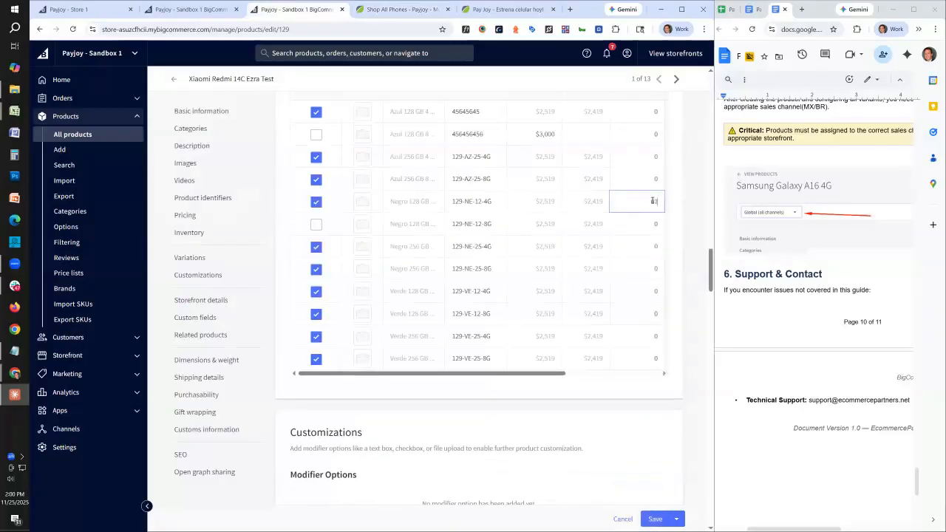
pyautogui.click(648, 176)
pyautogui.write('7')
pyautogui.click(654, 157)
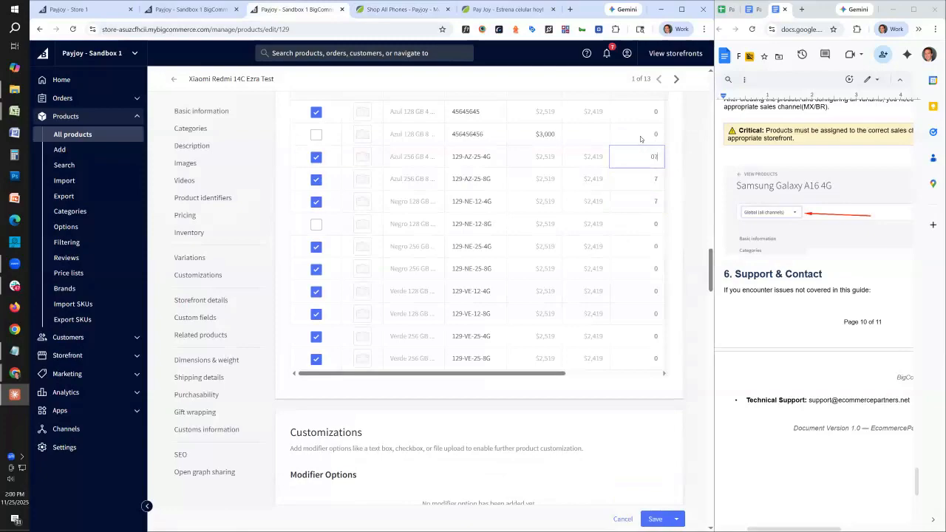
# Set the stock to 7 for green variants 129-VE-12-4G, 129-VE-12-8G and 129-VE-25-8G, and save the product.
pyautogui.click(639, 292)
pyautogui.write('7')
pyautogui.press('Return')
pyautogui.write('7')
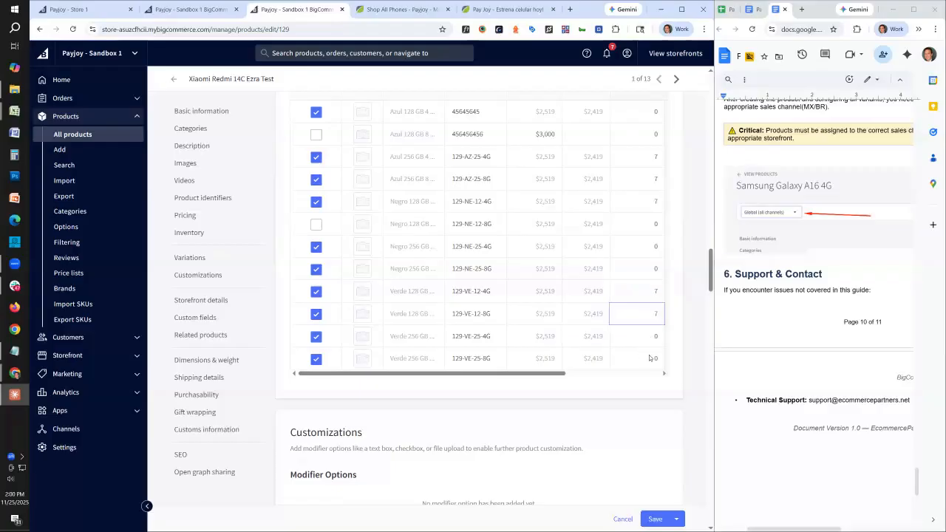
pyautogui.click(655, 355)
pyautogui.write('7')
pyautogui.click(656, 519)
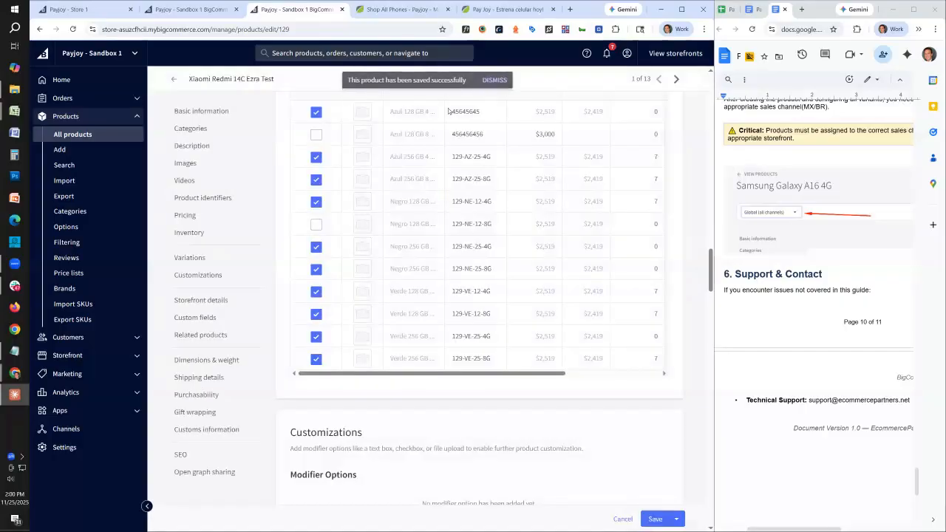
# Refresh the storefront's Shop All Phones page and open the Xiaomi Redmi 14C product page through its buy-now option.
pyautogui.click(388, 10)
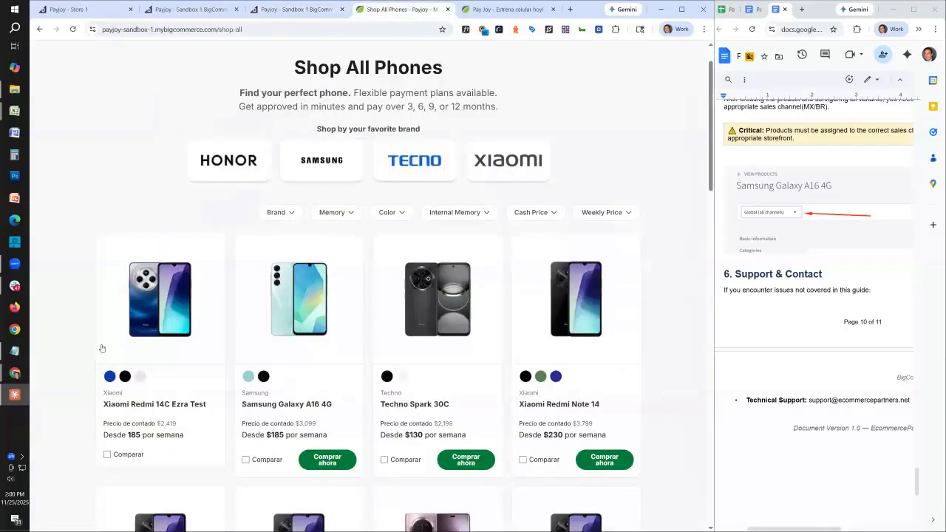
pyautogui.press('F5')
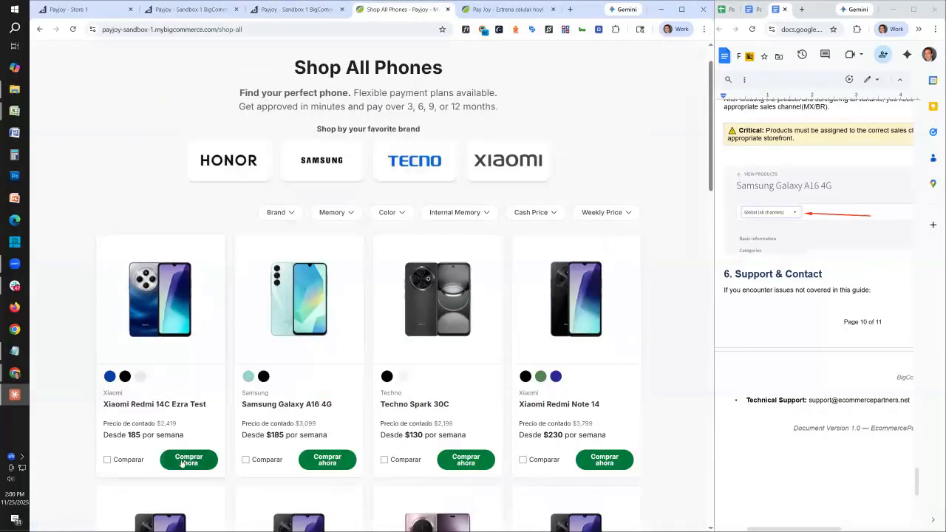
pyautogui.click(181, 460)
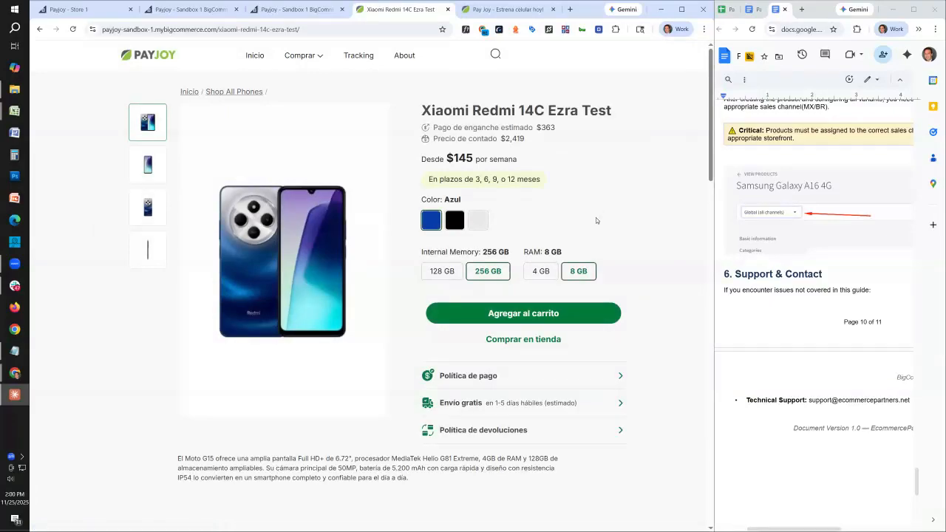
# Compare the product page's image galleries for the Negro, Verde and Azul colors.
pyautogui.click(455, 222)
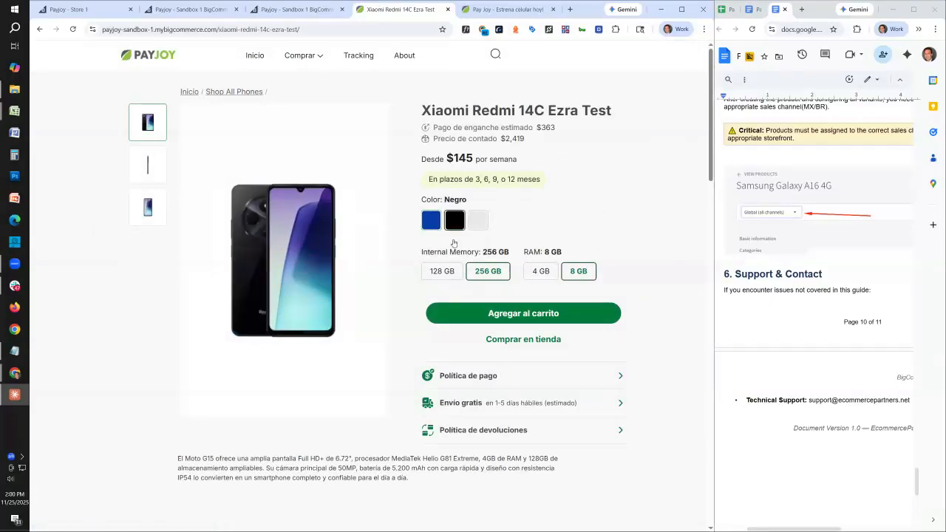
pyautogui.click(477, 221)
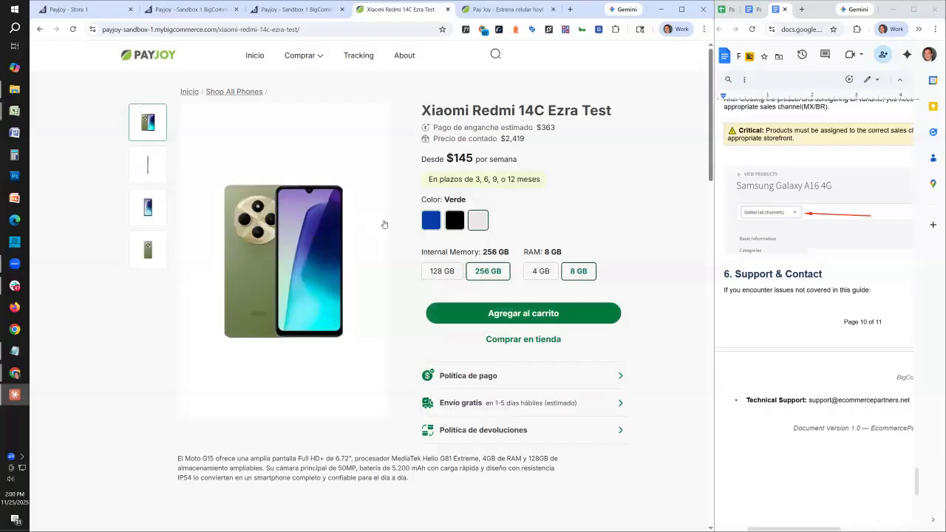
pyautogui.click(431, 220)
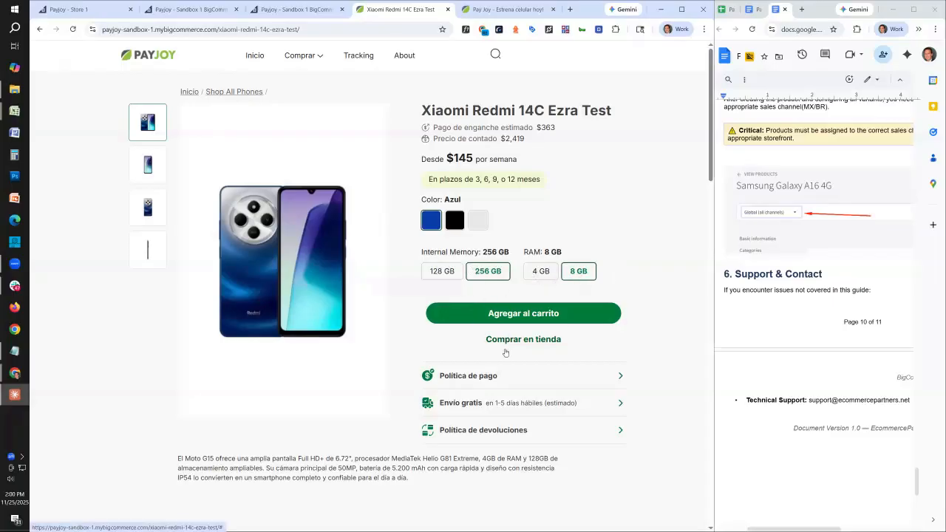
# Examine the product page's description, related products and the specifications in the Compare Products table.
pyautogui.scroll(-2, 413, 299)
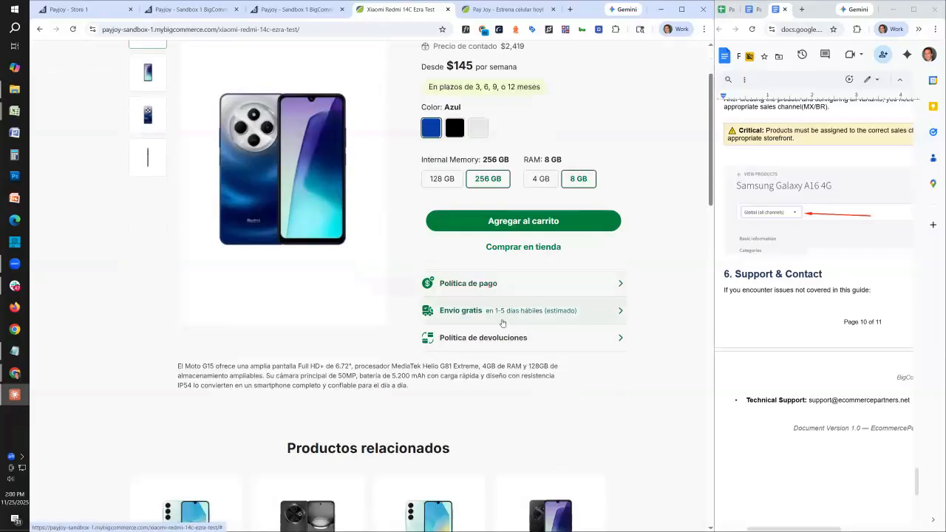
pyautogui.scroll(-1, 413, 299)
pyautogui.moveTo(414, 249); pyautogui.dragTo(182, 238)
pyautogui.scroll(-2, 399, 294)
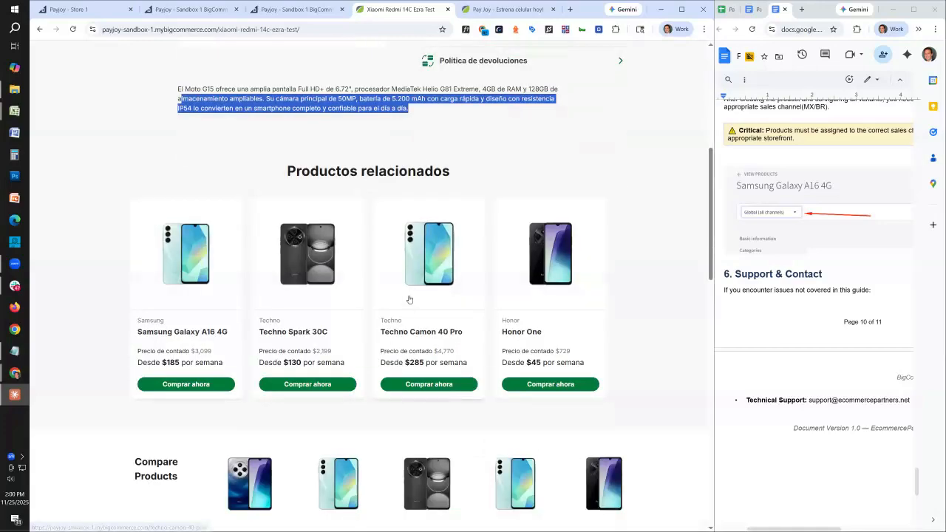
pyautogui.scroll(-1, 409, 309)
pyautogui.scroll(-4, 417, 299)
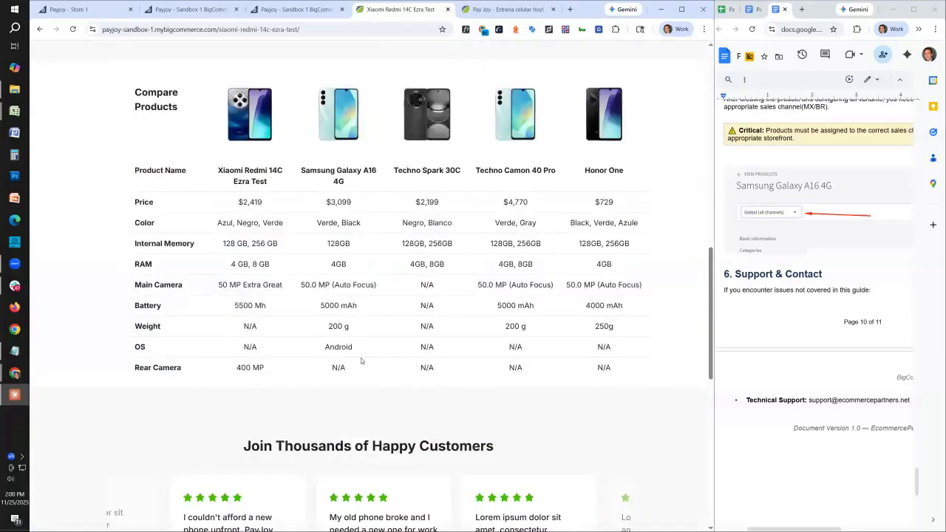
pyautogui.moveTo(401, 322); pyautogui.dragTo(527, 348)
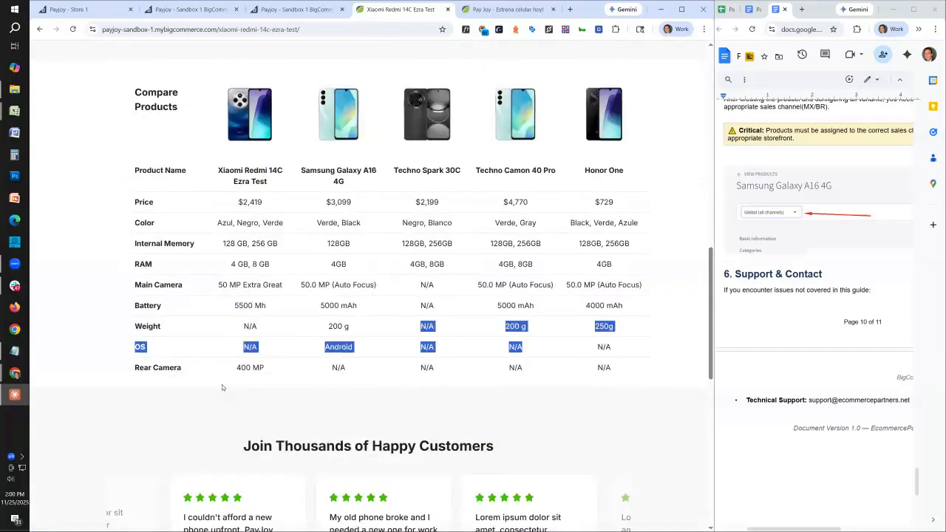
pyautogui.moveTo(231, 370); pyautogui.dragTo(618, 362)
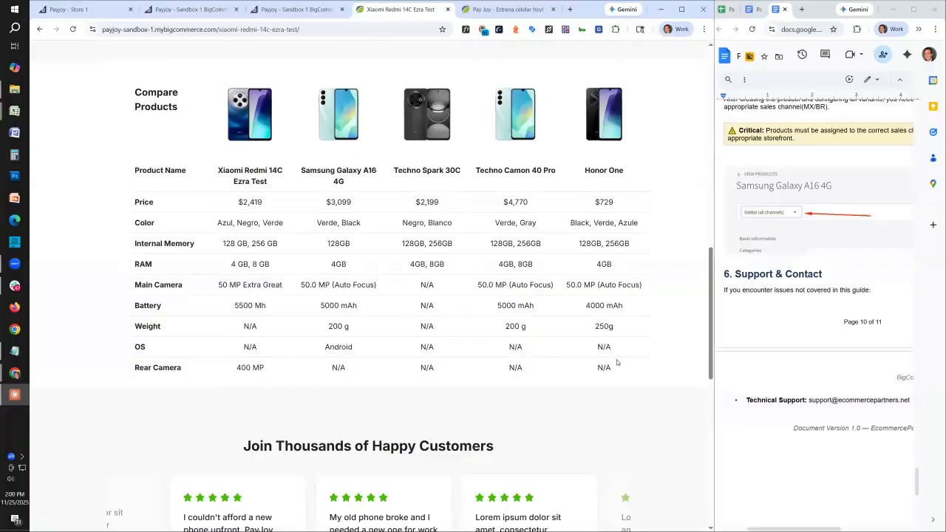
pyautogui.tripleClick(427, 370)
pyautogui.doubleClick(616, 350)
pyautogui.scroll(5, 540, 211)
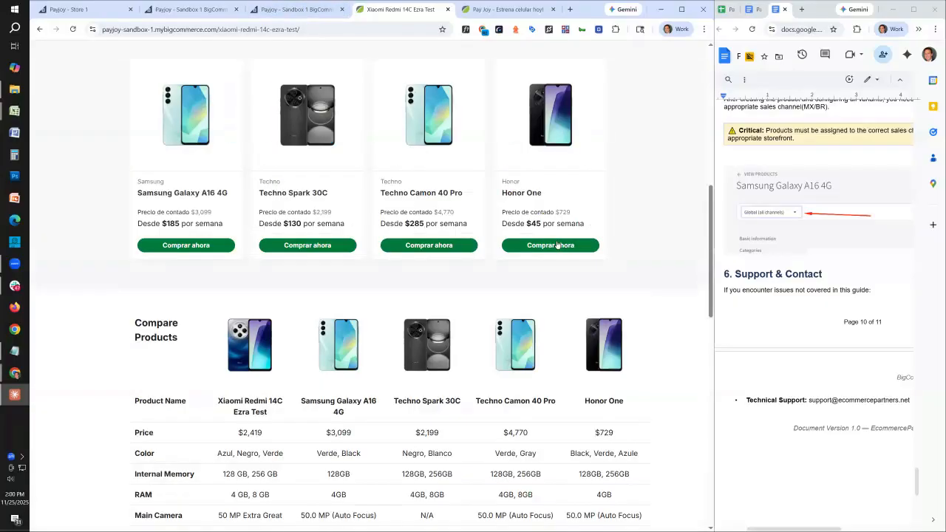
pyautogui.scroll(3, 565, 257)
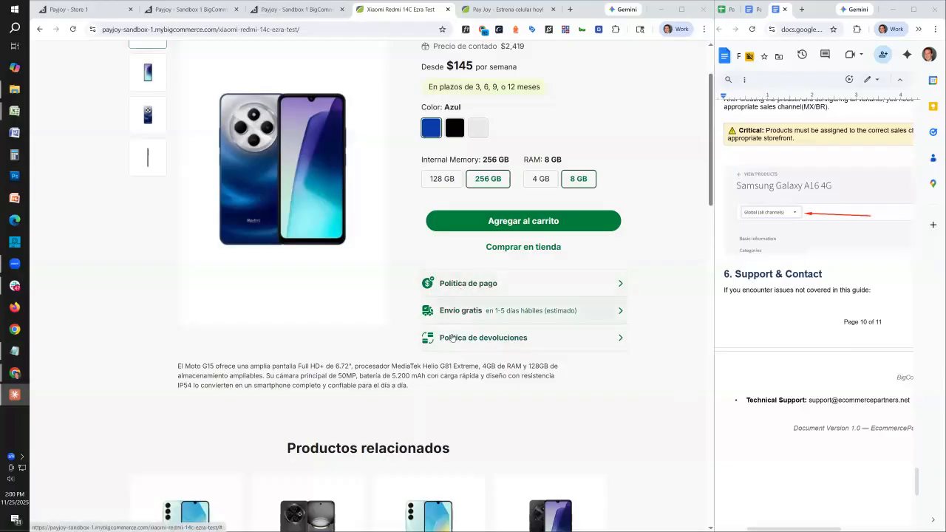
# Read the payment policy and free shipping explanations on the product page, closing each one after viewing.
pyautogui.click(462, 288)
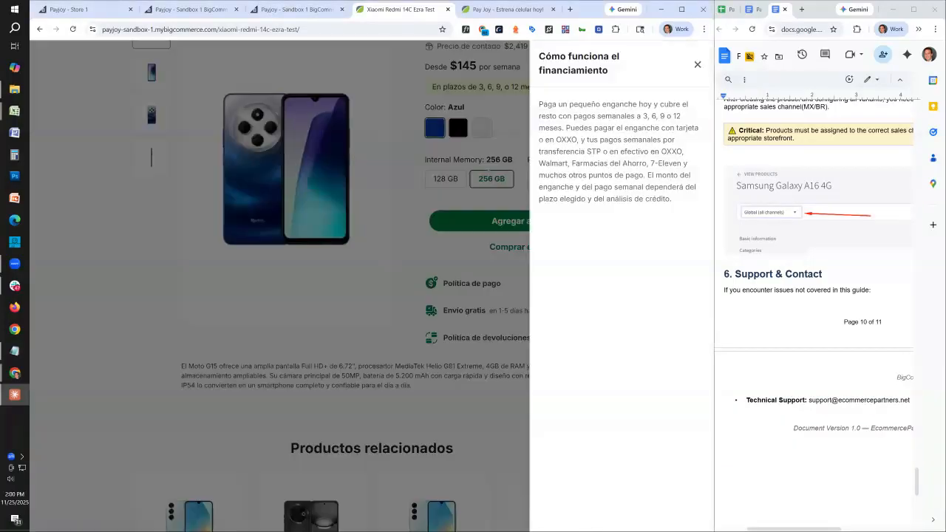
pyautogui.moveTo(672, 199); pyautogui.dragTo(598, 129)
pyautogui.click(491, 316)
pyautogui.click(491, 316)
pyautogui.moveTo(572, 91); pyautogui.dragTo(468, 286)
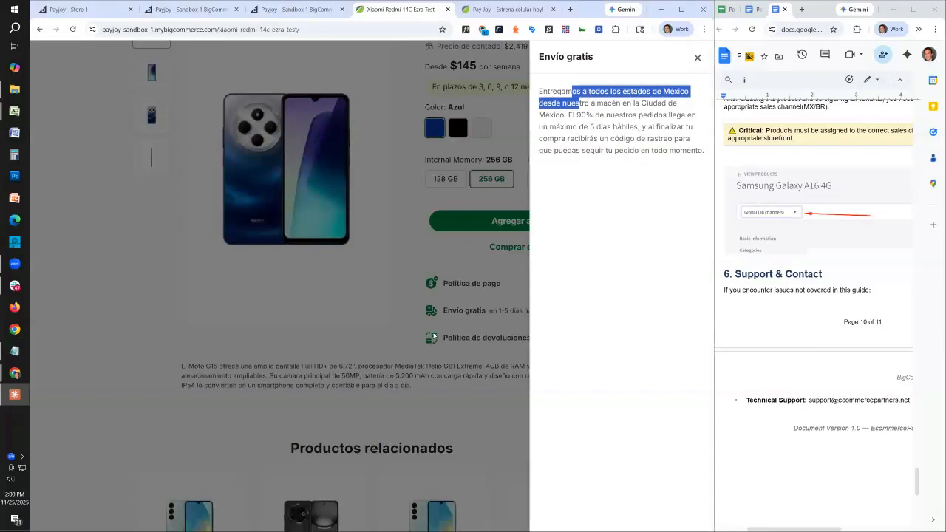
pyautogui.click(433, 336)
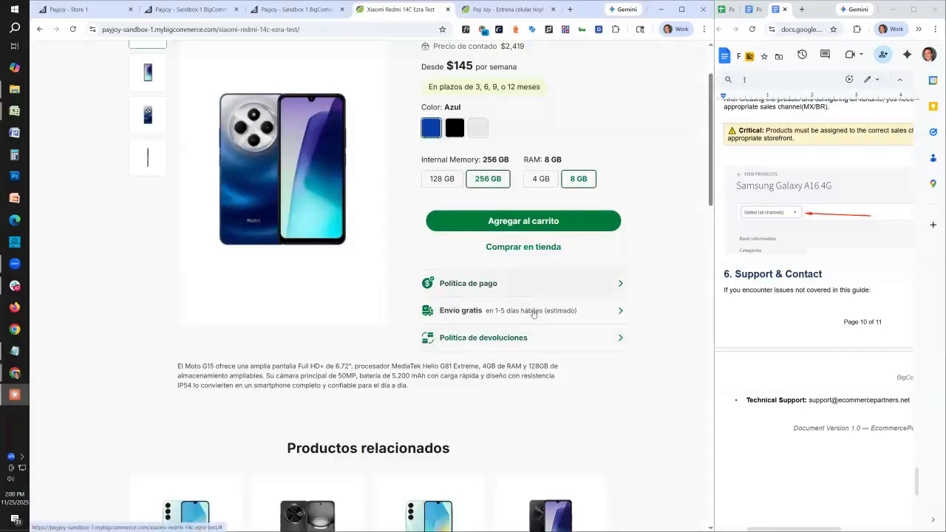
# Read the returns policy explanation on the product page, reopen it for a second look, and close it.
pyautogui.click(521, 339)
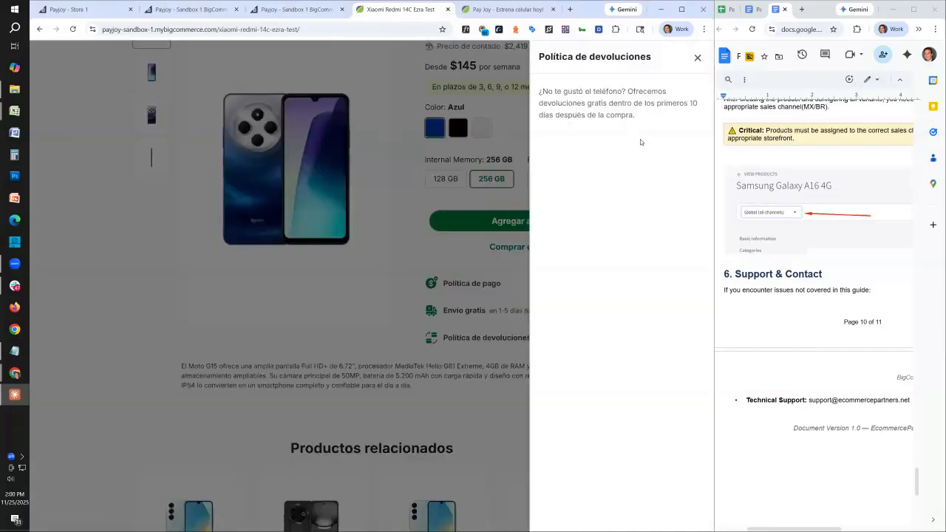
pyautogui.moveTo(629, 123); pyautogui.dragTo(538, 56)
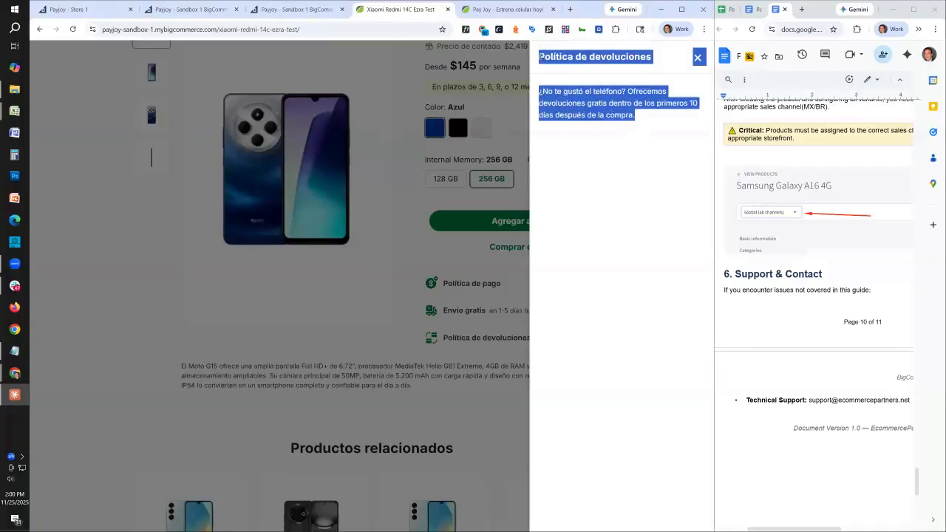
pyautogui.click(438, 306)
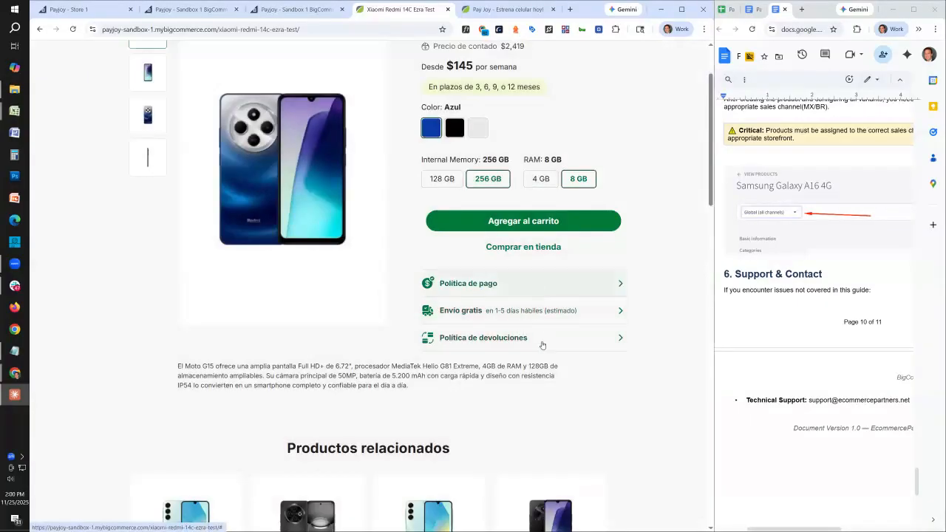
pyautogui.click(517, 339)
pyautogui.moveTo(642, 123); pyautogui.dragTo(539, 53)
pyautogui.click(518, 264)
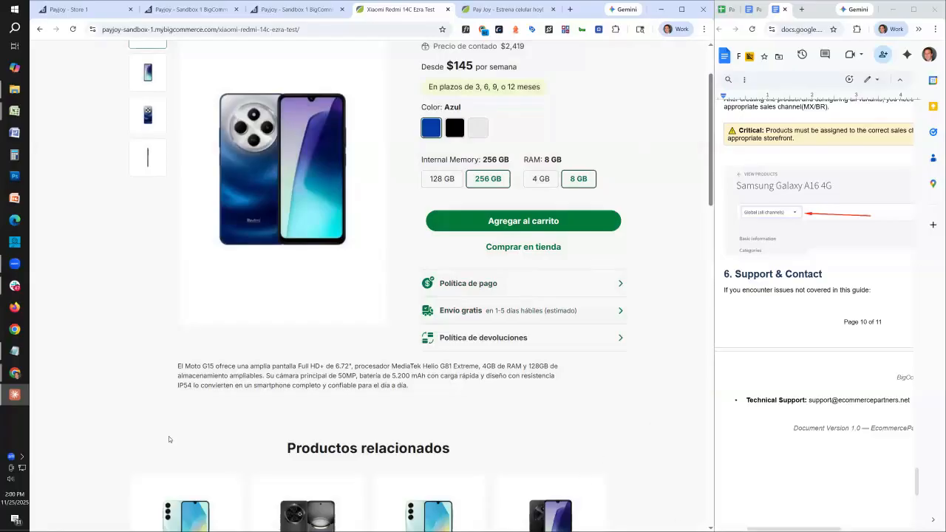
# Switch to the Payjoy / ECP acceptance test spreadsheet, enlarge its window and find the PDP explanation rows on the Copy translations sheet.
pyautogui.click(728, 10)
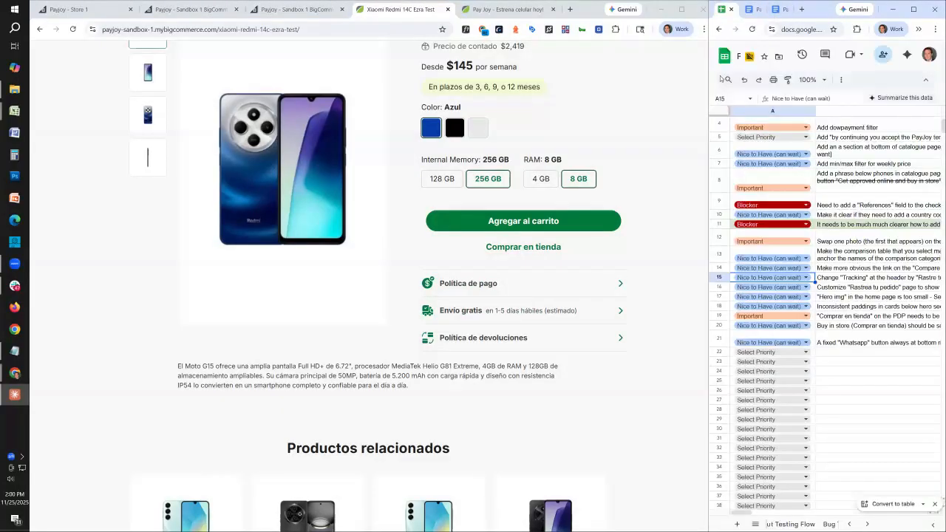
pyautogui.moveTo(704, 94); pyautogui.dragTo(588, 418)
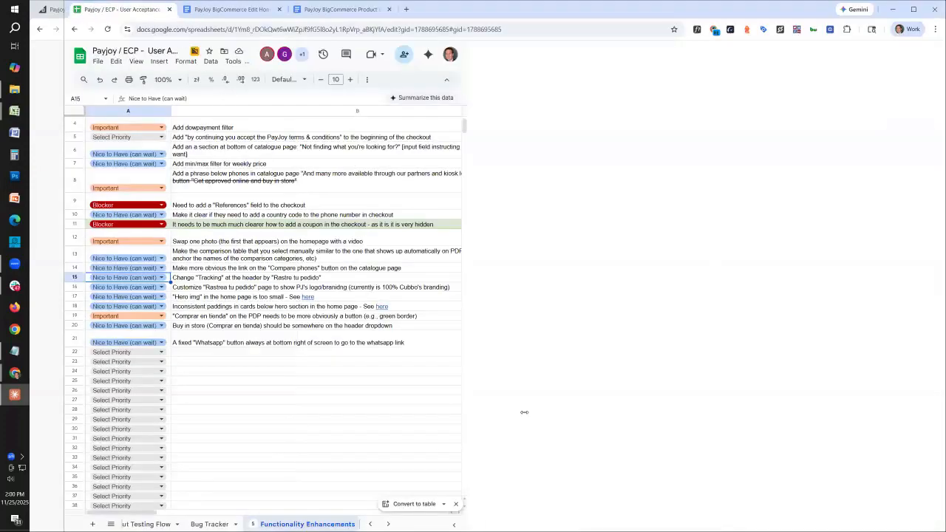
pyautogui.scroll(-5, 534, 486)
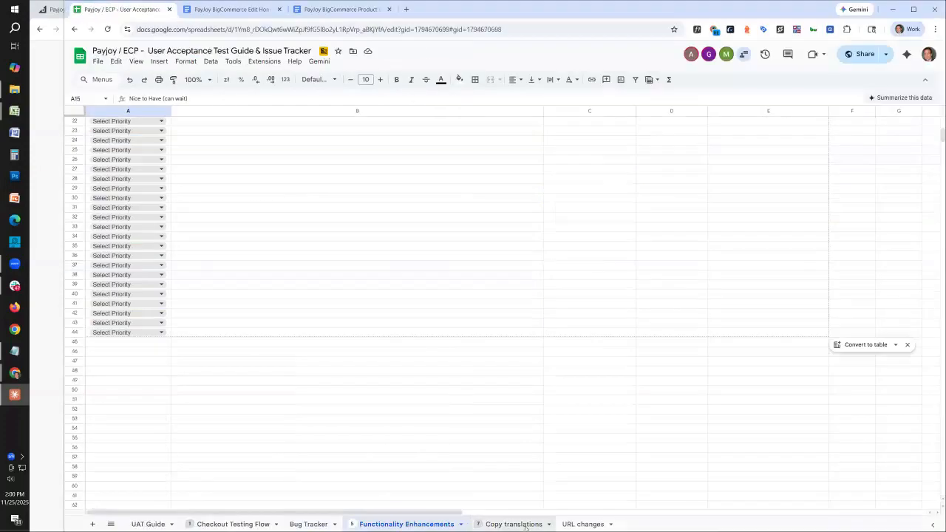
pyautogui.click(526, 525)
pyautogui.click(235, 369)
pyautogui.moveTo(1, 441); pyautogui.dragTo(2, 439)
pyautogui.scroll(-5, 562, 287)
pyautogui.scroll(-10, 563, 288)
pyautogui.scroll(-10, 567, 299)
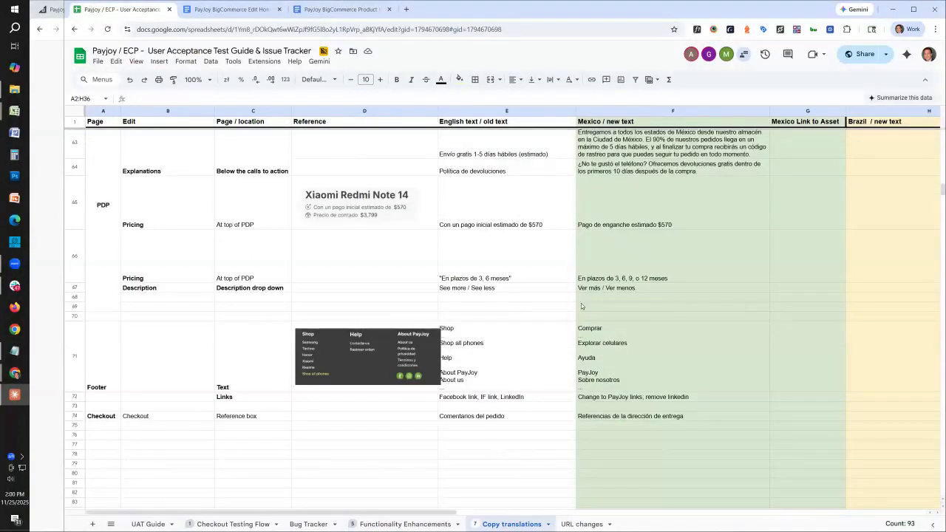
pyautogui.scroll(5, 581, 306)
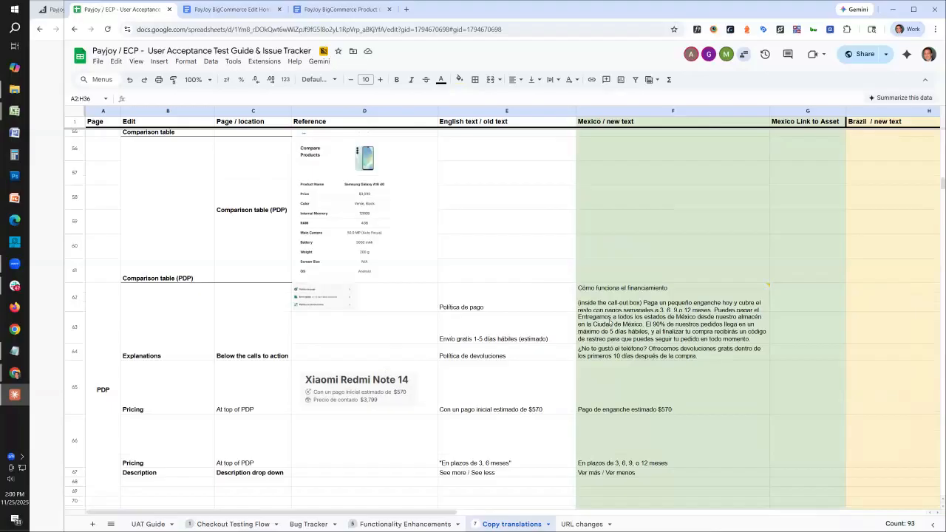
# Examine the Mexico texts for the payment, shipping and returns policies, the Brazil column, and the comment on the financing text.
pyautogui.moveTo(510, 295); pyautogui.dragTo(761, 347)
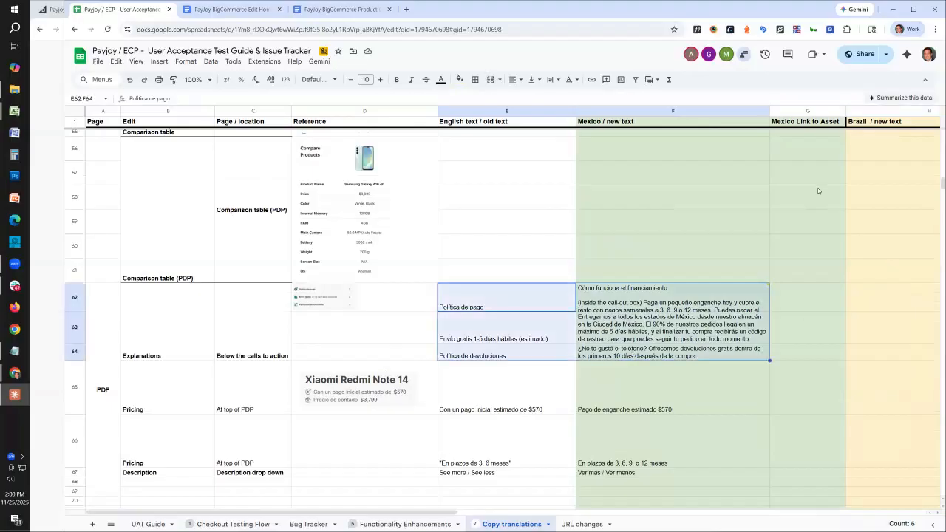
pyautogui.moveTo(875, 150); pyautogui.dragTo(899, 429)
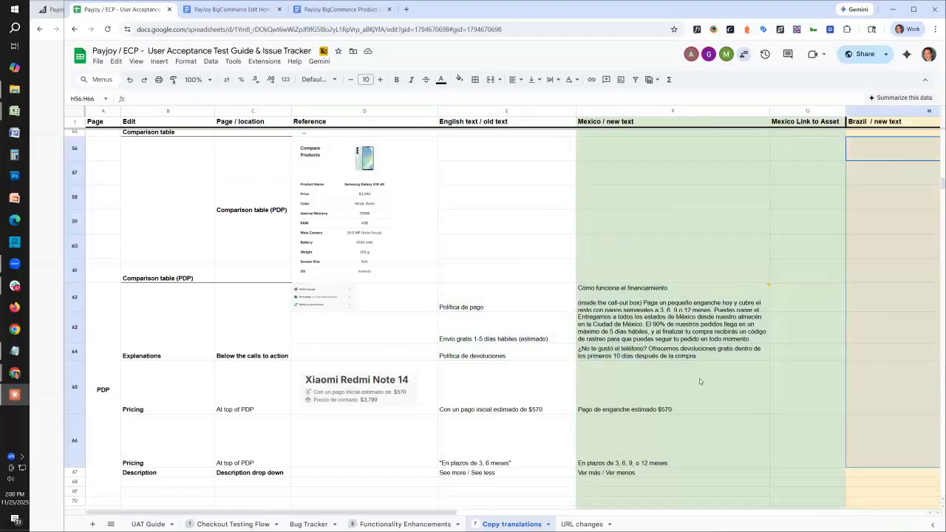
pyautogui.click(656, 366)
pyautogui.moveTo(635, 353); pyautogui.dragTo(485, 317)
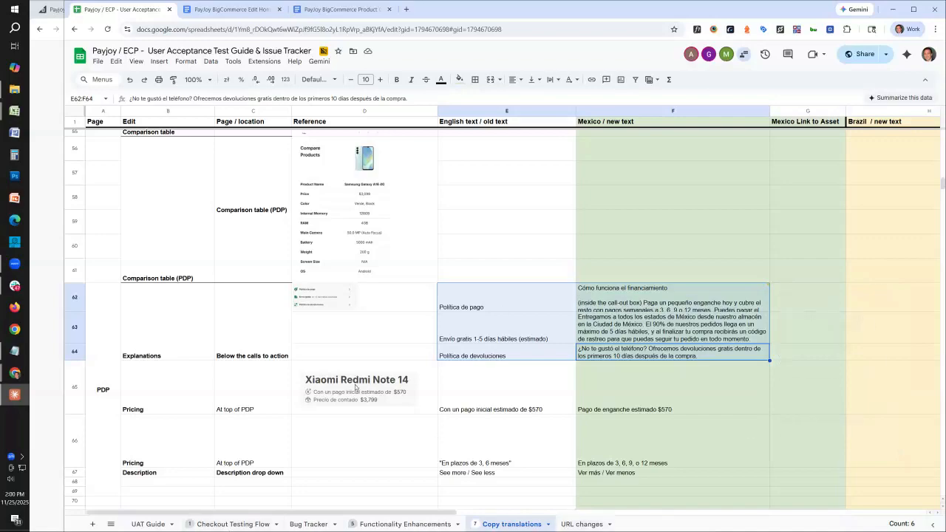
pyautogui.moveTo(655, 298)
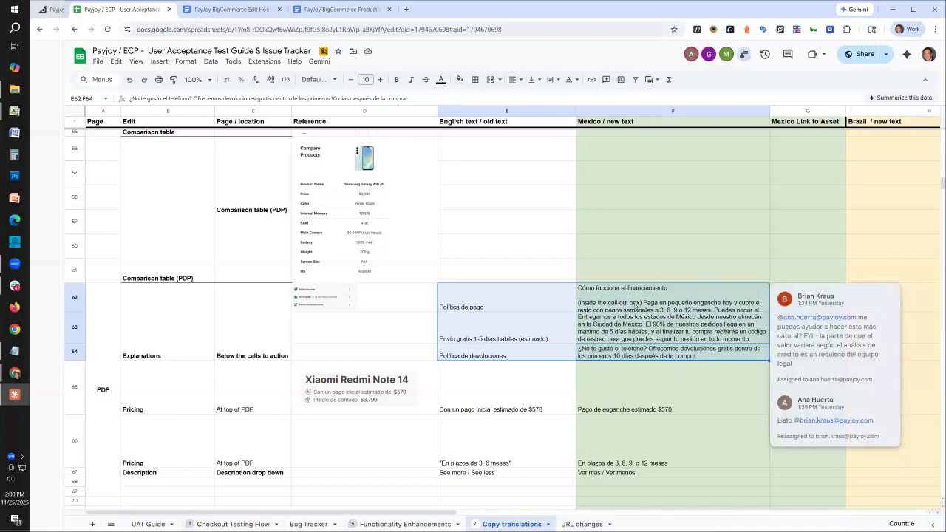
pyautogui.click(640, 304)
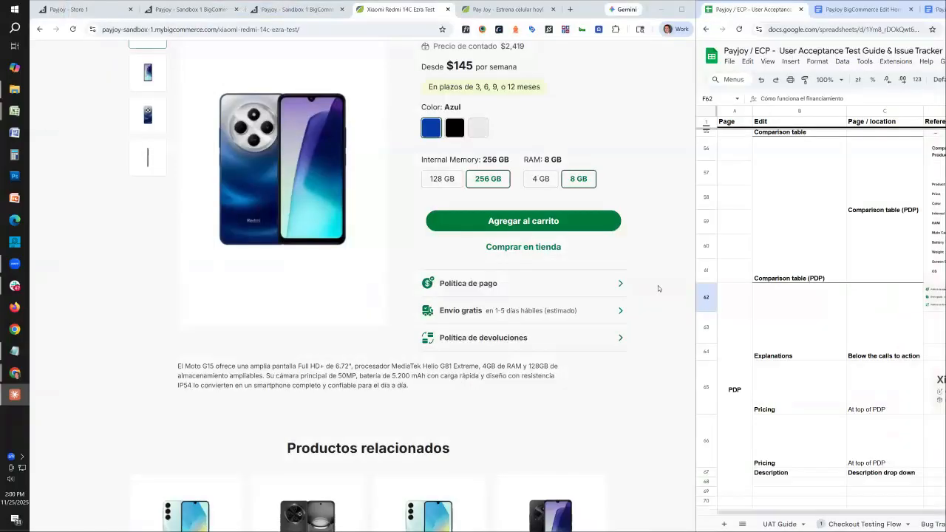
# Open the Shop All Phones category page of the Payjoy storefront.
pyautogui.scroll(2, 655, 278)
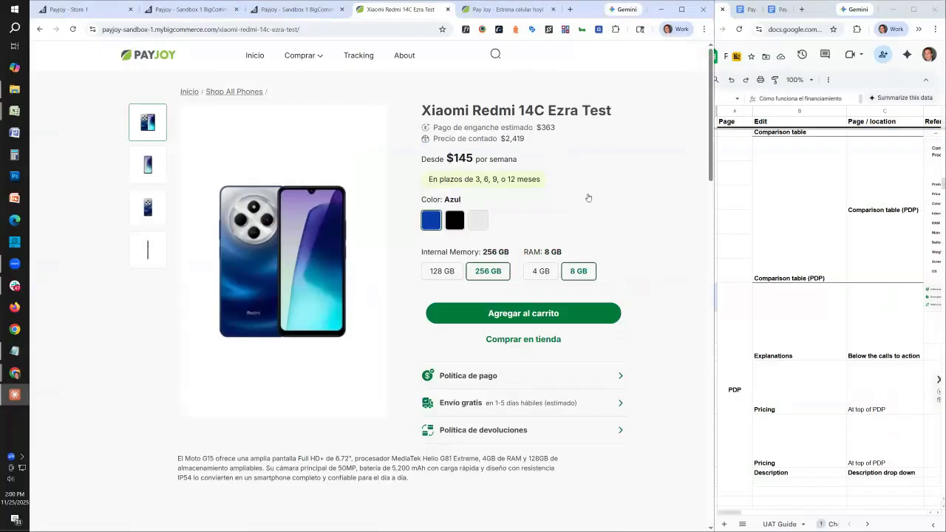
pyautogui.moveTo(315, 64)
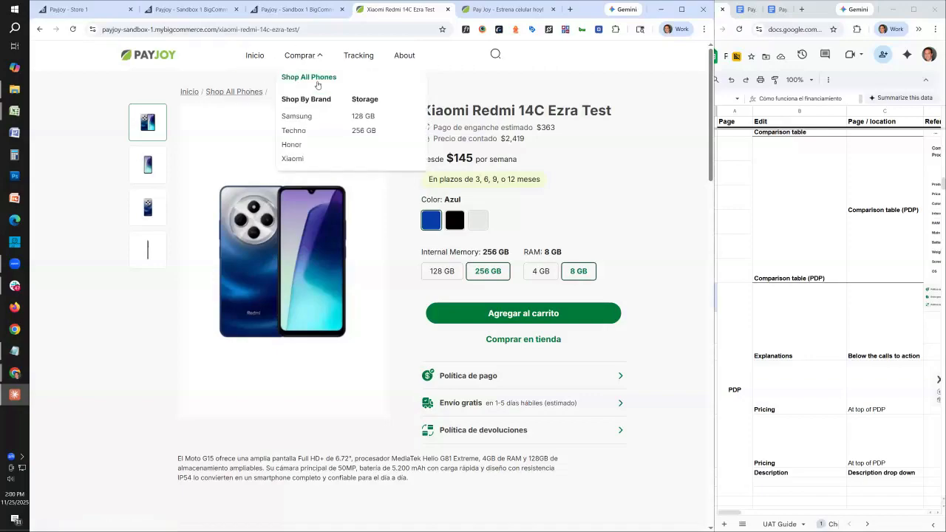
pyautogui.click(321, 79)
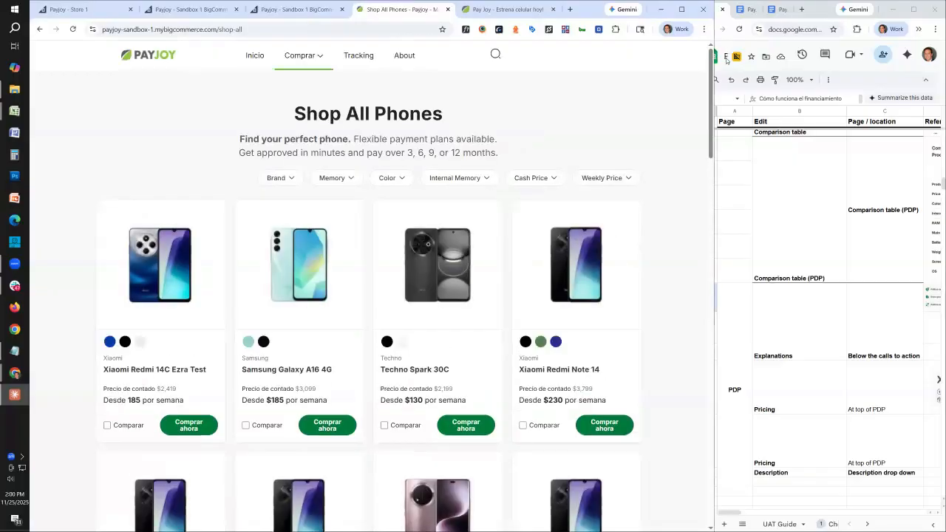
# Switch to the Payjoy / ECP acceptance test spreadsheet, widen its window and open the URL changes sheet.
pyautogui.click(766, 195)
pyautogui.moveTo(696, 158); pyautogui.dragTo(341, 299)
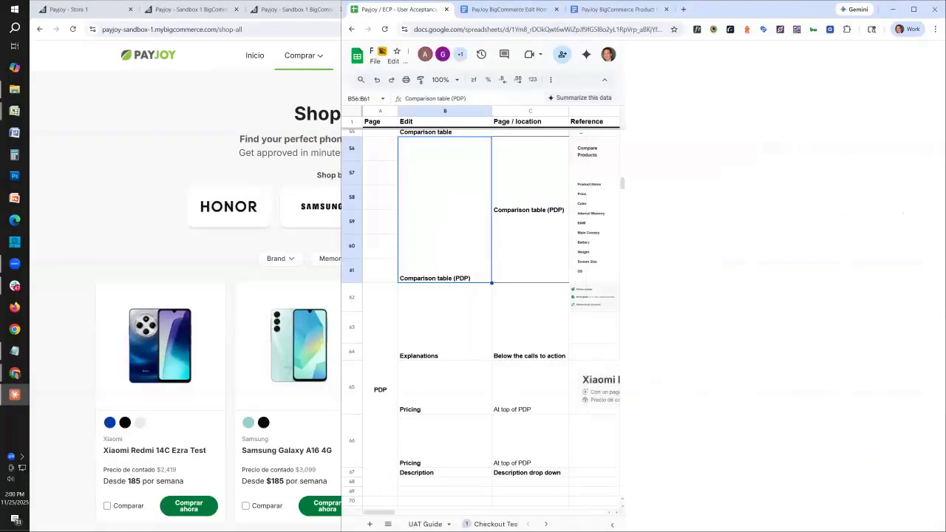
pyautogui.click(870, 523)
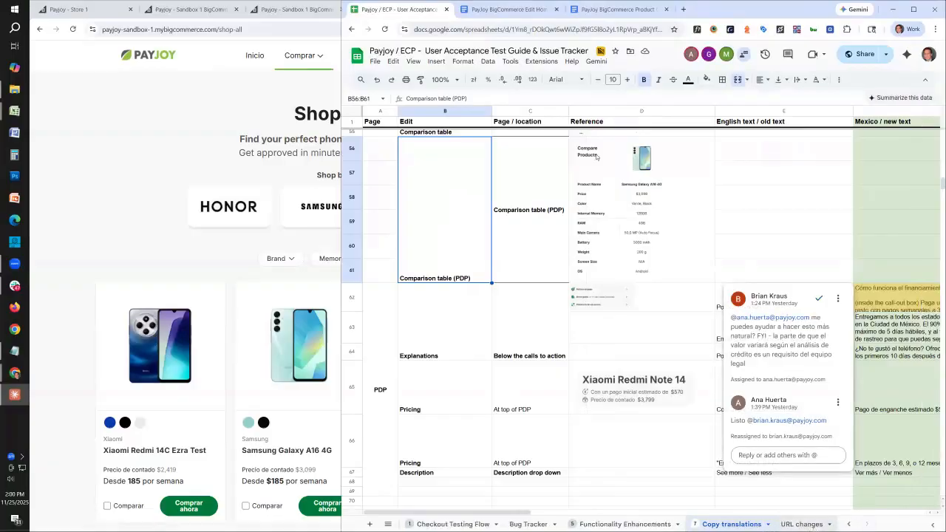
pyautogui.hotkey('ctrl', 'pagedown')
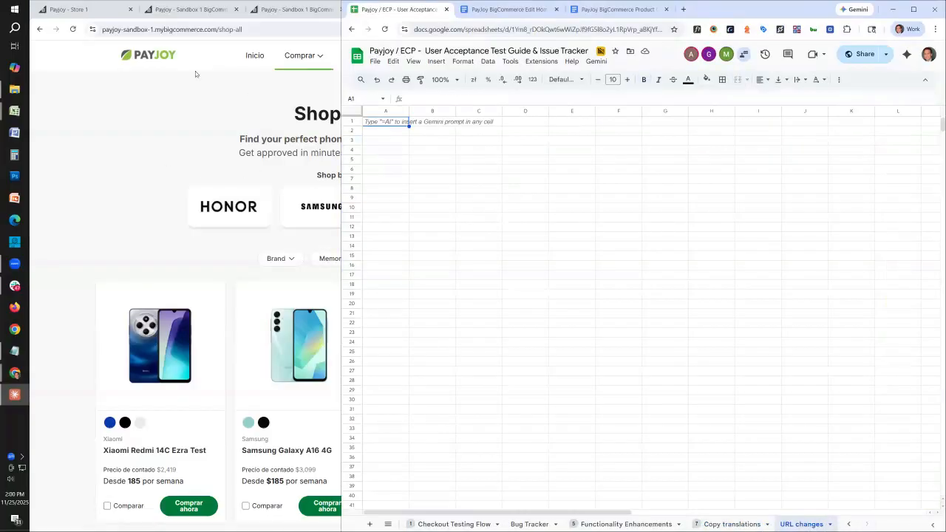
# Return to the storefront and examine the Shop All Phones options and the shop-all part of the page address.
pyautogui.click(87, 134)
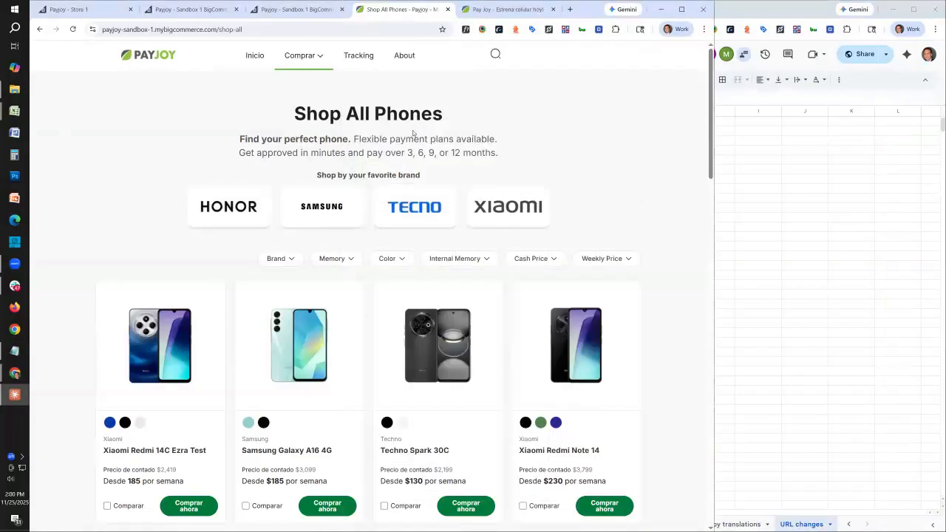
pyautogui.moveTo(312, 88)
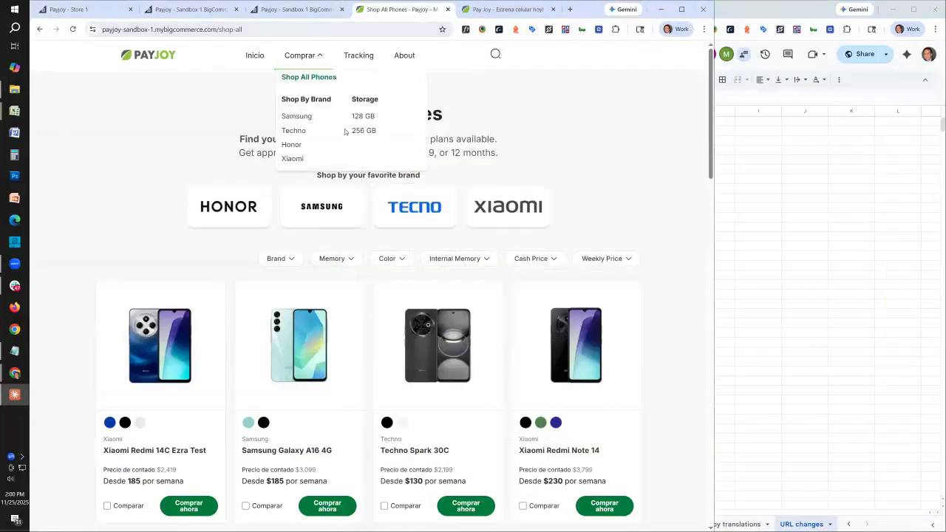
pyautogui.moveTo(219, 30); pyautogui.dragTo(274, 49)
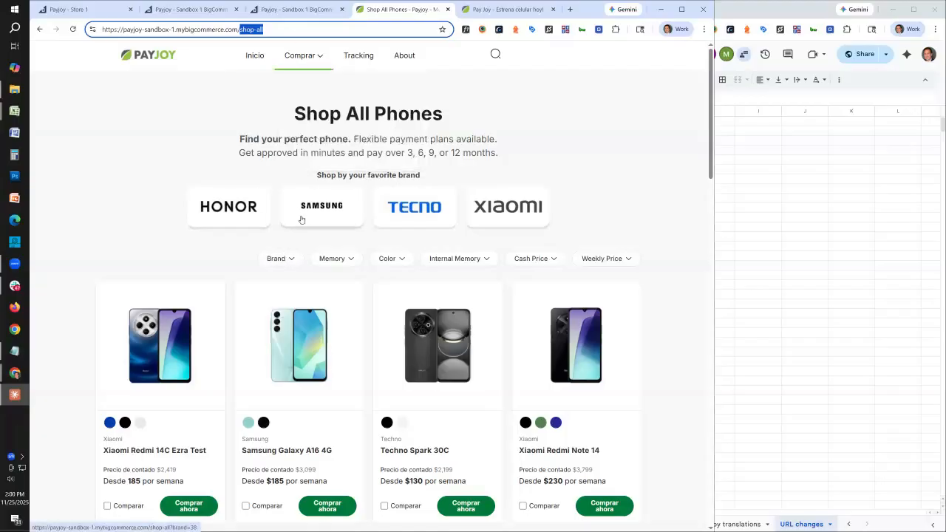
# Filter the phone listing by the Samsung brand and examine the resulting page address and page content.
pyautogui.click(323, 217)
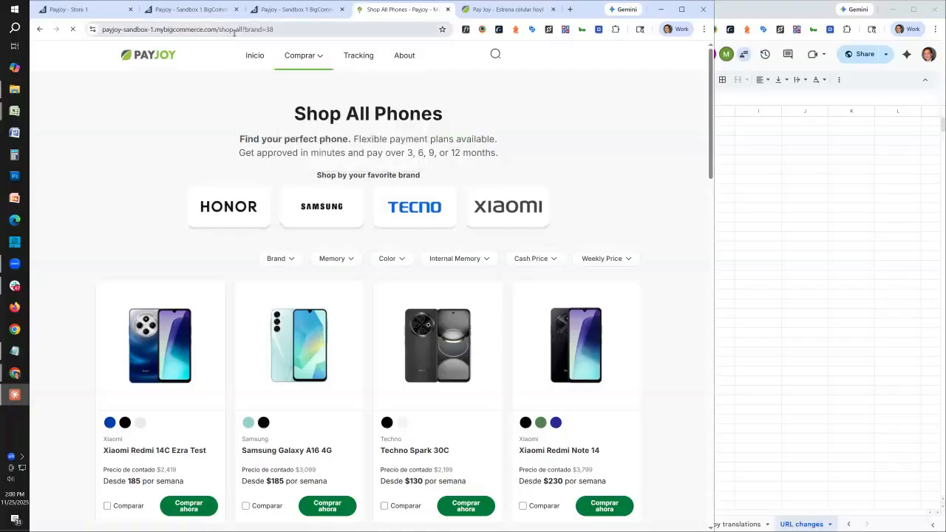
pyautogui.hotkey('shift', 'End')
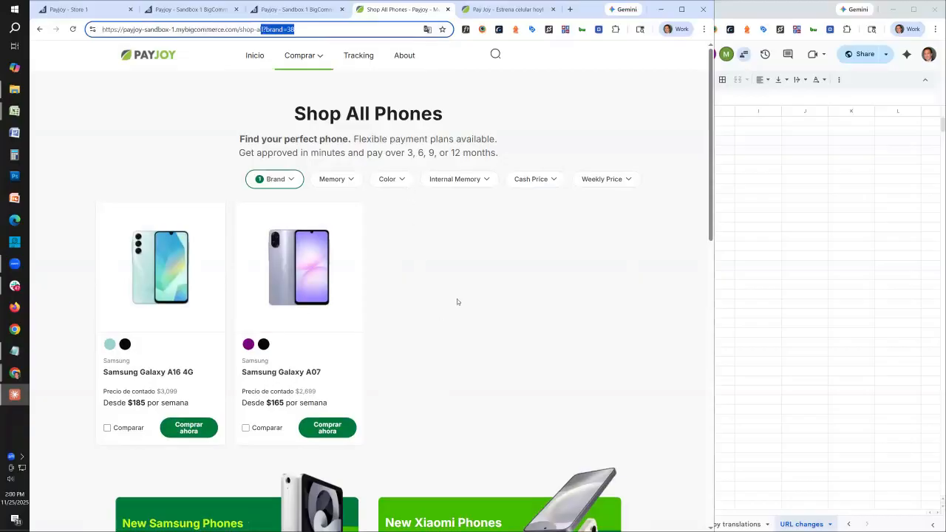
pyautogui.click(466, 296)
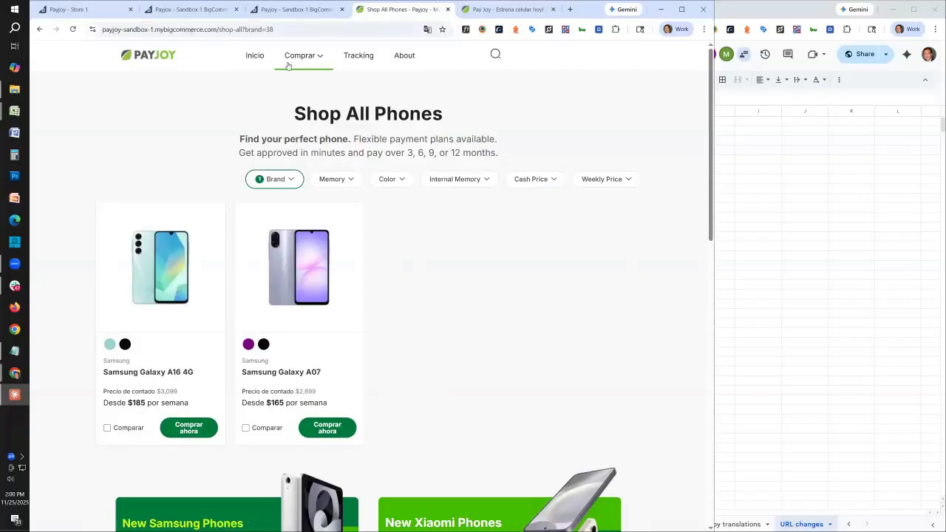
pyautogui.moveTo(220, 30); pyautogui.dragTo(245, 30)
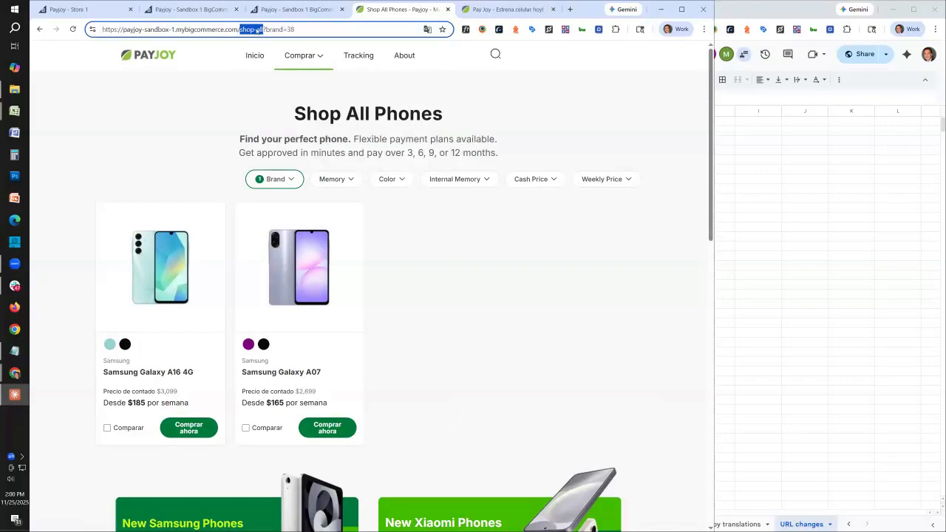
pyautogui.scroll(-3, 648, 424)
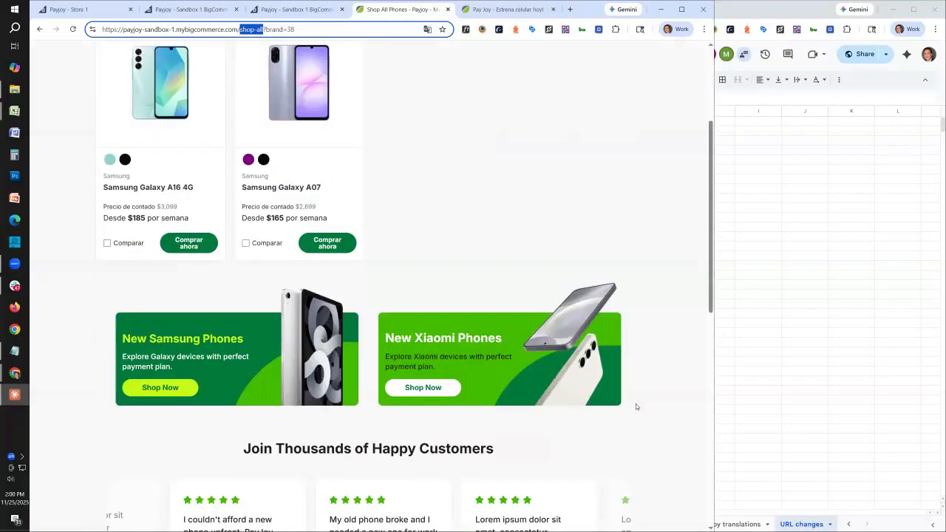
pyautogui.scroll(3, 649, 296)
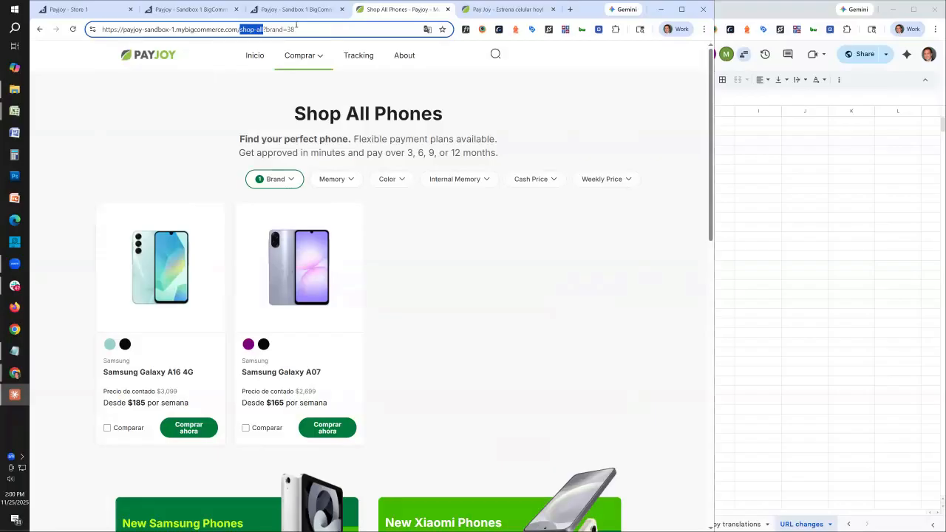
# Show the BigCommerce Brands page and open the PayJoy BigCommerce Product Creation Guide beside it in a narrower window.
pyautogui.click(184, 10)
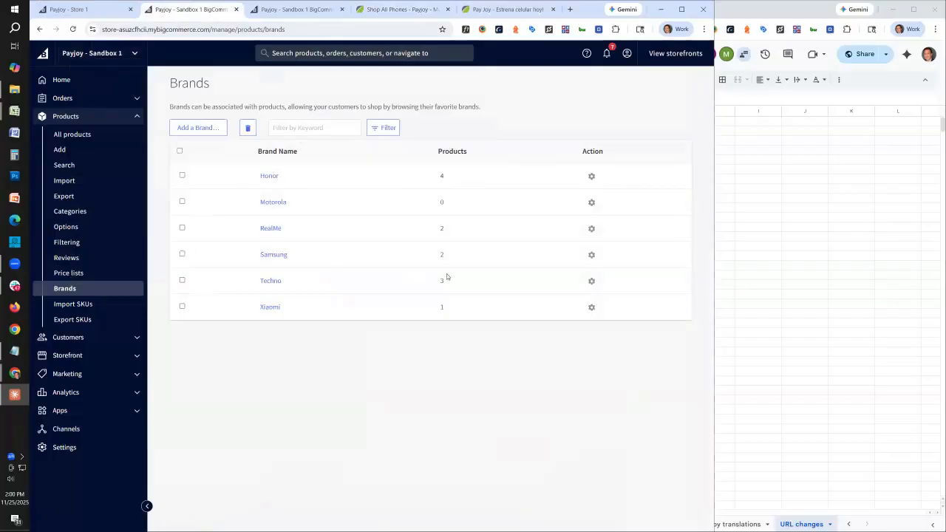
pyautogui.click(771, 265)
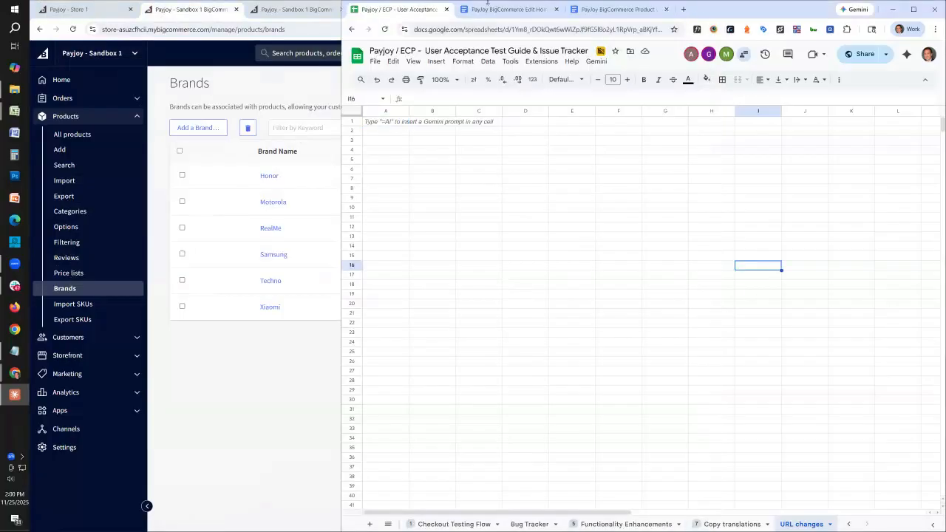
pyautogui.click(621, 9)
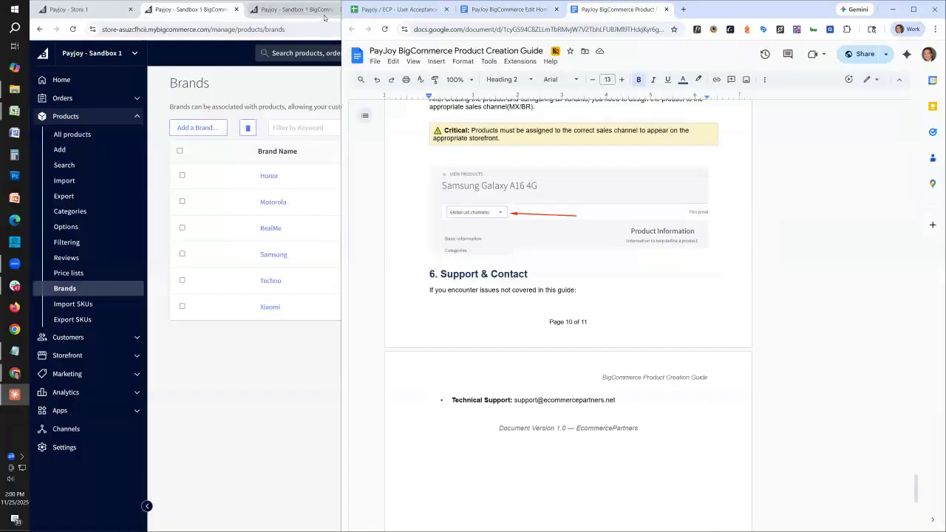
pyautogui.moveTo(325, 16)
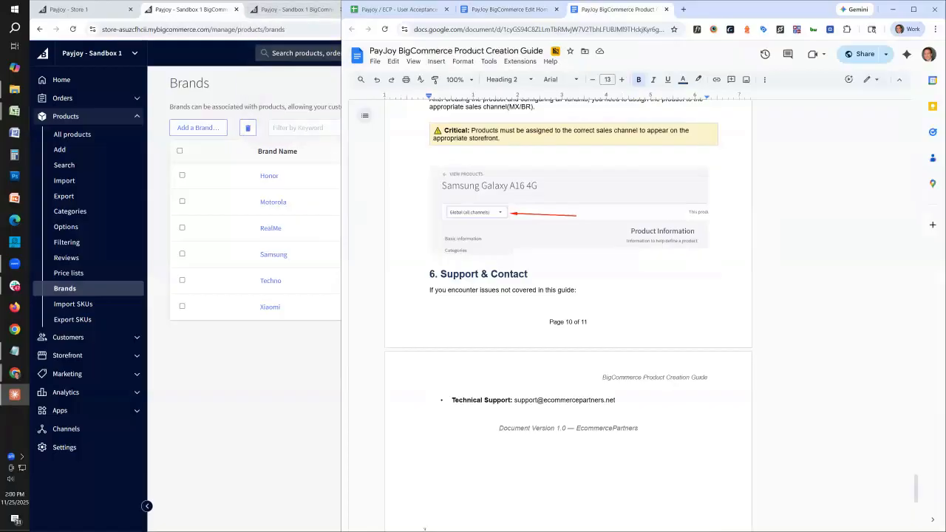
pyautogui.click(319, 413)
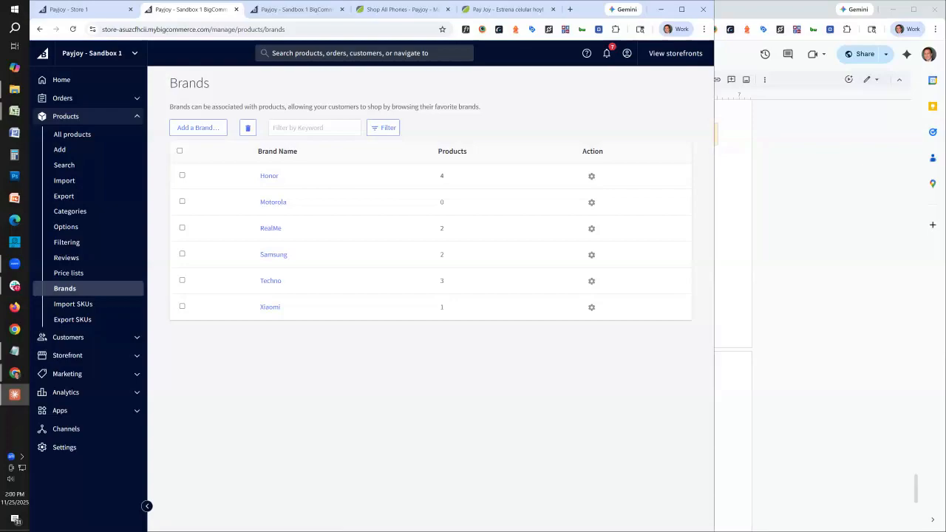
pyautogui.click(828, 178)
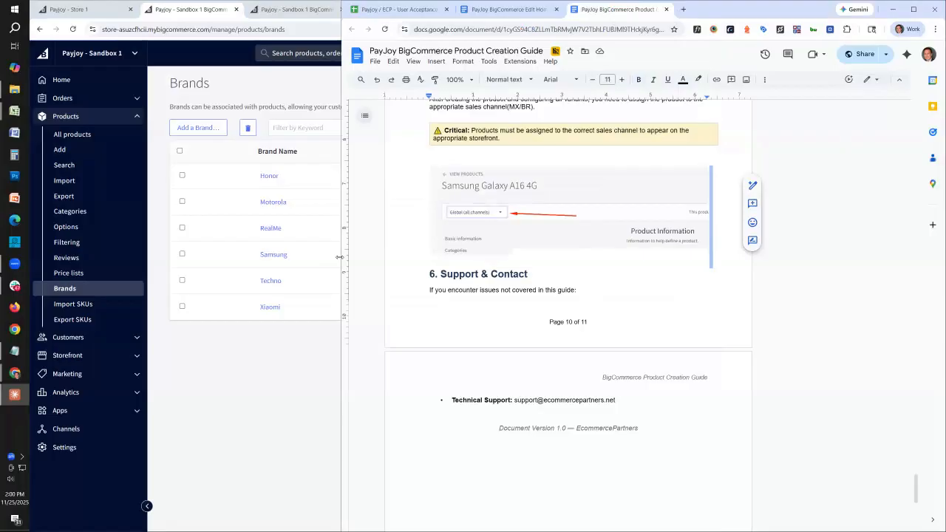
pyautogui.moveTo(340, 256); pyautogui.dragTo(517, 259)
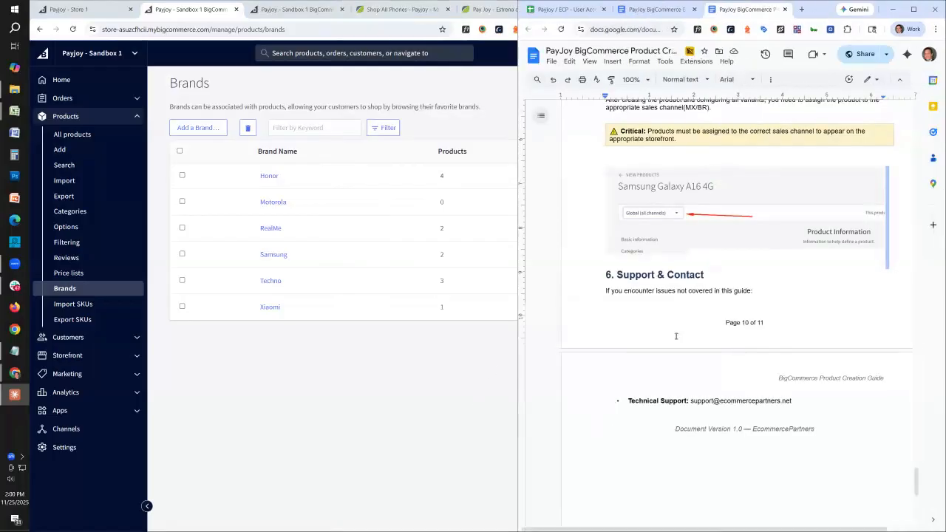
# Look back through the Product Creation Guide from the support section to its introduction.
pyautogui.scroll(15, 548, 318)
pyautogui.scroll(10, 532, 318)
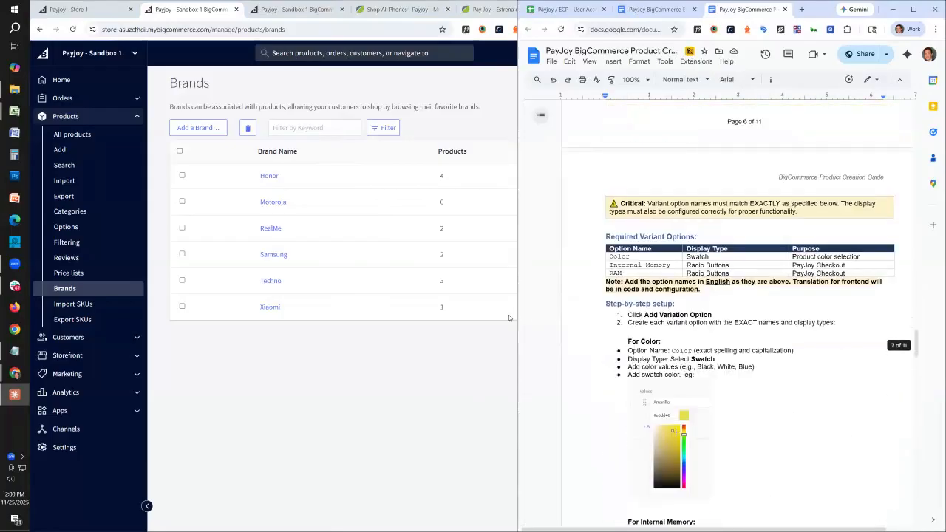
pyautogui.scroll(3, 693, 248)
pyautogui.scroll(15, 692, 248)
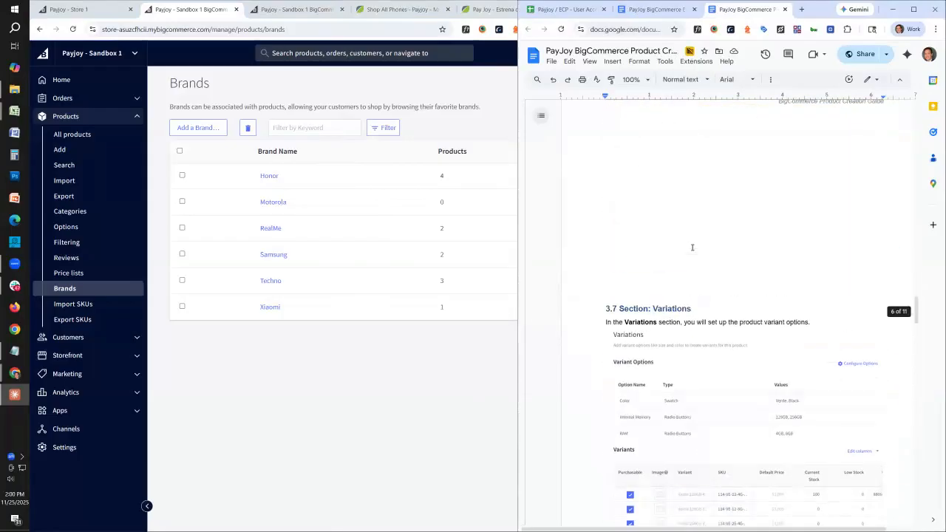
pyautogui.scroll(20, 706, 387)
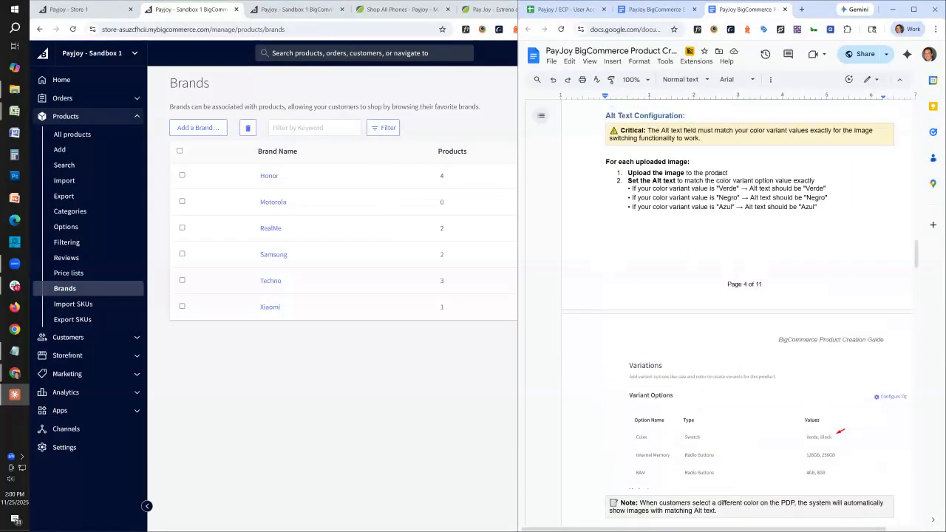
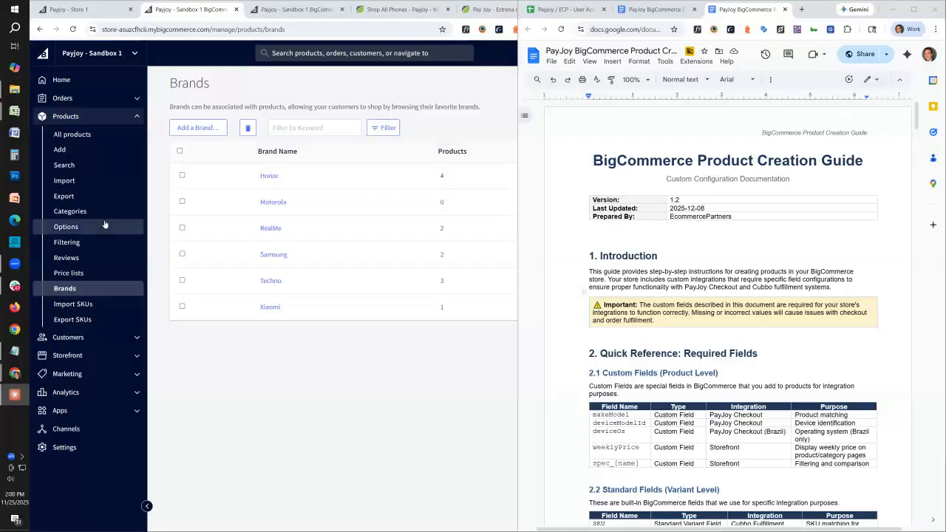
# Open the list of user accounts in the BigCommerce store's advanced settings.
pyautogui.click(74, 454)
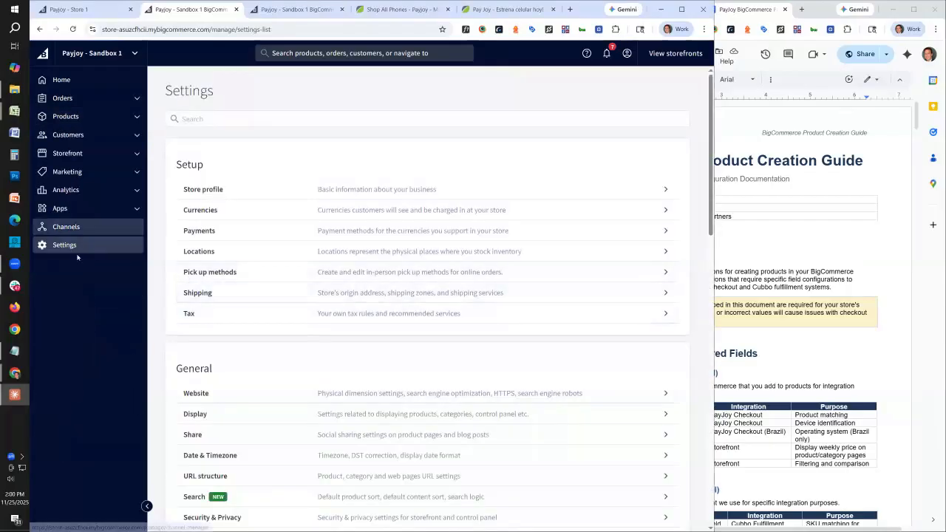
pyautogui.scroll(-15, 333, 355)
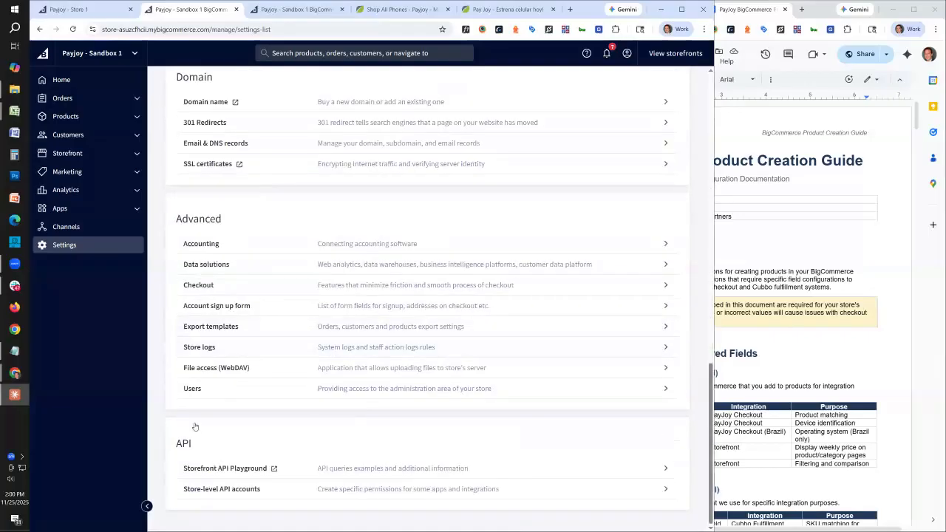
pyautogui.click(193, 392)
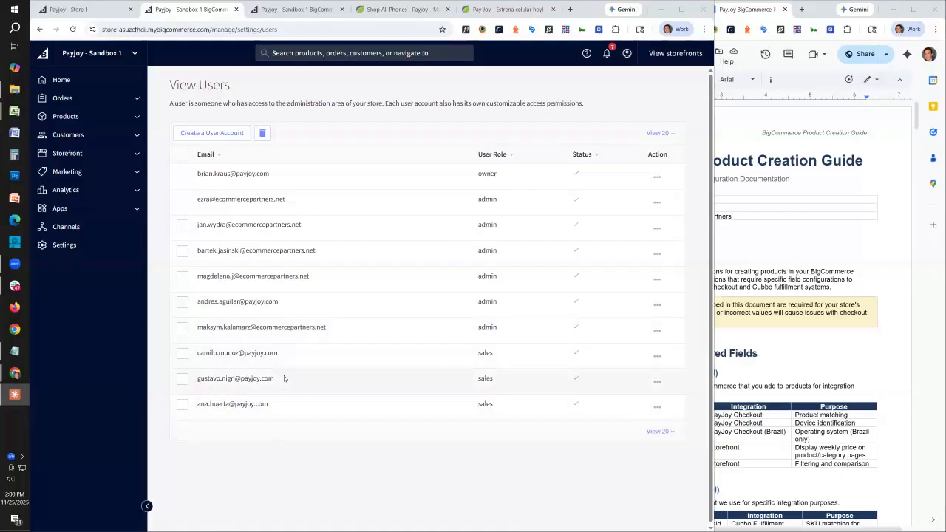
# Share the Product Creation Guide as Editor with the first listed sales user's e-mail, notifying them and accepting external sharing.
pyautogui.moveTo(296, 358); pyautogui.dragTo(212, 364)
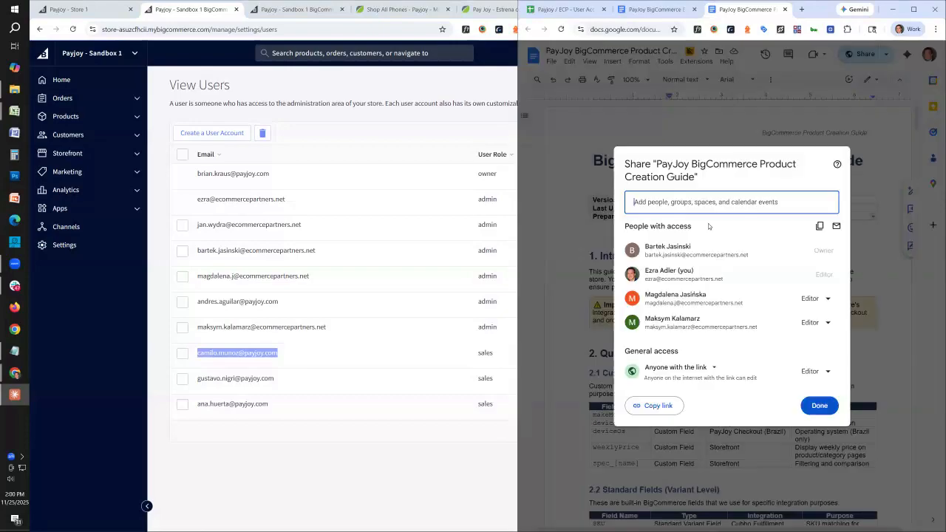
pyautogui.hotkey('ctrl', 'v')
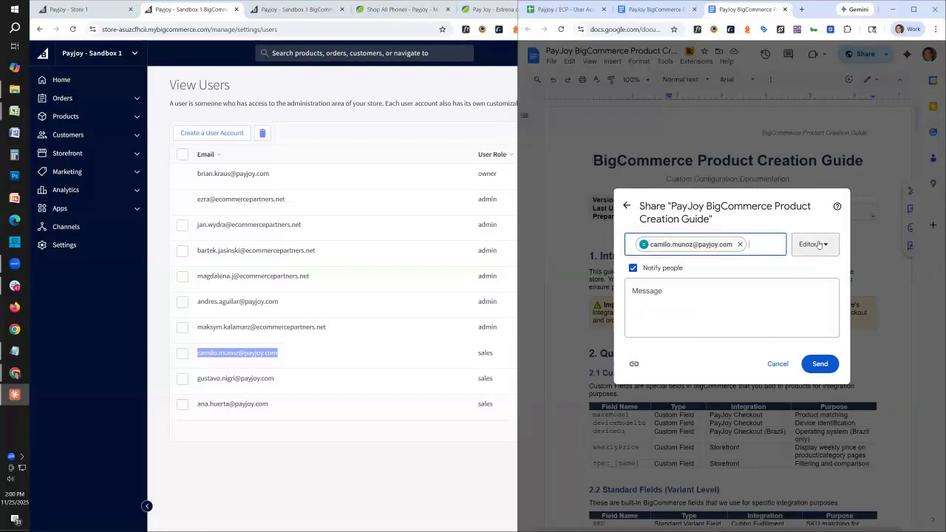
pyautogui.click(828, 365)
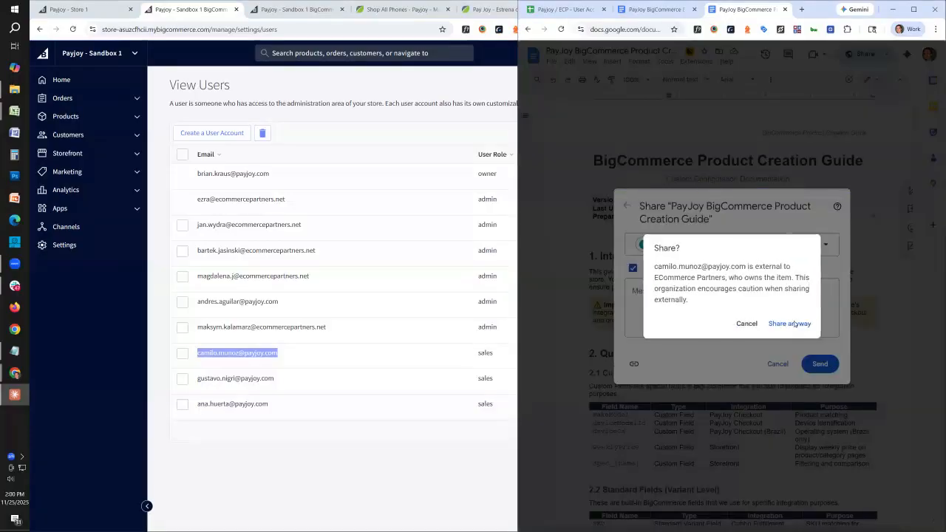
pyautogui.click(788, 324)
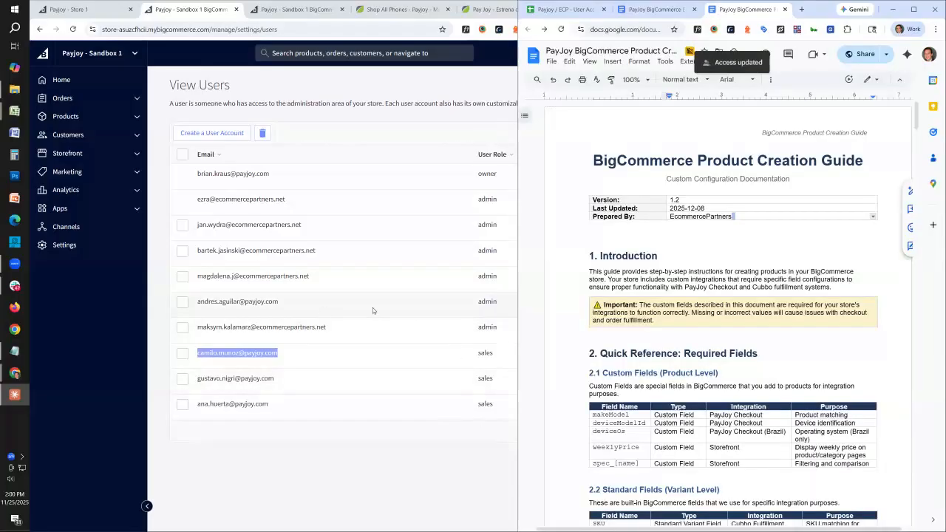
# Permanently delete the PayJoy user account with the admin role from the store's user list.
pyautogui.click(182, 302)
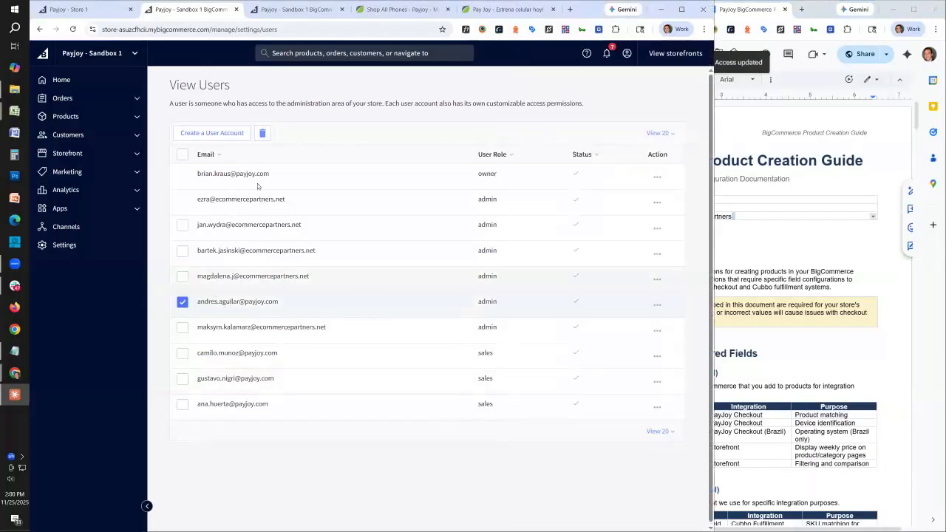
pyautogui.click(263, 134)
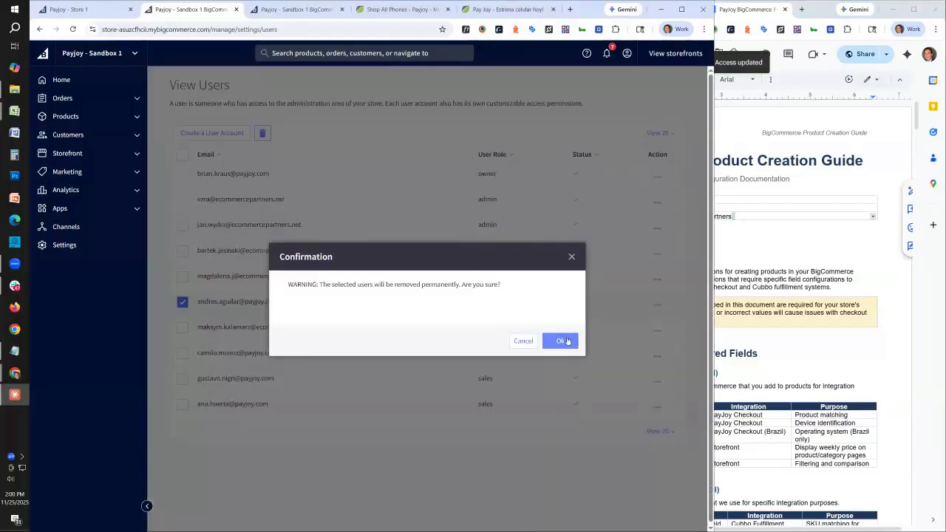
pyautogui.click(563, 341)
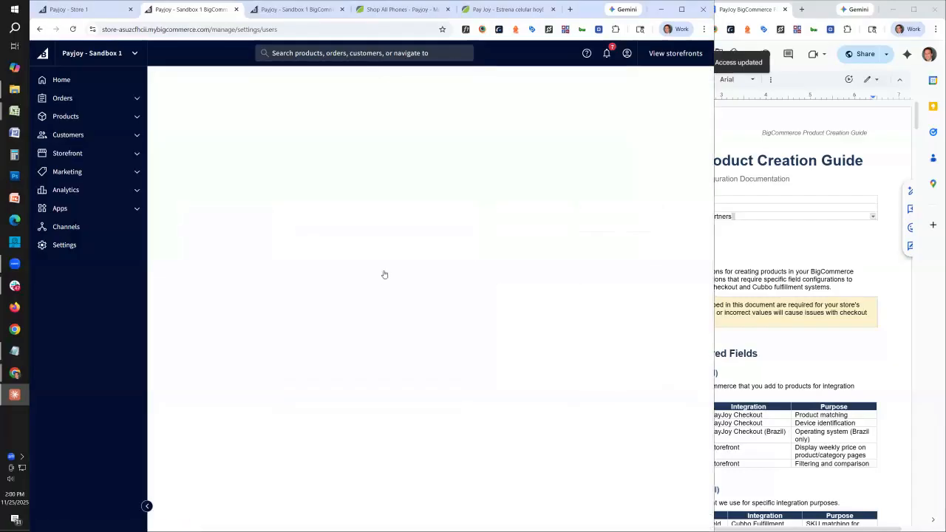
# Start a new user account with the new user's e-mail and review the permissions included in the Sales Staff role.
pyautogui.click(318, 164)
pyautogui.hotkey('ctrl', 'v')
pyautogui.scroll(-2, 476, 325)
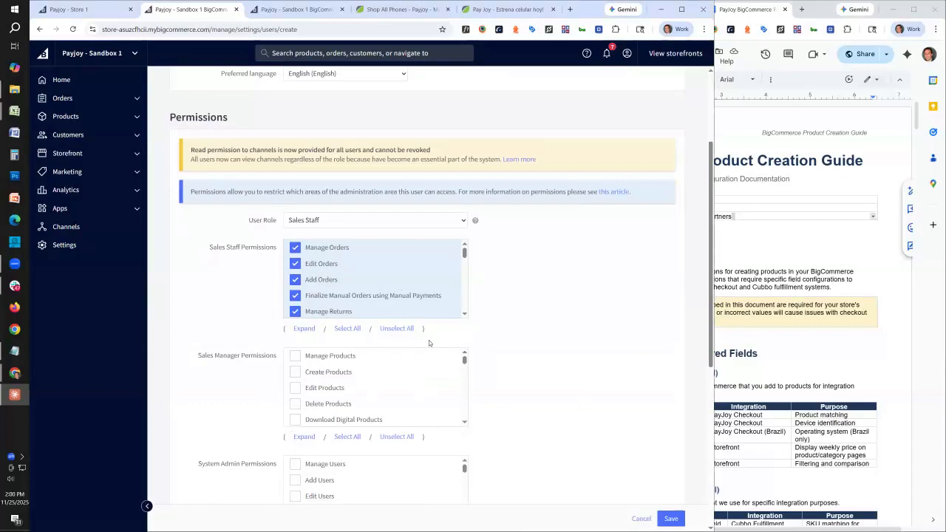
pyautogui.scroll(-3, 559, 365)
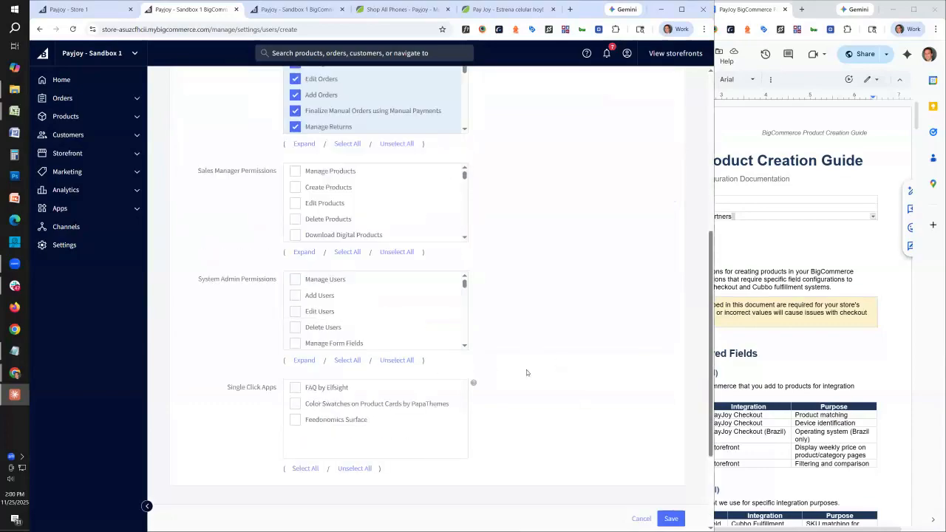
pyautogui.scroll(-1, 527, 368)
pyautogui.scroll(3, 473, 318)
pyautogui.scroll(-5, 395, 250)
pyautogui.scroll(-6, 395, 249)
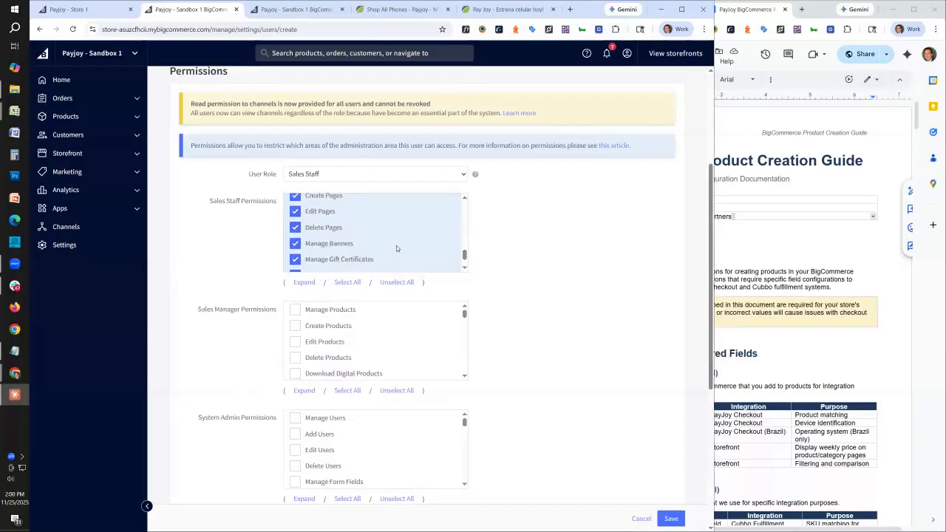
pyautogui.scroll(-2, 396, 246)
# Grant the new user the Manage, Create, Edit and Delete Products permissions and the Product Options permission.
pyautogui.click(295, 310)
pyautogui.click(296, 326)
pyautogui.click(296, 343)
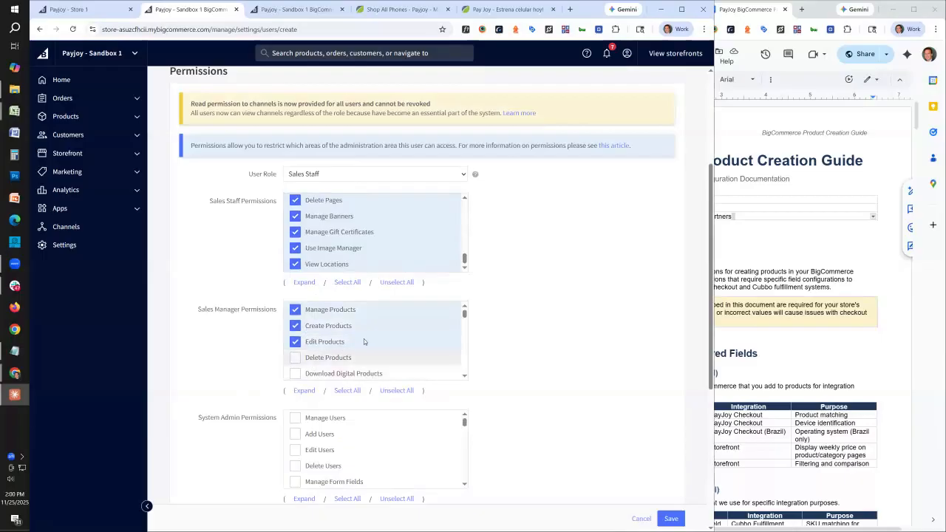
pyautogui.scroll(-3, 367, 337)
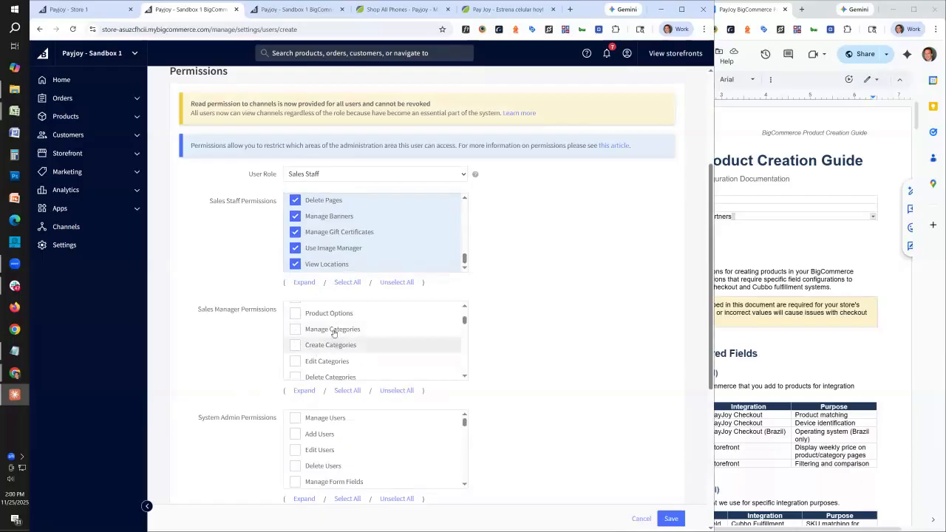
pyautogui.click(295, 313)
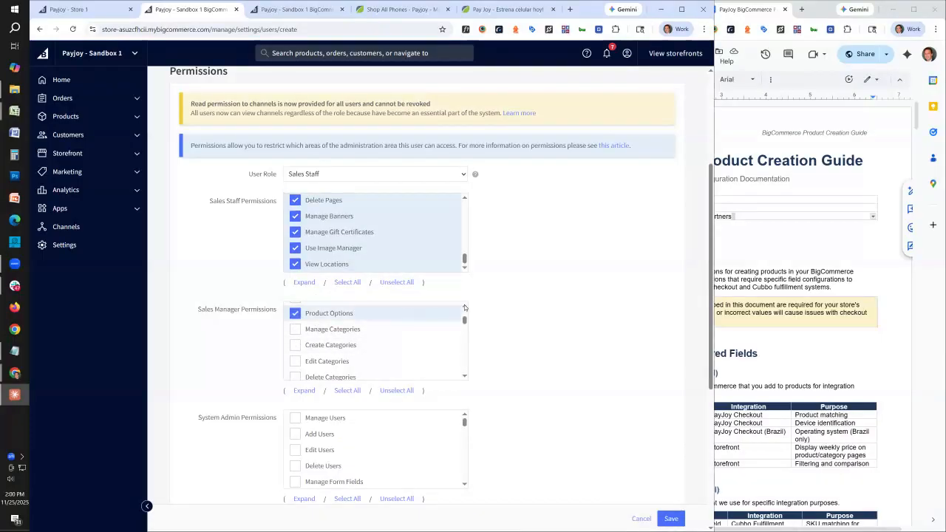
pyautogui.click(466, 306)
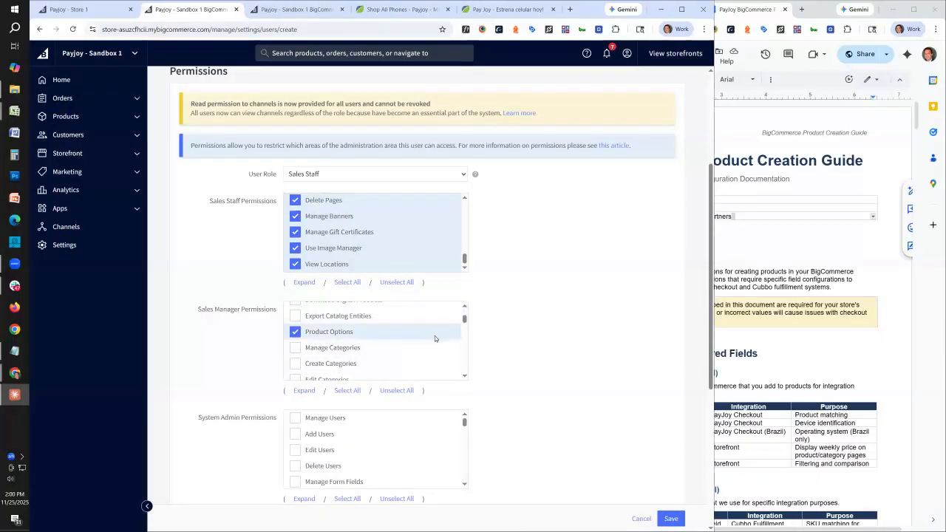
pyautogui.scroll(1, 423, 340)
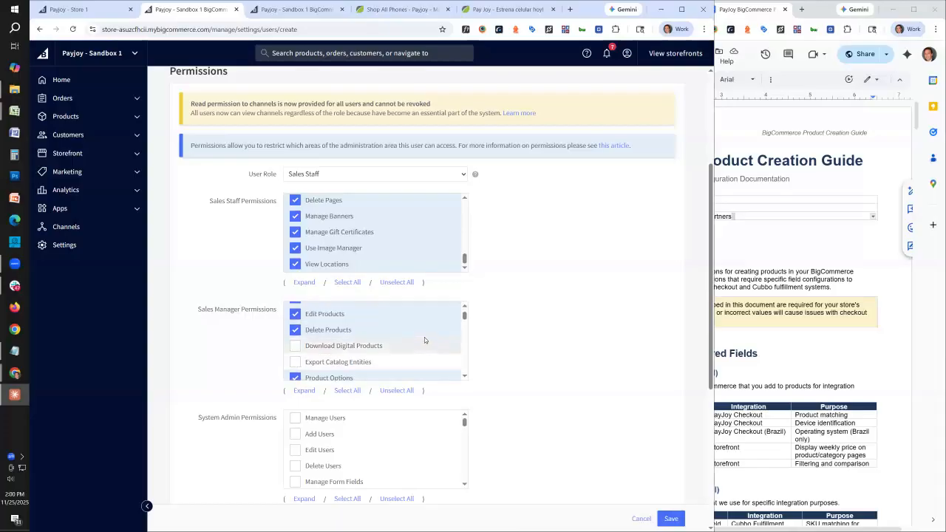
# Grant the new user the Manage Brands, Add Brands and Edit Brands permissions among the sales manager permissions.
pyautogui.scroll(-4, 425, 337)
pyautogui.scroll(-2, 429, 337)
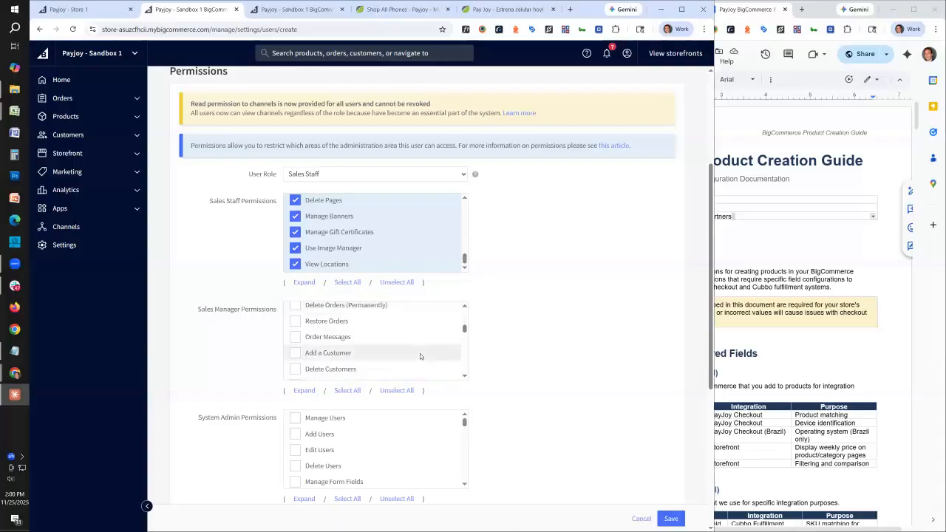
pyautogui.scroll(-2, 420, 354)
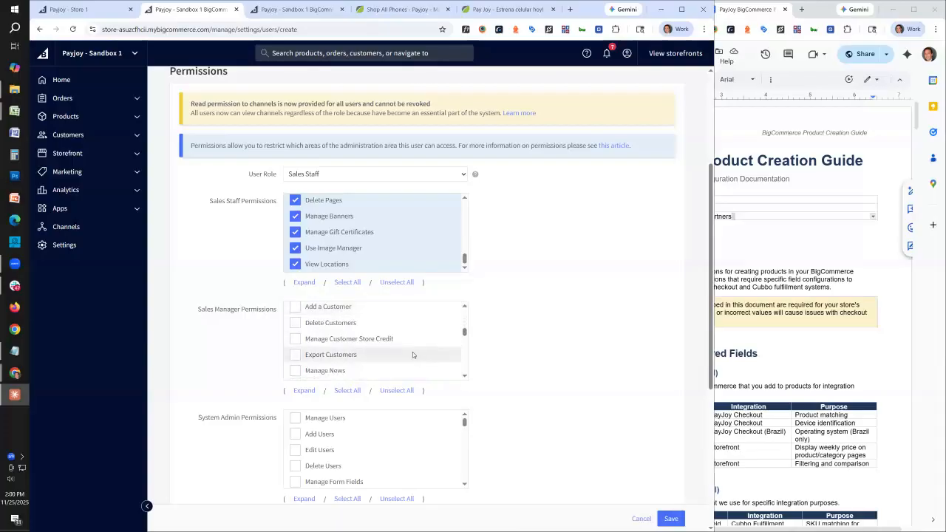
pyautogui.scroll(-4, 412, 354)
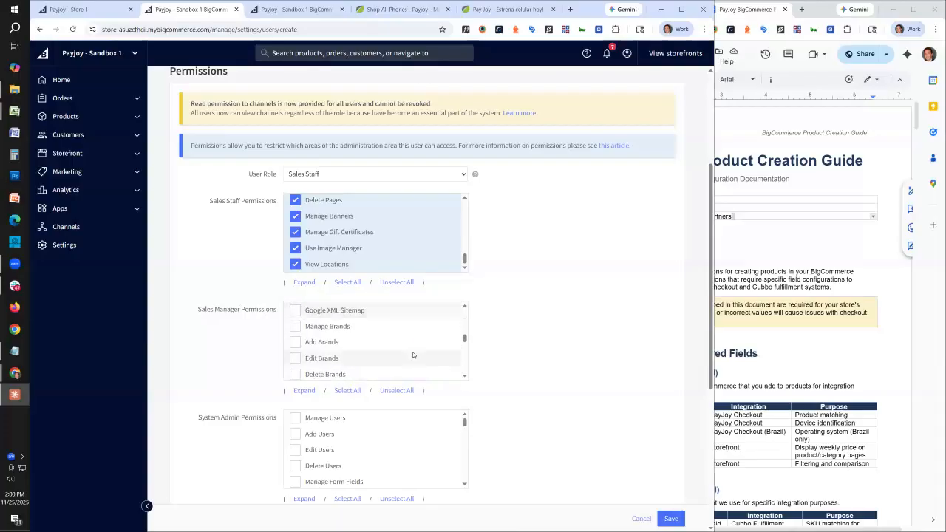
pyautogui.click(295, 327)
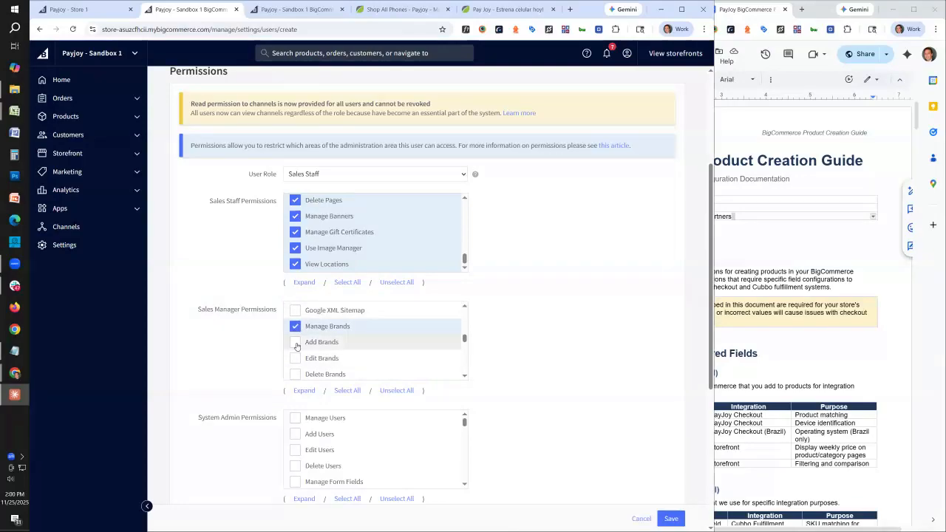
pyautogui.click(296, 342)
pyautogui.click(295, 358)
pyautogui.scroll(-2, 348, 360)
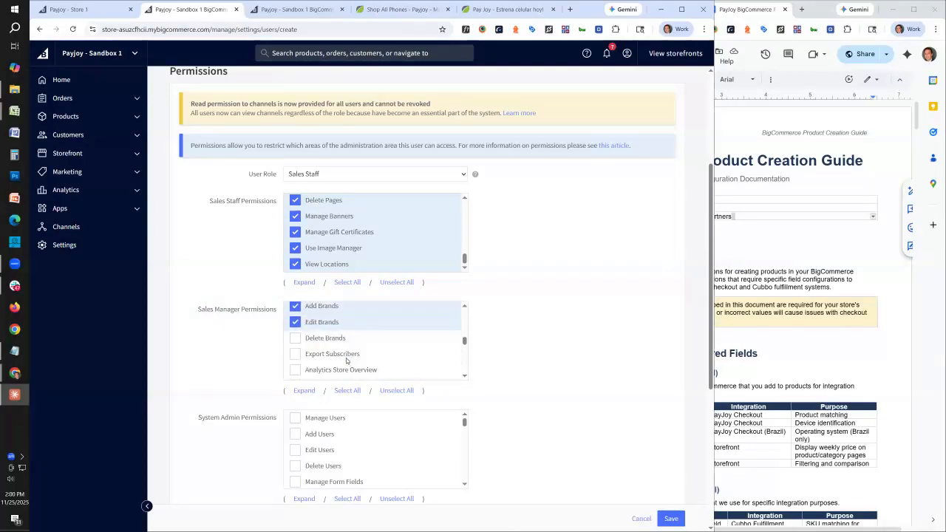
pyautogui.scroll(-1, 369, 351)
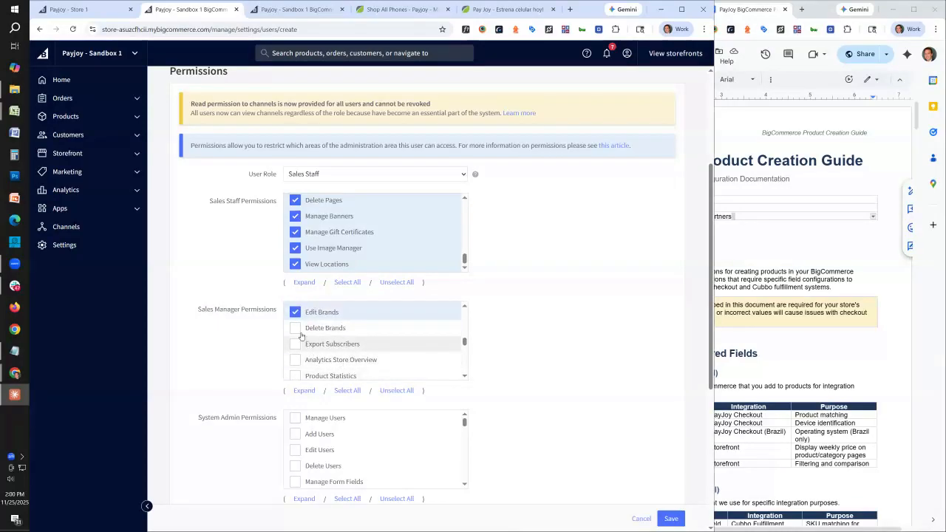
# Grant the new user the View Inventory and Edit Inventory permissions and save the account.
pyautogui.scroll(-1, 361, 344)
pyautogui.scroll(-4, 411, 346)
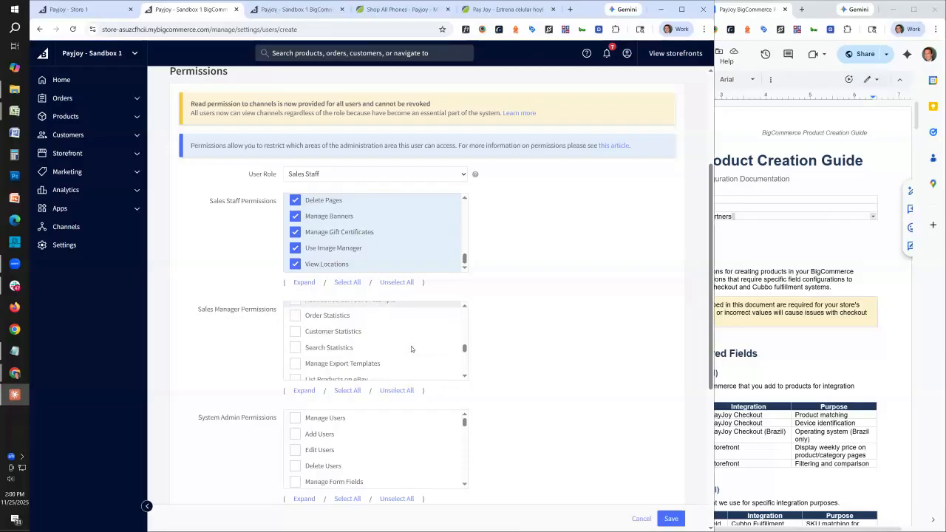
pyautogui.scroll(-3, 411, 346)
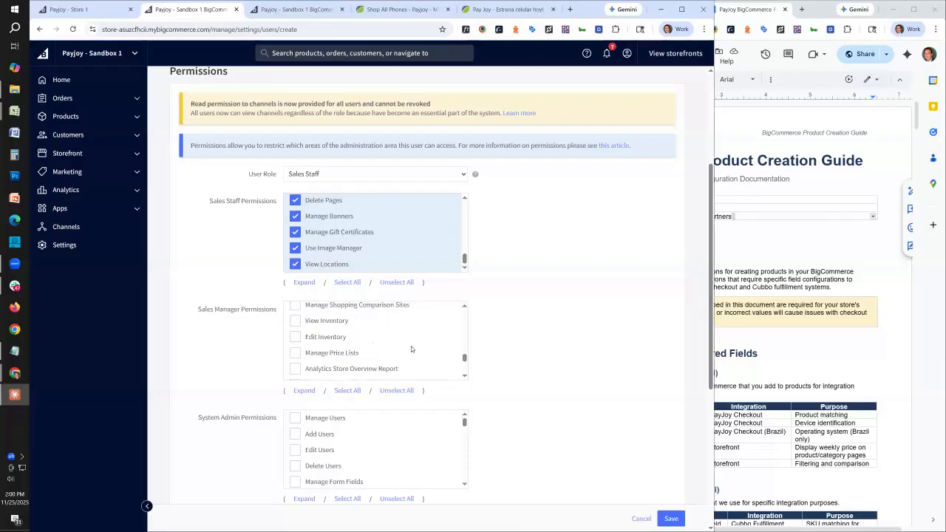
pyautogui.click(297, 337)
pyautogui.click(296, 321)
pyautogui.scroll(-3, 392, 344)
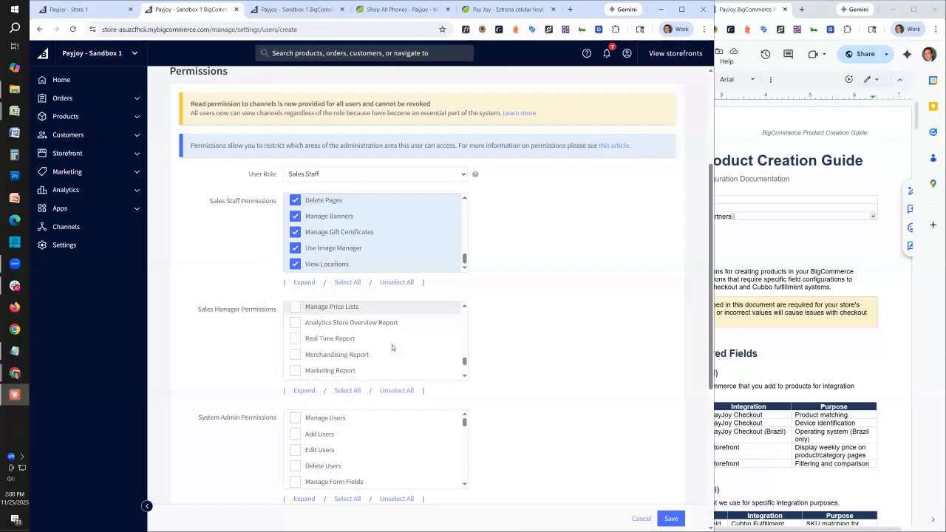
pyautogui.scroll(-3, 393, 346)
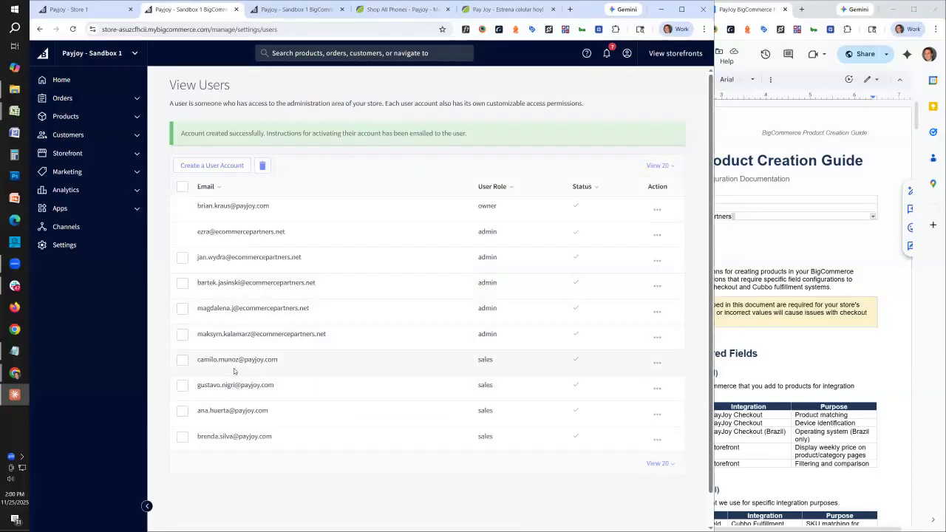
# Review the role, permissions and WebDAV setting of the first listed sales user, then return to the user list.
pyautogui.click(657, 362)
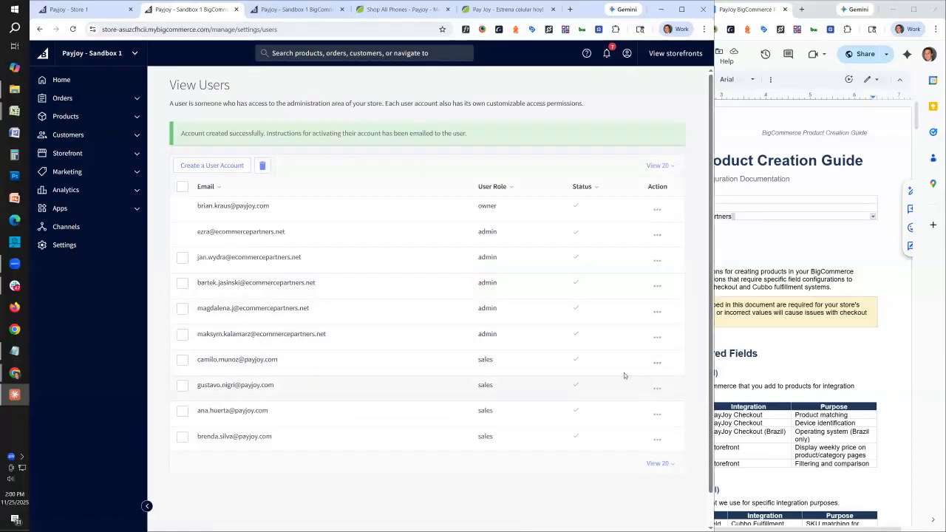
pyautogui.click(624, 373)
pyautogui.scroll(-3, 474, 339)
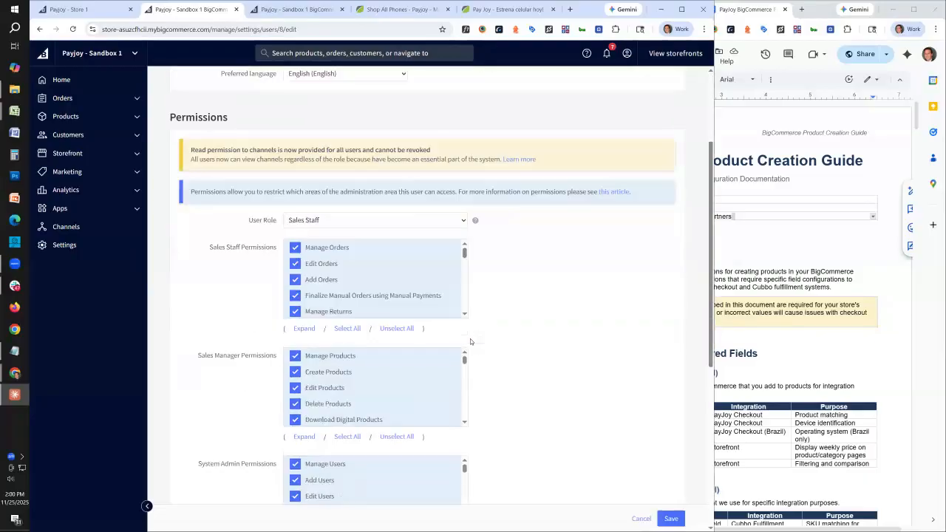
pyautogui.scroll(-2, 374, 346)
pyautogui.scroll(-3, 374, 345)
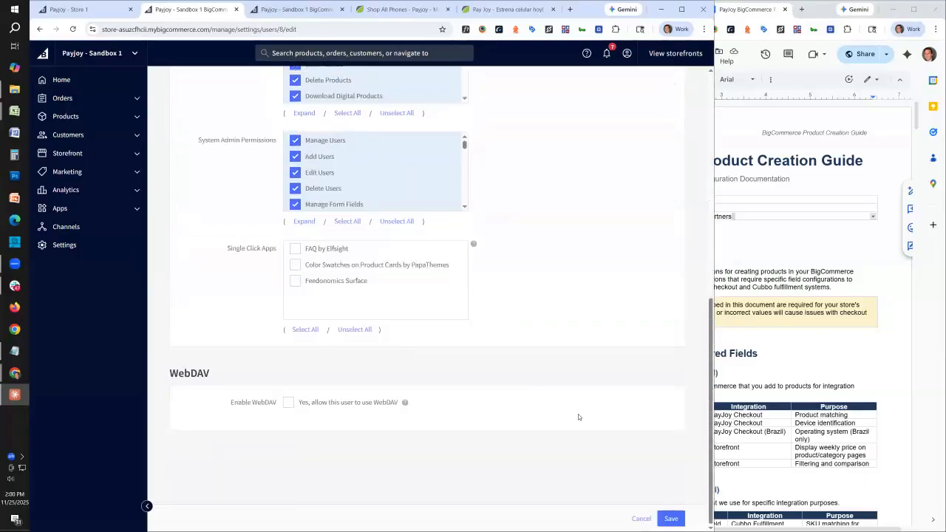
pyautogui.scroll(10, 471, 338)
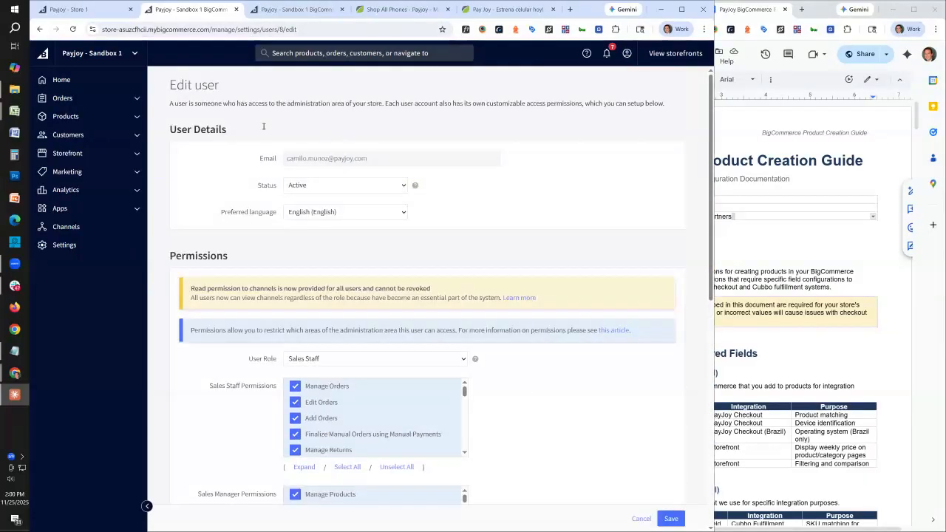
pyautogui.click(40, 30)
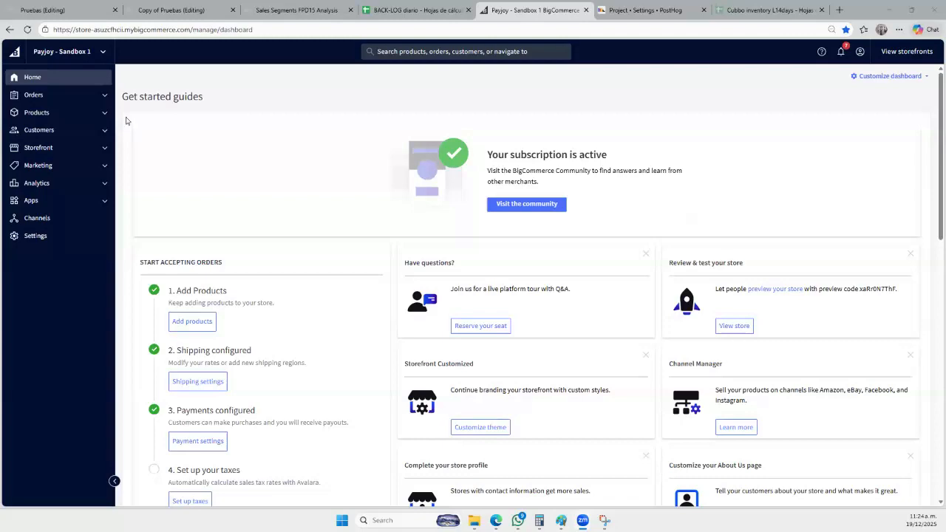
# Check which stores the account can switch to from Payjoy - Sandbox 1, reloading the dashboard and checking again.
pyautogui.click(100, 55)
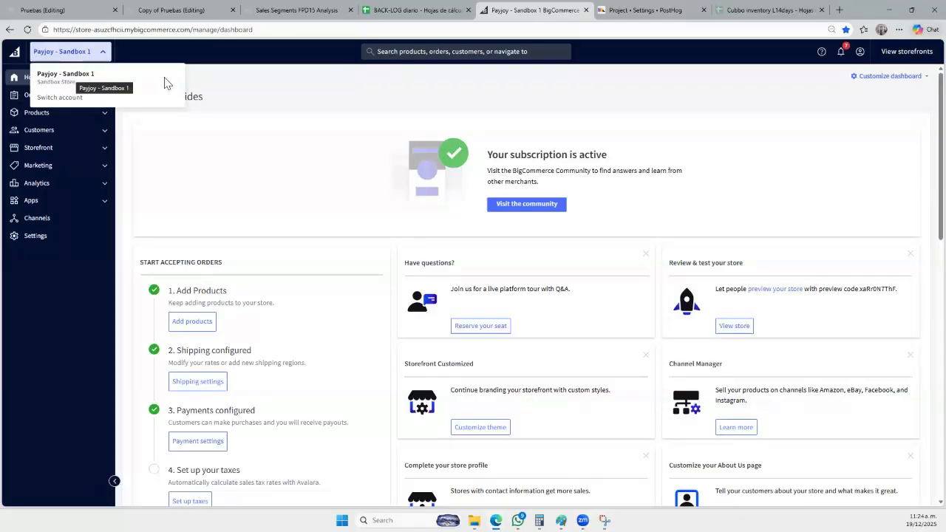
pyautogui.click(250, 96)
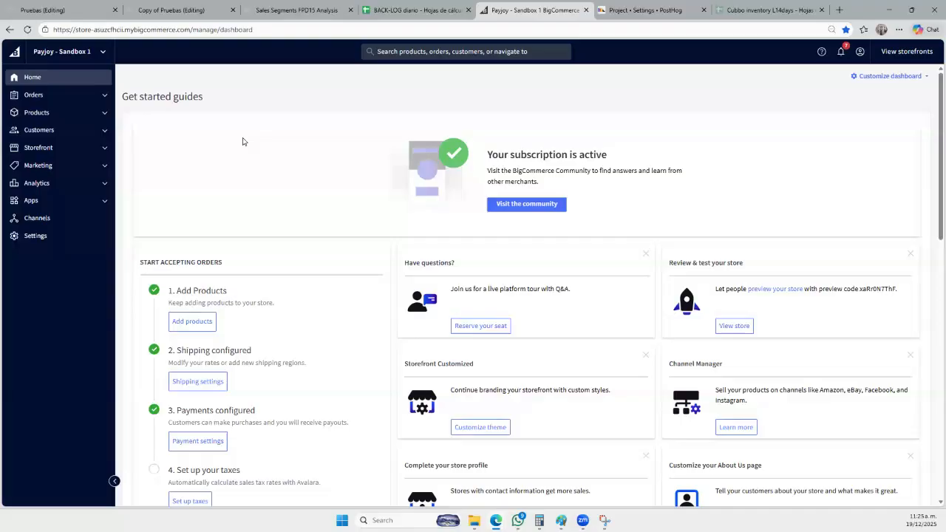
pyautogui.click(100, 53)
pyautogui.click(28, 31)
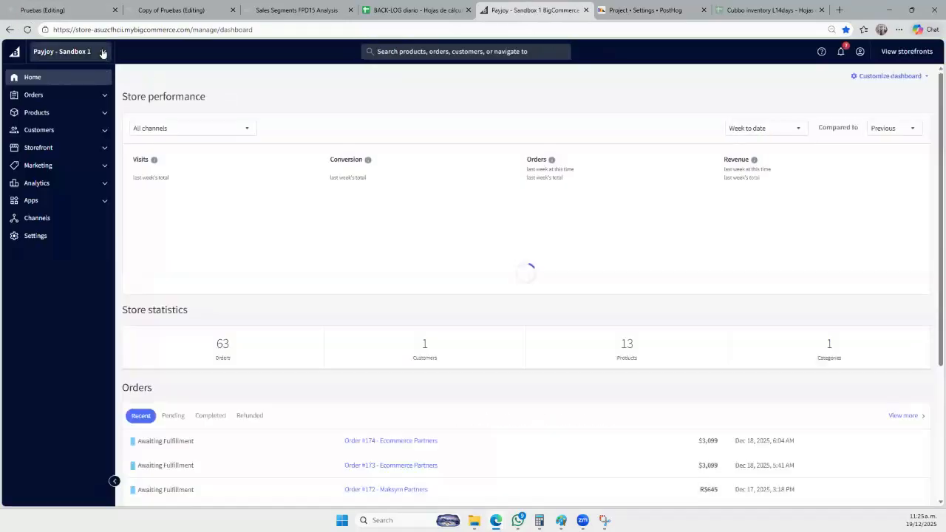
pyautogui.click(102, 53)
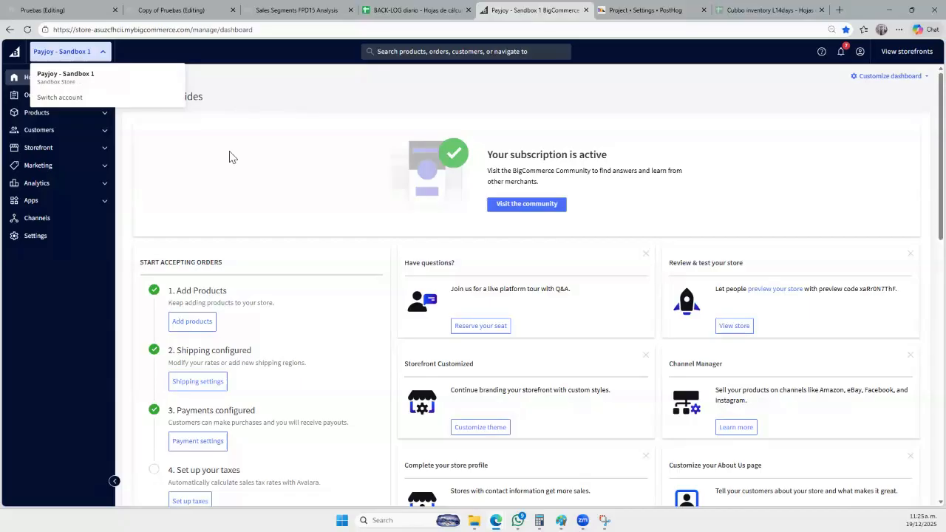
pyautogui.click(111, 255)
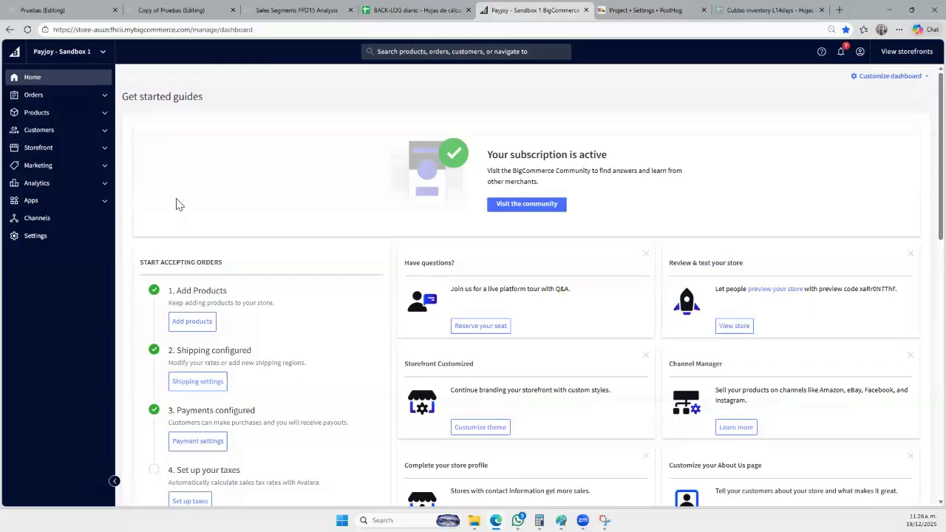
# Show all products in the store, start adding a new product and look over its Basic Information section.
pyautogui.click(89, 117)
pyautogui.click(62, 130)
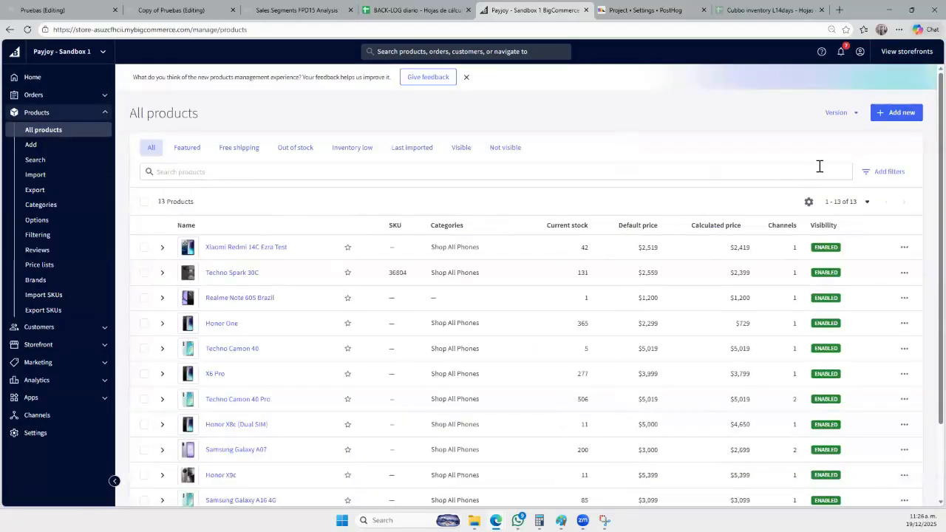
pyautogui.click(882, 116)
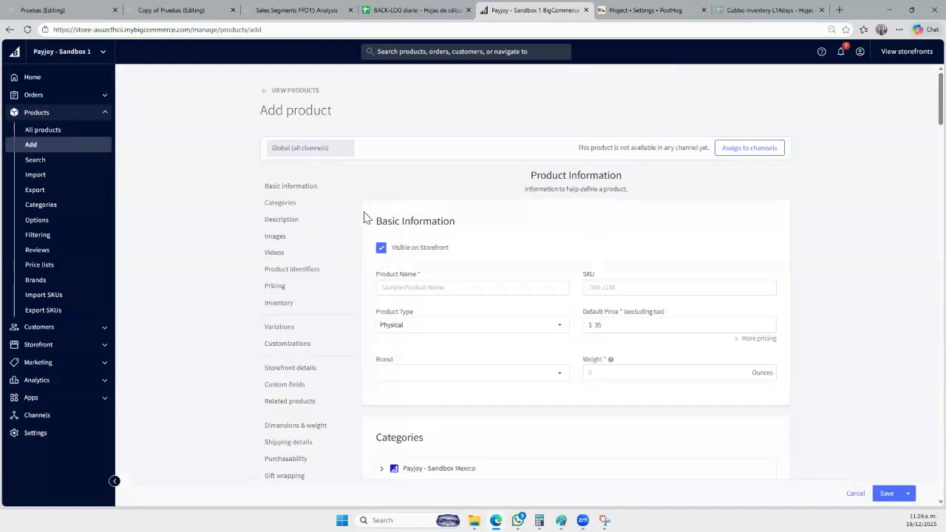
pyautogui.scroll(-1, 366, 217)
pyautogui.scroll(1, 362, 215)
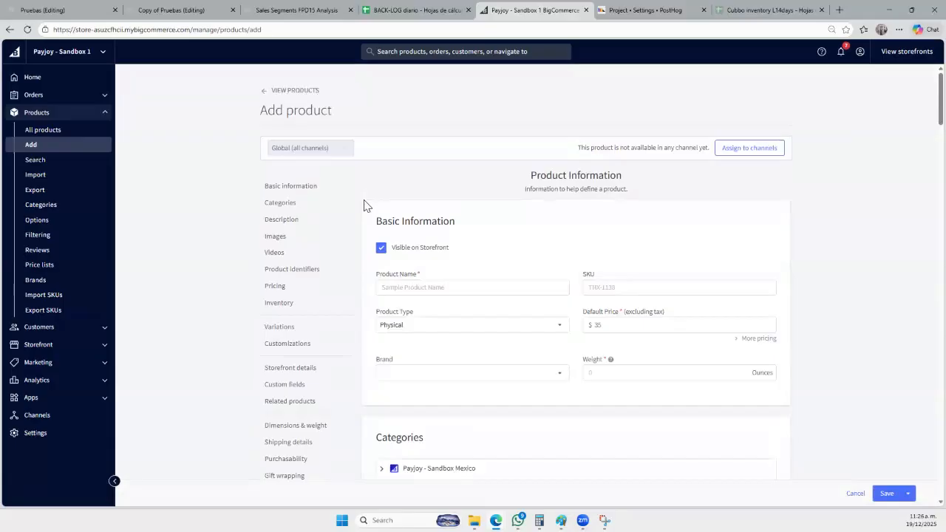
pyautogui.scroll(-1, 364, 205)
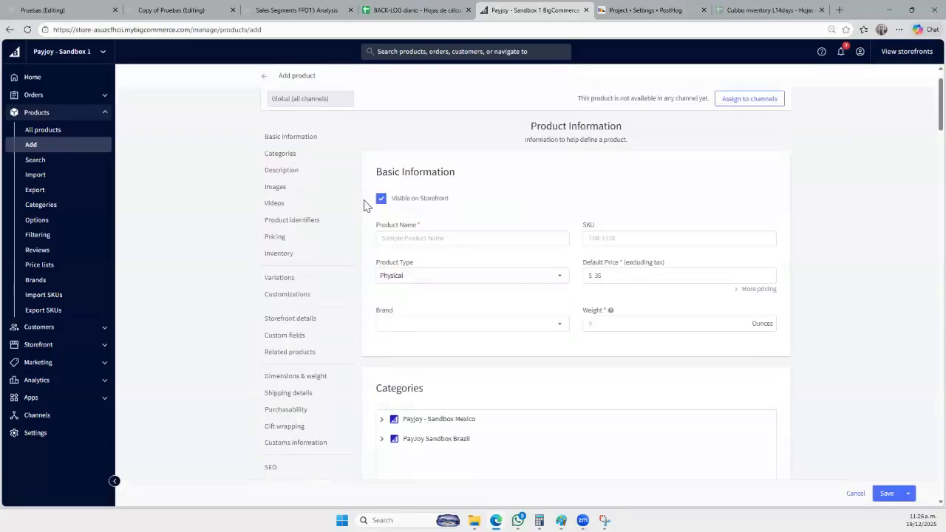
# Name the new product "Xiaomi redmi a5" in Basic Information, keeping it visible on the storefront.
pyautogui.scroll(-1, 363, 205)
pyautogui.click(381, 150)
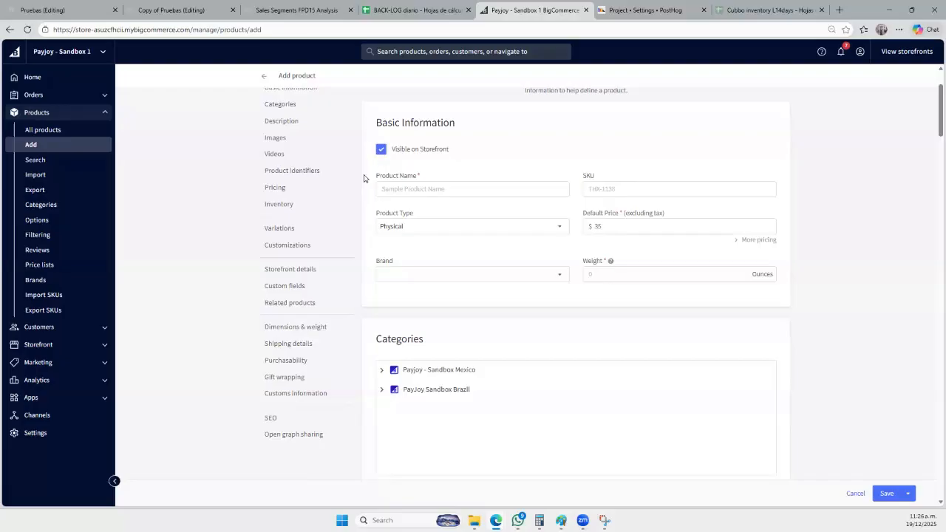
pyautogui.click(416, 191)
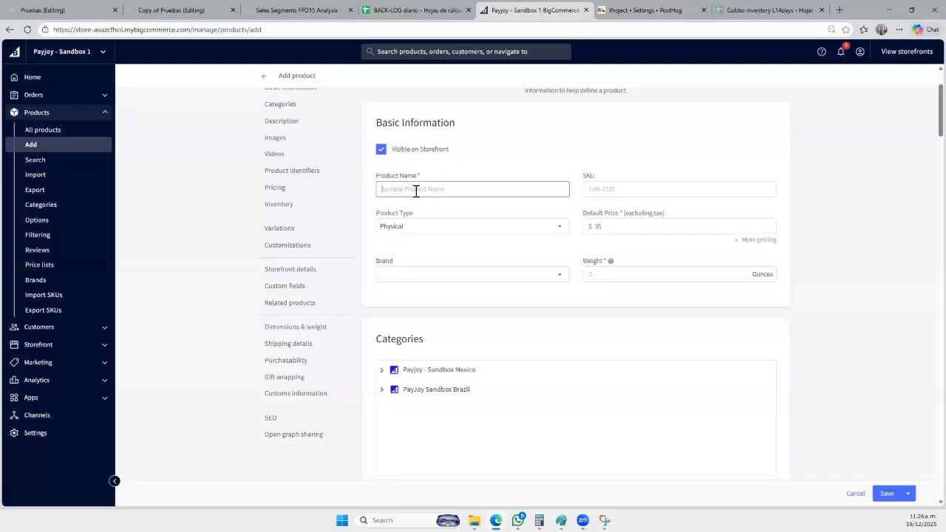
pyautogui.write('Xiaomi redmi a5')
pyautogui.click(601, 187)
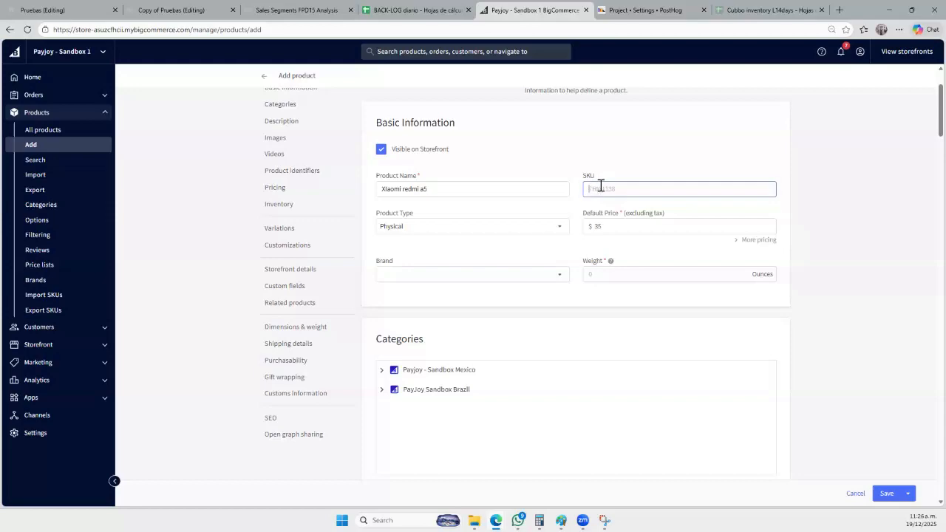
pyautogui.write('846344443443')
pyautogui.click(484, 220)
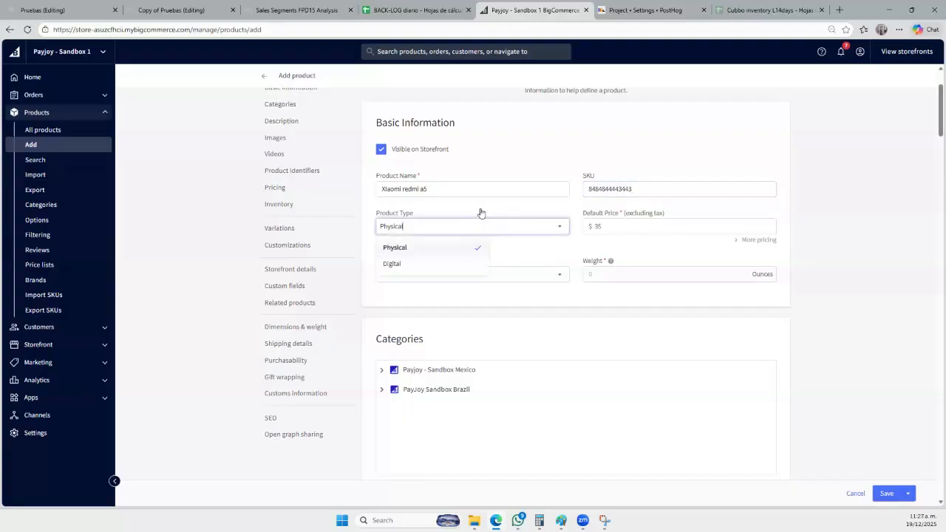
pyautogui.click(488, 210)
pyautogui.click(606, 224)
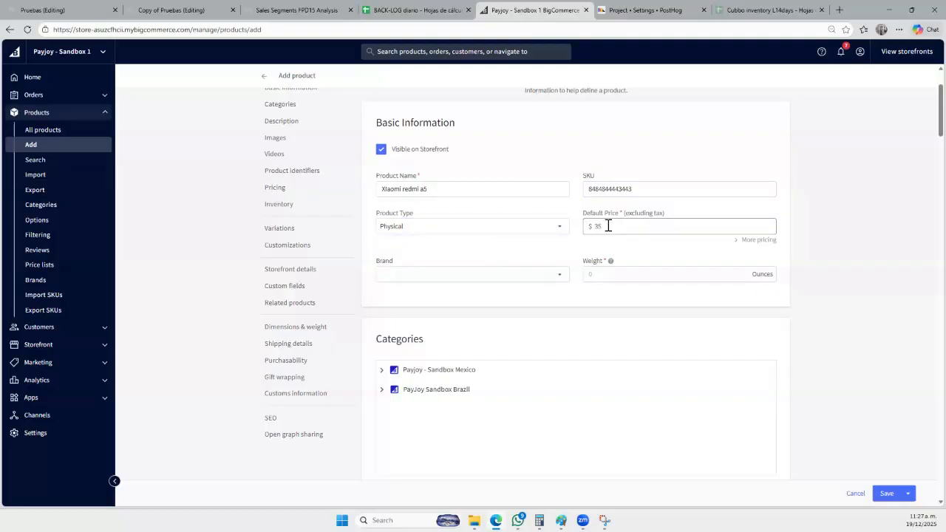
pyautogui.moveTo(636, 190); pyautogui.dragTo(586, 190)
pyautogui.press('BackSpace')
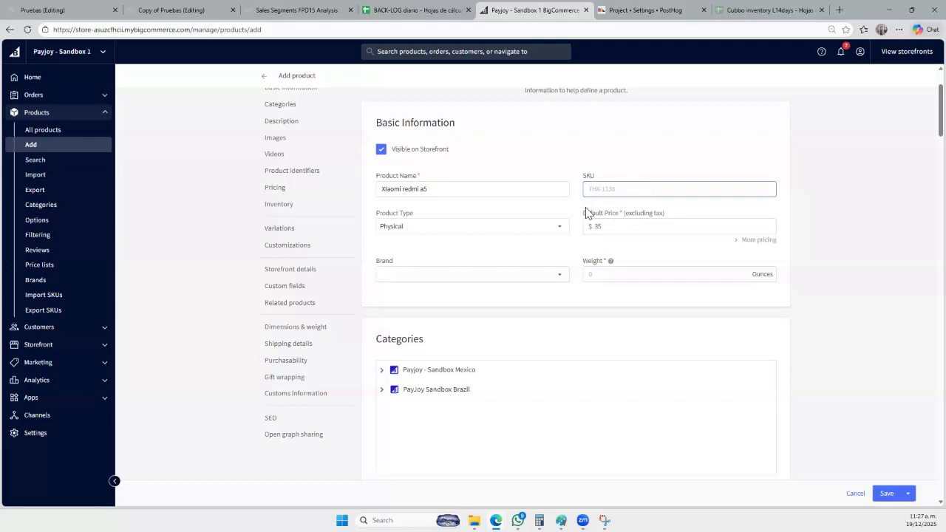
pyautogui.click(579, 214)
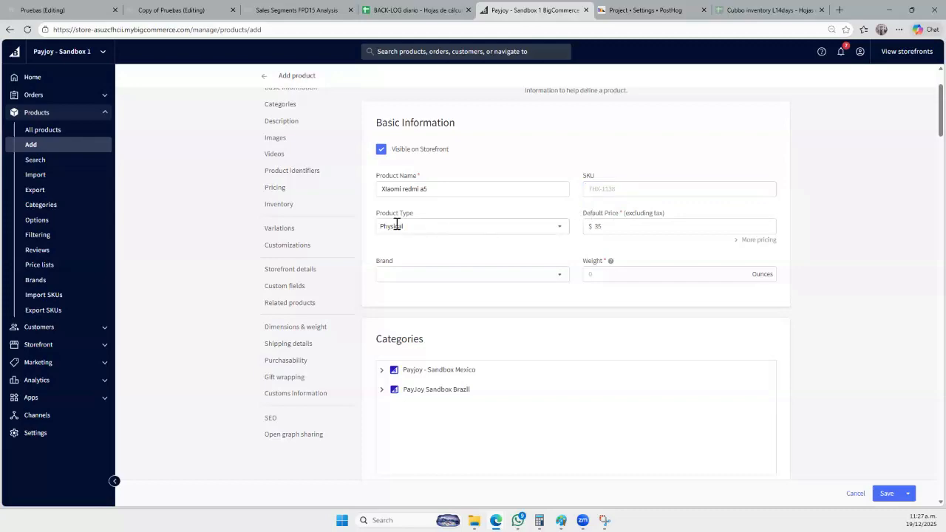
# Set the product's default price to 3,000 and choose Honor as its brand.
pyautogui.click(617, 226)
pyautogui.write('3000')
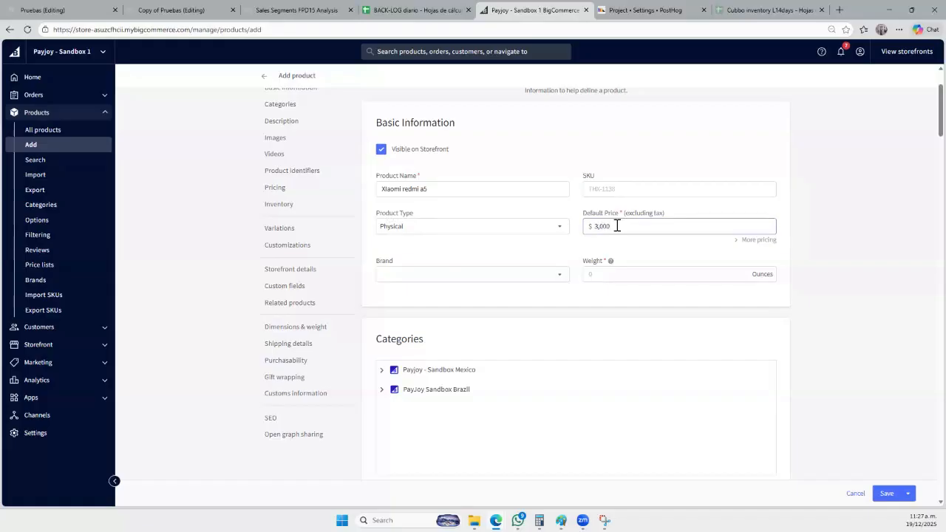
pyautogui.click(555, 275)
pyautogui.click(556, 275)
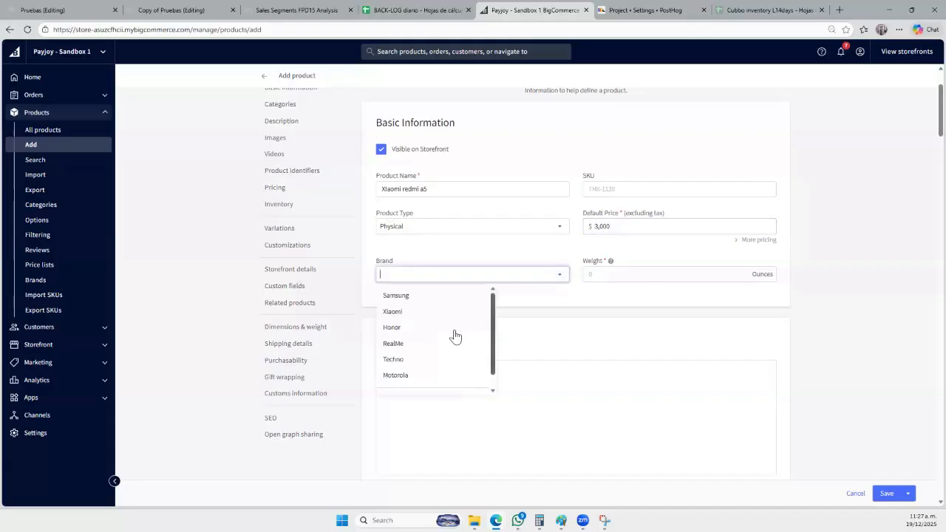
# Enter a product weight of 6 ounces and check the explanation of the weight field.
pyautogui.click(594, 276)
pyautogui.moveTo(607, 266)
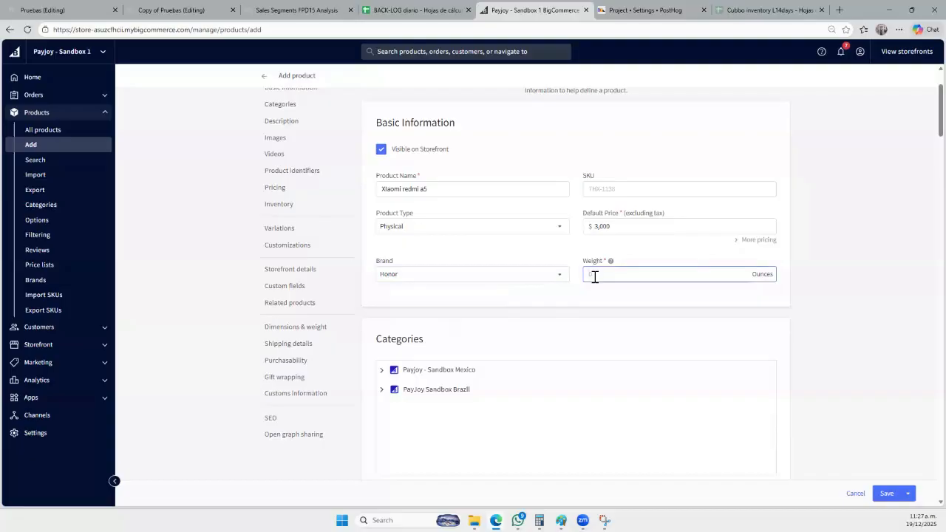
pyautogui.write('6')
pyautogui.click(610, 264)
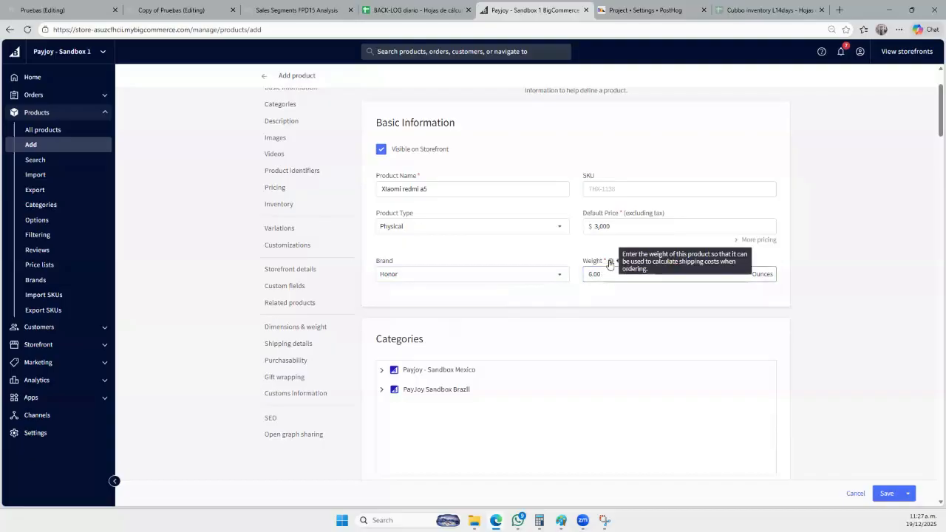
pyautogui.click(758, 272)
pyautogui.click(657, 301)
# Assign the product to the Shop All Phones category of Payjoy - Sandbox Mexico.
pyautogui.scroll(-3, 601, 298)
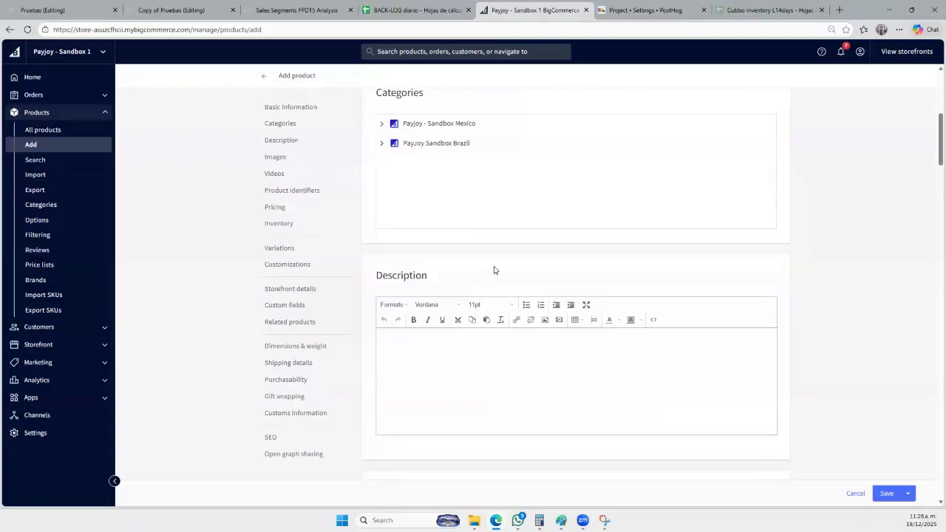
pyautogui.scroll(1, 479, 266)
pyautogui.click(381, 174)
pyautogui.click(405, 191)
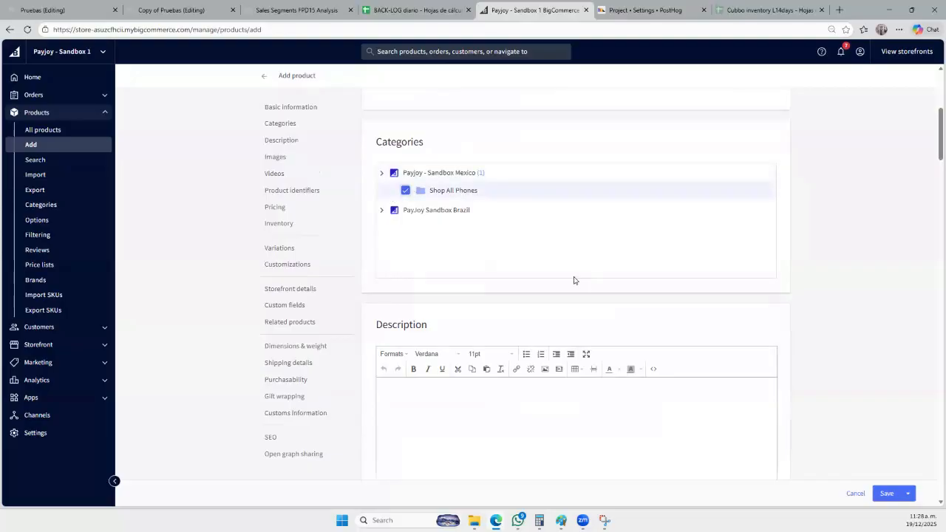
# Fill in the product description with the placeholder text "kklksalkslsa".
pyautogui.scroll(-2, 380, 268)
pyautogui.click(446, 310)
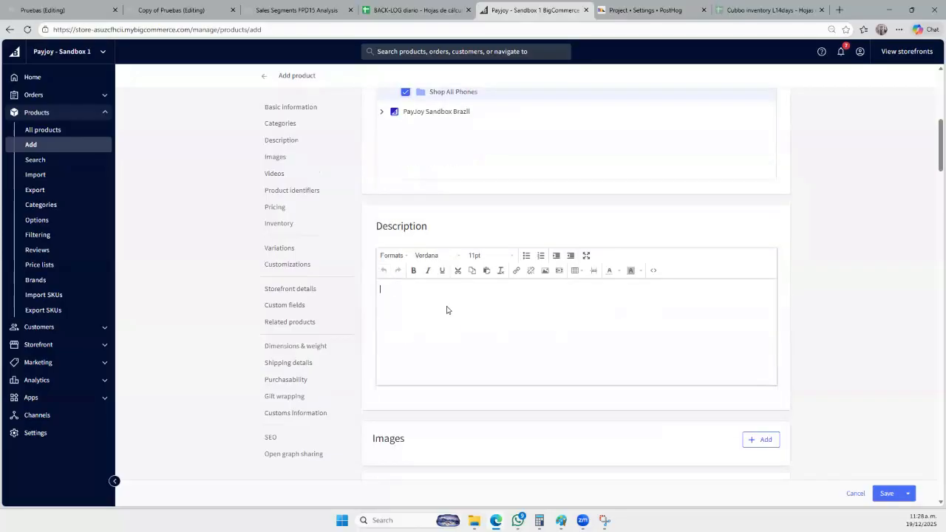
pyautogui.write('kklksalkslsa')
pyautogui.click(393, 256)
pyautogui.click(428, 255)
# Look at the dialogs for adding product images and a YouTube video from a URL, cancelling both.
pyautogui.scroll(-4, 366, 264)
pyautogui.click(762, 244)
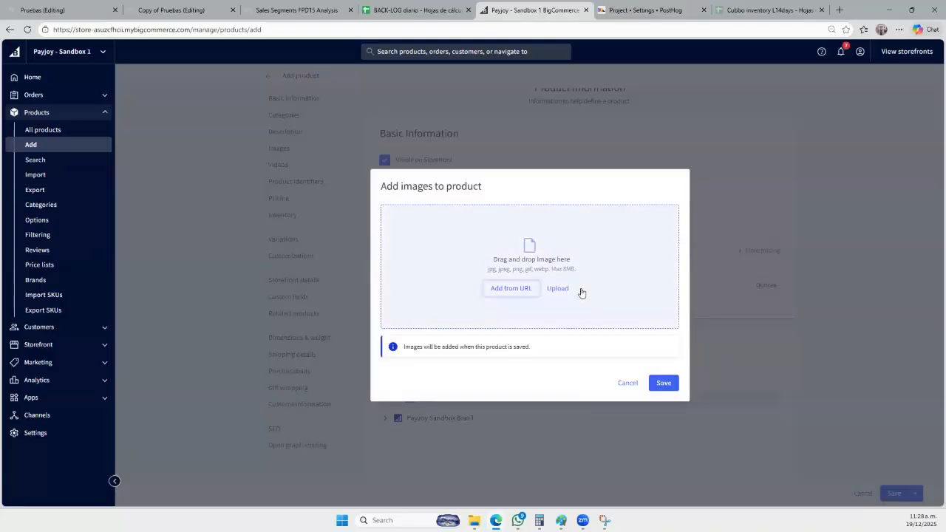
pyautogui.click(626, 384)
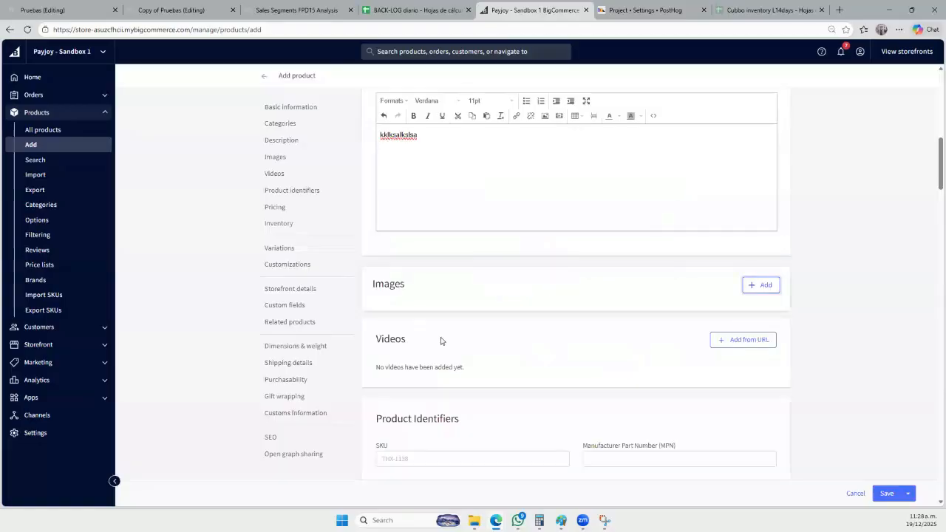
pyautogui.scroll(-1, 370, 314)
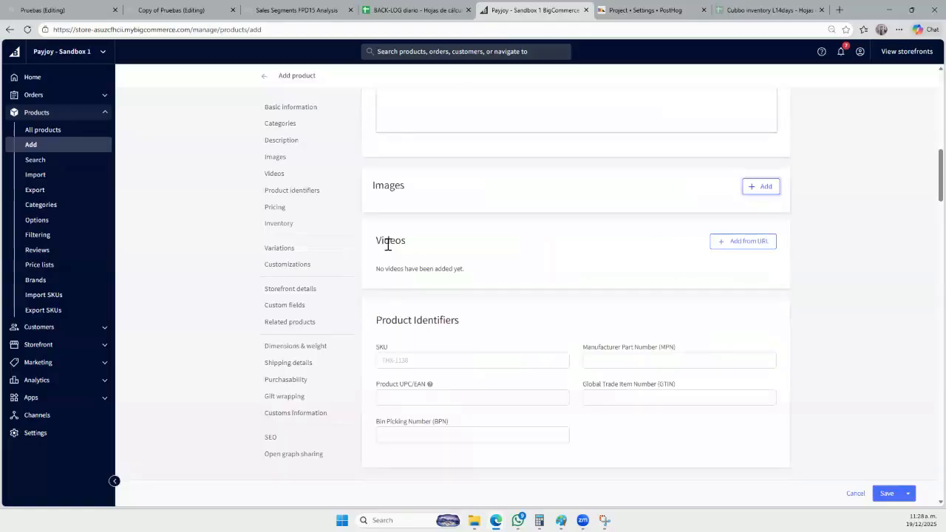
pyautogui.click(748, 250)
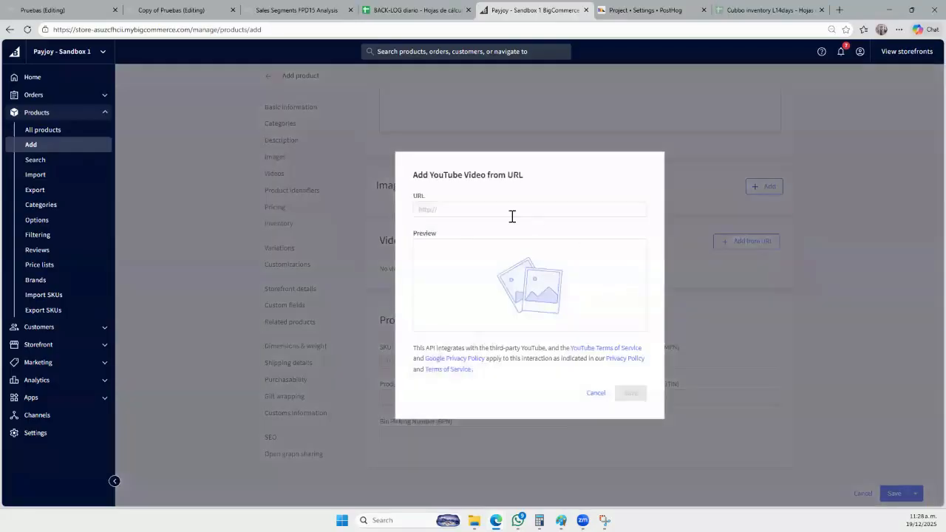
pyautogui.click(433, 211)
pyautogui.click(596, 392)
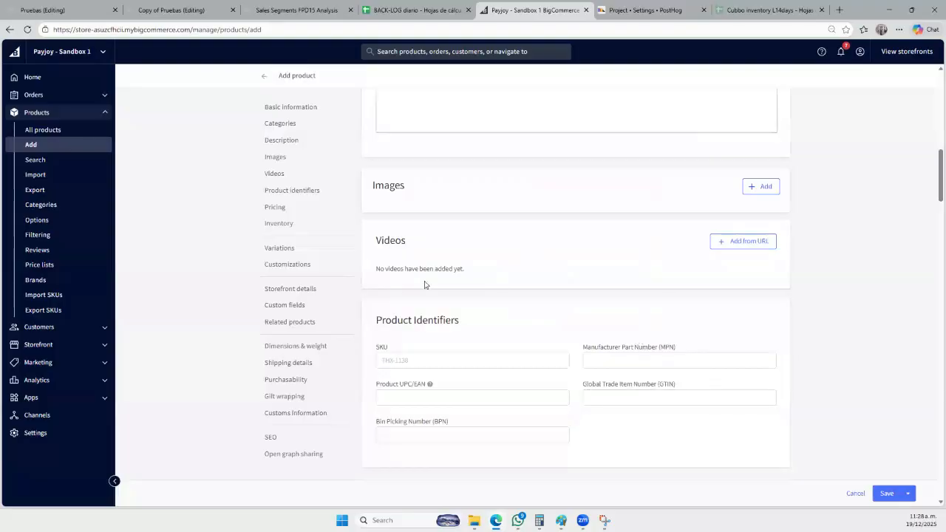
# Look over the Product Identifiers fields, including SKU, Manufacturer Part Number and Global Trade Item Number.
pyautogui.scroll(-1, 360, 288)
pyautogui.scroll(-1, 360, 287)
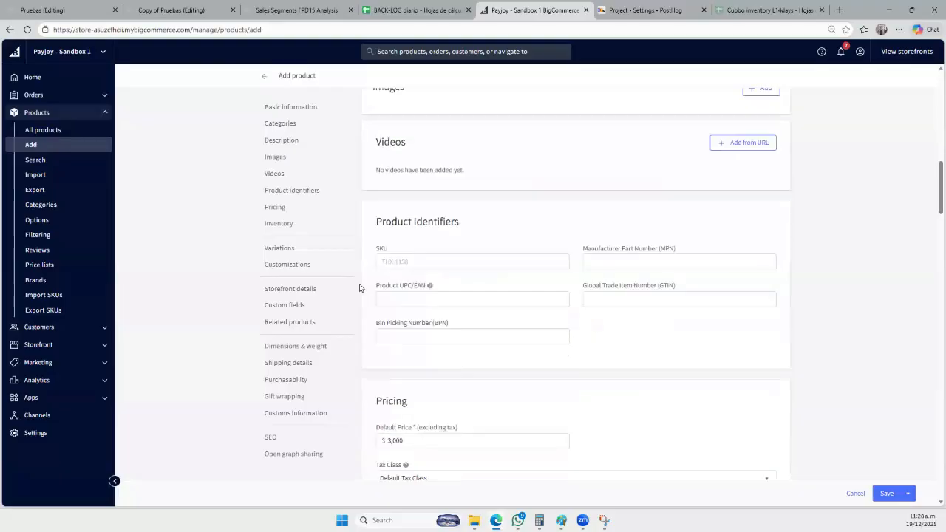
pyautogui.scroll(-1, 360, 288)
pyautogui.click(426, 214)
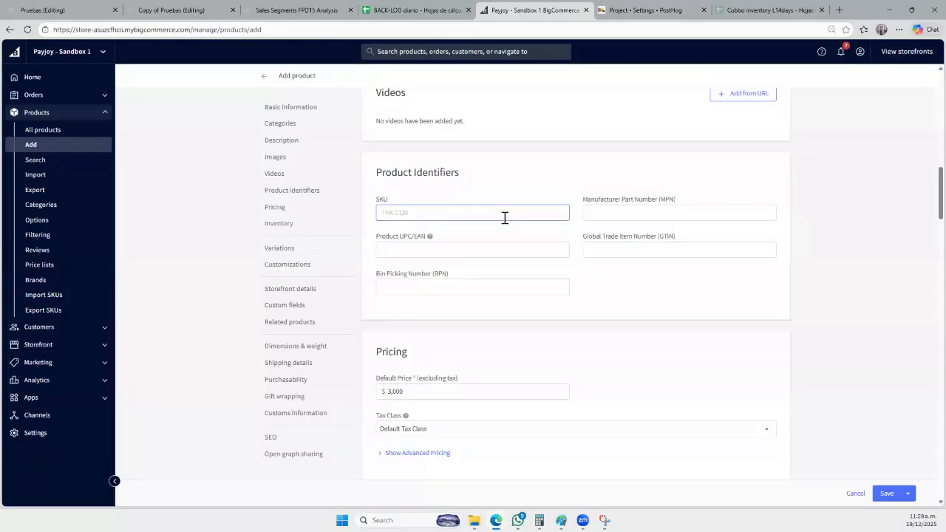
pyautogui.click(593, 212)
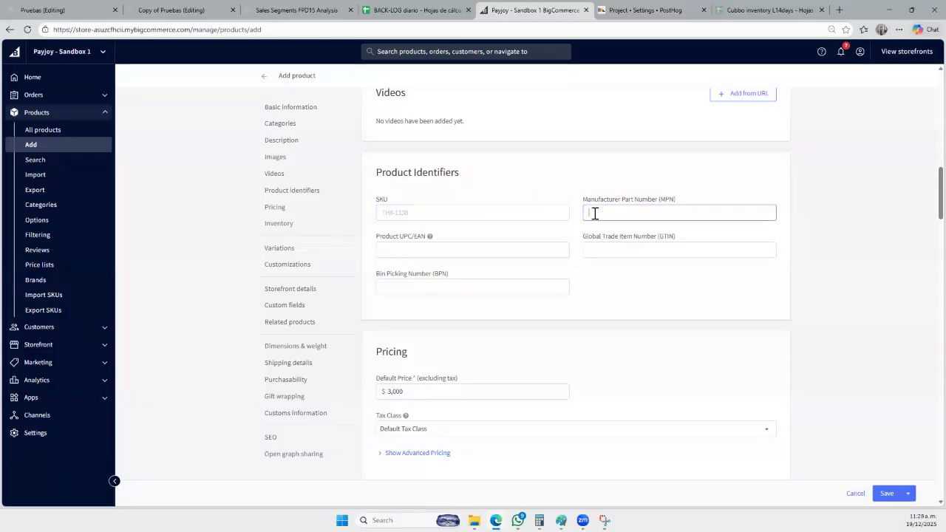
pyautogui.scroll(-1, 583, 264)
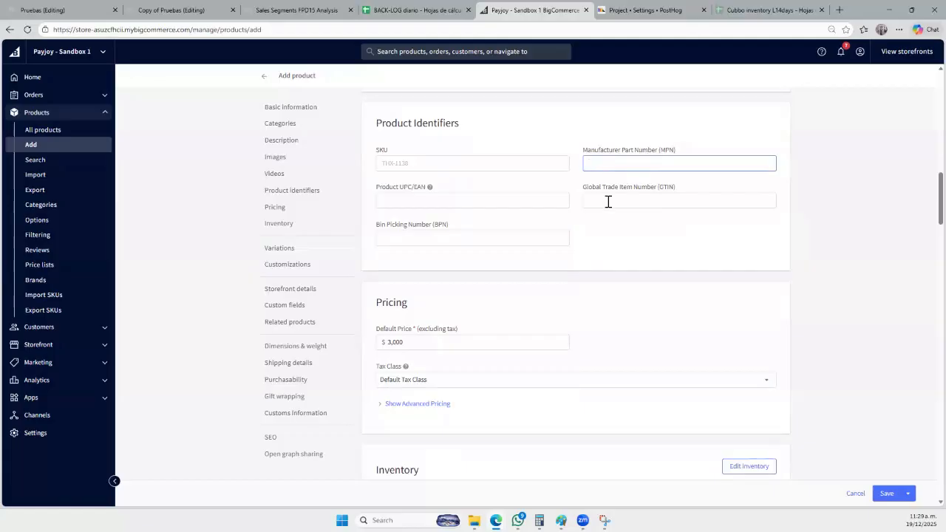
# Review the available tax classes in the Pricing section, keeping Default Tax Class.
pyautogui.scroll(-3, 584, 200)
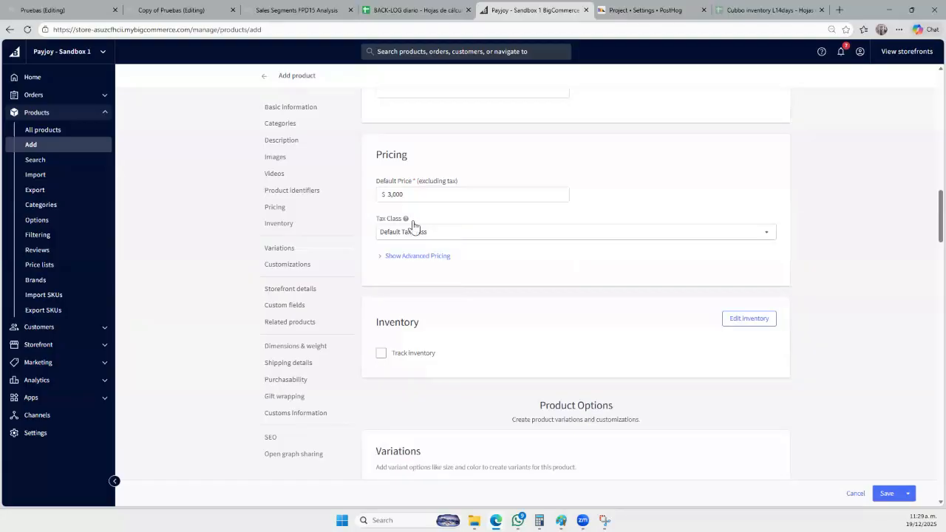
pyautogui.click(767, 235)
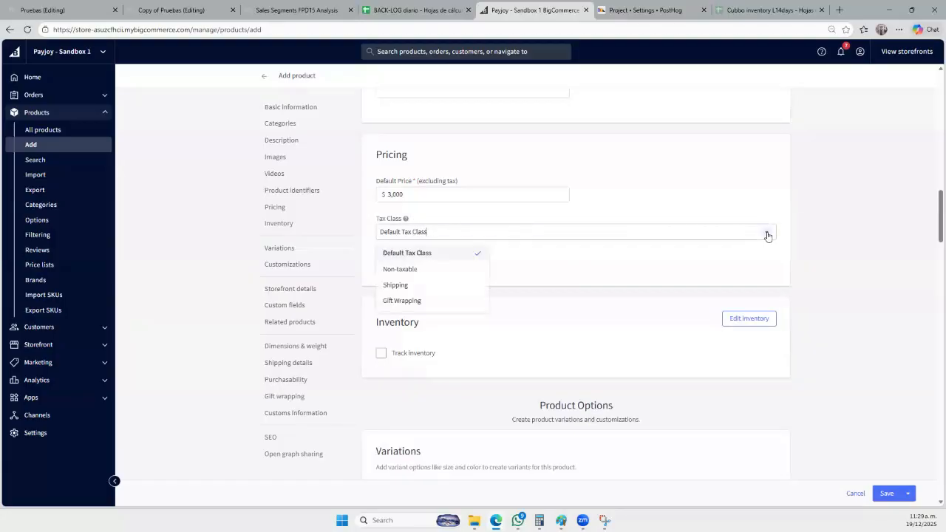
pyautogui.click(694, 213)
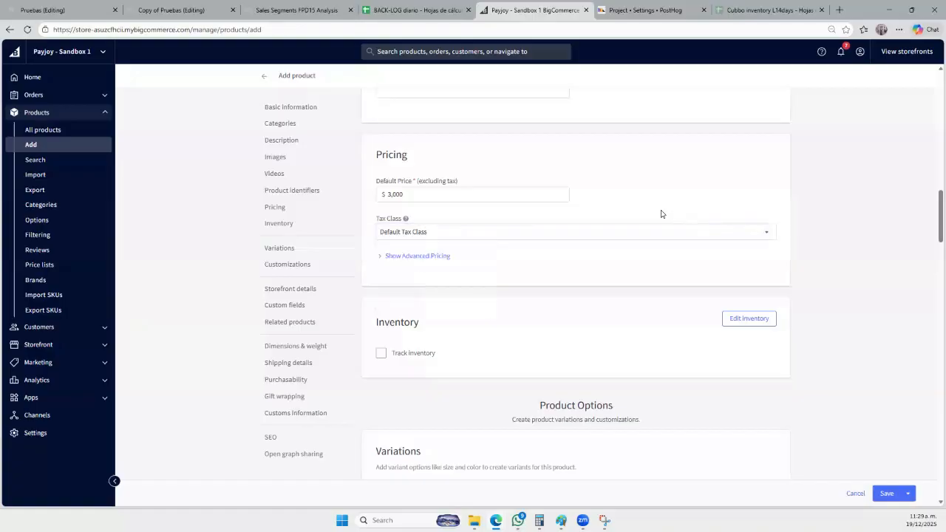
pyautogui.click(766, 235)
pyautogui.click(709, 207)
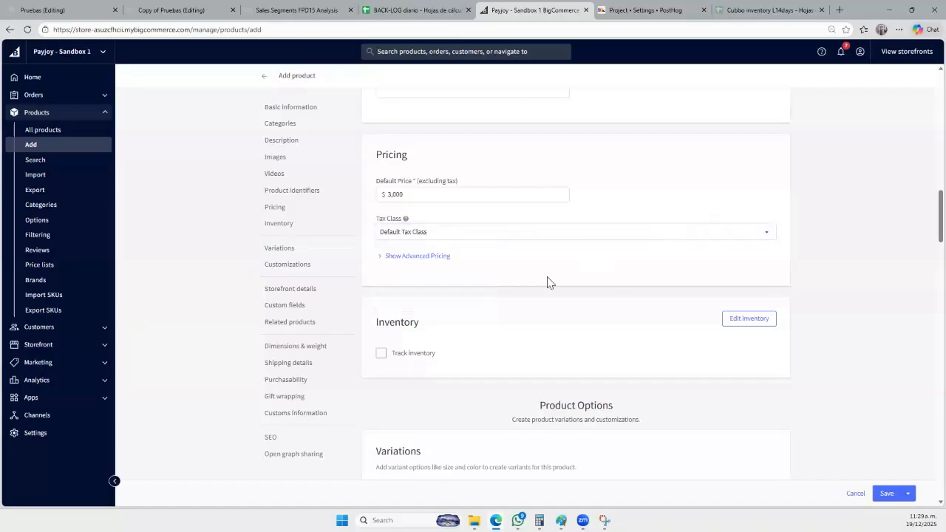
# Show the advanced pricing settings and examine the cost, MSRP, sale price, tax configuration and bulk pricing fields.
pyautogui.click(377, 257)
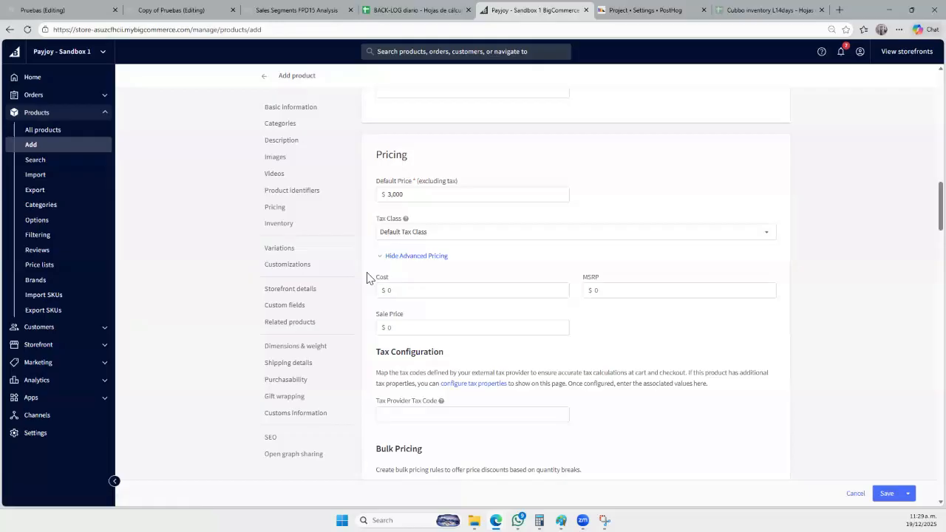
pyautogui.scroll(-2, 367, 278)
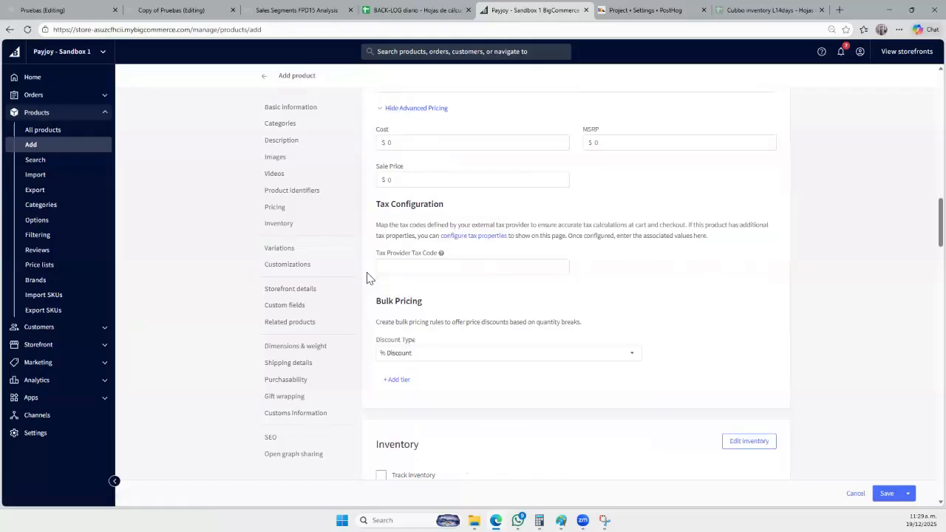
pyautogui.scroll(1, 367, 278)
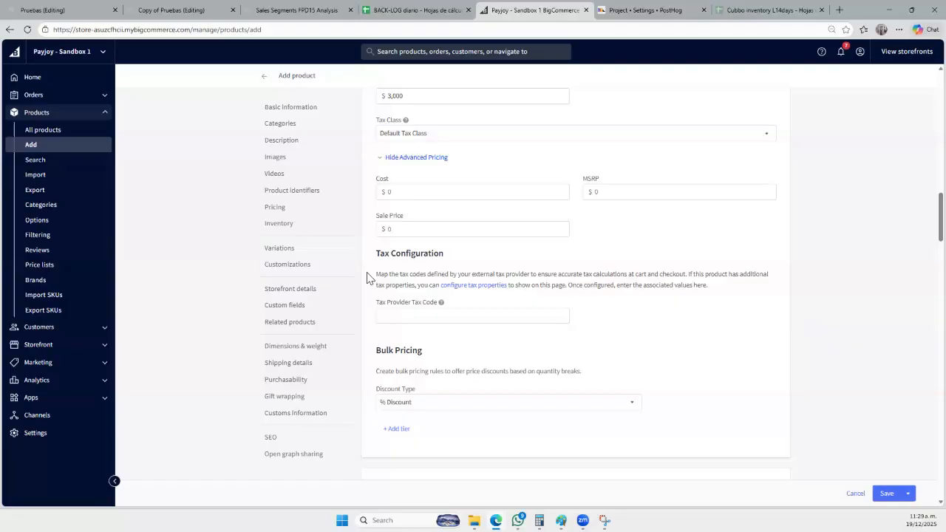
pyautogui.scroll(-2, 367, 278)
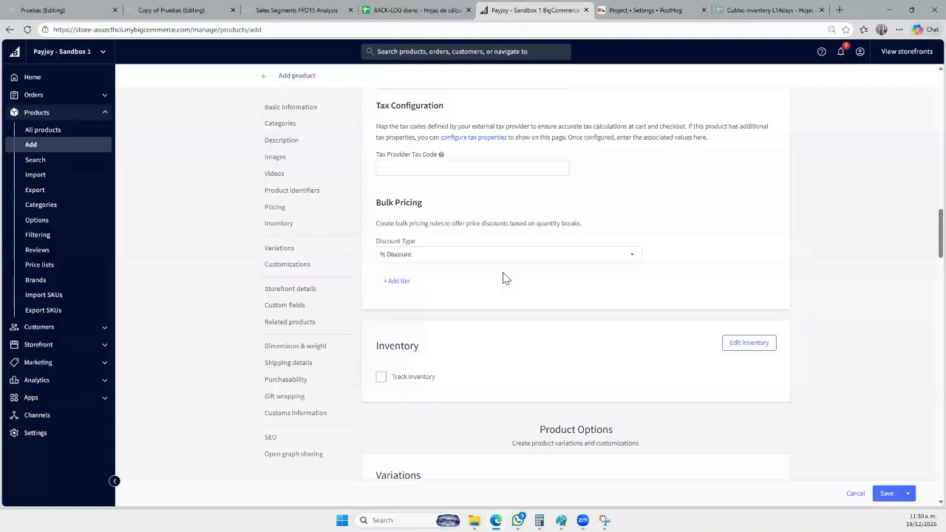
# Turn on inventory tracking for the product and set it to the variant level.
pyautogui.scroll(-2, 520, 276)
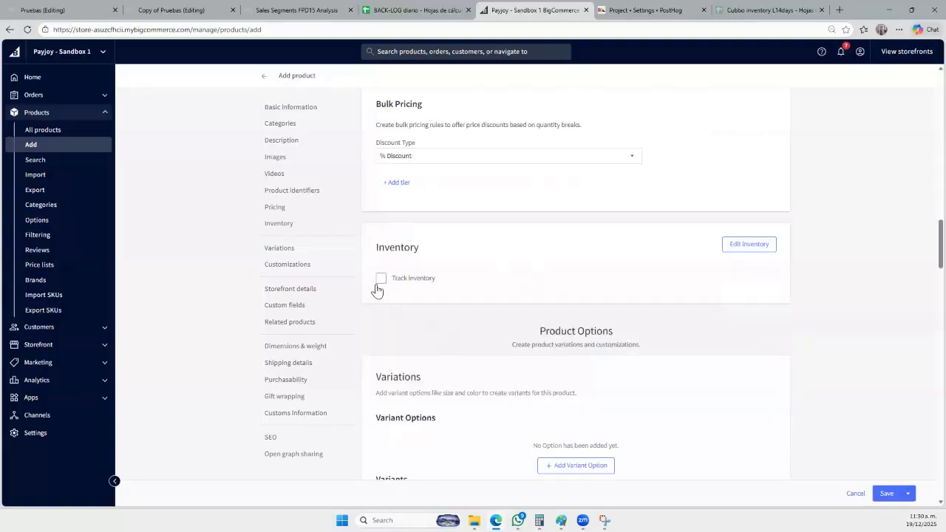
pyautogui.click(381, 280)
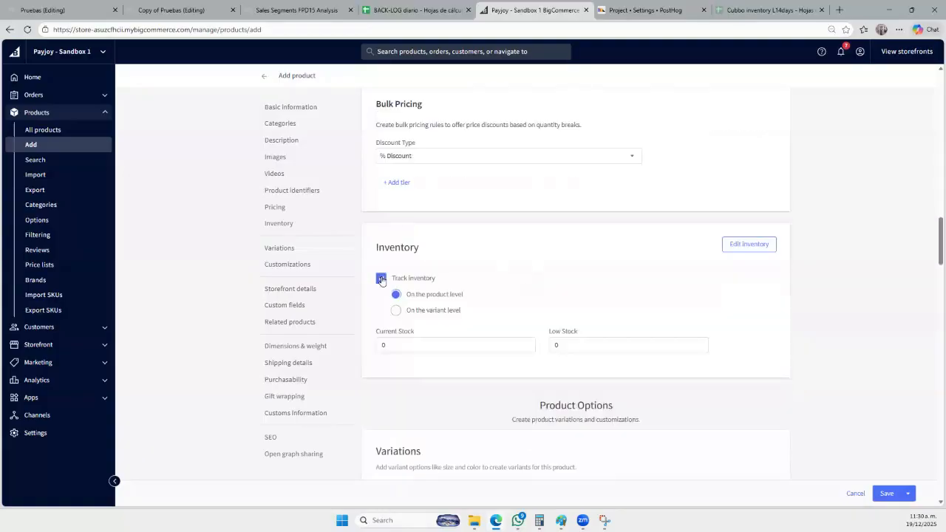
pyautogui.scroll(-1, 367, 251)
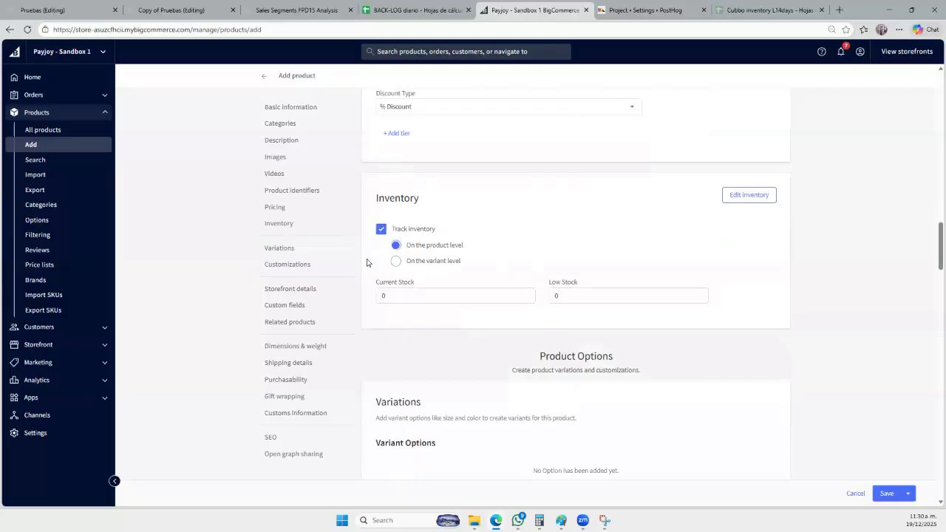
pyautogui.click(396, 263)
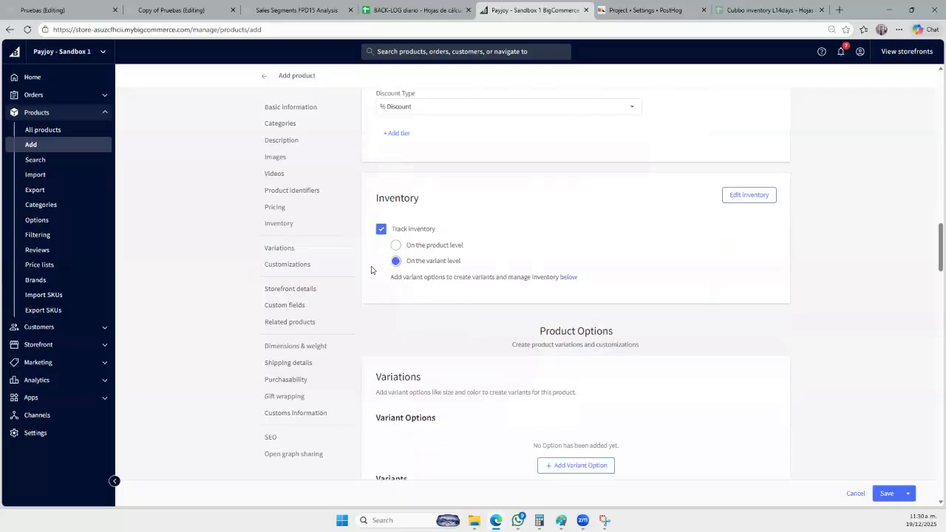
# Add a Color variant option with the preset values Red, Green and Blue, plus an extra value Gray.
pyautogui.scroll(-1, 366, 268)
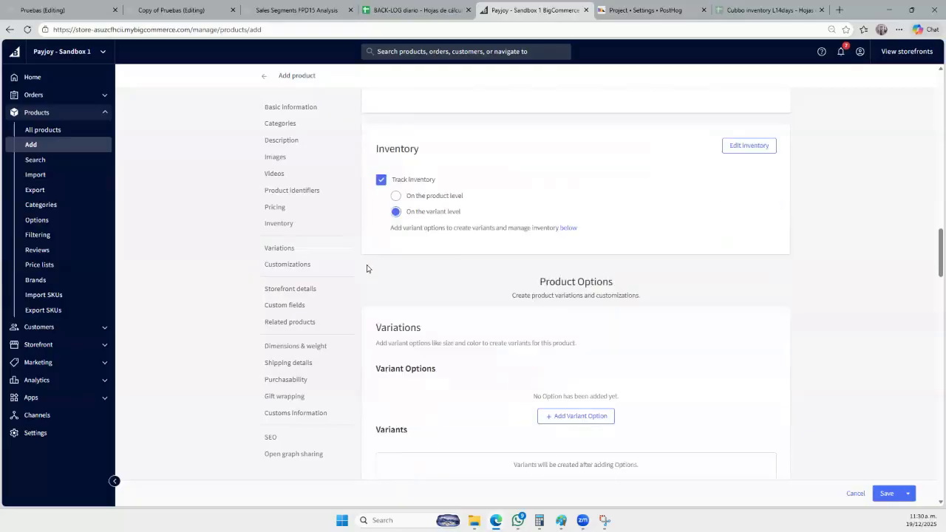
pyautogui.scroll(-2, 366, 268)
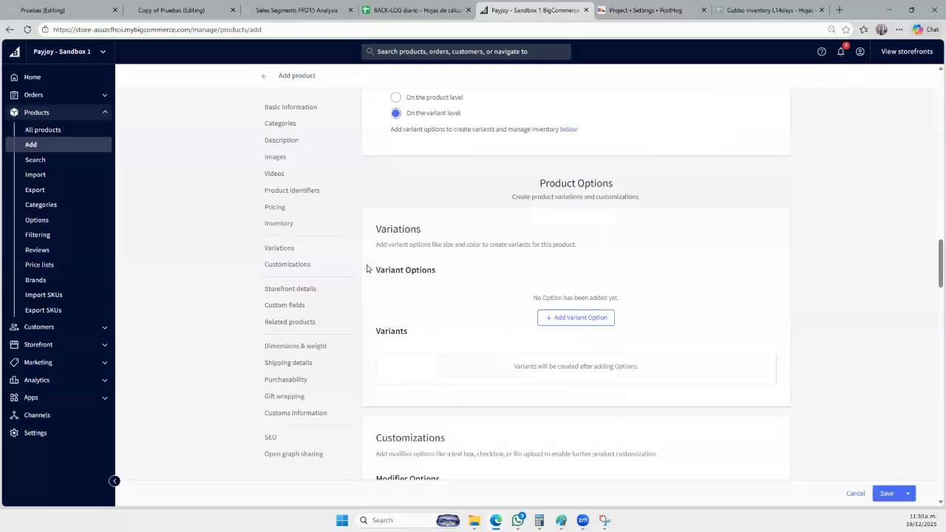
pyautogui.scroll(-1, 367, 268)
pyautogui.scroll(-1, 416, 146)
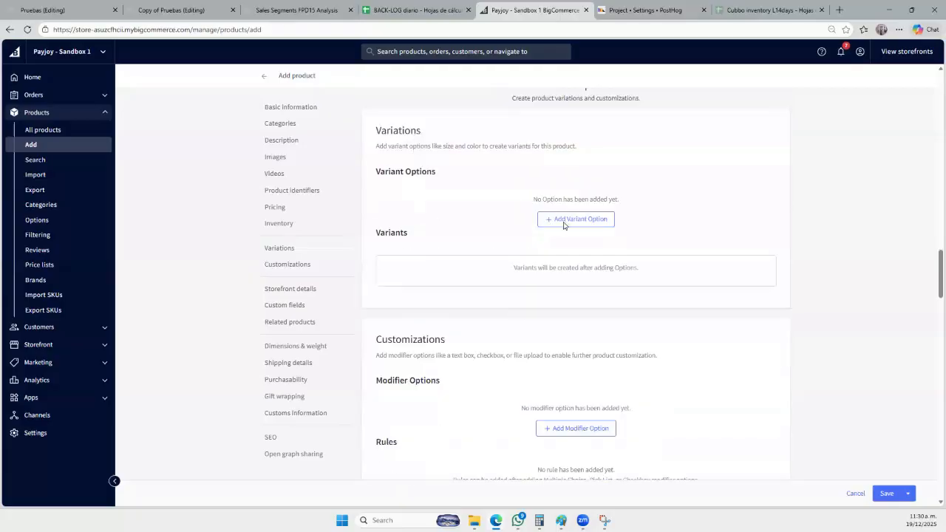
pyautogui.click(565, 220)
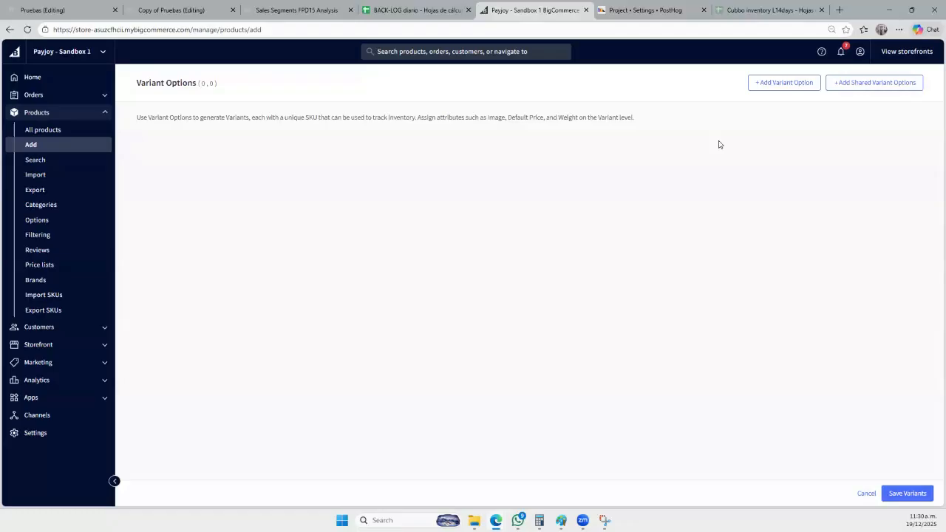
pyautogui.click(792, 89)
pyautogui.click(204, 185)
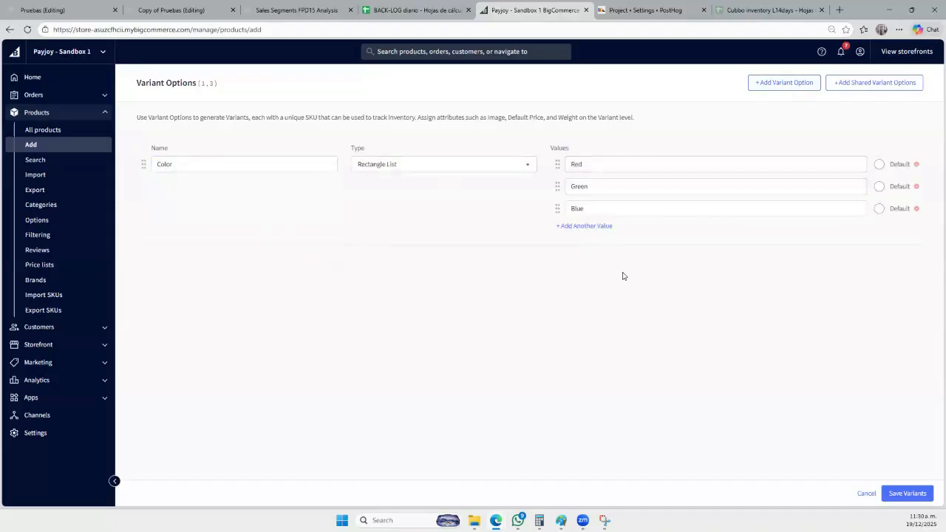
pyautogui.click(584, 226)
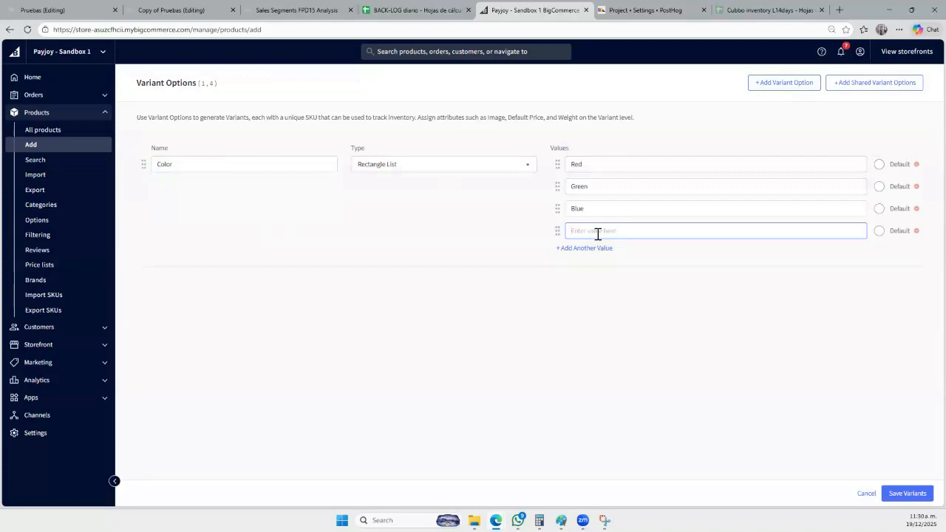
pyautogui.write('Gray')
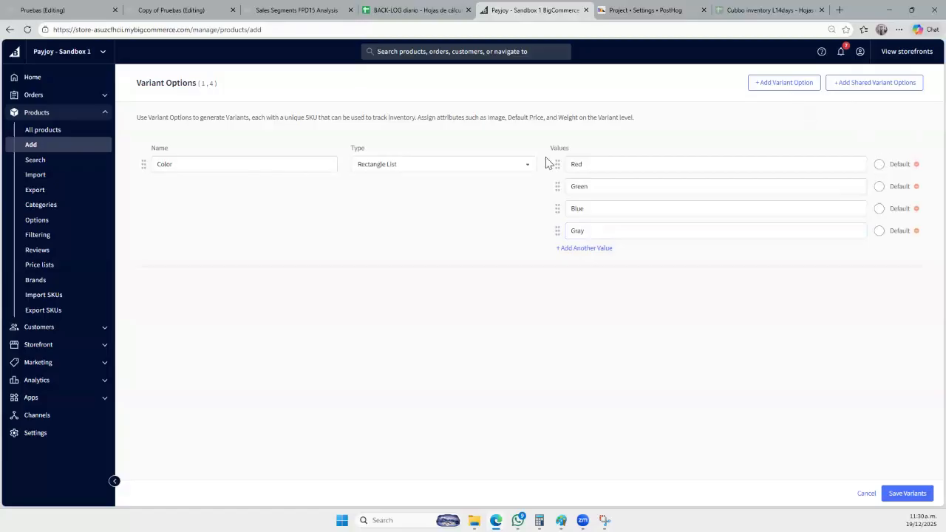
# Change the Color option's type to Swatch and assign #712525 to Red and #9f3a3a to Green.
pyautogui.click(527, 164)
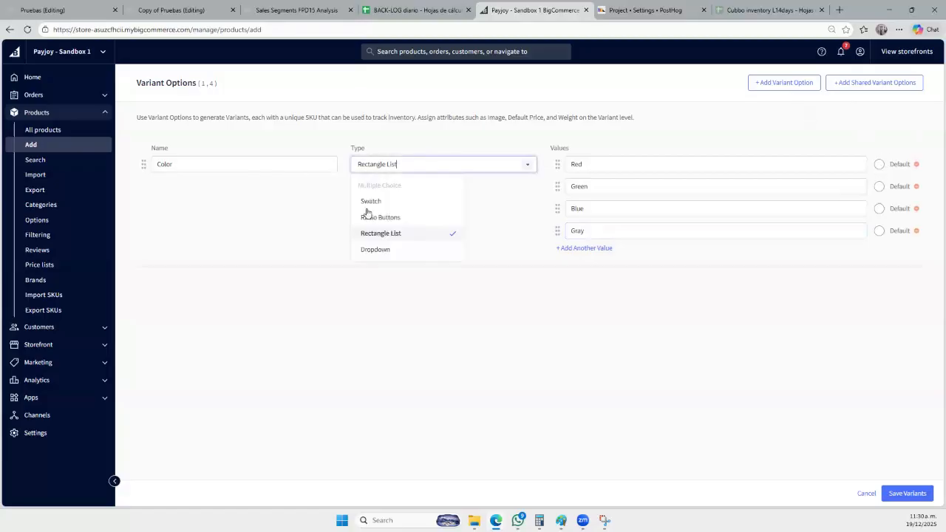
pyautogui.click(375, 201)
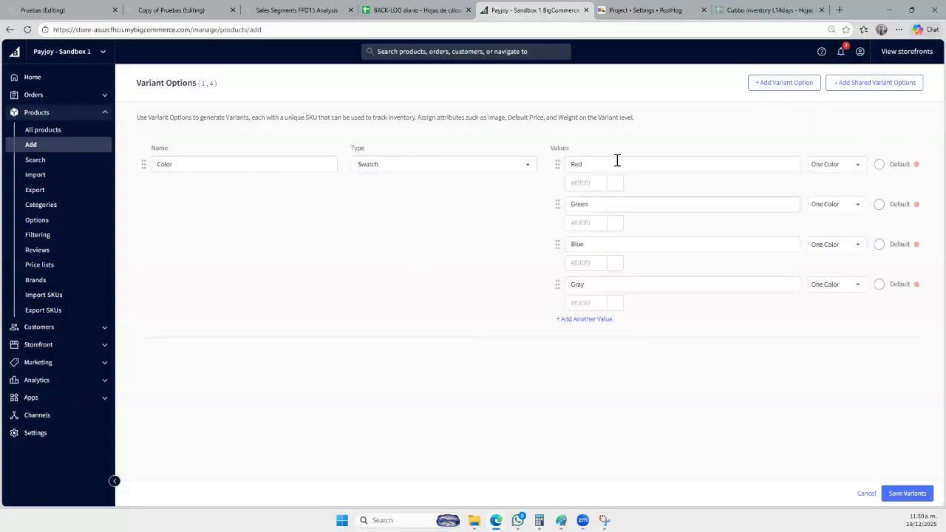
pyautogui.click(616, 245)
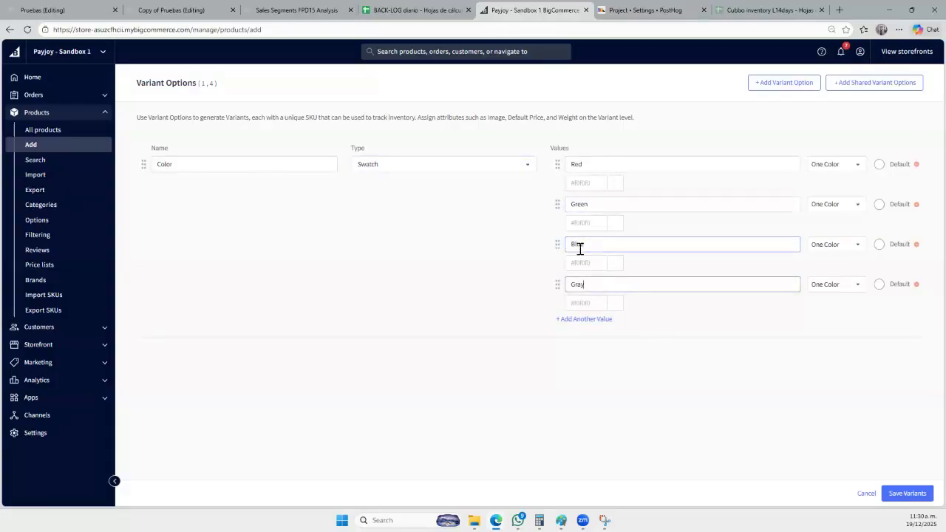
pyautogui.click(581, 182)
pyautogui.click(597, 248)
pyautogui.click(527, 235)
pyautogui.click(583, 223)
pyautogui.click(594, 270)
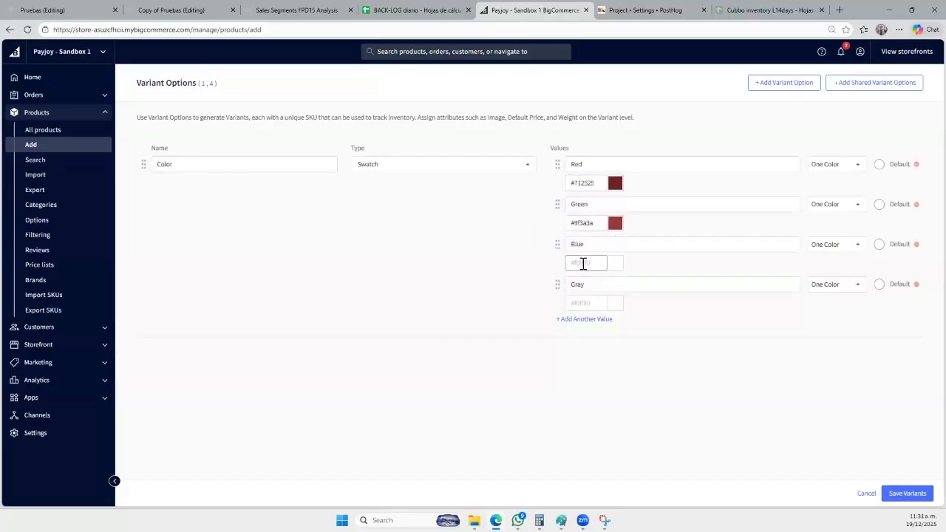
# Assign the swatch colors #ef9b9b to Blue and #a85656 to Gray.
pyautogui.click(583, 263)
pyautogui.click(585, 283)
pyautogui.click(520, 277)
pyautogui.click(581, 303)
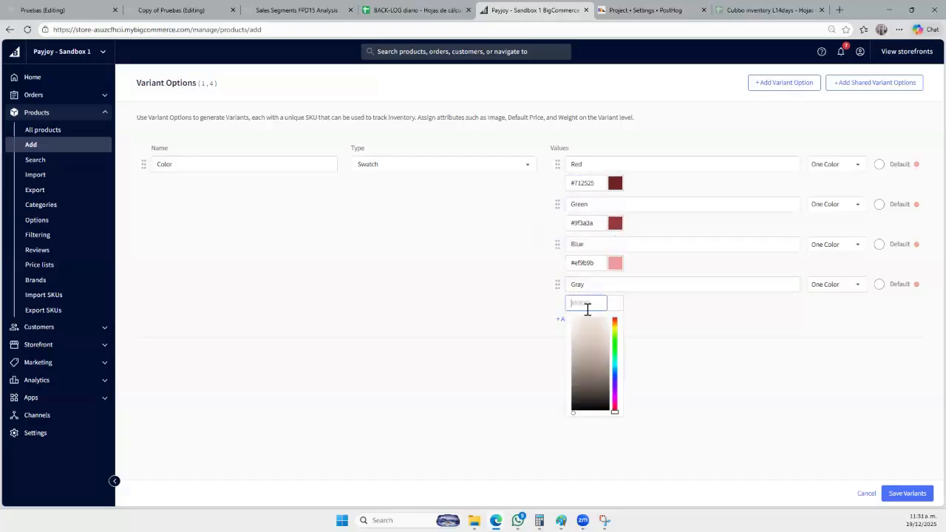
pyautogui.click(590, 349)
pyautogui.click(609, 357)
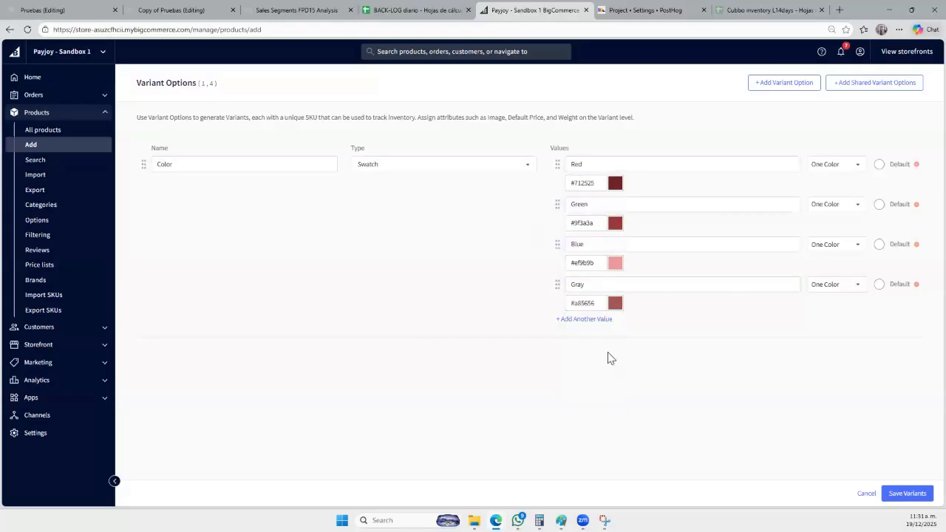
pyautogui.click(586, 304)
pyautogui.click(505, 354)
# Add a Size variant option with the values Small, Medium and Large, and review its type choices, keeping Dropdown.
pyautogui.click(795, 85)
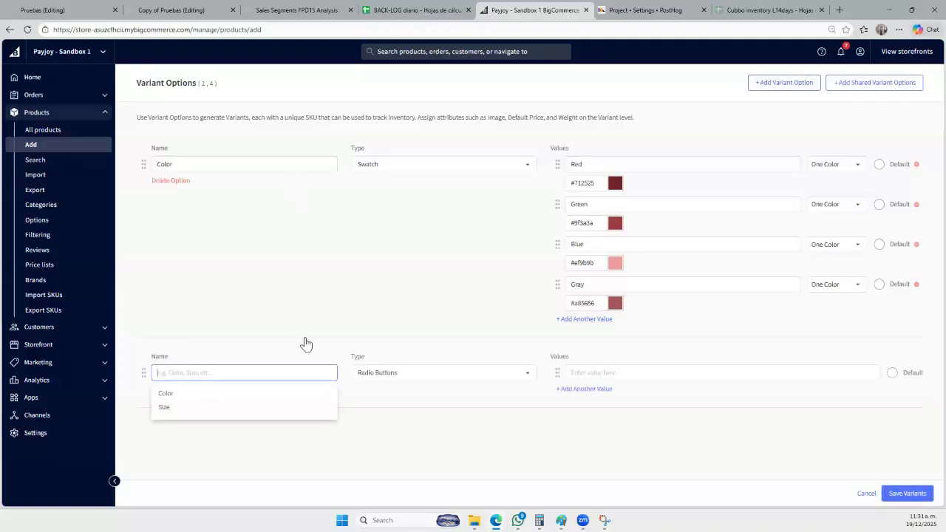
pyautogui.click(216, 407)
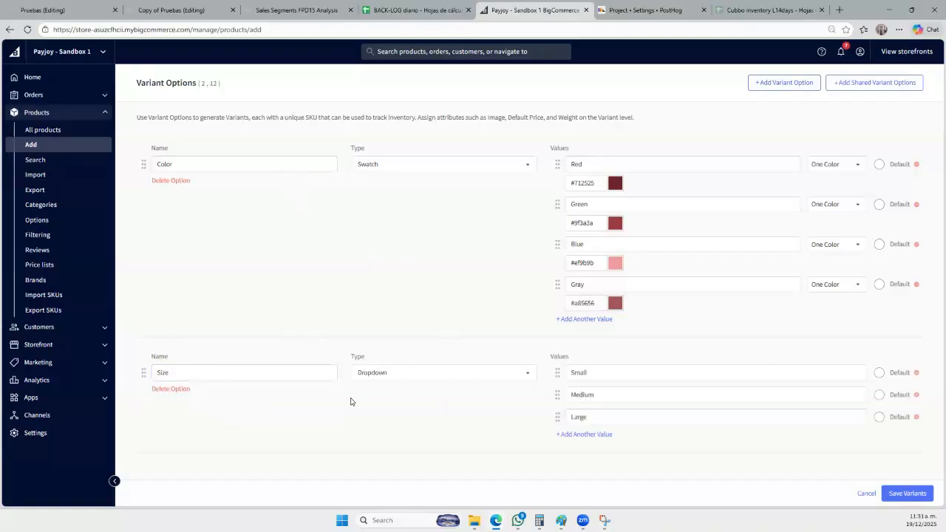
pyautogui.click(296, 376)
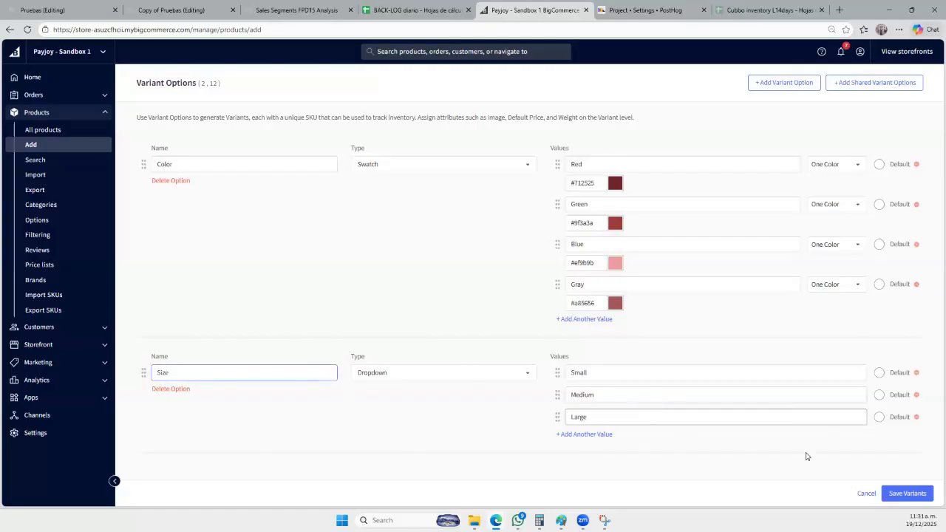
pyautogui.click(527, 377)
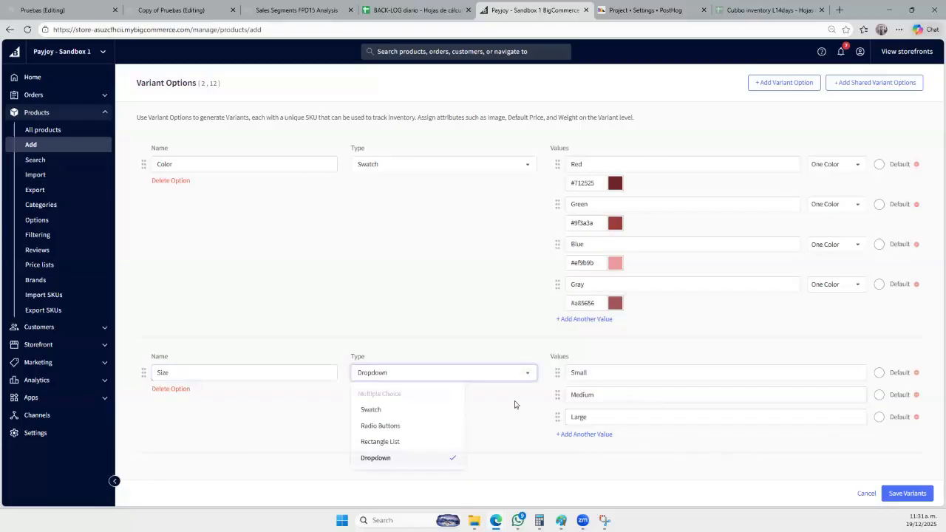
pyautogui.click(513, 405)
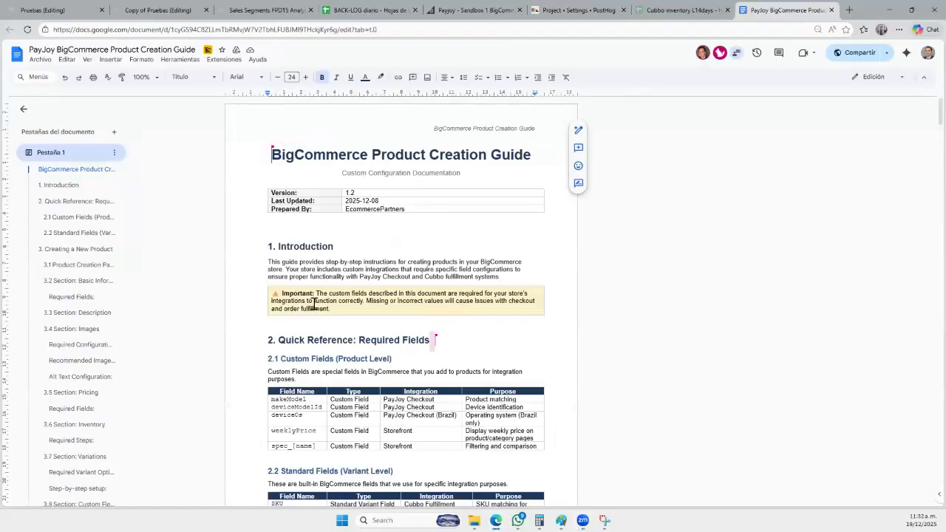
# Go to section 3.7 Variations in the PayJoy BigCommerce Product Creation Guide and examine the example variant options.
pyautogui.scroll(-3, 304, 296)
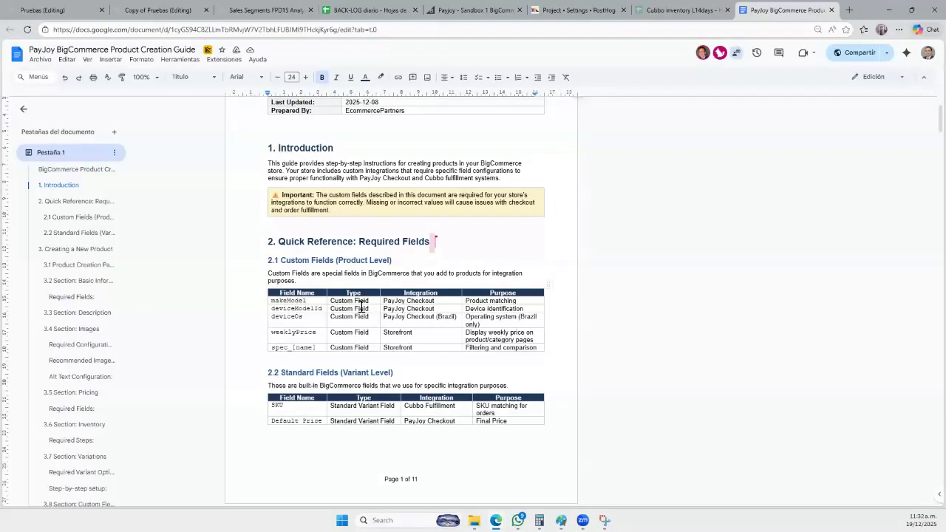
pyautogui.scroll(-10, 360, 306)
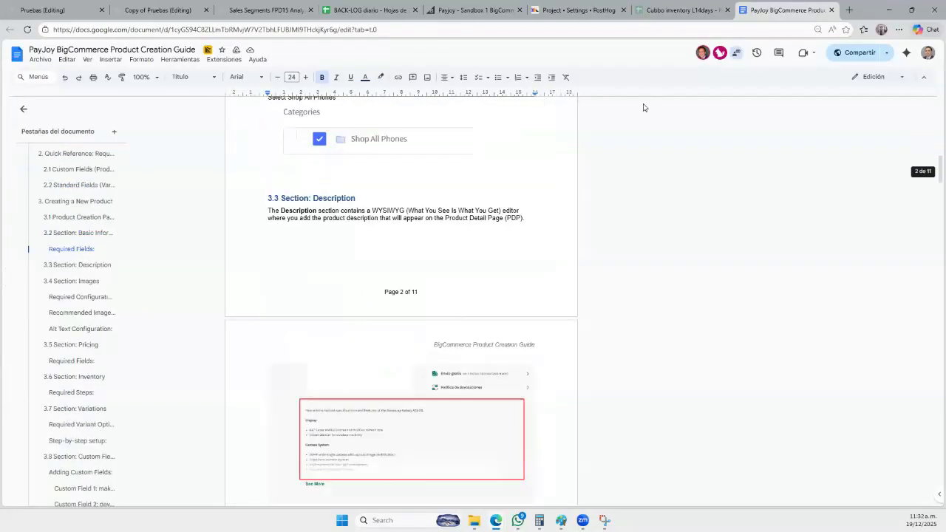
pyautogui.click(704, 55)
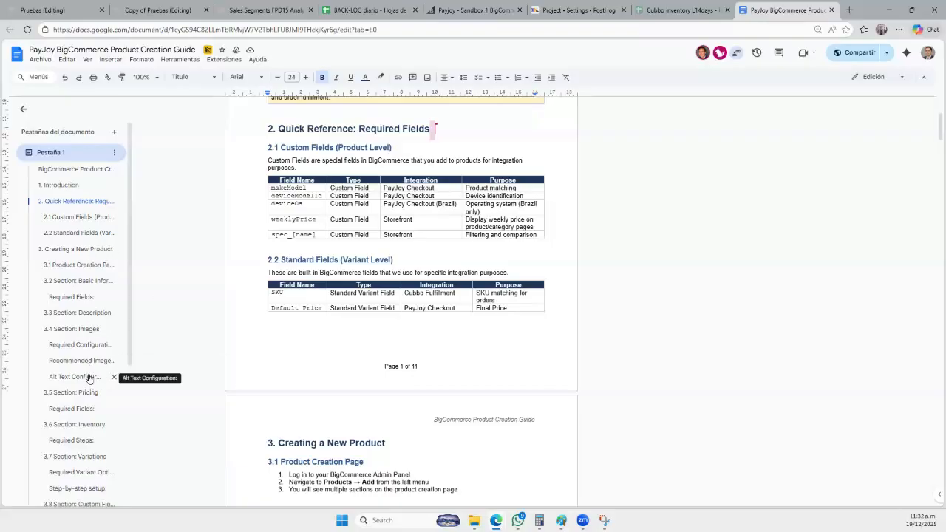
pyautogui.scroll(-1, 83, 377)
pyautogui.click(72, 414)
pyautogui.scroll(-2, 260, 310)
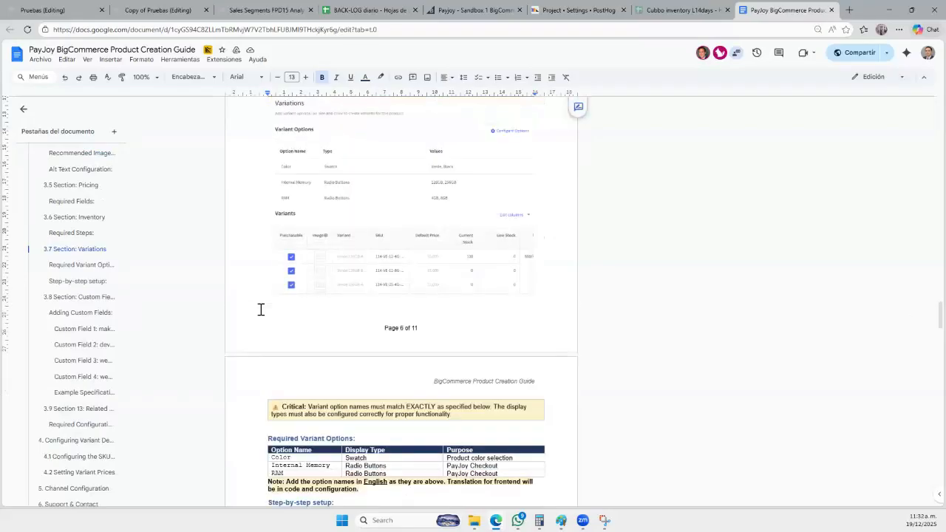
pyautogui.scroll(1, 260, 310)
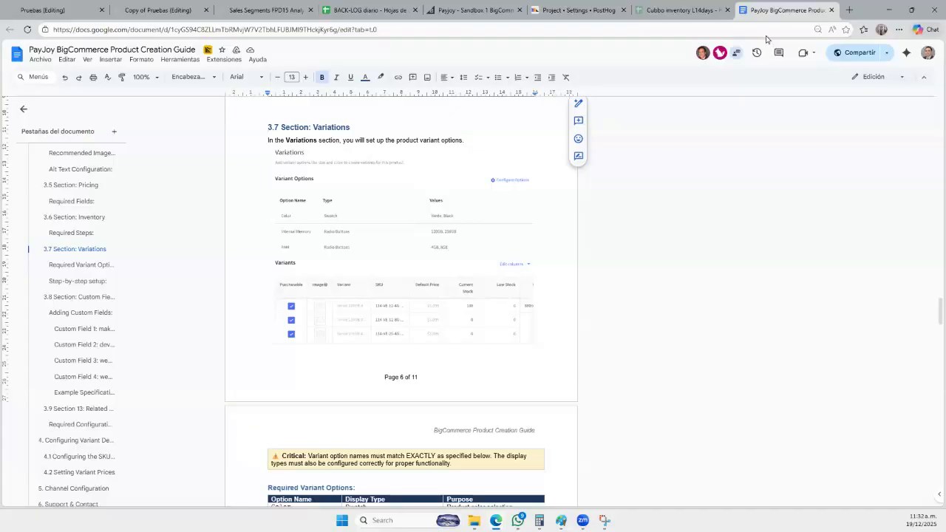
# Return to the product's variant options in BigCommerce and add a third, unnamed option of type Radio Buttons.
pyautogui.click(461, 12)
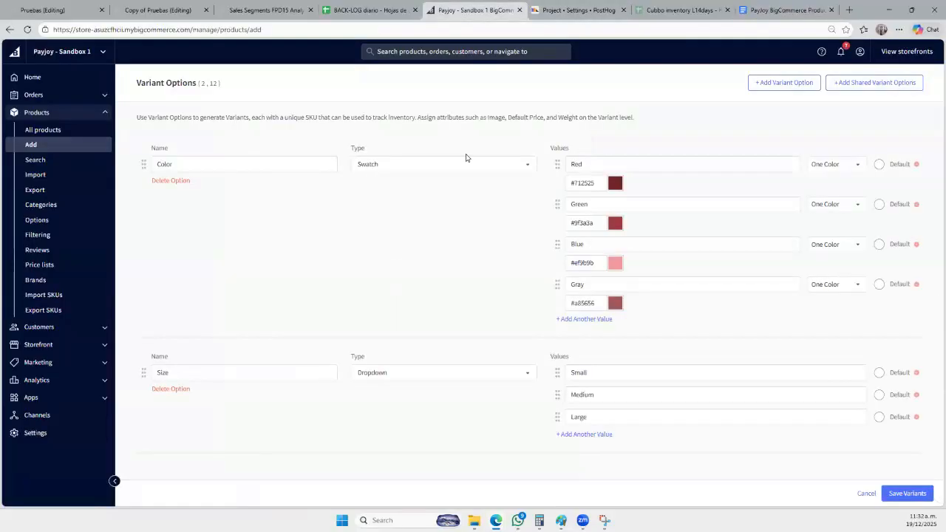
pyautogui.click(774, 82)
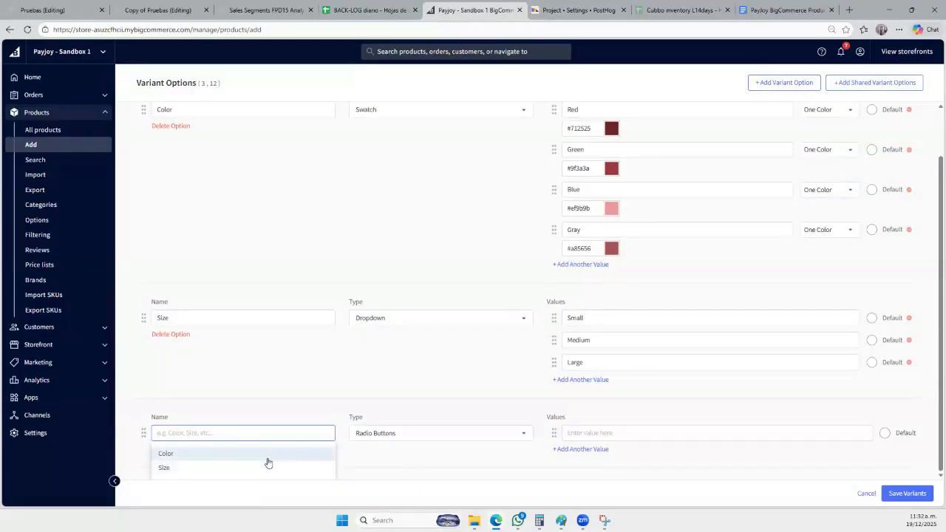
pyautogui.click(281, 383)
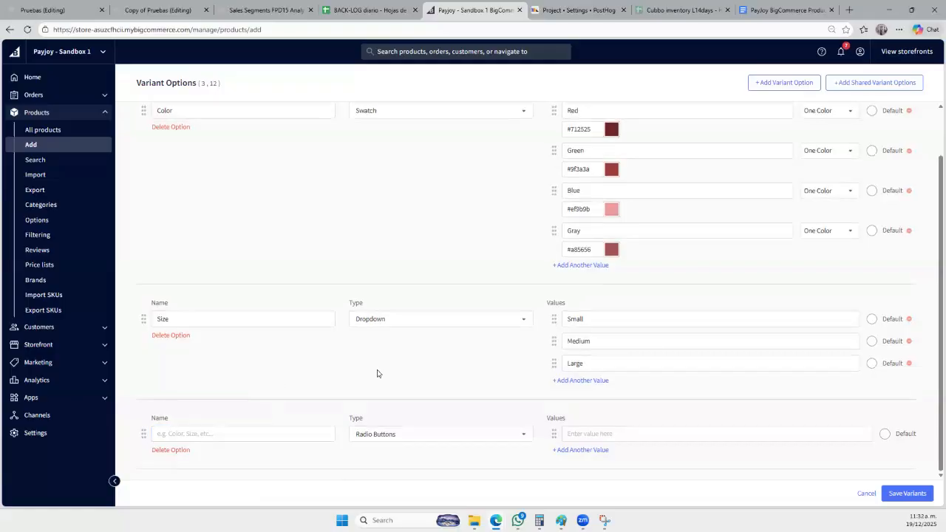
pyautogui.scroll(2, 405, 373)
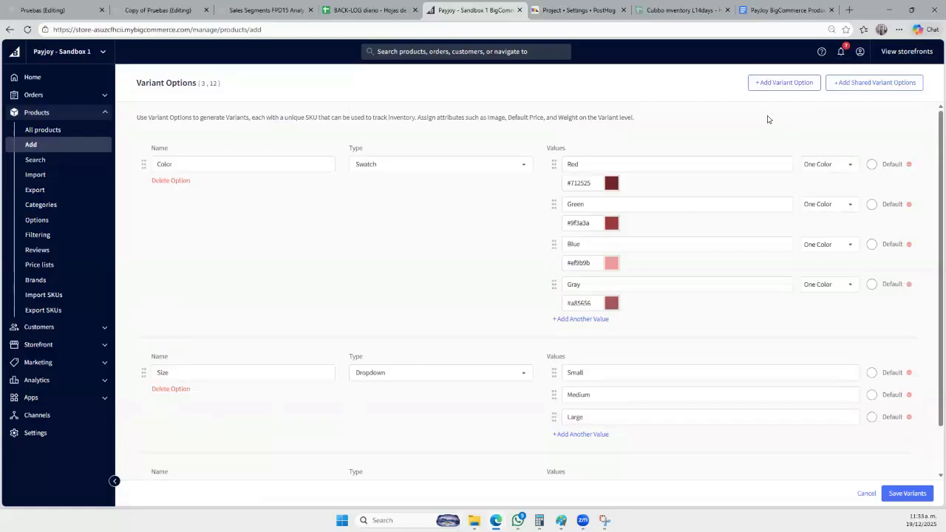
pyautogui.scroll(-2, 392, 247)
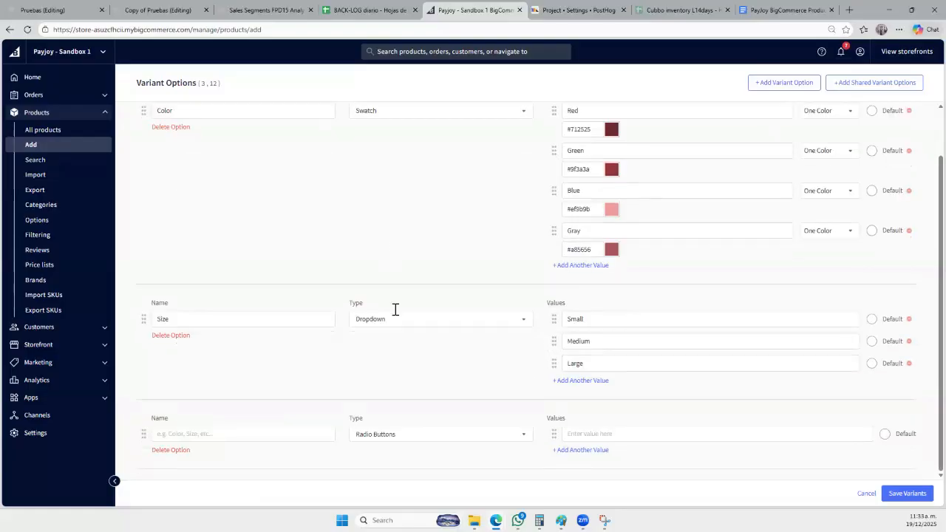
# Show the type choices of the Size option, keeping Dropdown, and select the option's name text.
pyautogui.click(526, 321)
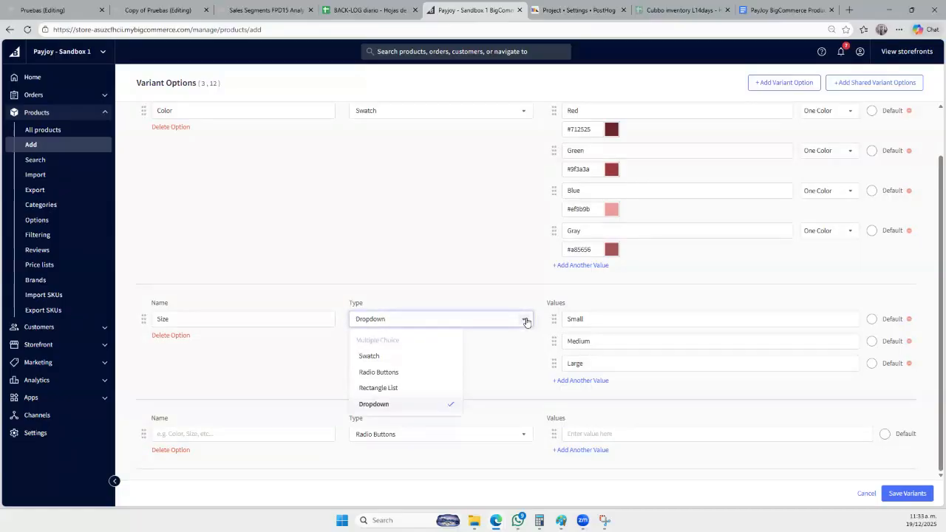
pyautogui.click(236, 323)
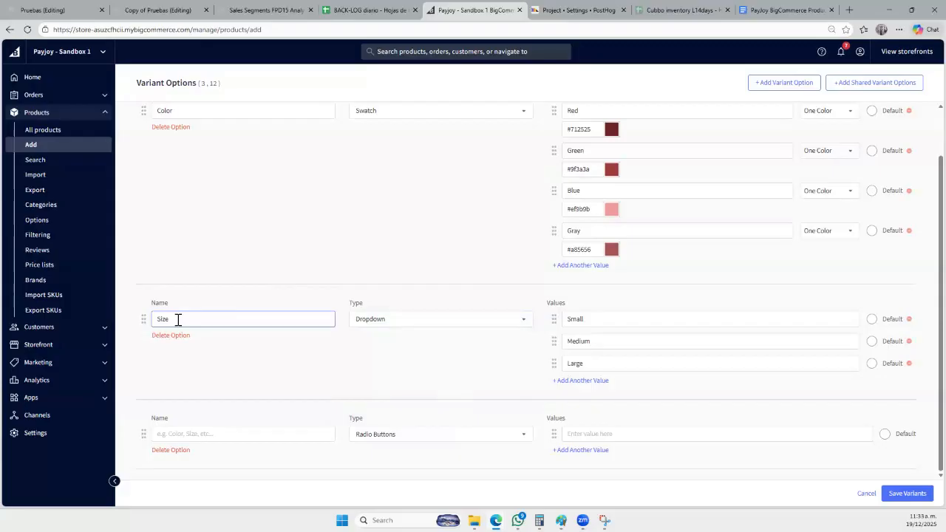
pyautogui.moveTo(169, 313); pyautogui.dragTo(154, 316)
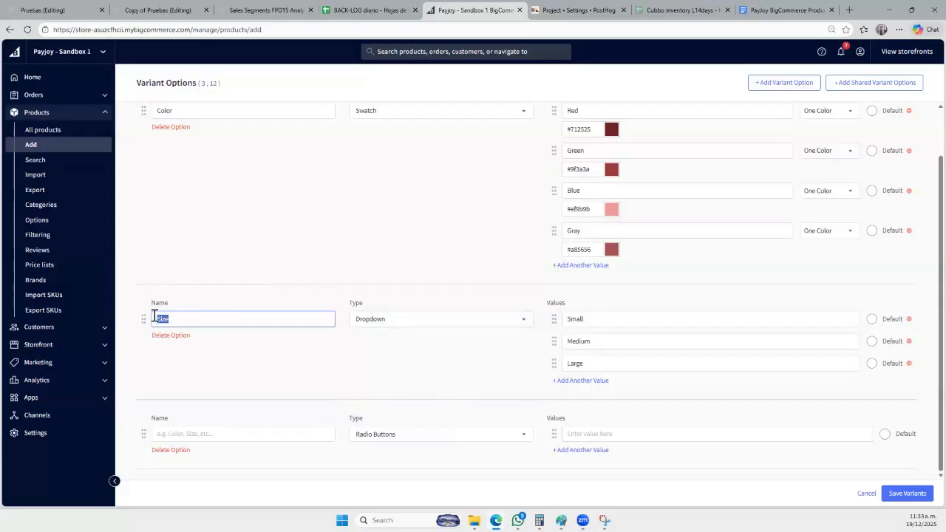
# Compare the guide's Variations section with the products in the Cubbo inventory L14days sheet and the product's variant options.
pyautogui.click(755, 10)
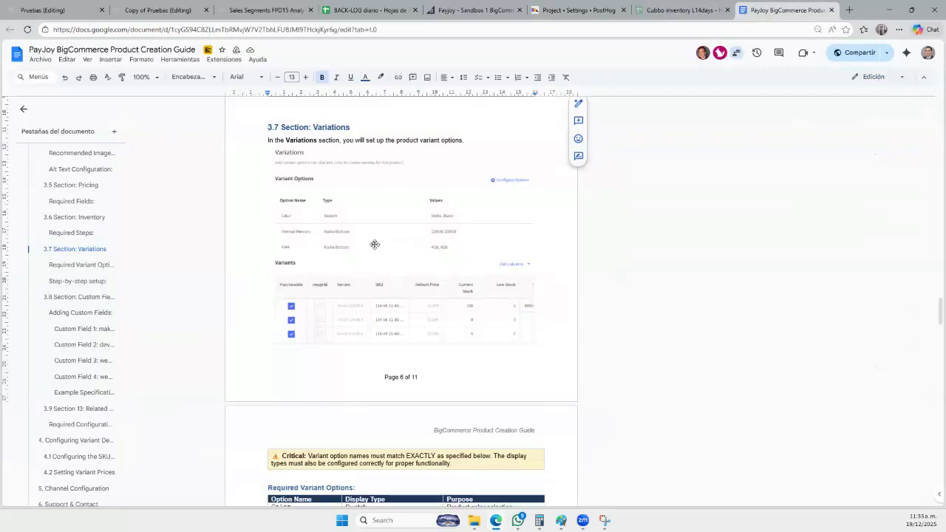
pyautogui.click(687, 12)
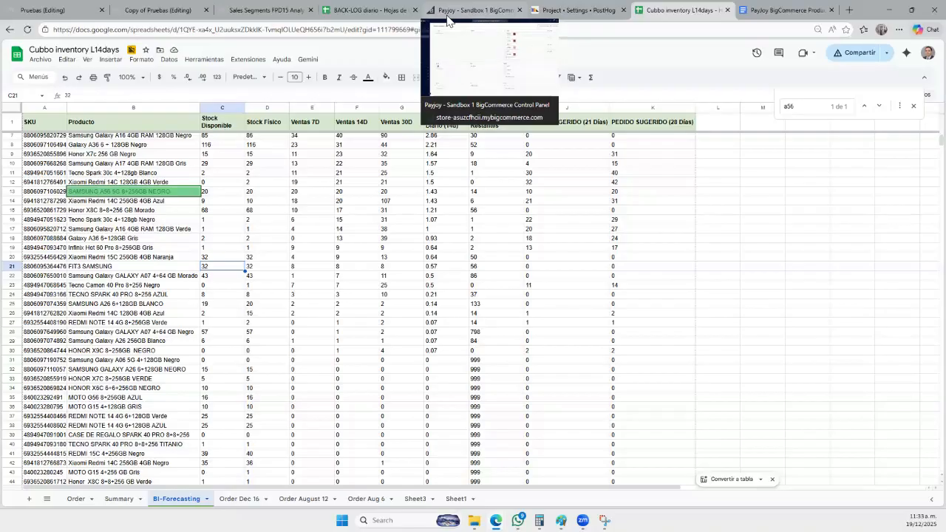
pyautogui.click(447, 16)
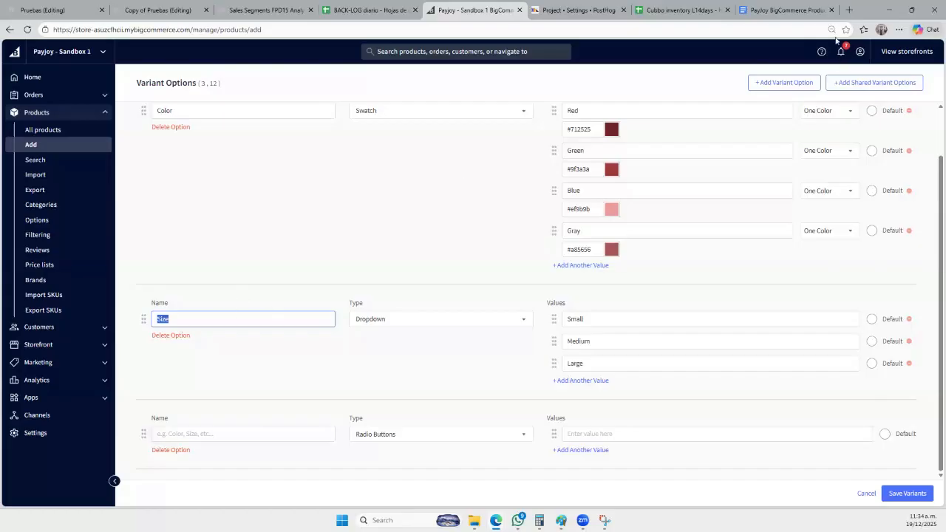
pyautogui.click(787, 10)
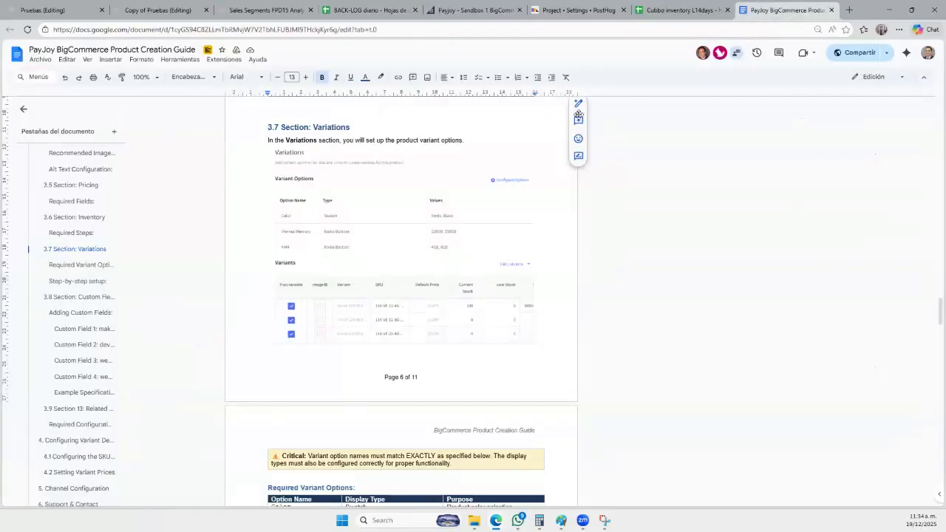
# Return to the product's variant options in BigCommerce and name the third option RAM.
pyautogui.click(700, 15)
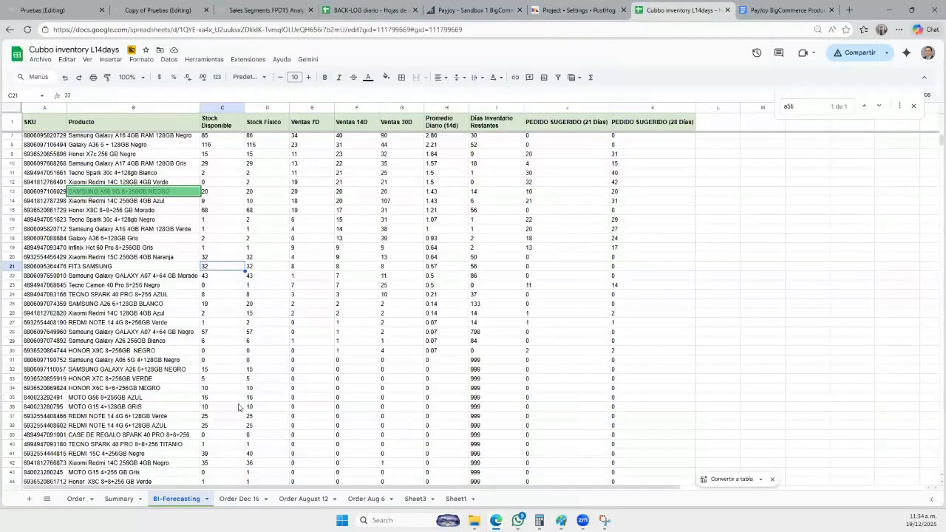
pyautogui.click(600, 16)
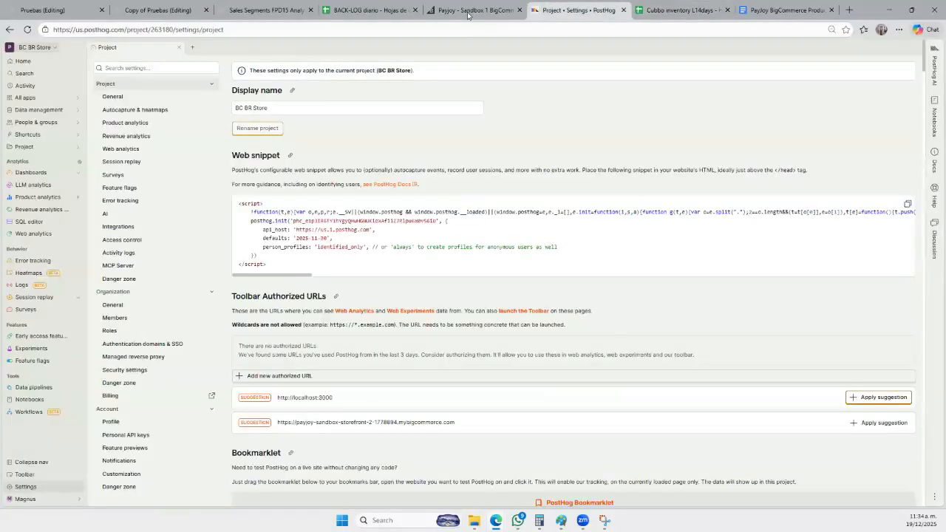
pyautogui.click(473, 13)
pyautogui.click(178, 434)
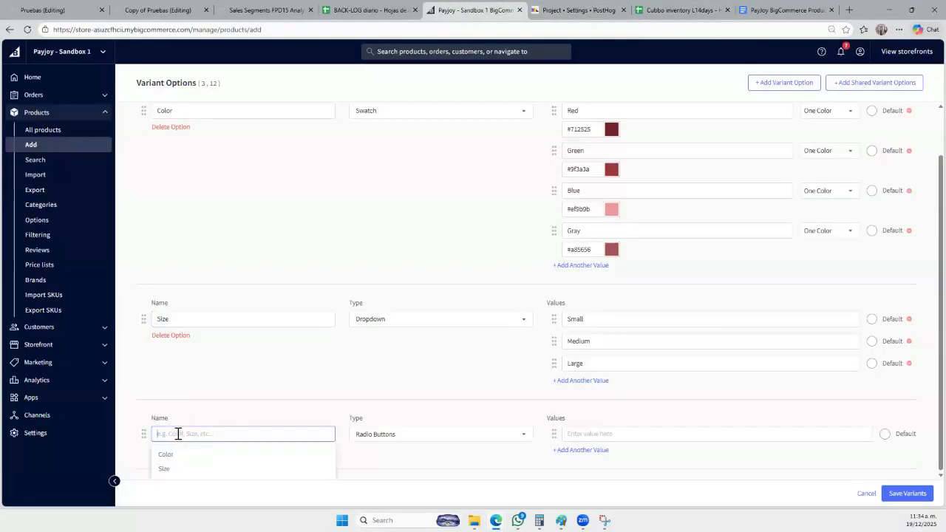
pyautogui.write('RA')
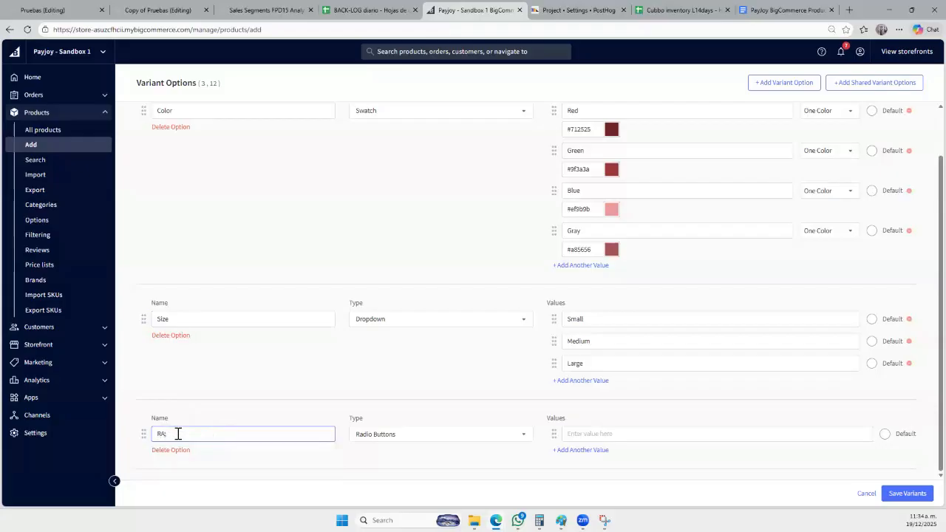
pyautogui.write('M')
pyautogui.click(345, 320)
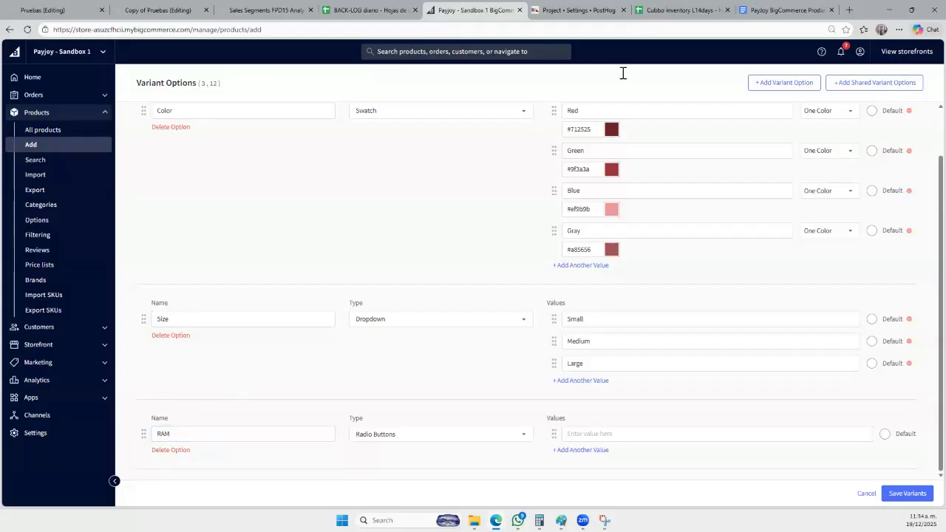
# Check the example option names in the guide's Variations section and rename the product's Size option as Internal Memory.
pyautogui.click(768, 12)
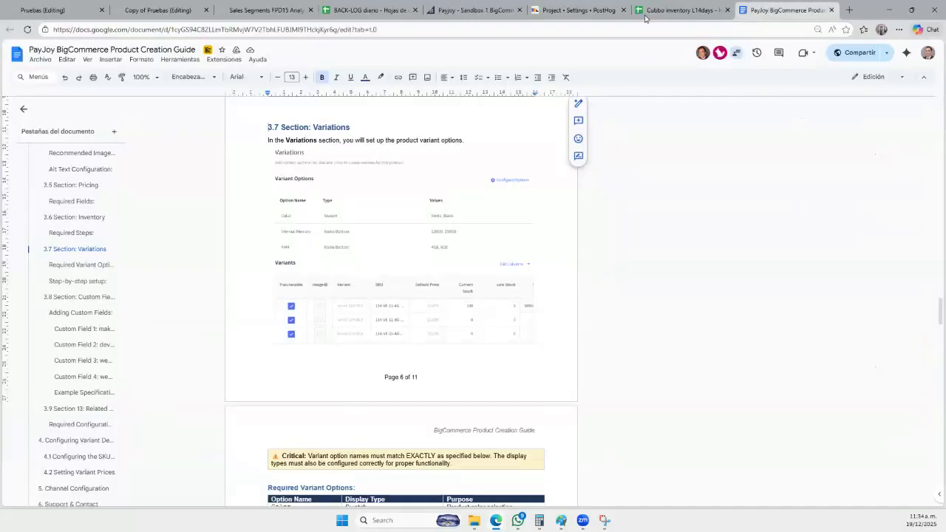
pyautogui.click(577, 9)
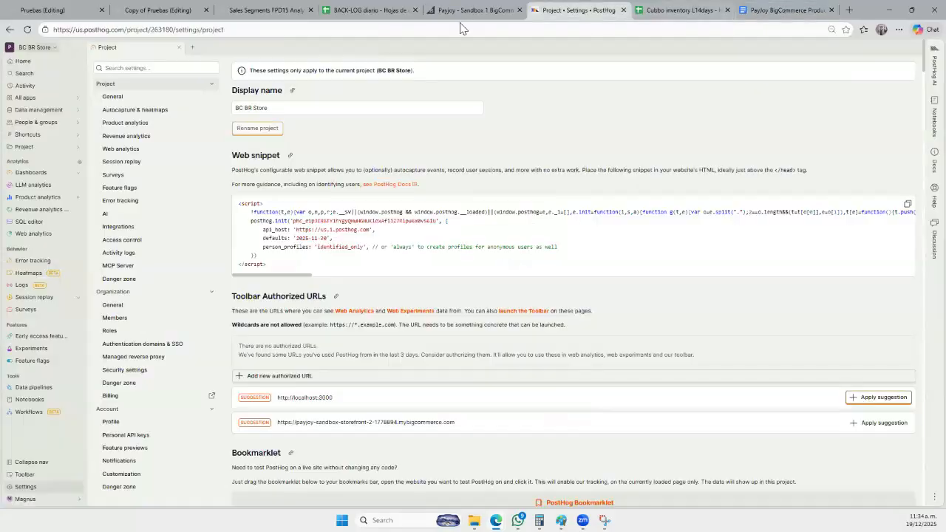
pyautogui.click(466, 10)
pyautogui.click(215, 320)
pyautogui.doubleClick(159, 319)
pyautogui.write('In')
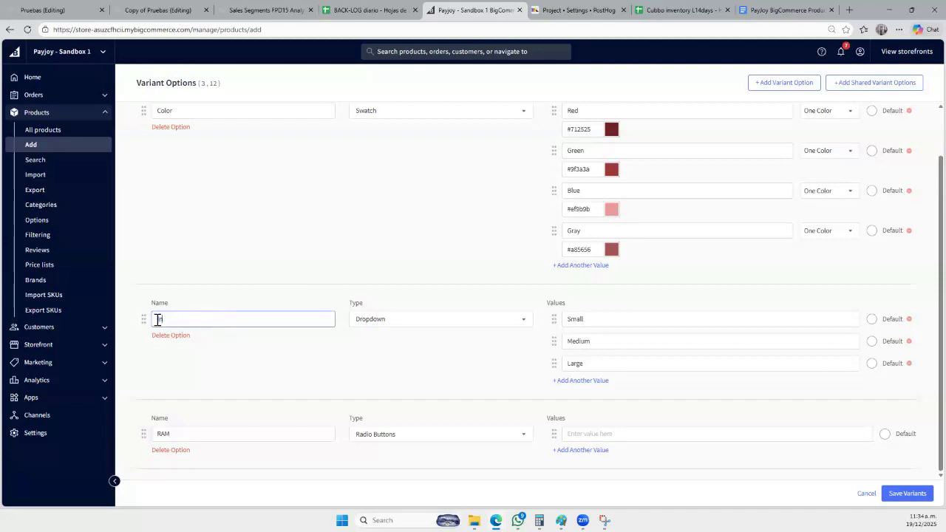
pyautogui.write('ternal Memory')
# Change the Internal Memory option's type to Radio Buttons, leaving the RAM option's type as it is.
pyautogui.click(524, 322)
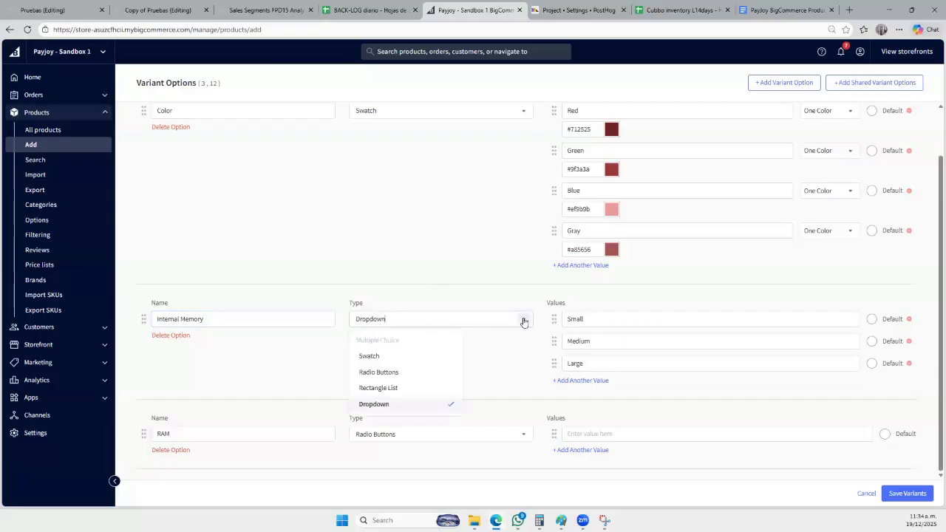
pyautogui.click(382, 372)
pyautogui.click(523, 441)
pyautogui.click(489, 364)
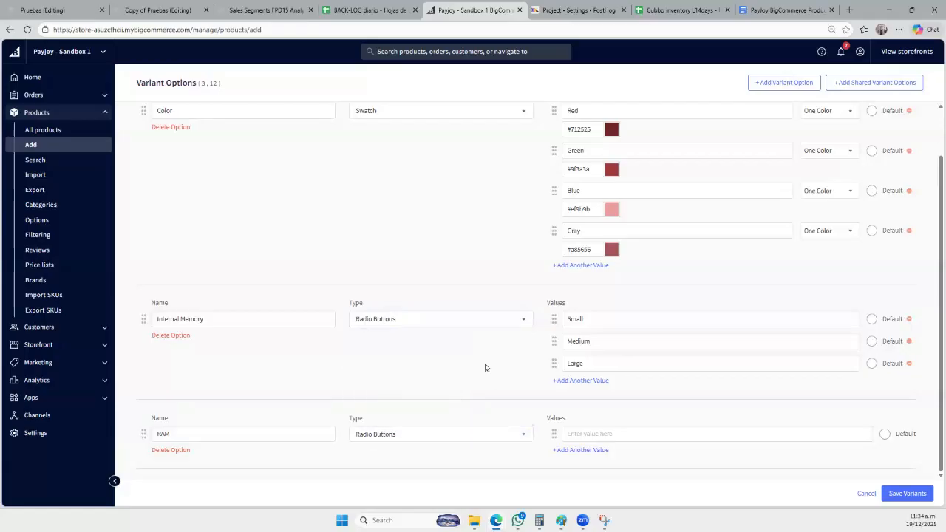
# Enter 128 GB, with a space before the unit, as the first value of the RAM option.
pyautogui.click(604, 434)
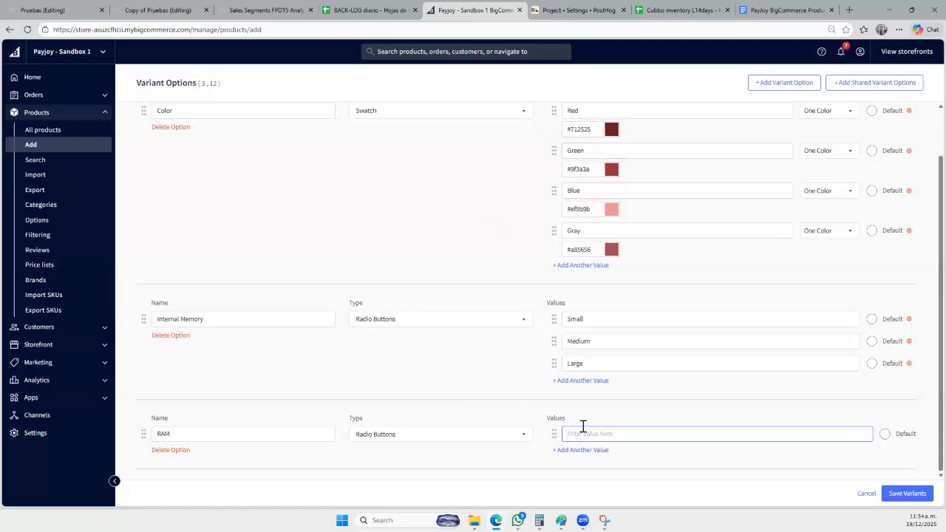
pyautogui.write('4')
pyautogui.click(502, 380)
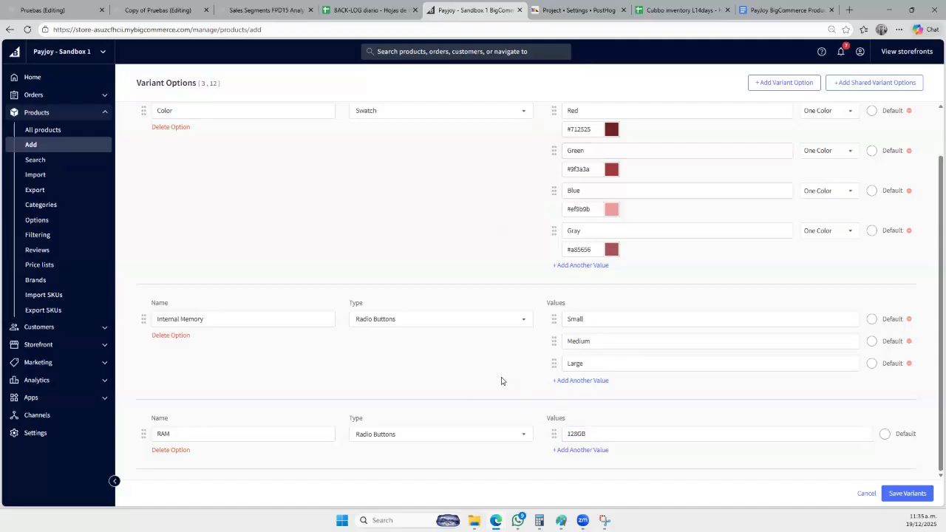
pyautogui.click(576, 435)
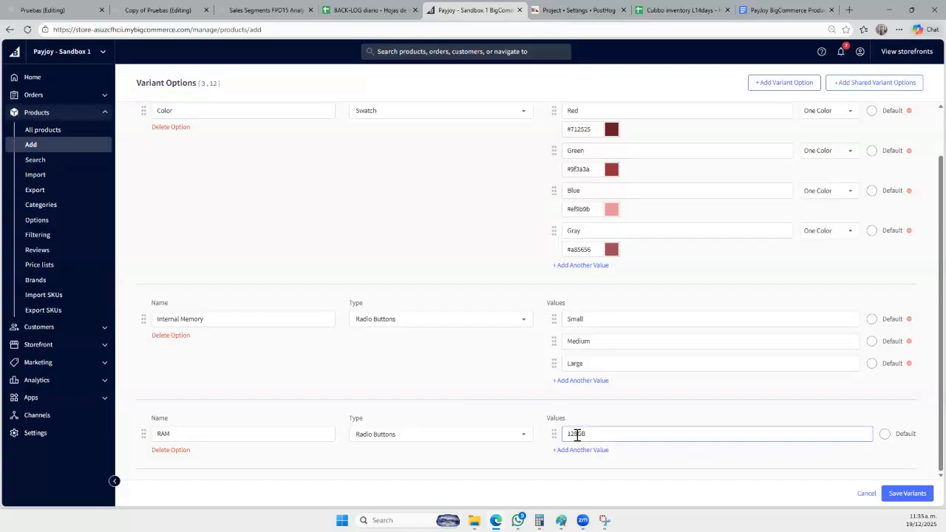
pyautogui.click(503, 393)
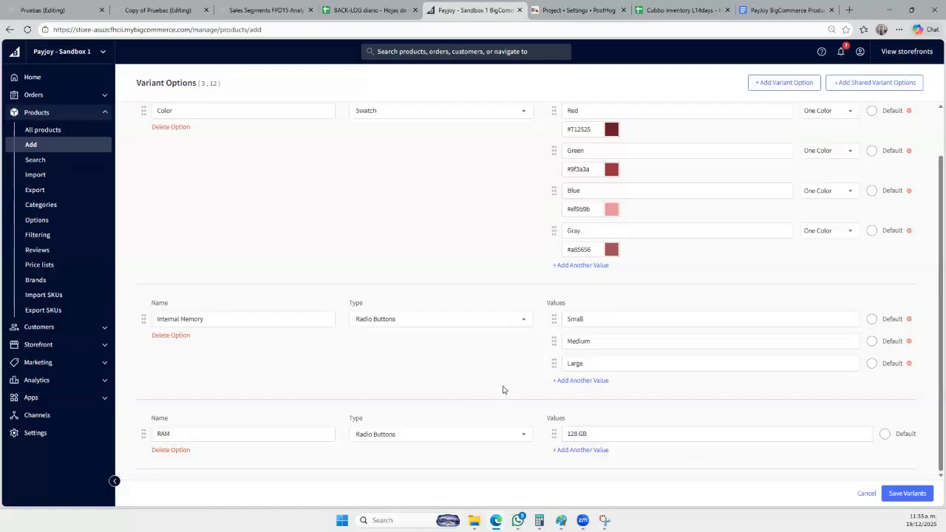
pyautogui.scroll(2, 504, 332)
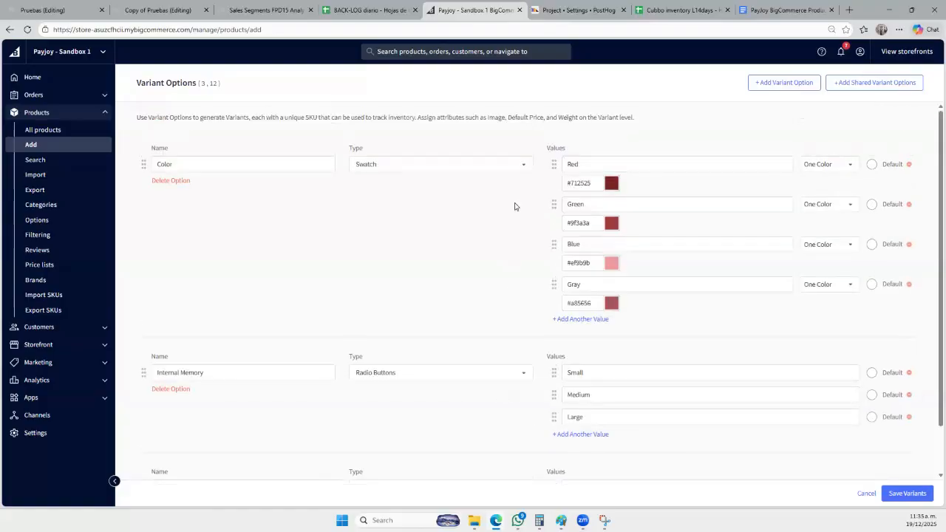